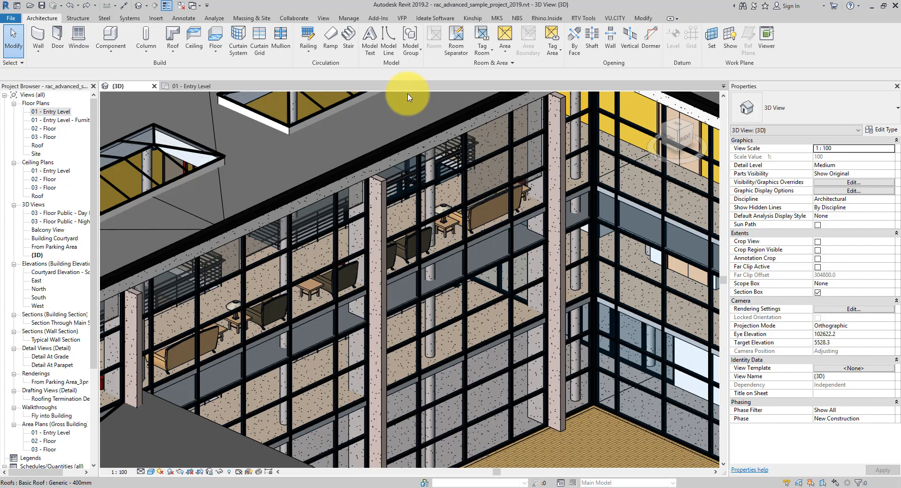
# Step: Open Purge Unused and examine the unused items listed under Views, including the Interior Elevation entry
pyautogui.click(349, 17)
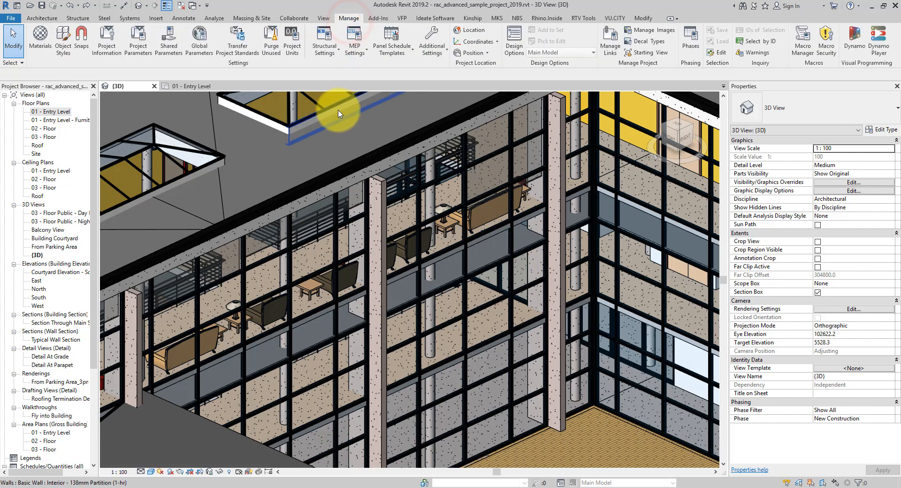
pyautogui.click(271, 60)
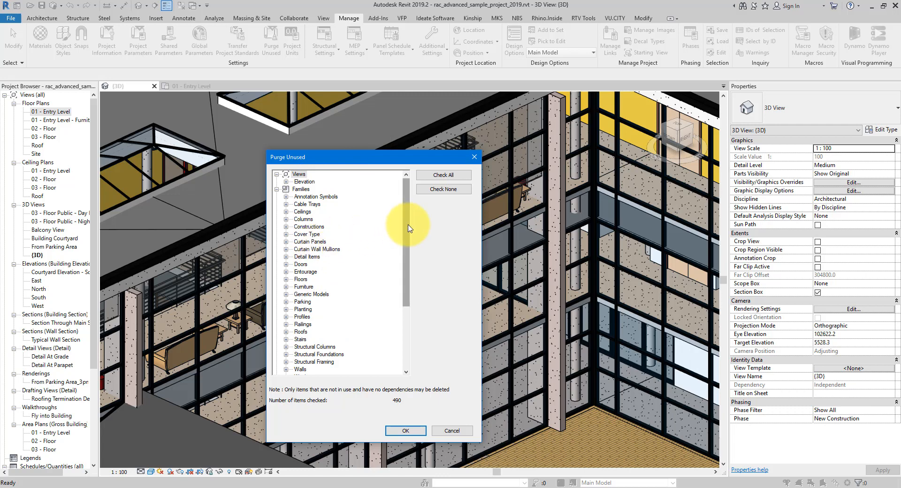
pyautogui.moveTo(406, 227); pyautogui.dragTo(388, 399)
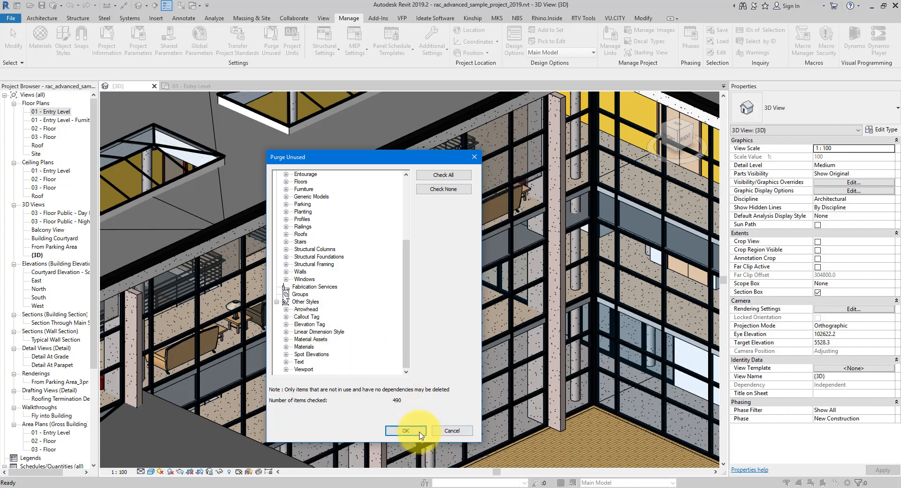
pyautogui.click(406, 236)
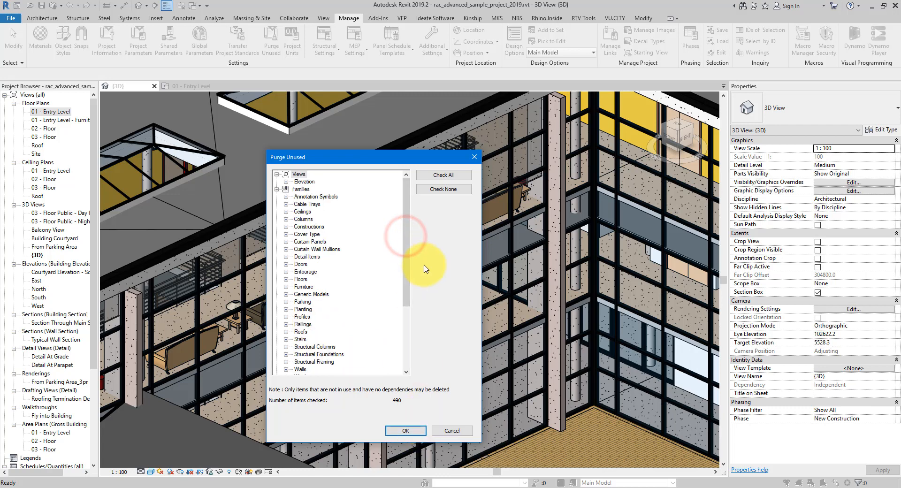
pyautogui.click(305, 183)
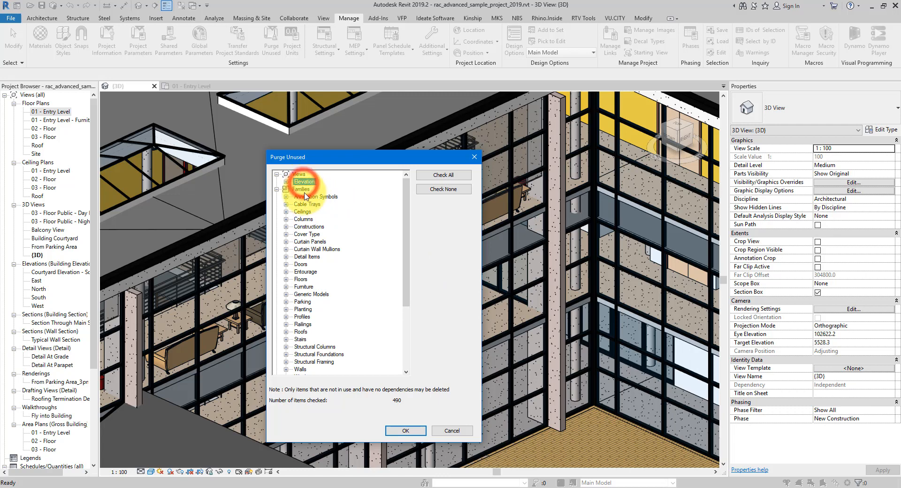
pyautogui.click(285, 181)
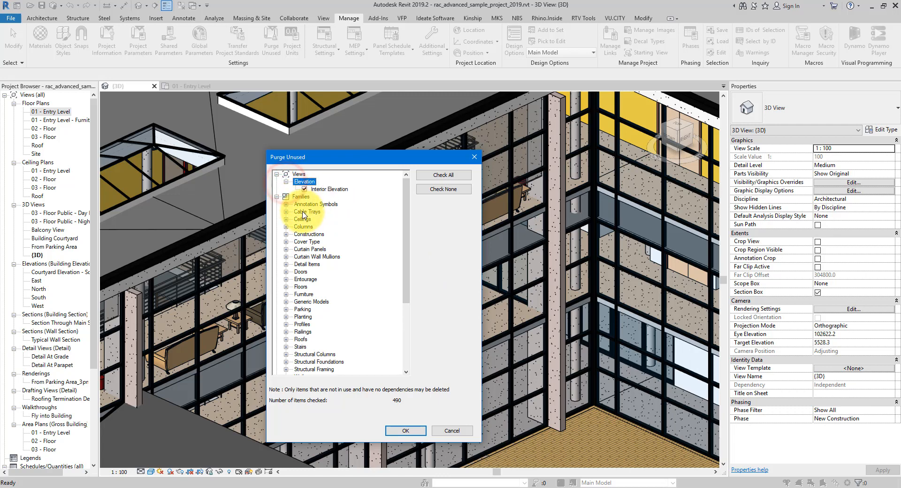
pyautogui.click(328, 188)
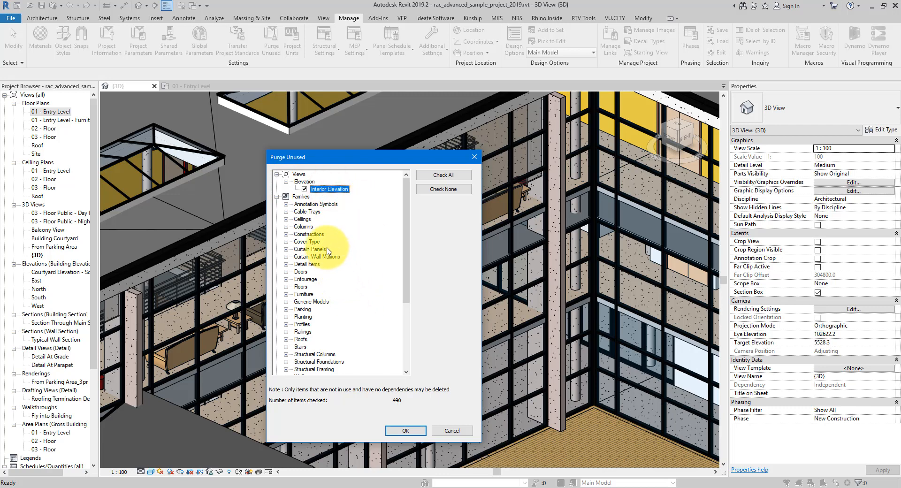
# Step: Expand the Floors family category in the purge list and examine its unused floor types
pyautogui.click(304, 287)
pyautogui.click(286, 286)
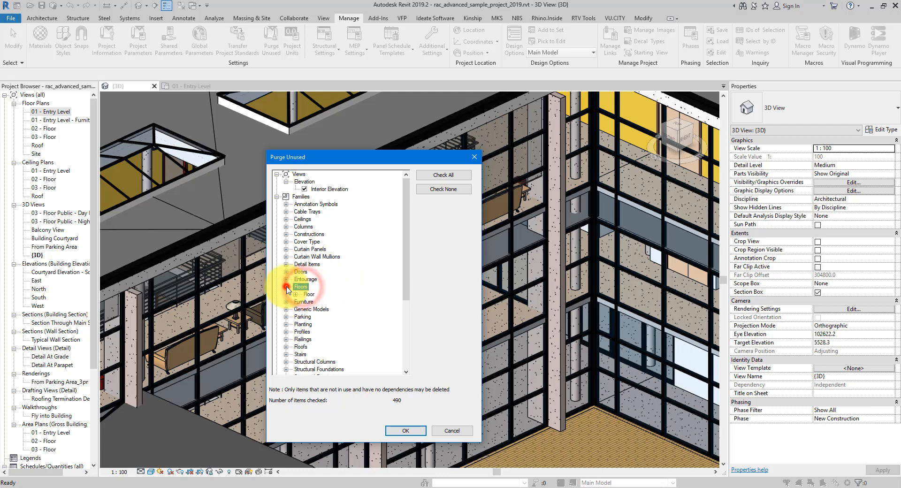
pyautogui.click(296, 294)
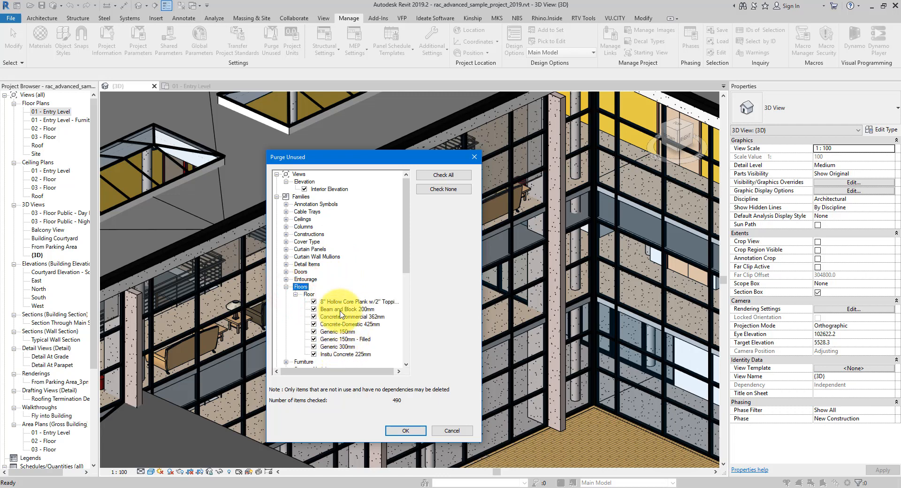
pyautogui.scroll(-8, 344, 368)
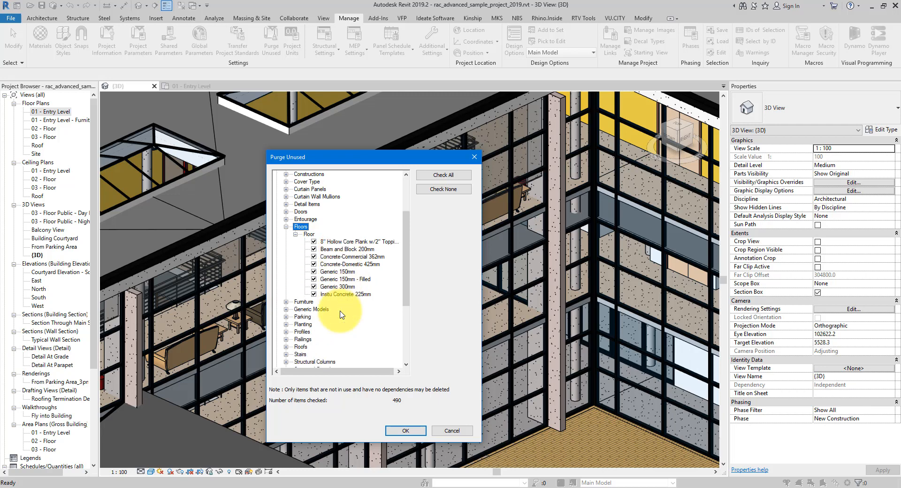
pyautogui.click(412, 261)
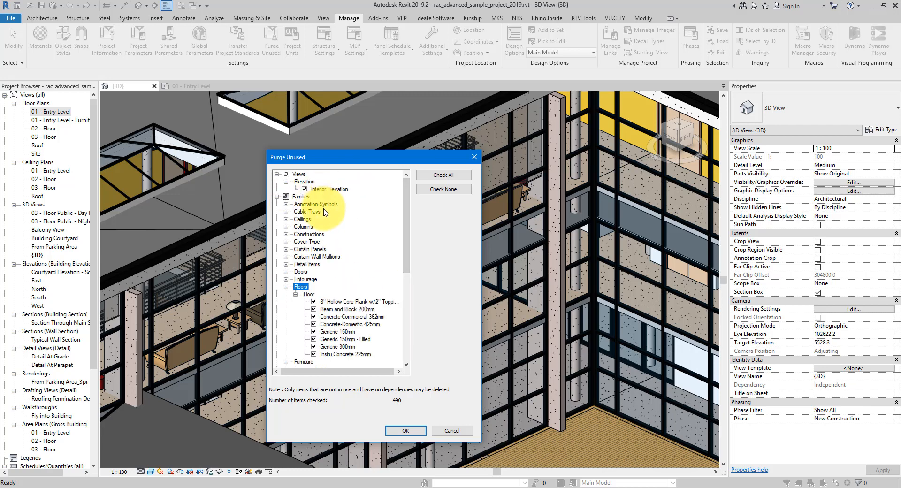
# Step: Look over the main groups of the purge list, from Views and Families to Other Styles
pyautogui.click(298, 174)
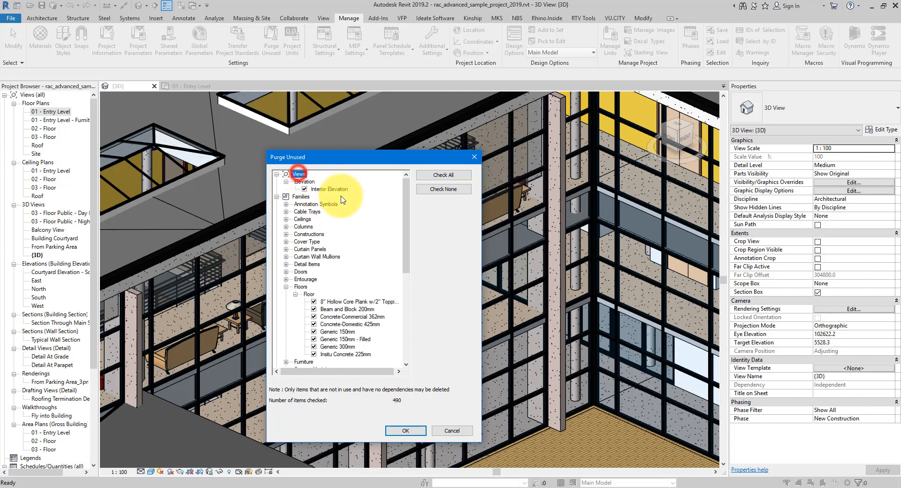
pyautogui.click(301, 196)
pyautogui.moveTo(407, 213); pyautogui.dragTo(407, 311)
pyautogui.click(304, 294)
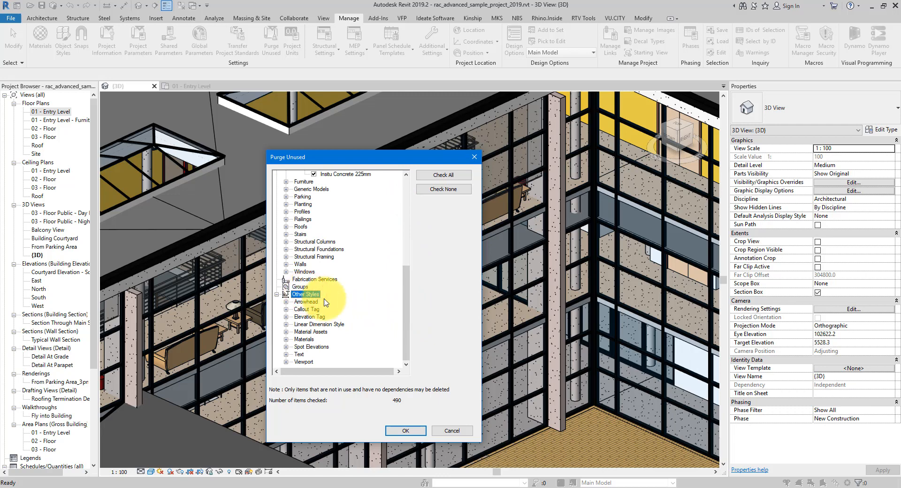
# Step: Review the unused materials under Other Styles and purge all checked items from the project
pyautogui.click(304, 339)
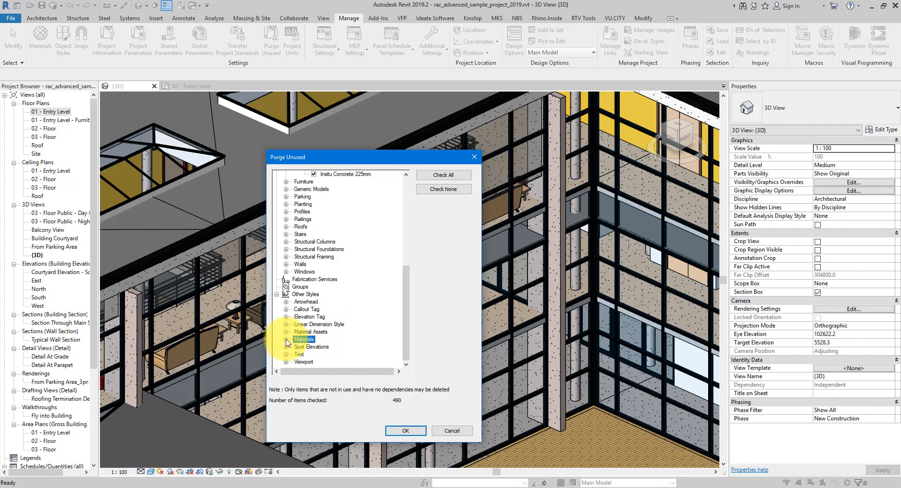
pyautogui.click(285, 339)
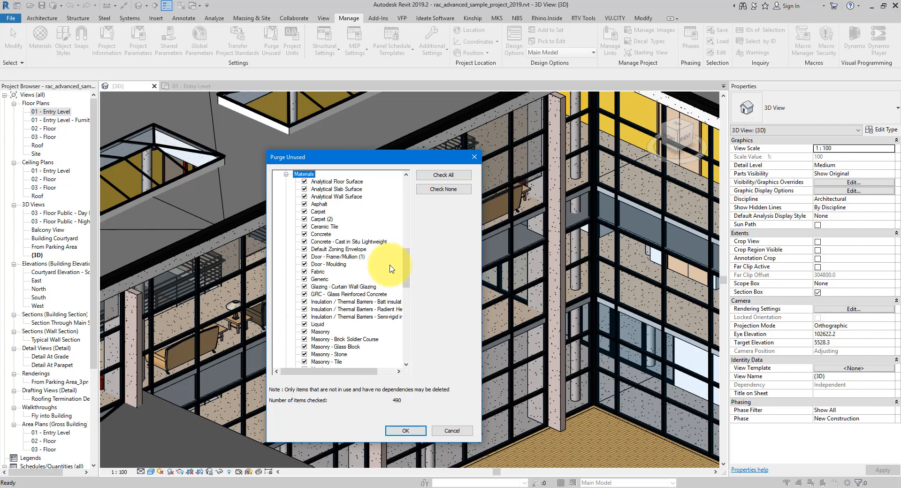
pyautogui.moveTo(407, 262); pyautogui.dragTo(407, 339)
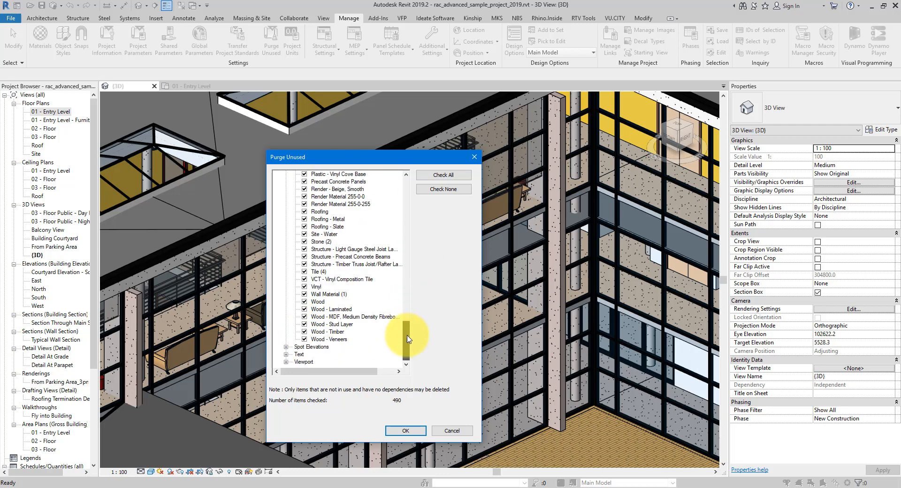
pyautogui.click(407, 431)
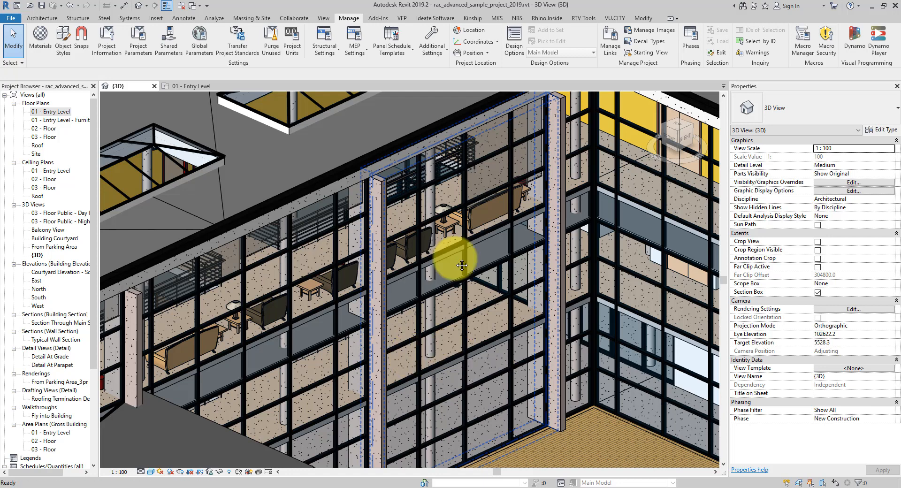
# Step: Select a Chair-Viper armchair behind the curtain wall using Wireframe display, and return the 3D view to Shaded
pyautogui.press('w')
pyautogui.press('f')
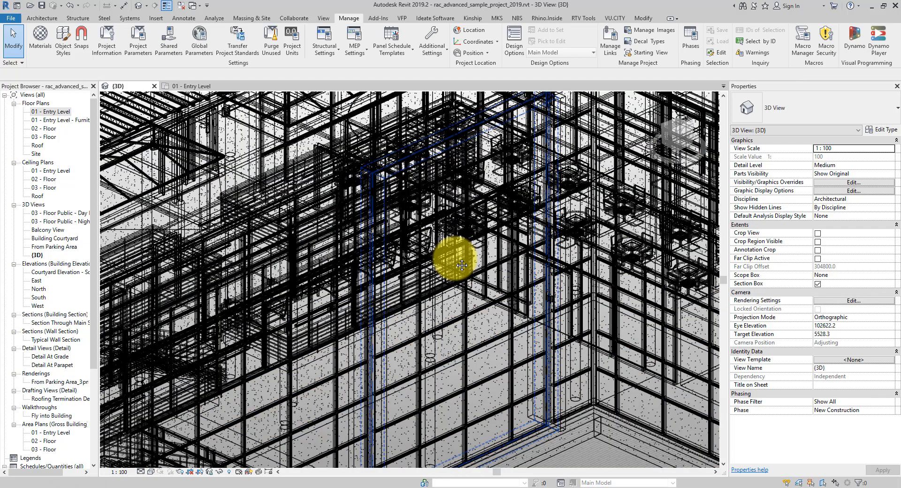
pyautogui.scroll(5, 432, 220)
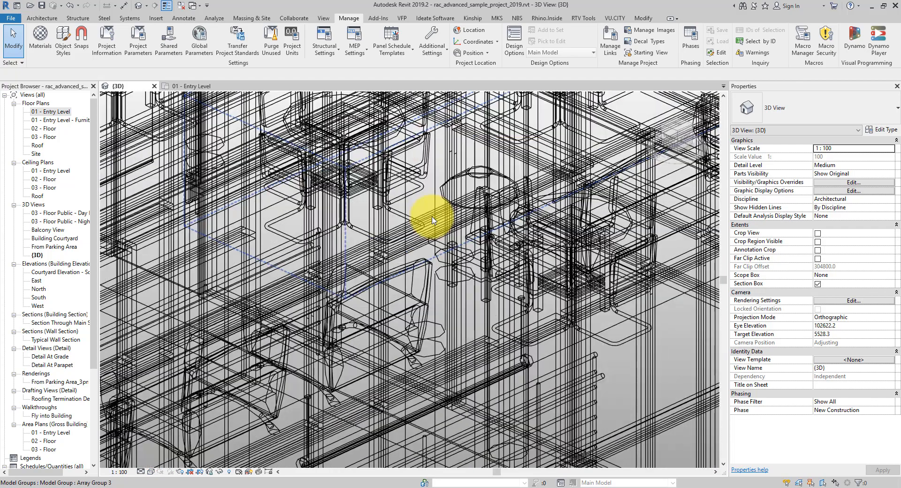
pyautogui.click(427, 271)
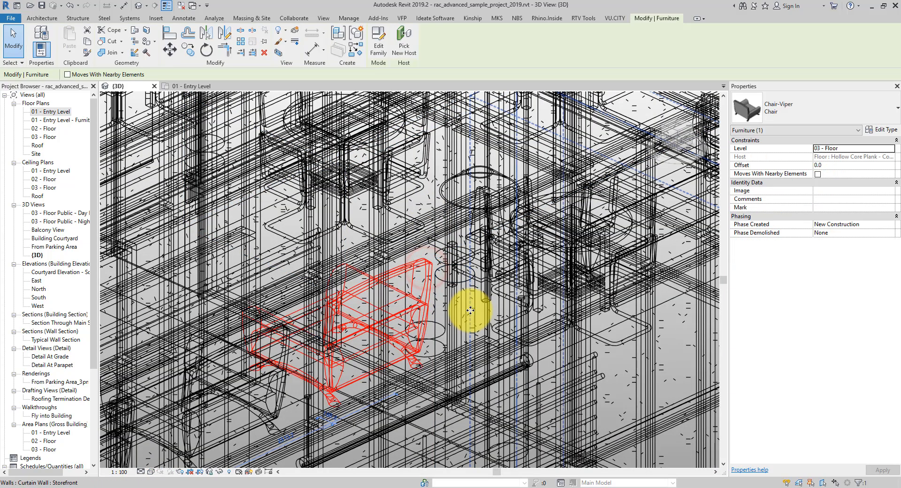
pyautogui.press('s')
pyautogui.press('d')
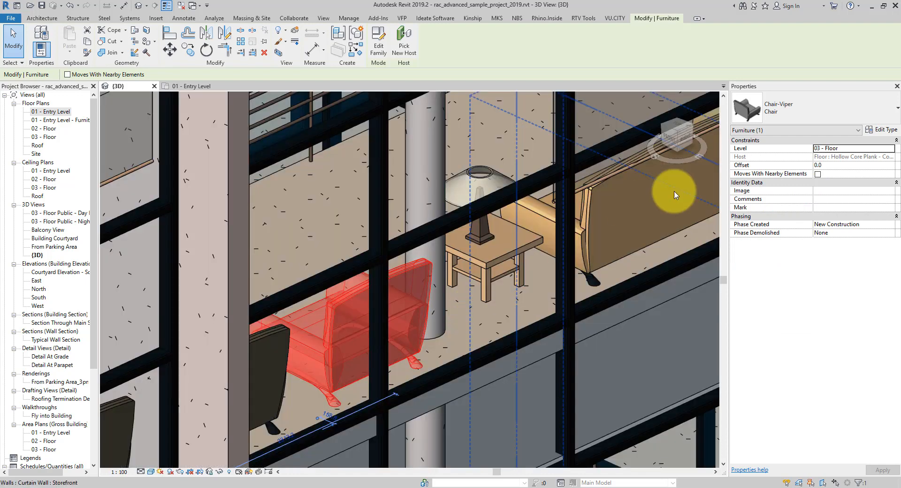
# Step: Inspect the material parameters in the chair's type properties, and select all instances of this chair in the entire project
pyautogui.click(877, 130)
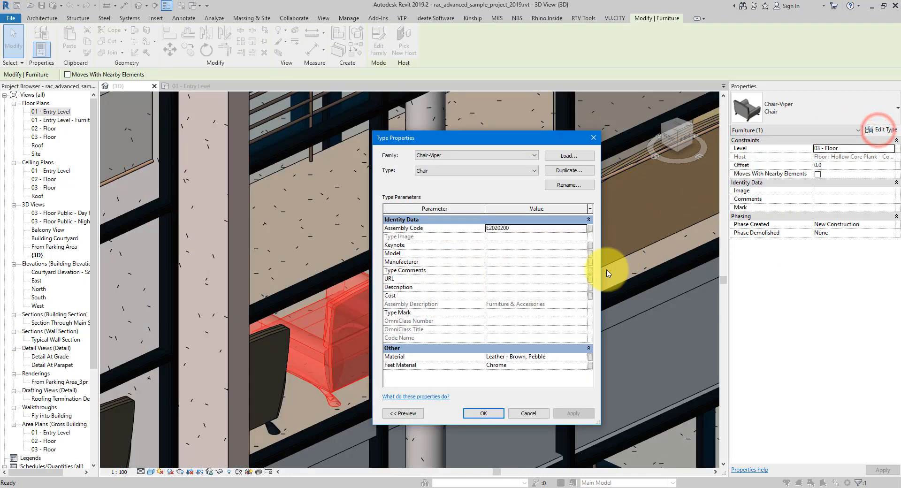
pyautogui.moveTo(476, 132); pyautogui.dragTo(554, 104)
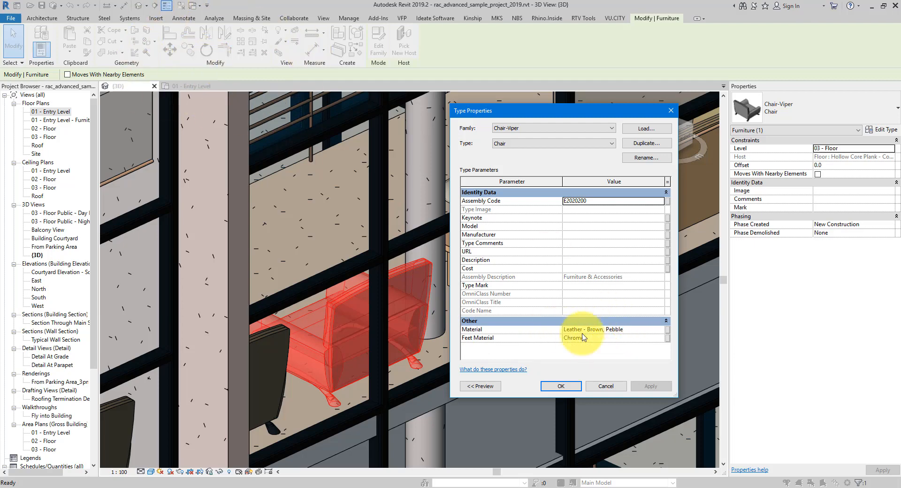
pyautogui.click(605, 386)
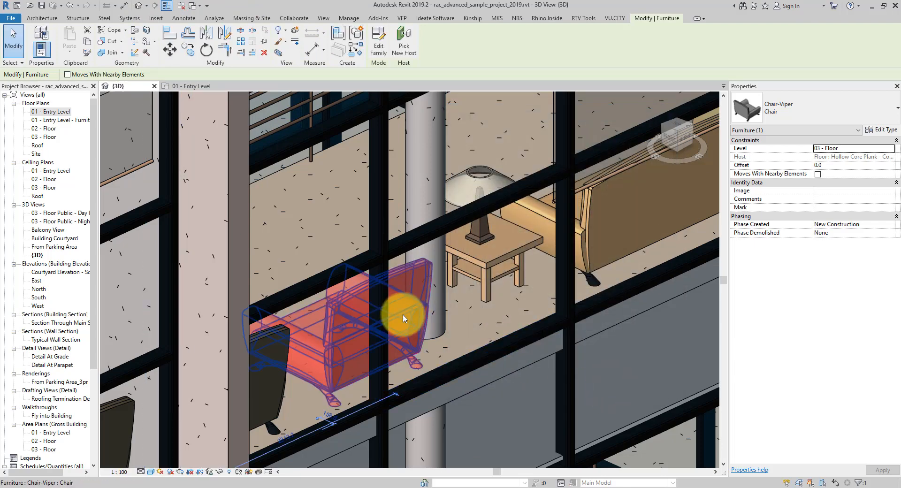
pyautogui.press('s')
pyautogui.press('a')
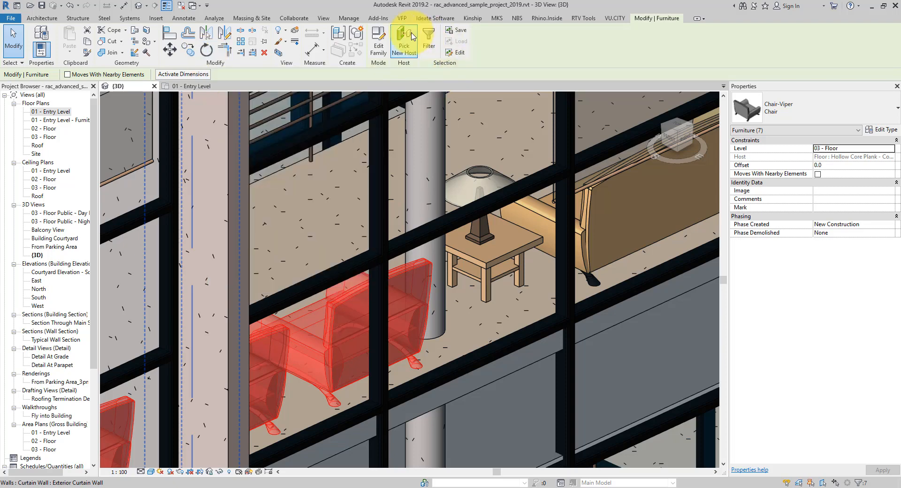
# Step: Open the Material Browser and examine the graphics and appearance settings of the Door - Frame material
pyautogui.click(349, 18)
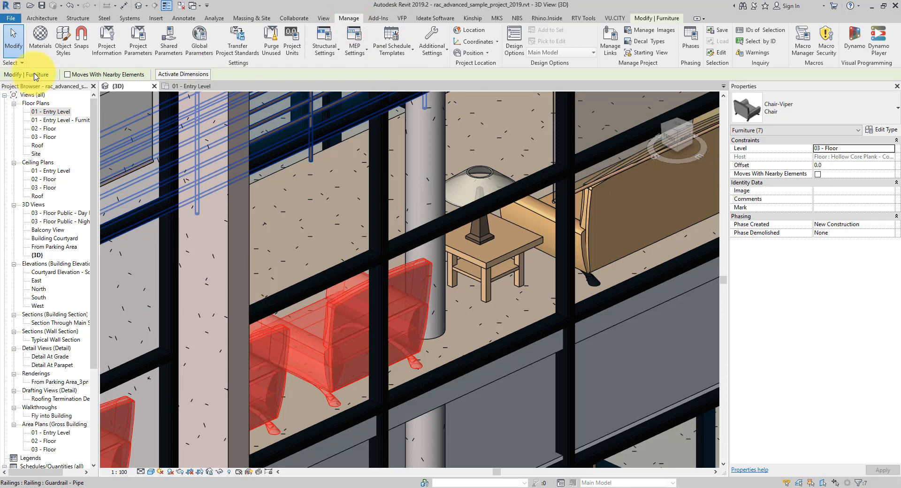
pyautogui.click(40, 42)
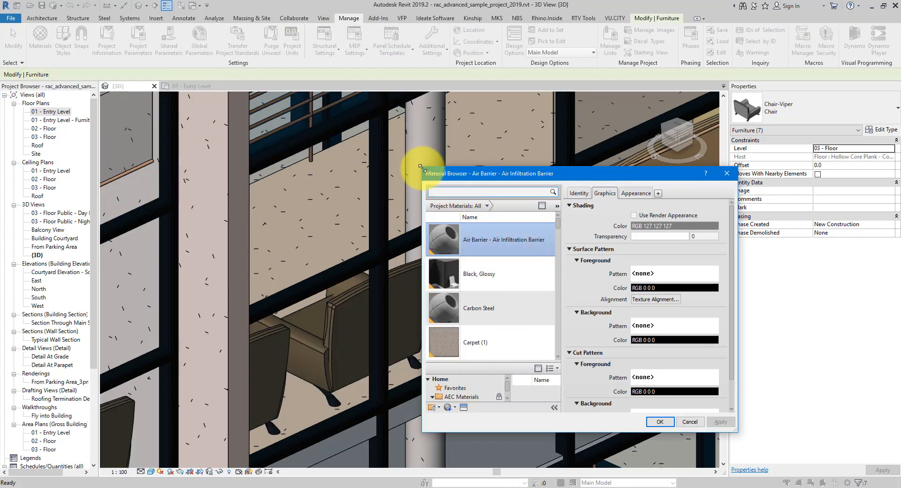
pyautogui.moveTo(420, 167); pyautogui.dragTo(211, 77)
pyautogui.scroll(-5, 302, 238)
pyautogui.scroll(-5, 310, 248)
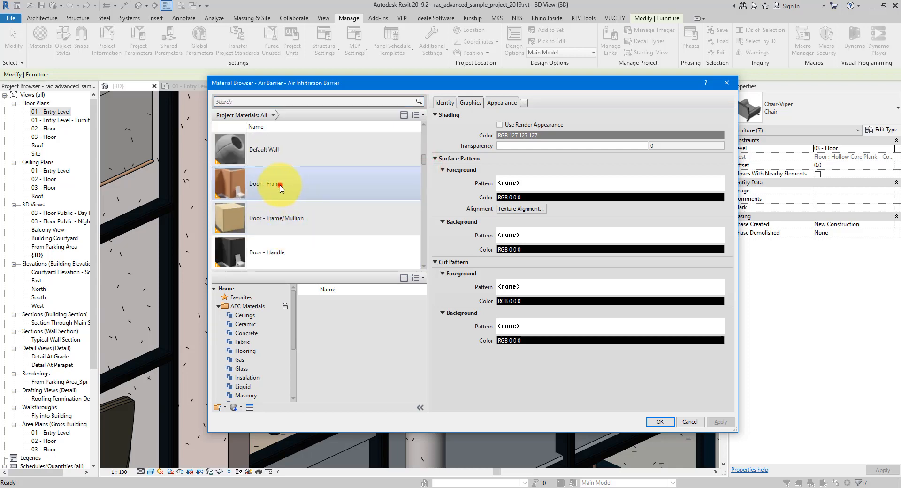
pyautogui.click(280, 188)
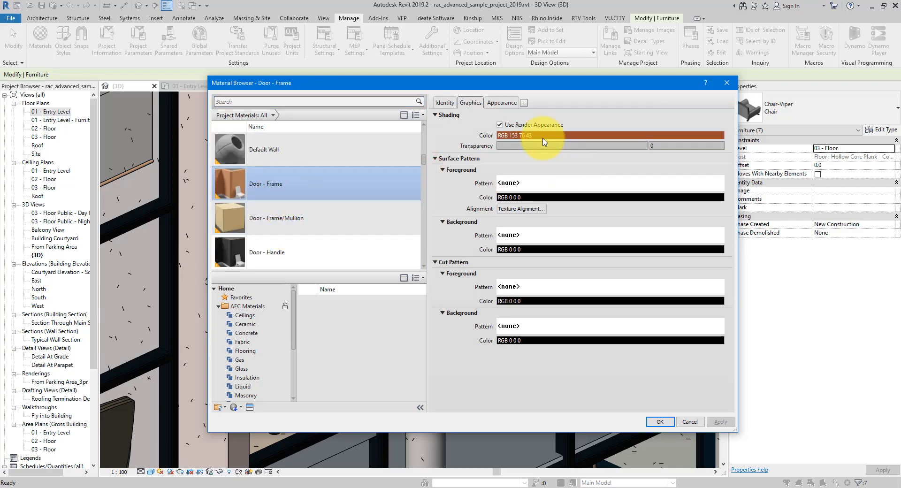
pyautogui.click(502, 102)
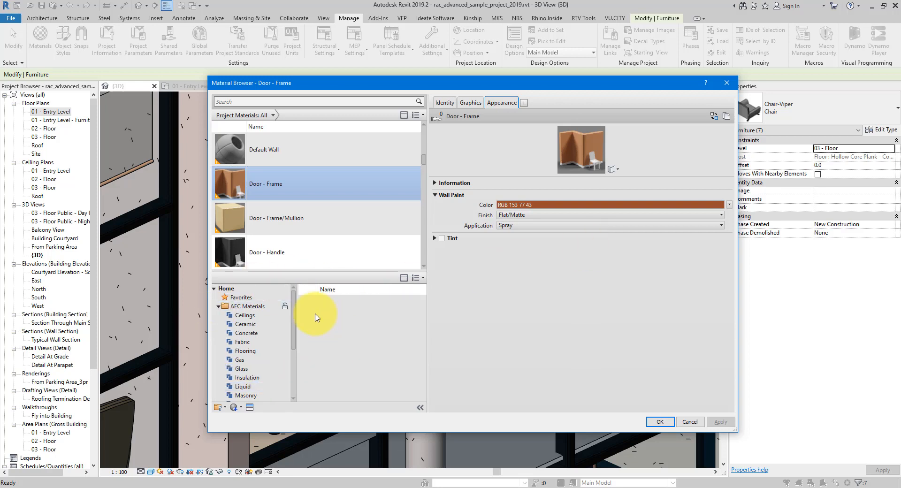
# Step: Hide the material library pane below the project materials and show it again
pyautogui.click(404, 115)
pyautogui.click(404, 115)
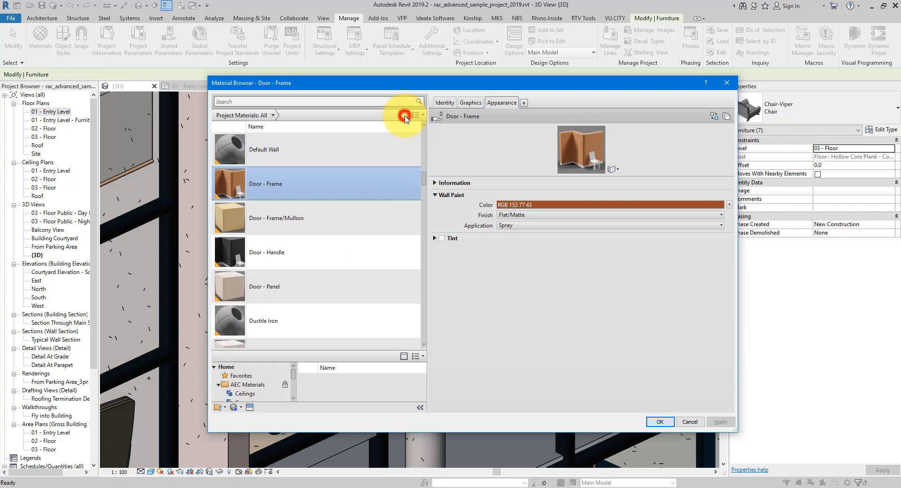
pyautogui.click(405, 115)
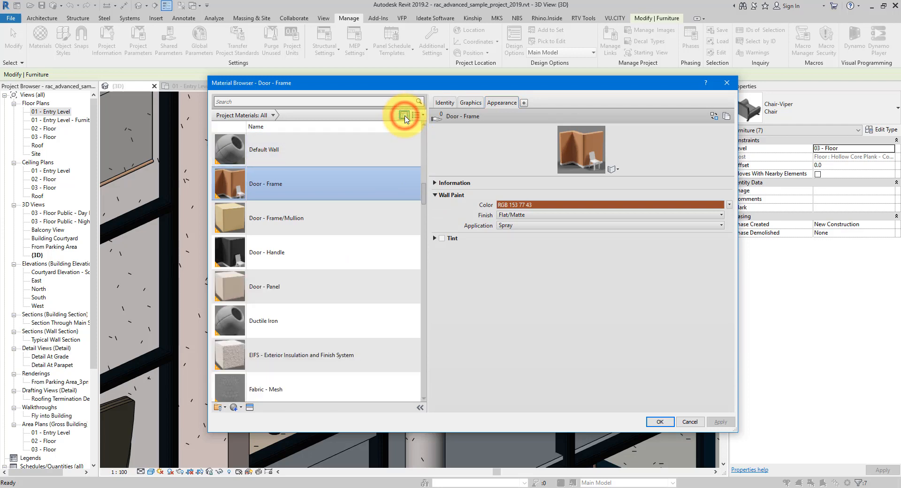
pyautogui.click(404, 116)
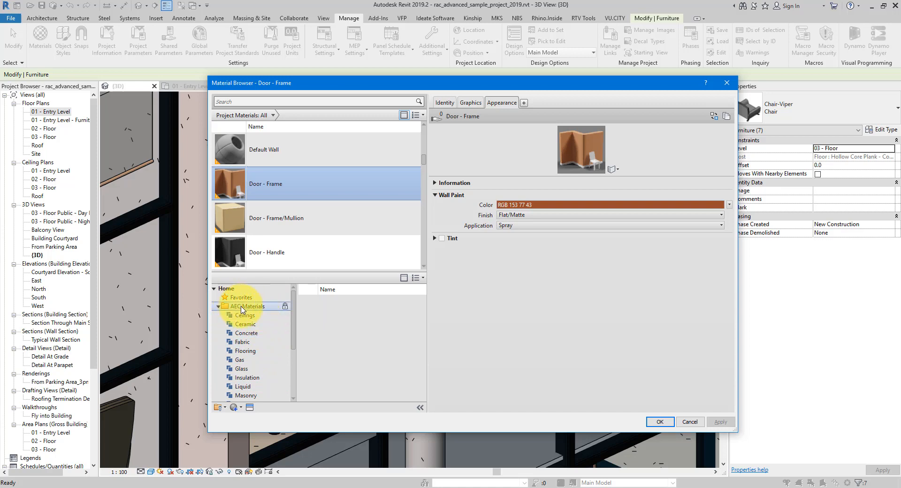
# Step: Browse the Wood category of the AEC Materials library and view the properties of the Cherry material
pyautogui.moveTo(294, 317); pyautogui.dragTo(295, 365)
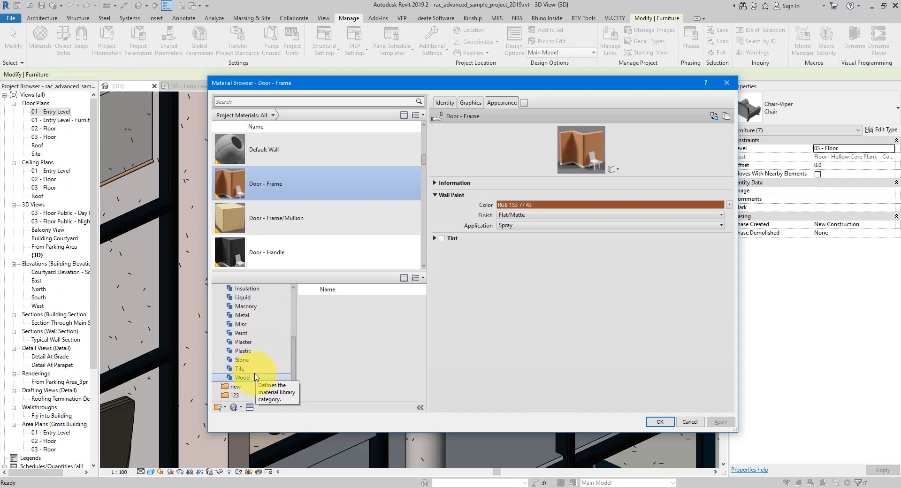
pyautogui.click(253, 377)
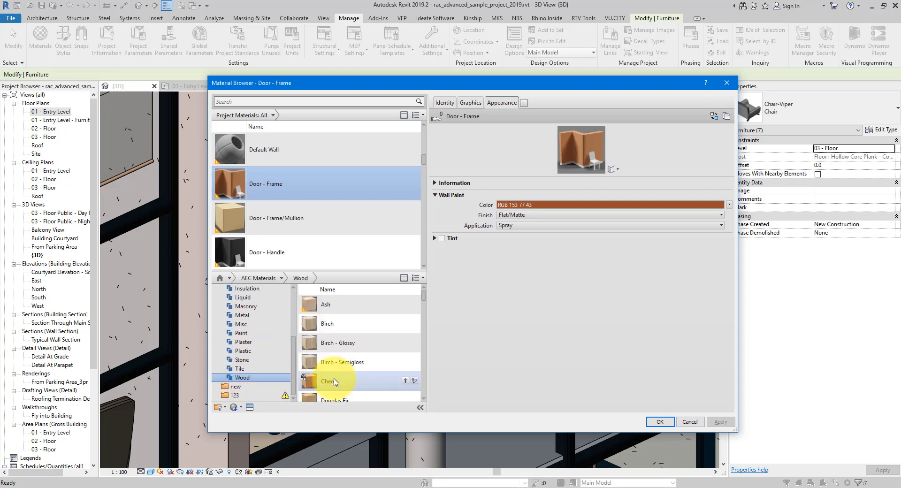
pyautogui.click(335, 382)
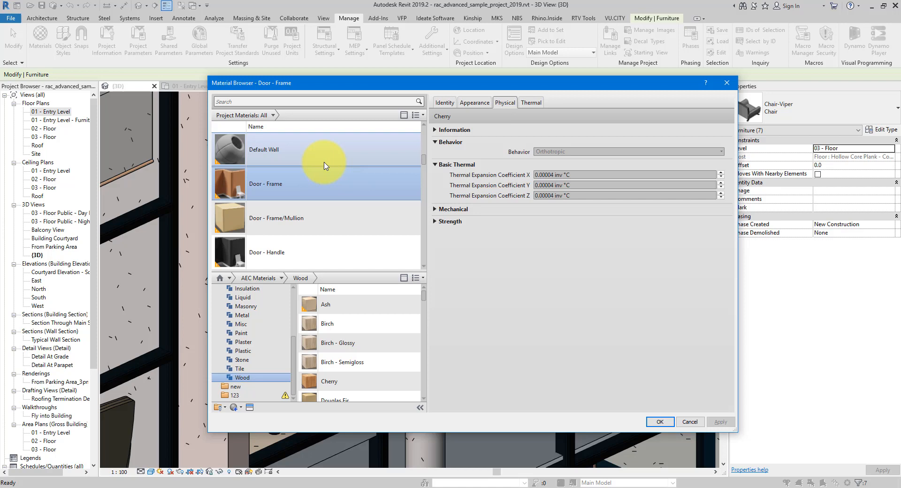
# Step: Duplicate the Door - Frame project material, compare the original with its copy, and leave the copy selected
pyautogui.rightClick(287, 188)
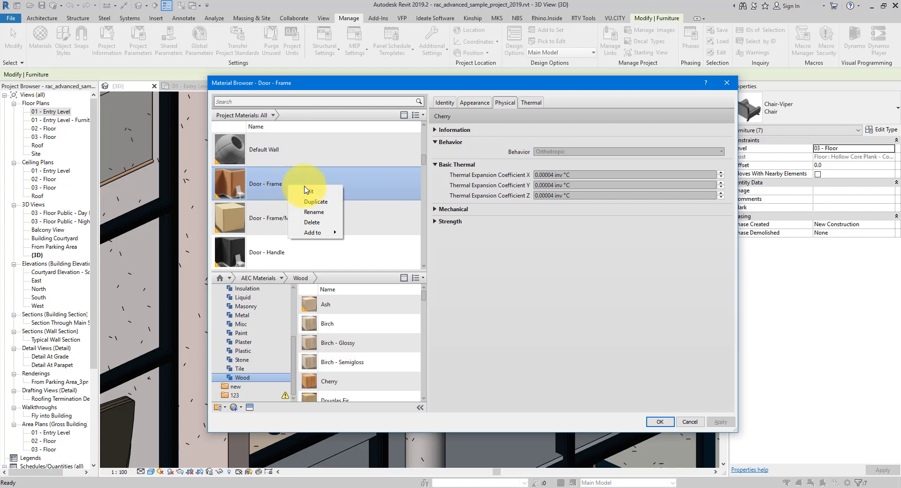
pyautogui.click(316, 202)
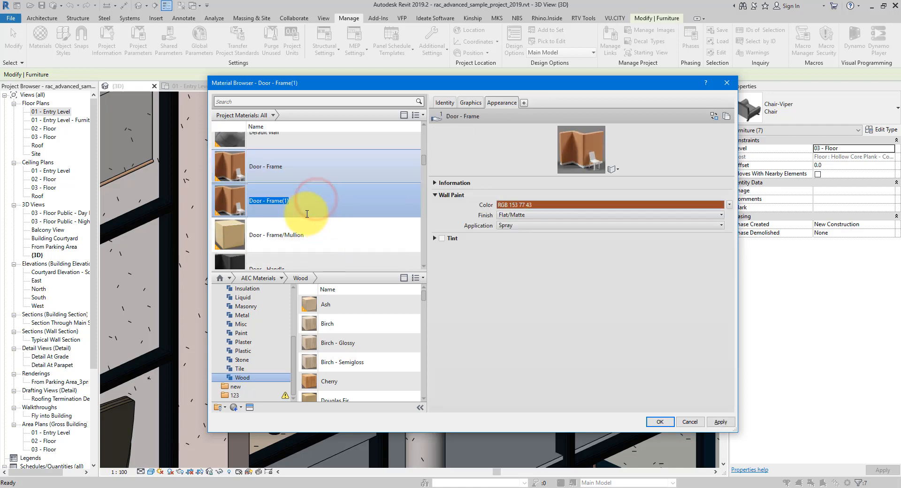
pyautogui.click(282, 177)
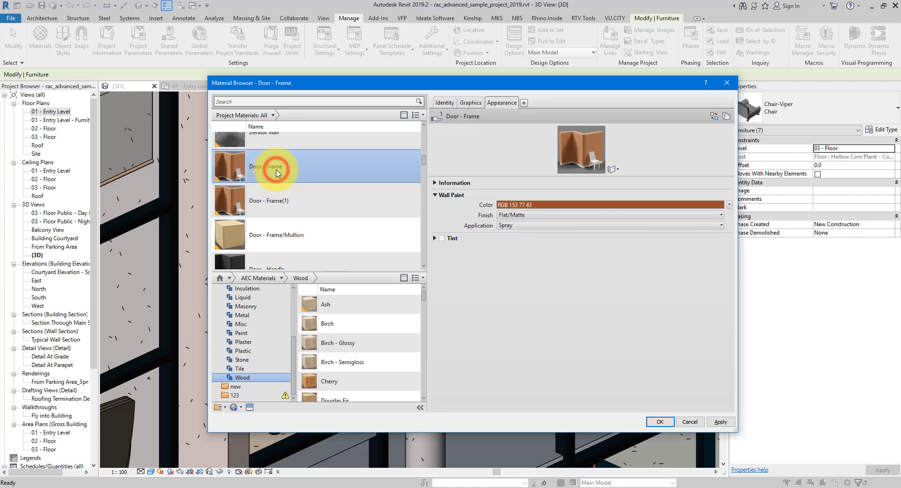
pyautogui.click(287, 206)
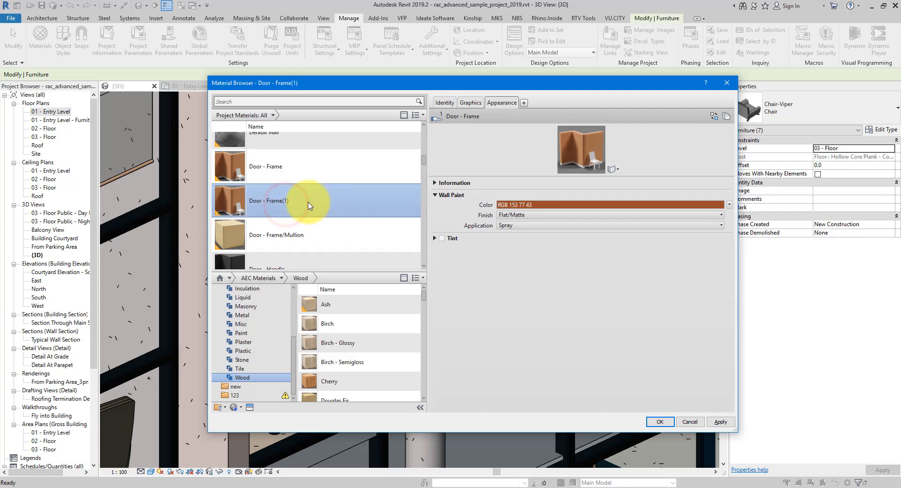
# Step: Set the wall paint color of the duplicated door frame material's appearance to RGB 0-128-255 and confirm the material changes
pyautogui.click(546, 205)
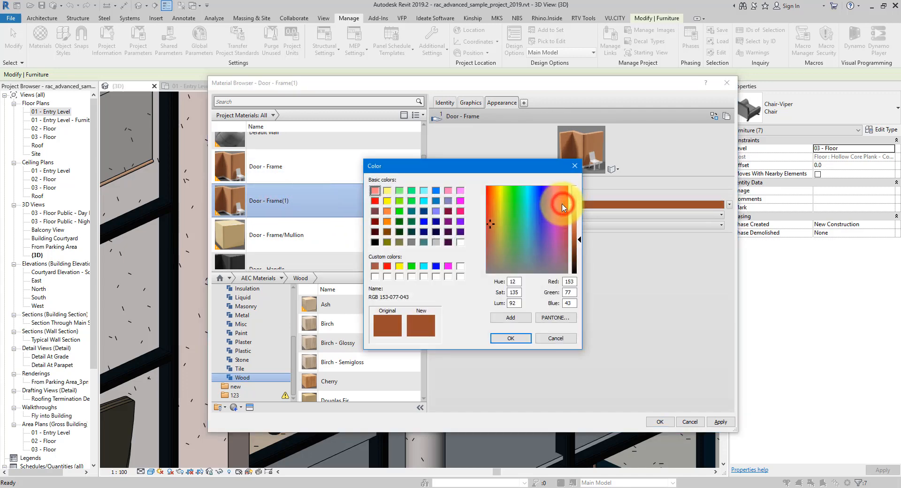
pyautogui.moveTo(505, 170); pyautogui.dragTo(585, 258)
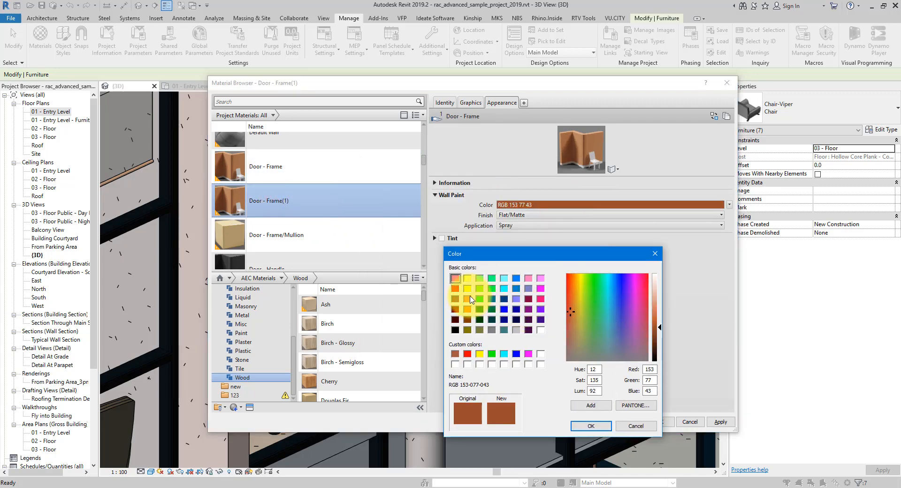
pyautogui.click(516, 278)
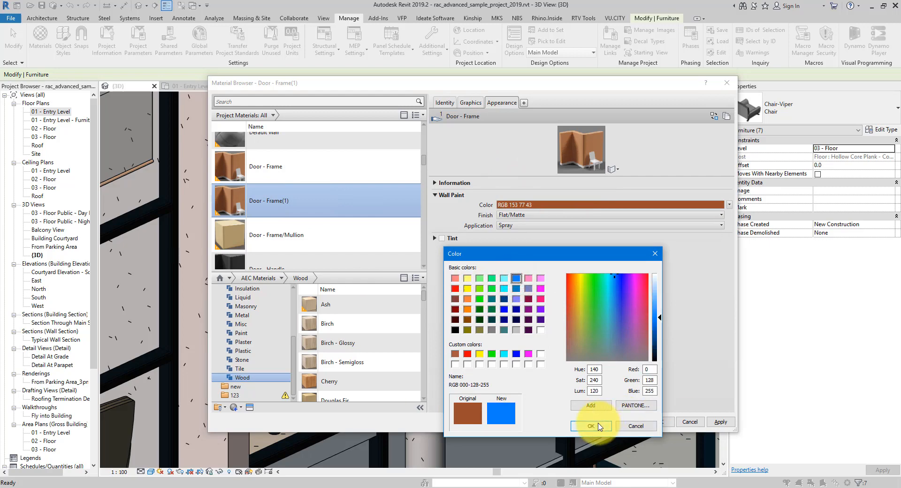
pyautogui.click(592, 426)
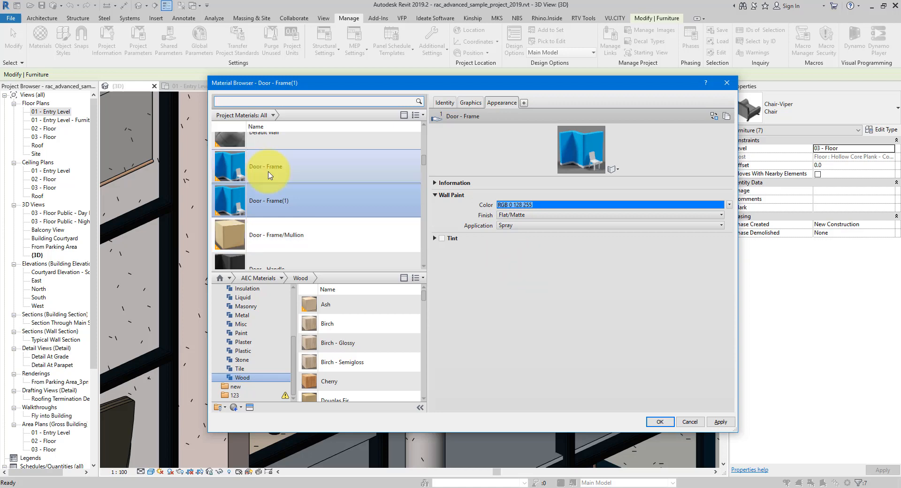
pyautogui.scroll(1, 271, 174)
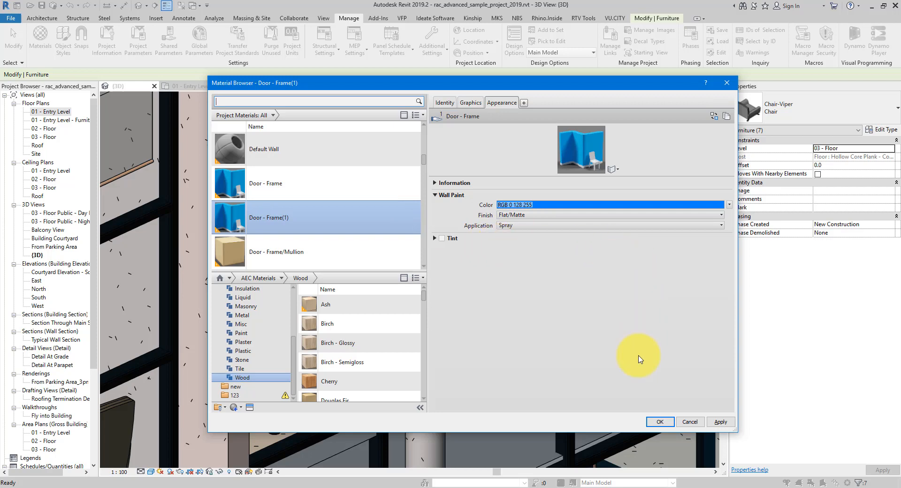
pyautogui.click(658, 422)
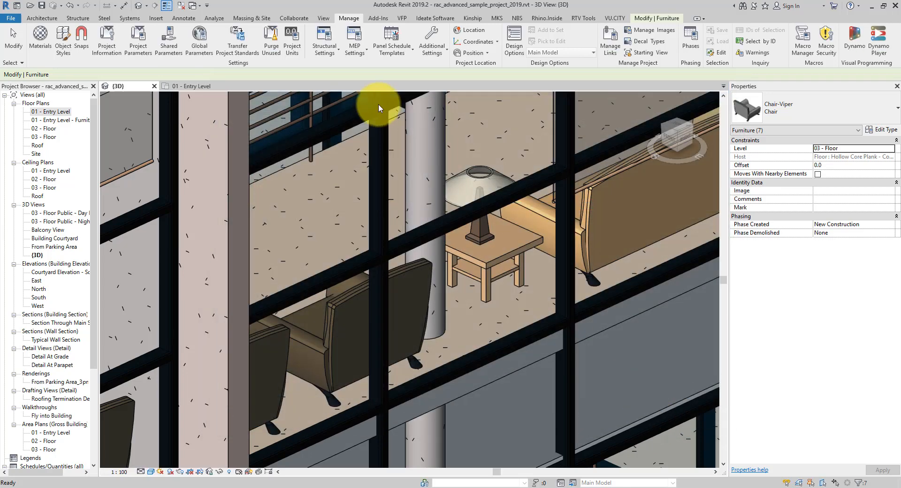
# Step: Open Purge Unused and examine the project's unused materials under Other Styles
pyautogui.click(347, 17)
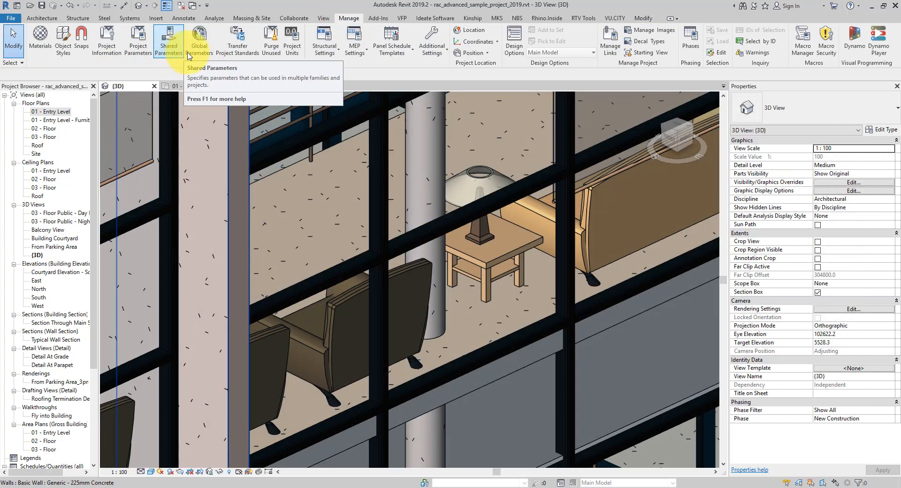
pyautogui.click(270, 42)
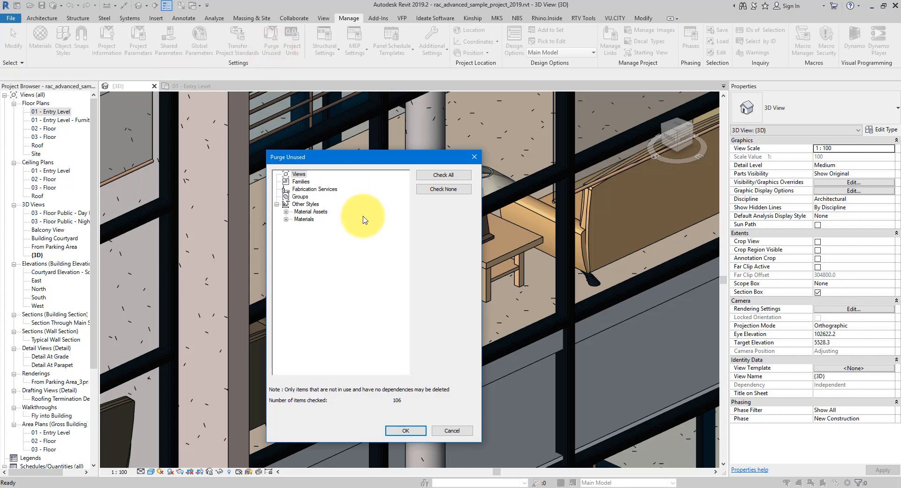
pyautogui.click(286, 220)
pyautogui.click(304, 219)
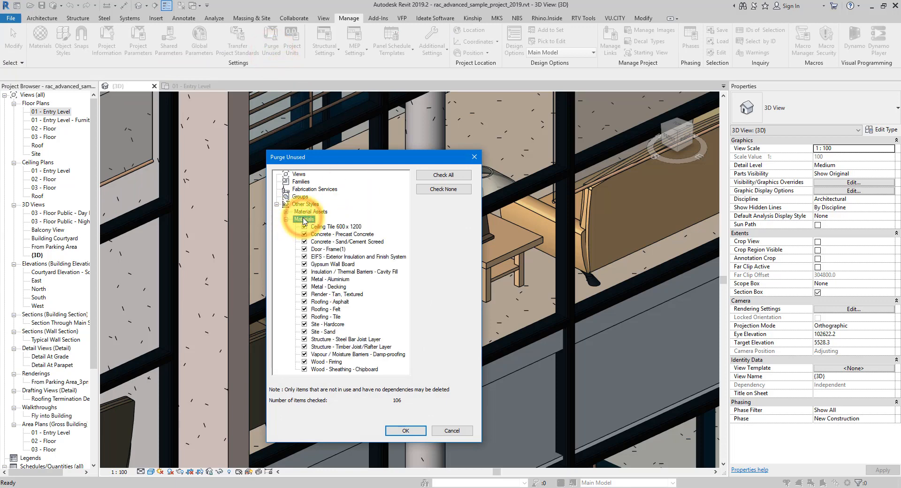
pyautogui.click(322, 213)
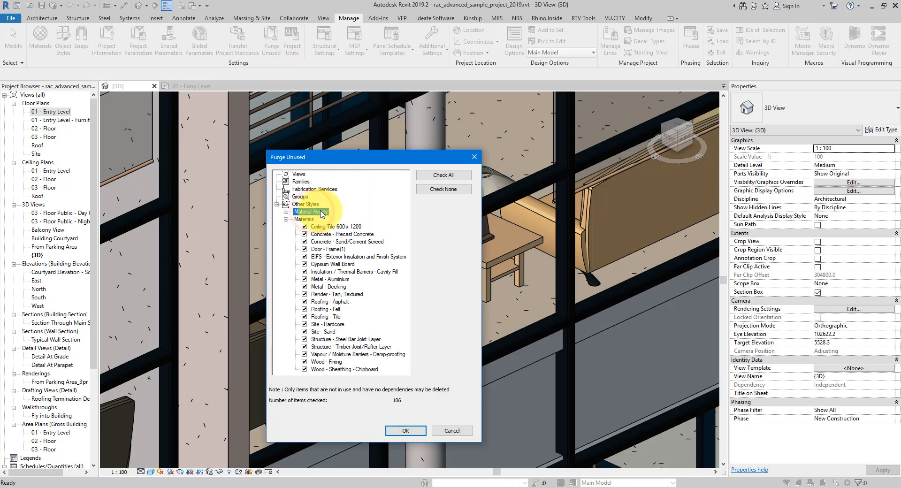
pyautogui.click(308, 219)
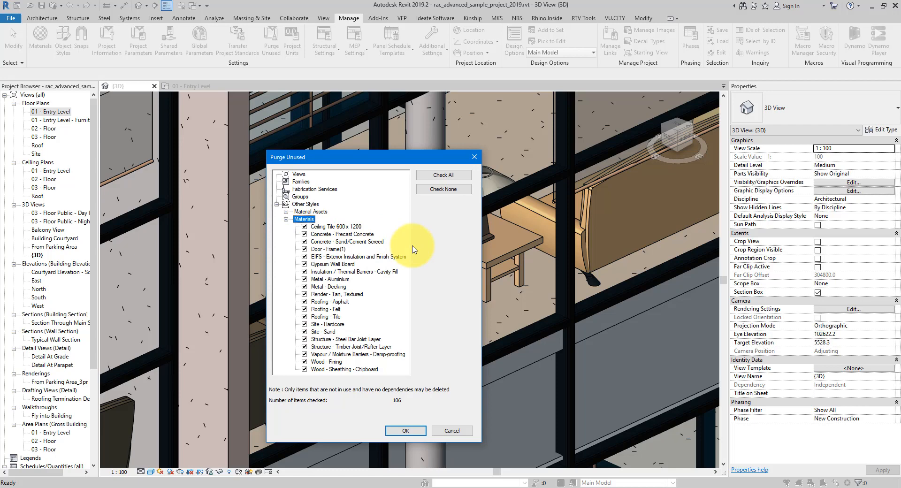
pyautogui.click(286, 220)
# Step: Review the unused physical and appearance material assets, and purge all checked items from the project
pyautogui.click(288, 214)
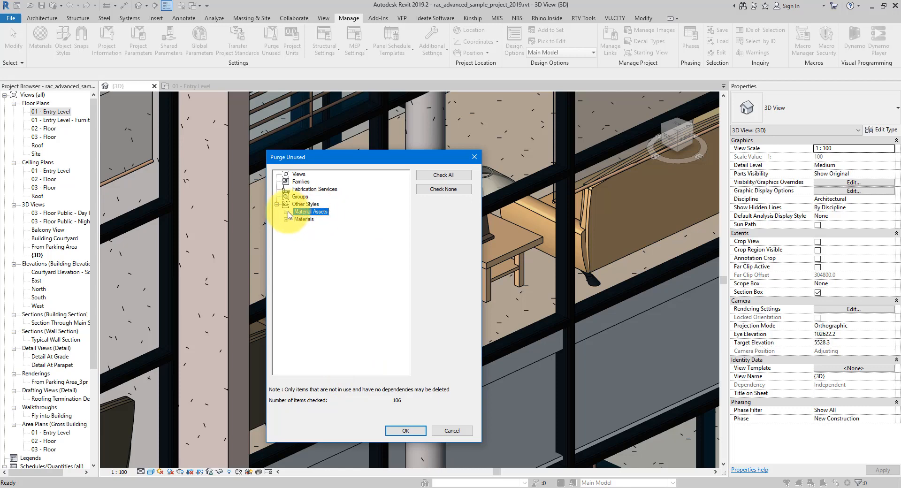
pyautogui.click(286, 212)
pyautogui.click(295, 226)
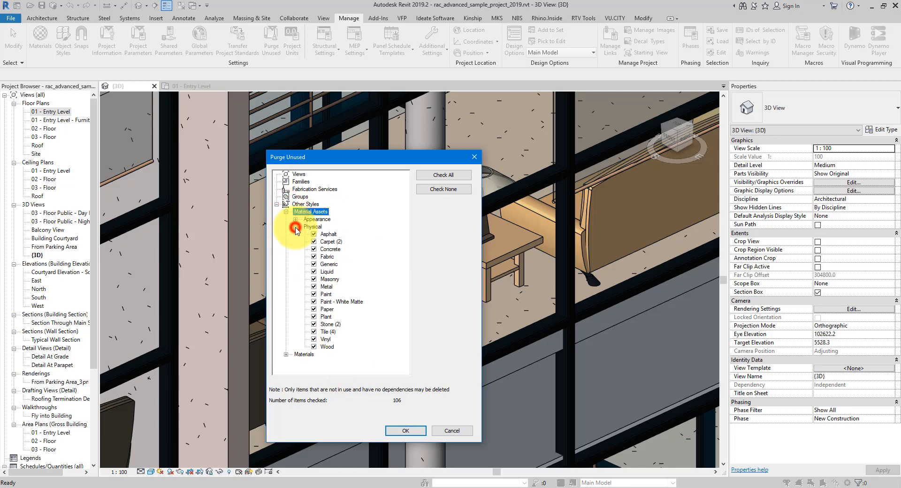
pyautogui.click(295, 219)
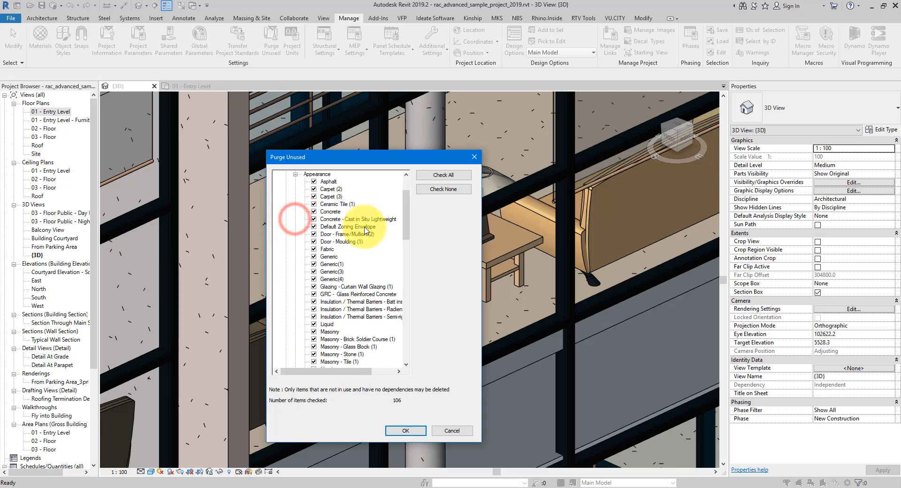
pyautogui.scroll(1, 374, 230)
pyautogui.scroll(1, 374, 230)
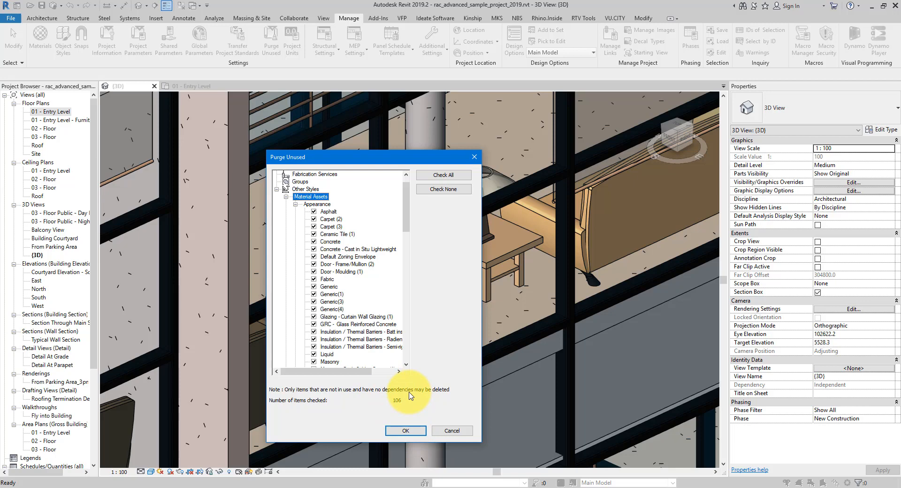
pyautogui.click(399, 429)
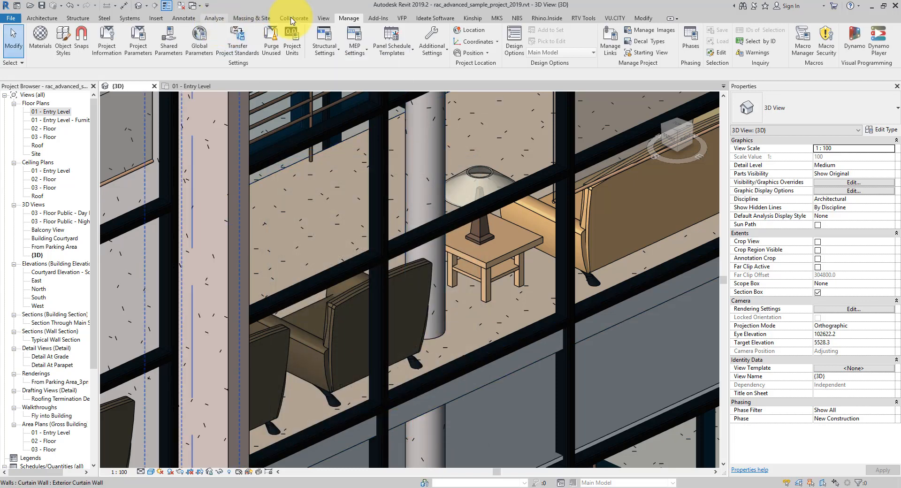
# Step: Purge the remaining unused appearance assets after reviewing their list, and run Purge Unused once more to check for leftovers
pyautogui.click(348, 17)
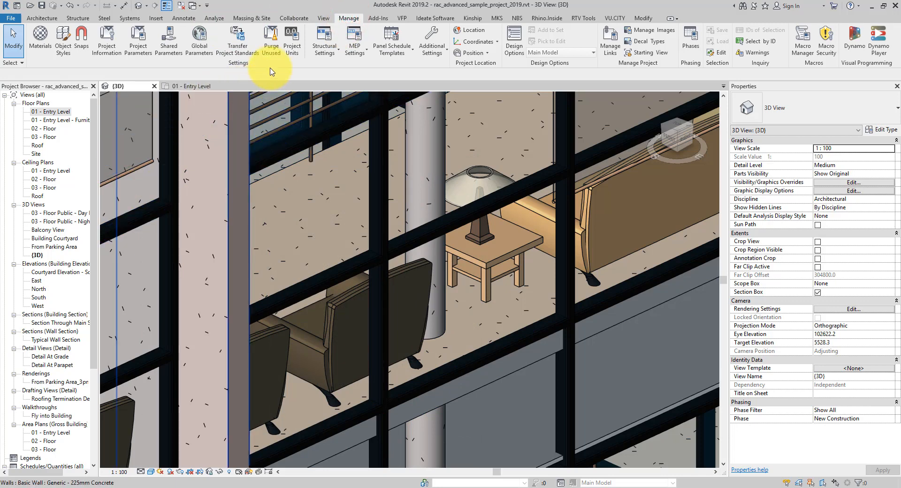
pyautogui.click(271, 47)
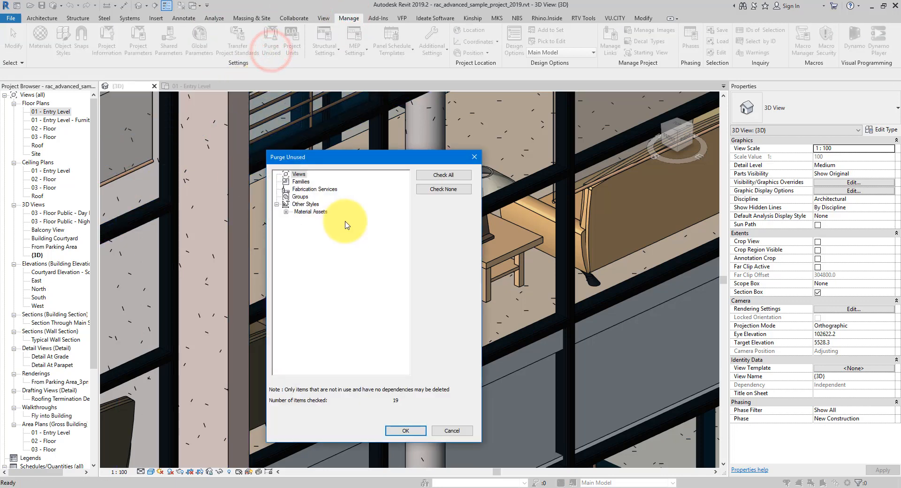
pyautogui.click(315, 212)
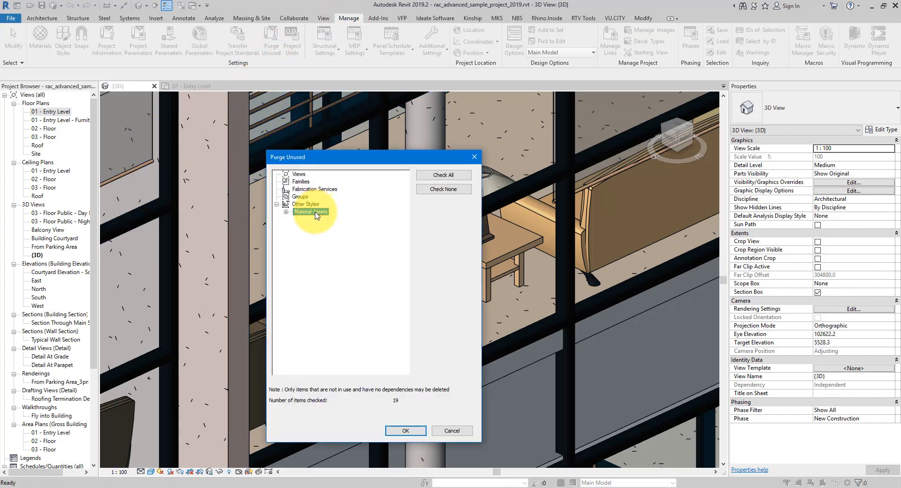
pyautogui.click(286, 215)
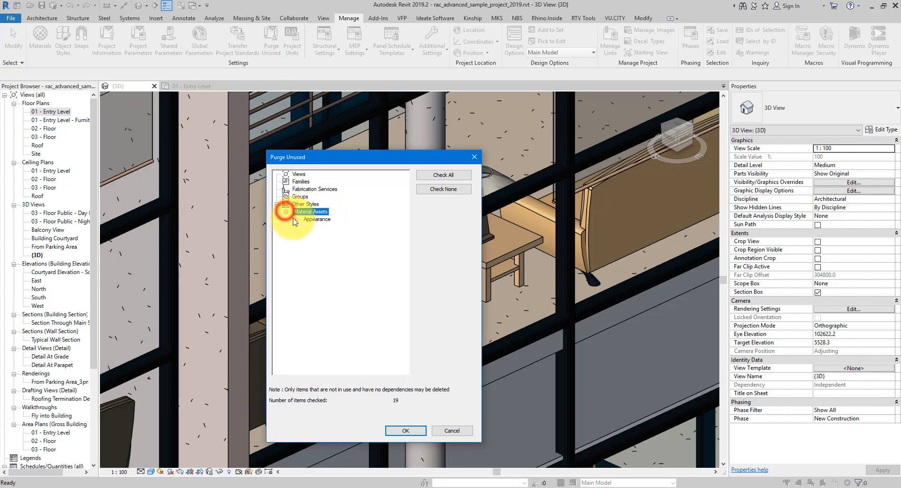
pyautogui.click(295, 220)
pyautogui.click(335, 227)
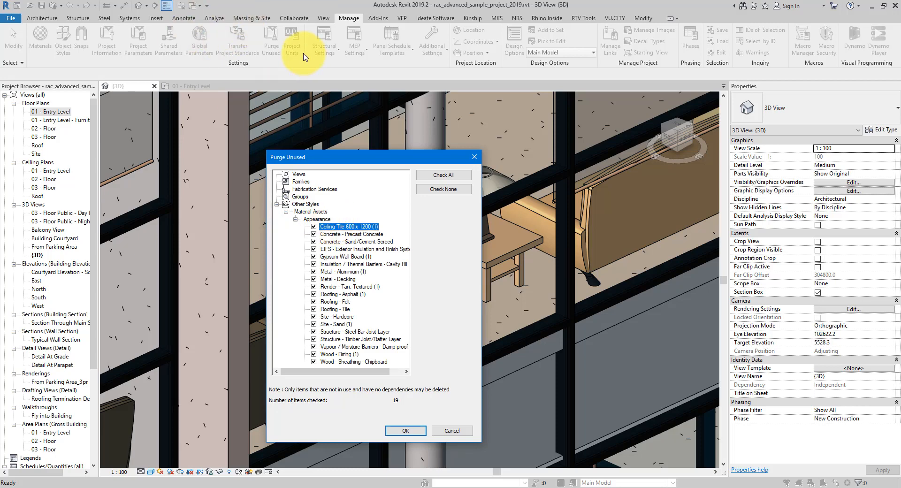
pyautogui.click(320, 219)
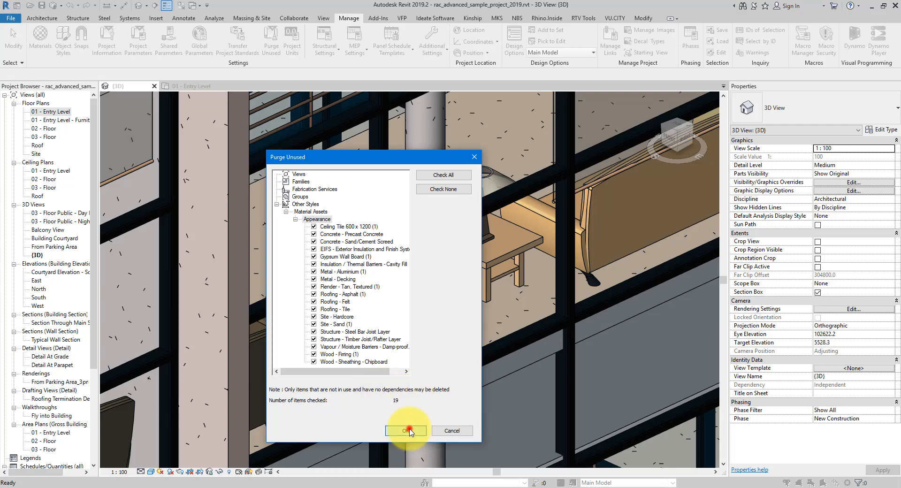
pyautogui.click(407, 429)
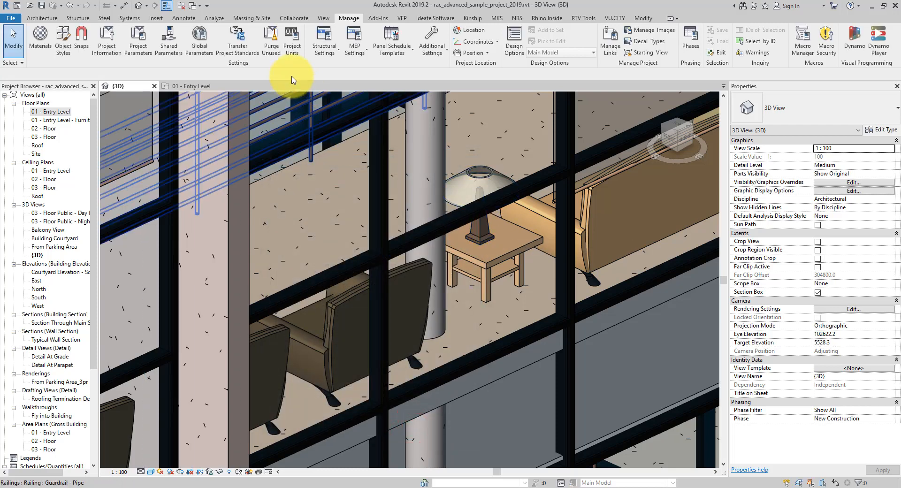
pyautogui.click(276, 53)
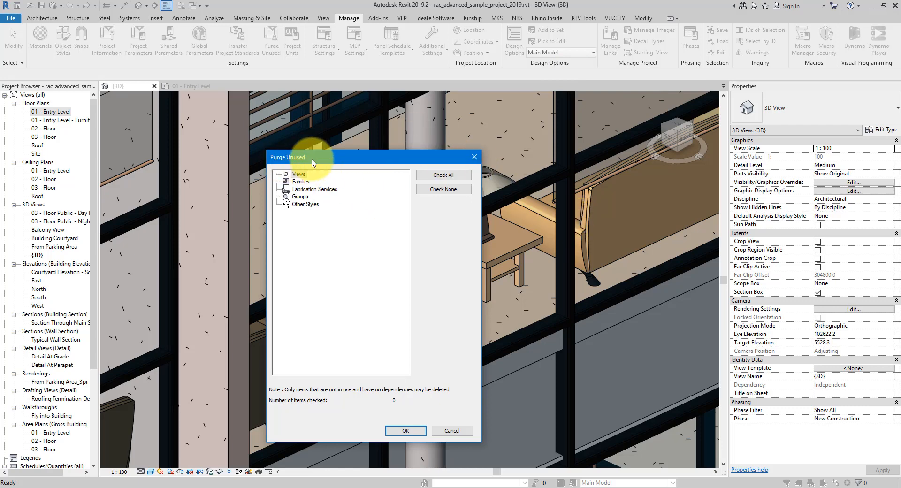
pyautogui.click(422, 426)
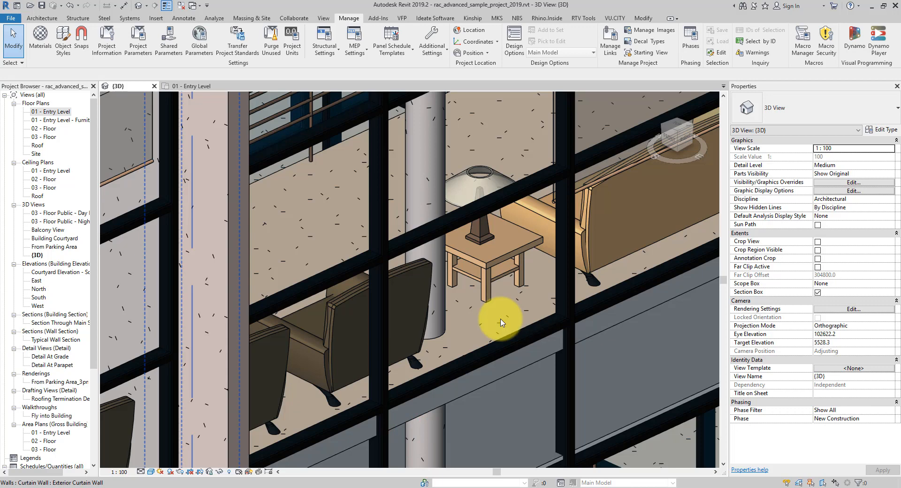
# Step: In the 01 - Entry Level floor plan, import the CAD file 1PS6012.DWG with Manual - Origin positioning
pyautogui.click(199, 87)
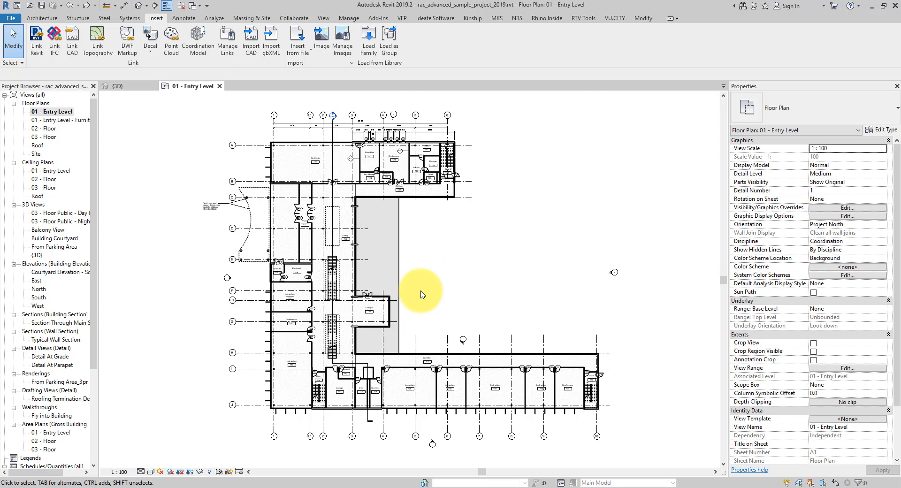
pyautogui.click(155, 19)
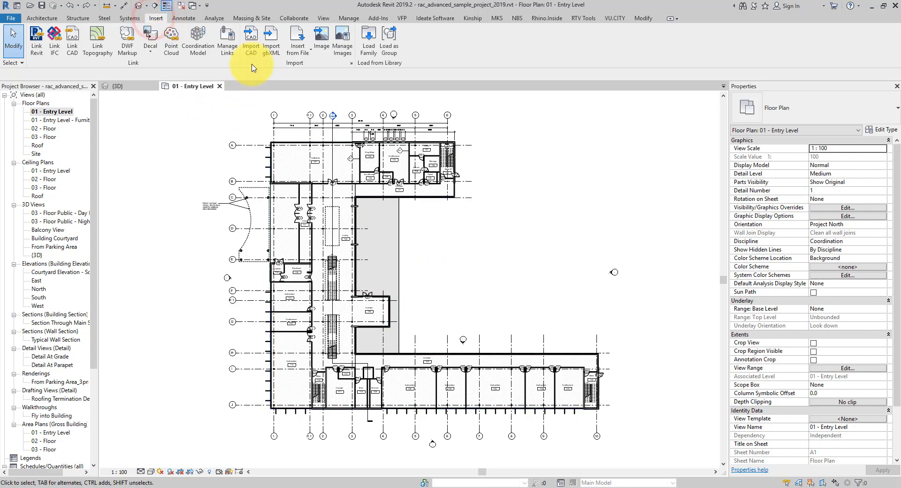
pyautogui.click(251, 43)
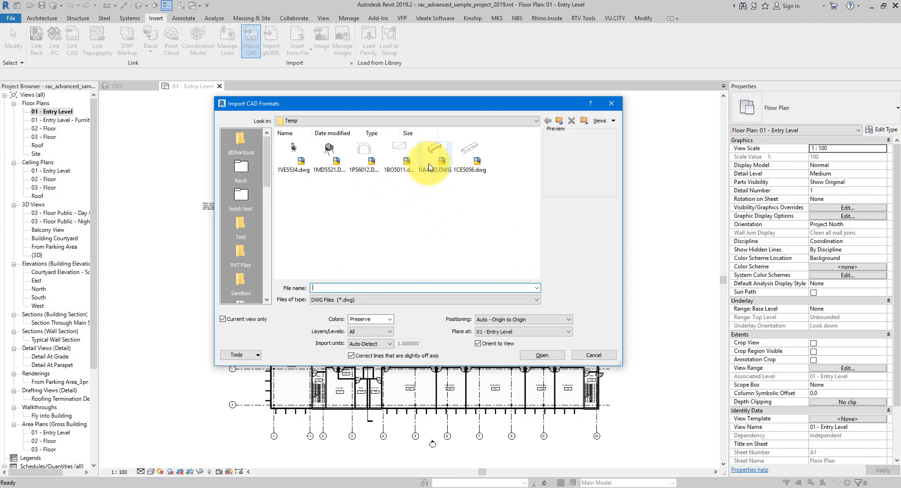
pyautogui.click(363, 152)
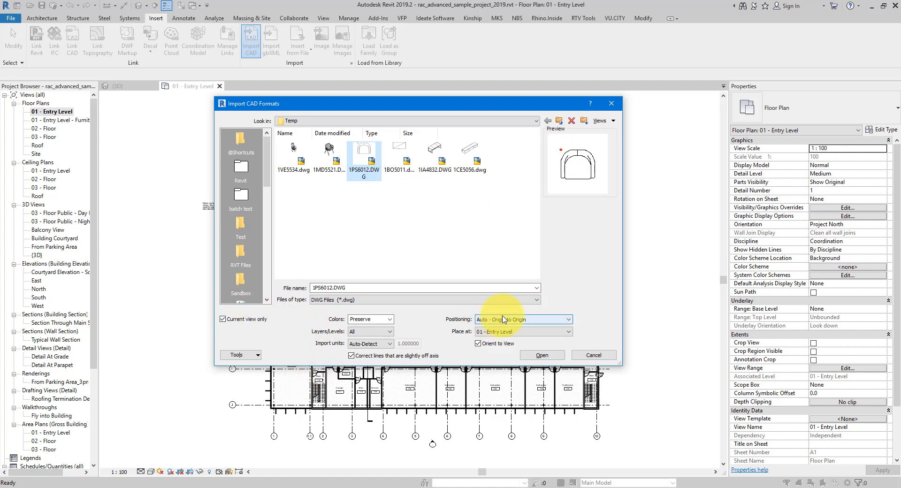
pyautogui.click(520, 320)
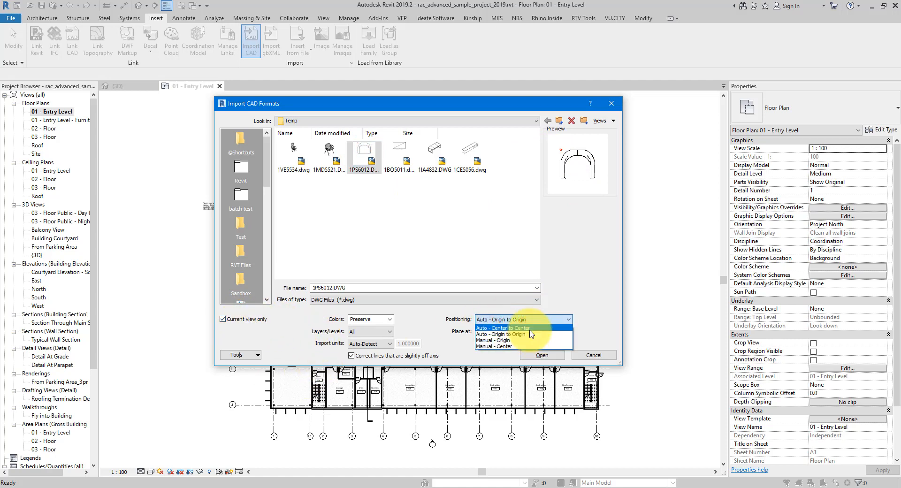
pyautogui.click(500, 340)
pyautogui.click(540, 357)
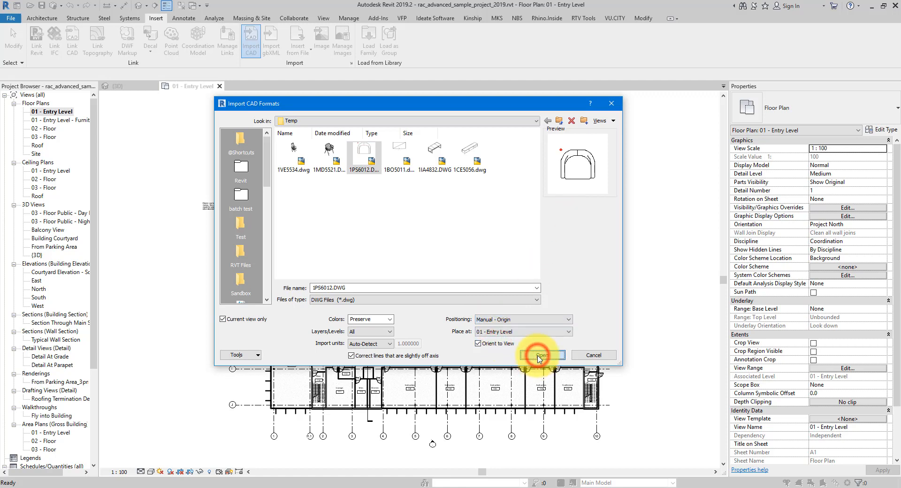
# Step: Place the imported chair drawing in the empty area beside the timber floor and finish the placement
pyautogui.scroll(3, 425, 237)
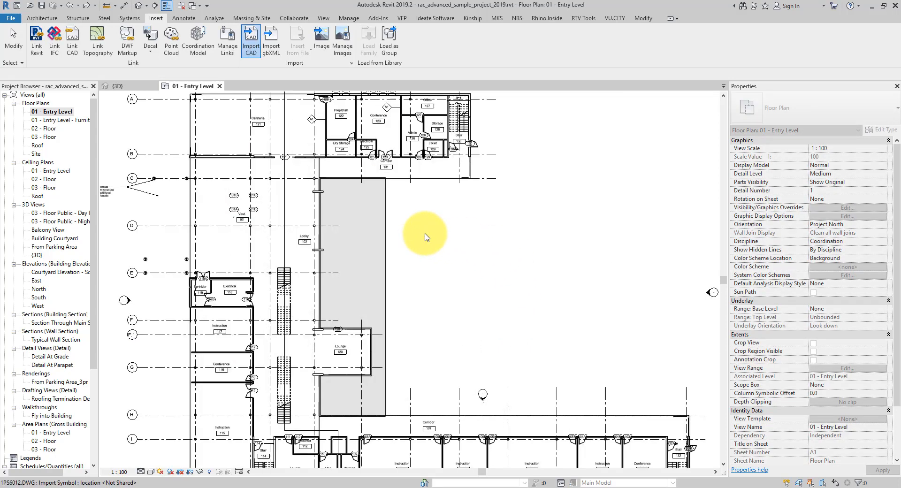
pyautogui.scroll(4, 425, 233)
pyautogui.moveTo(417, 229); pyautogui.dragTo(491, 344, button='middle')
pyautogui.scroll(2, 478, 326)
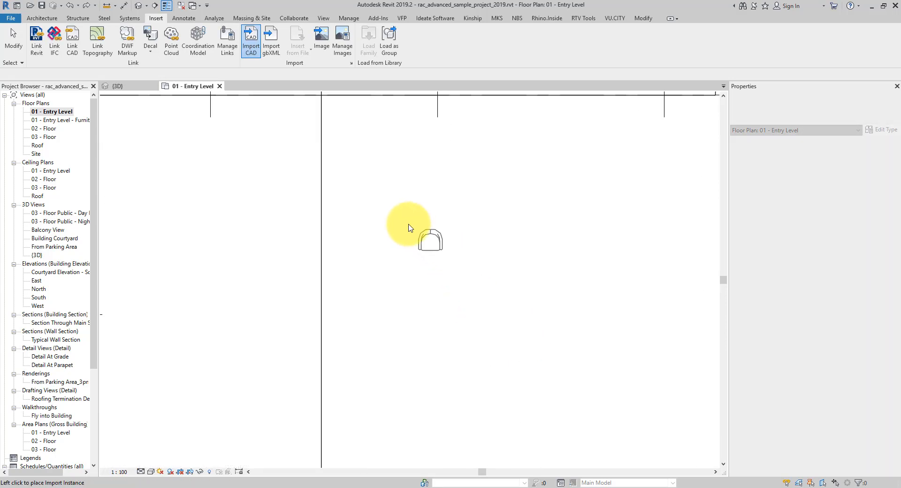
pyautogui.click(389, 197)
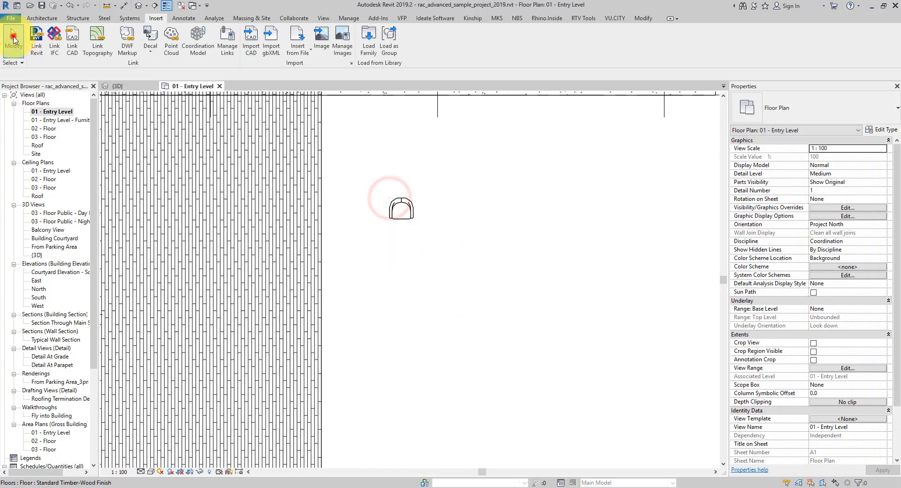
pyautogui.click(479, 212)
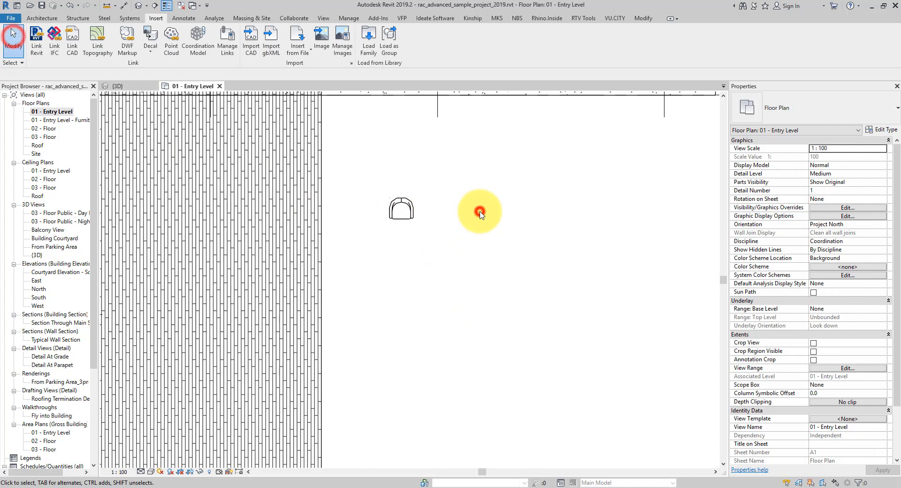
# Step: Select the imported chair drawing and examine its properties and its position near Corridor 131
pyautogui.click(407, 210)
pyautogui.click(412, 253)
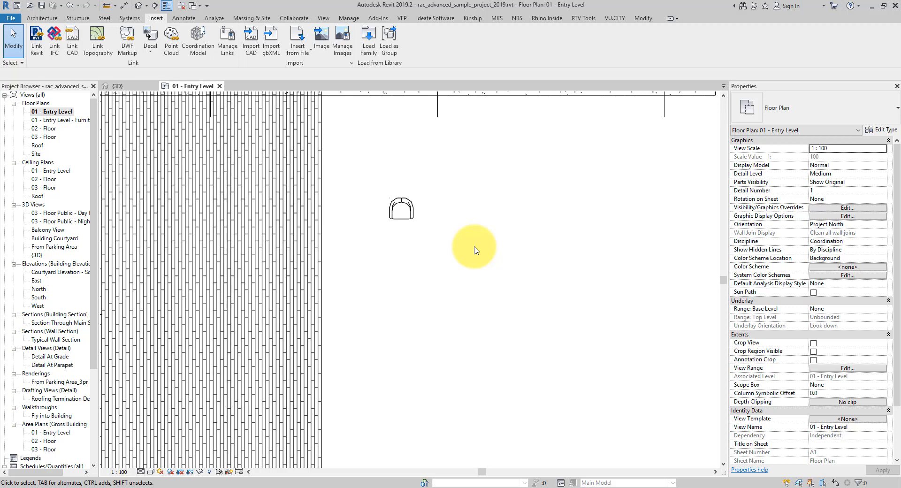
pyautogui.moveTo(467, 223); pyautogui.dragTo(523, 327, button='middle')
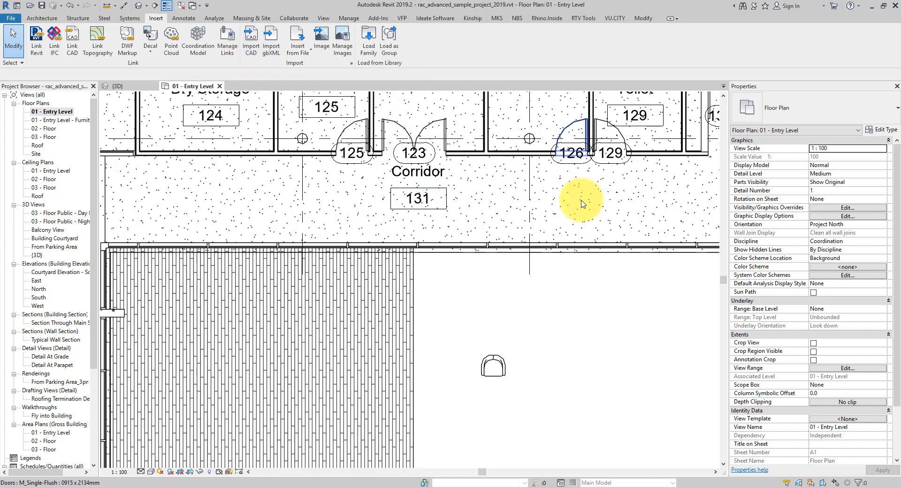
pyautogui.moveTo(432, 297); pyautogui.dragTo(558, 413)
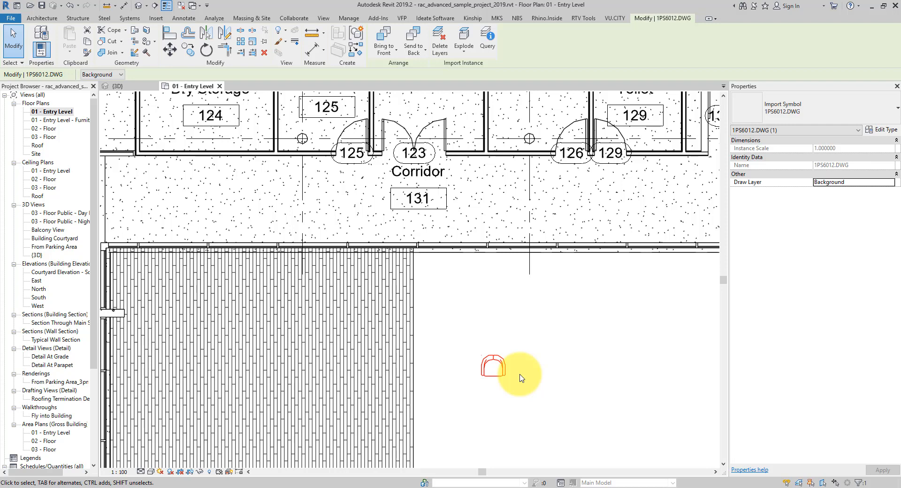
pyautogui.scroll(-2, 520, 378)
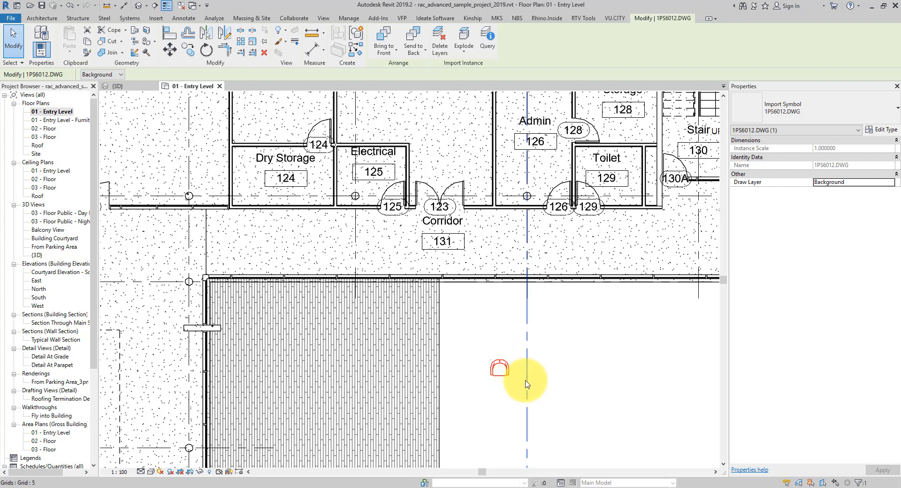
# Step: Link the CAD file 1BO5011.dwg with Manual - Origin positioning and place it just above the chair drawing
pyautogui.click(162, 19)
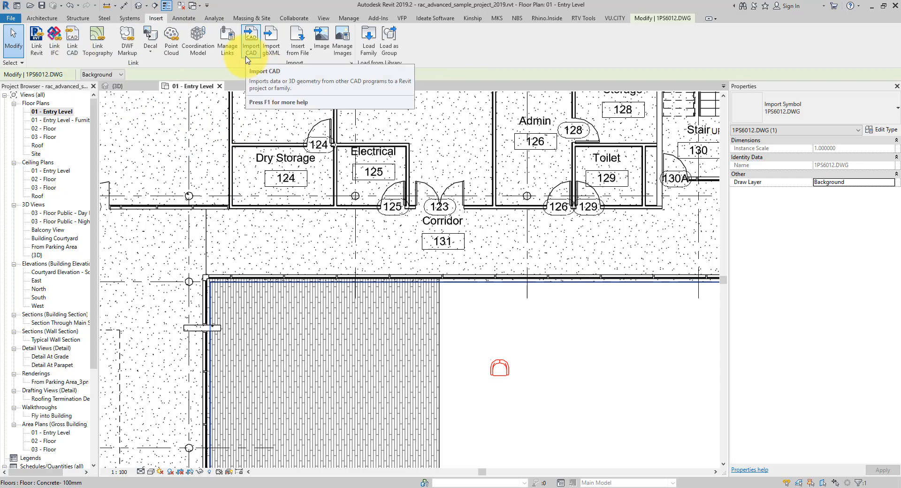
pyautogui.click(70, 52)
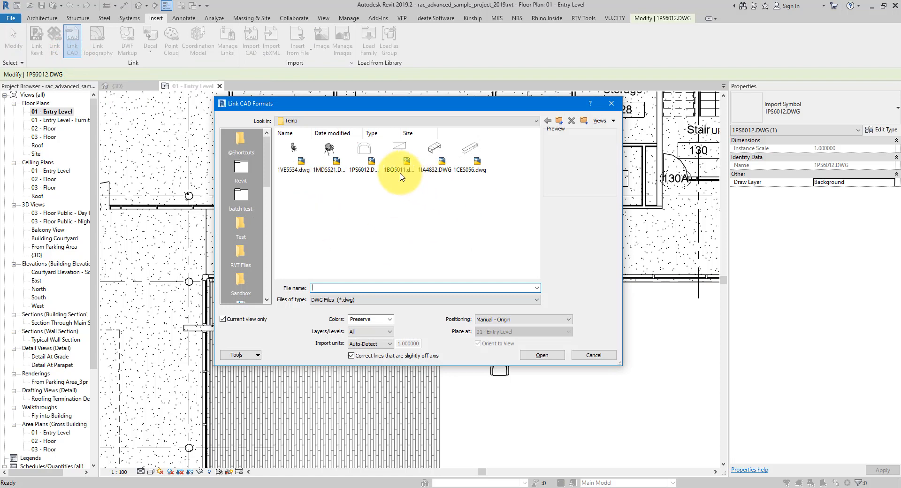
pyautogui.click(400, 150)
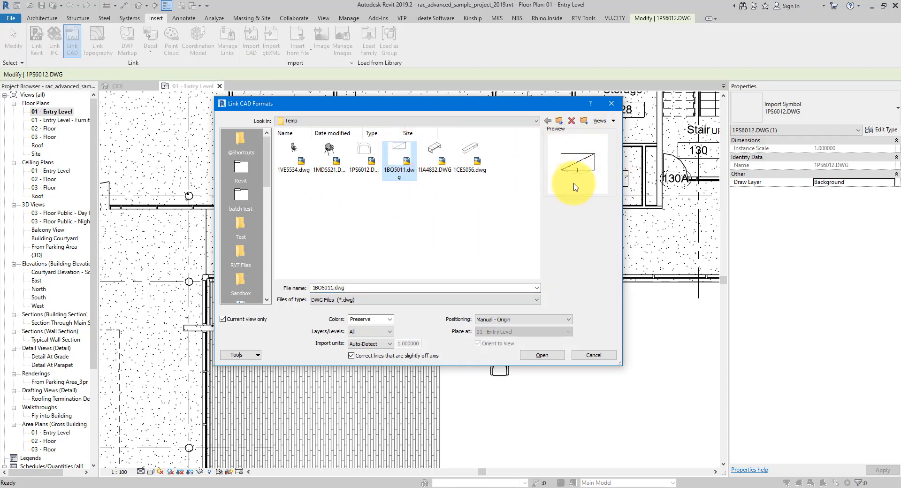
pyautogui.click(543, 355)
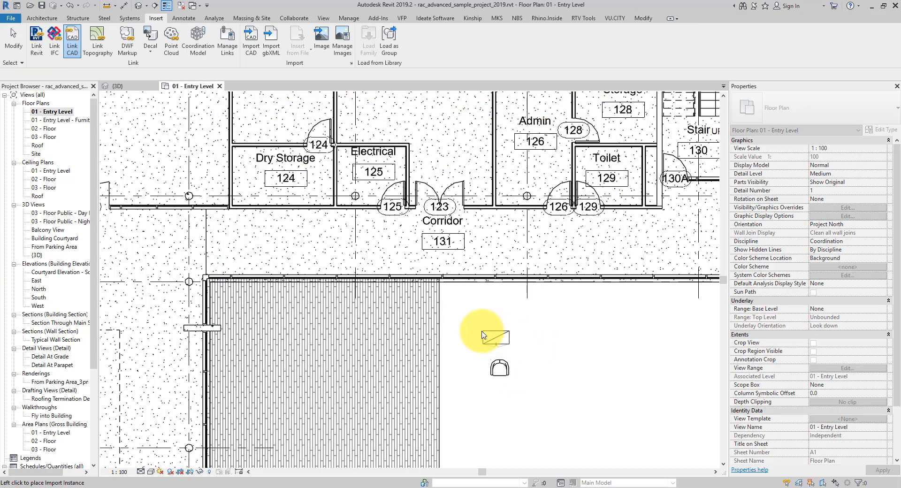
pyautogui.click(488, 331)
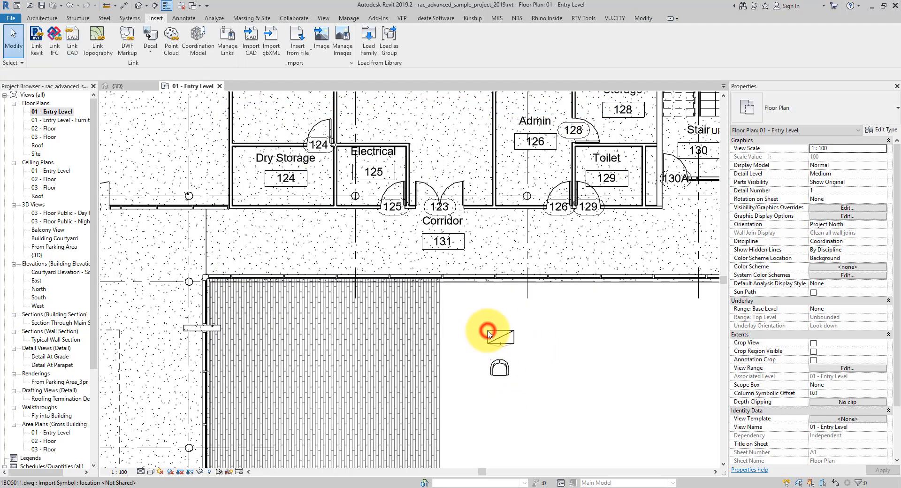
# Step: Select the linked 1BO5011.dwg drawing and examine its properties for comparison with the imported chair
pyautogui.scroll(5, 520, 341)
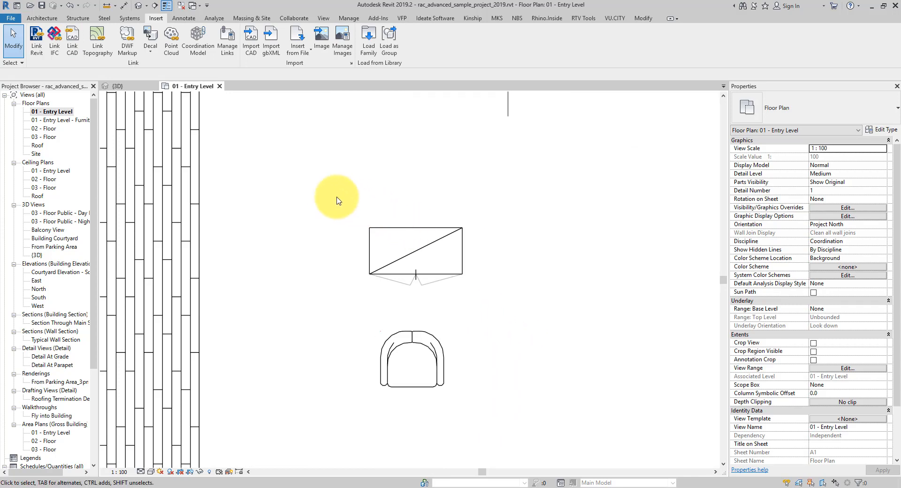
pyautogui.moveTo(322, 195); pyautogui.dragTo(525, 309)
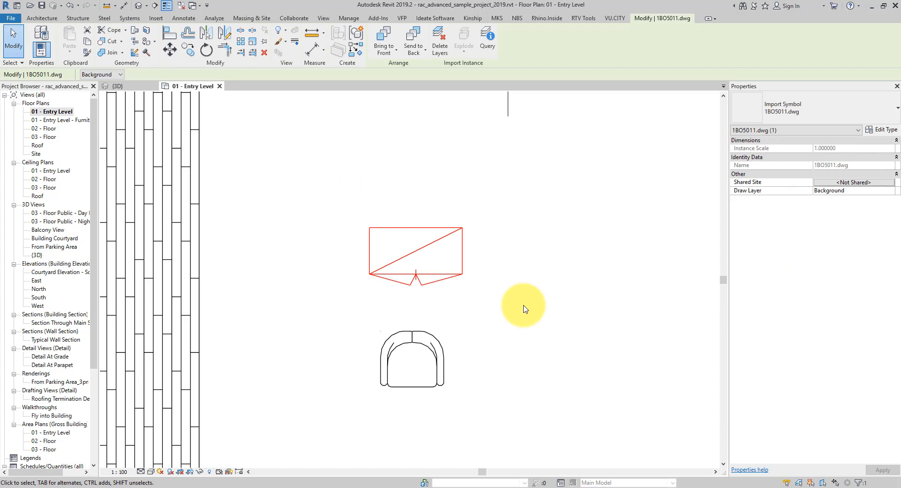
pyautogui.scroll(-3, 483, 331)
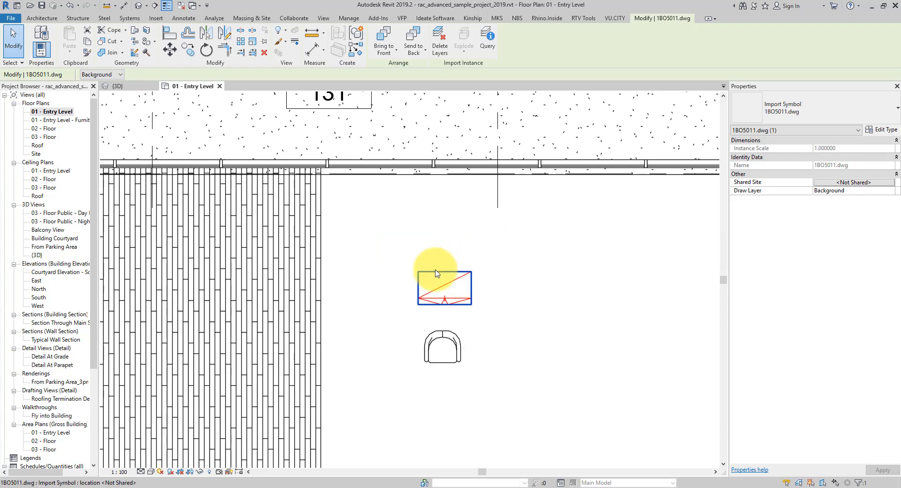
# Step: Unload the linked 1BO5011.dwg under the CAD formats in Manage Links and confirm the change
pyautogui.click(155, 18)
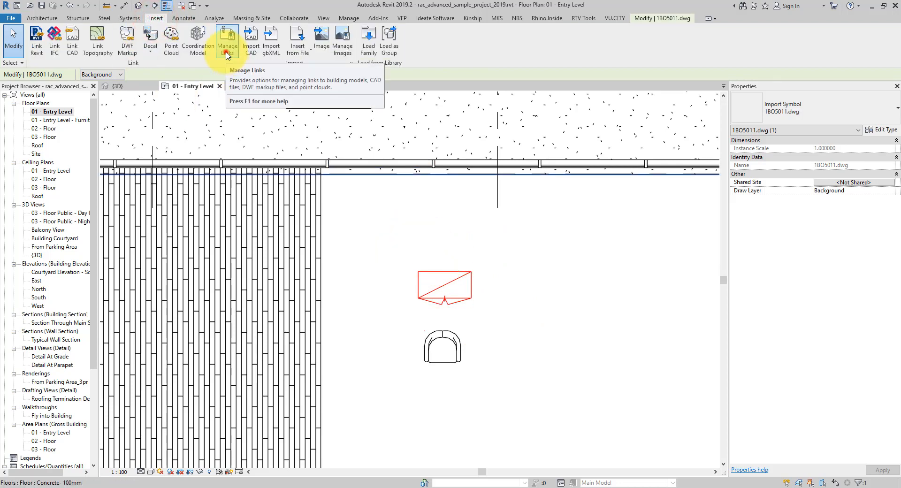
pyautogui.click(227, 52)
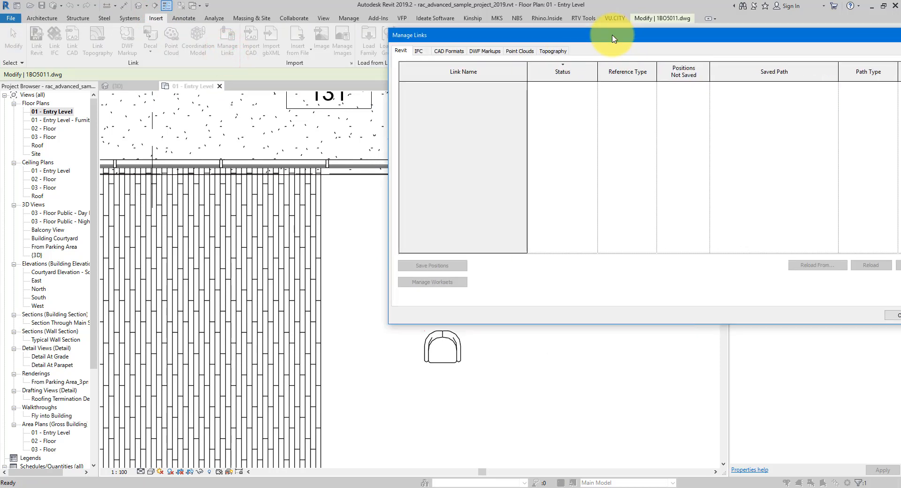
pyautogui.click(416, 71)
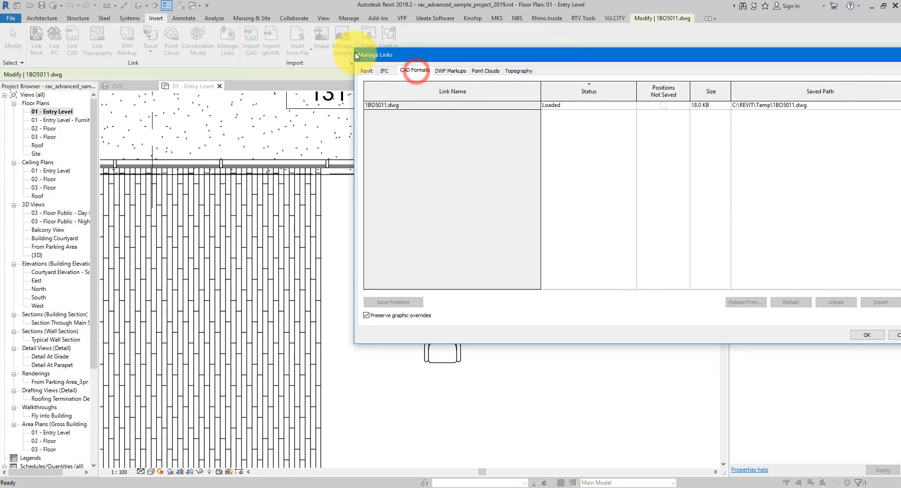
pyautogui.moveTo(356, 55); pyautogui.dragTo(574, 56)
pyautogui.click(654, 65)
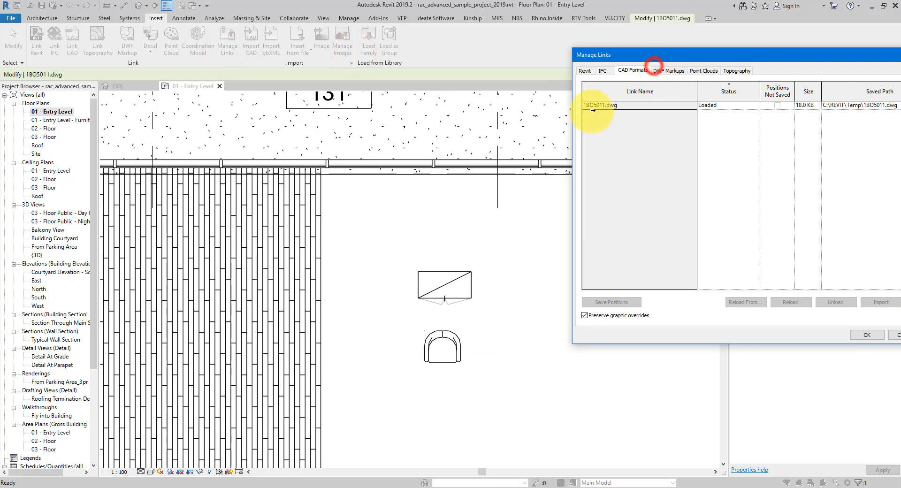
pyautogui.moveTo(667, 57); pyautogui.dragTo(580, 71)
pyautogui.click(575, 156)
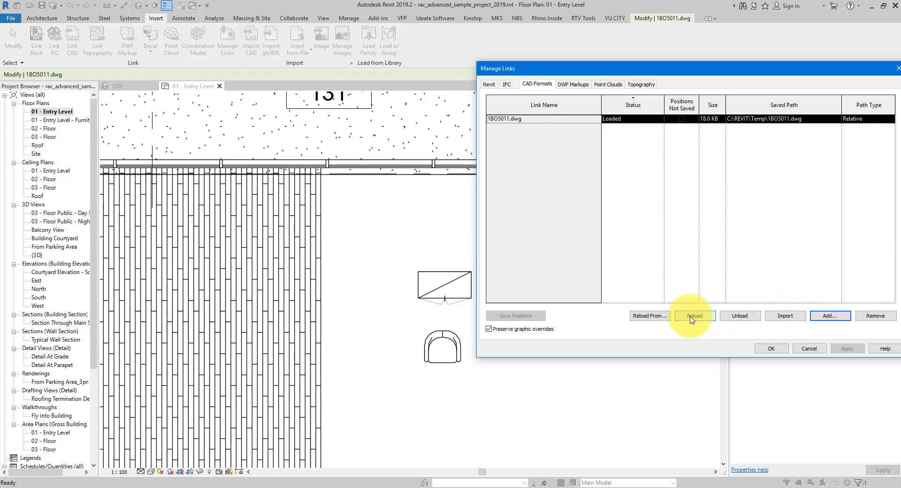
pyautogui.click(740, 316)
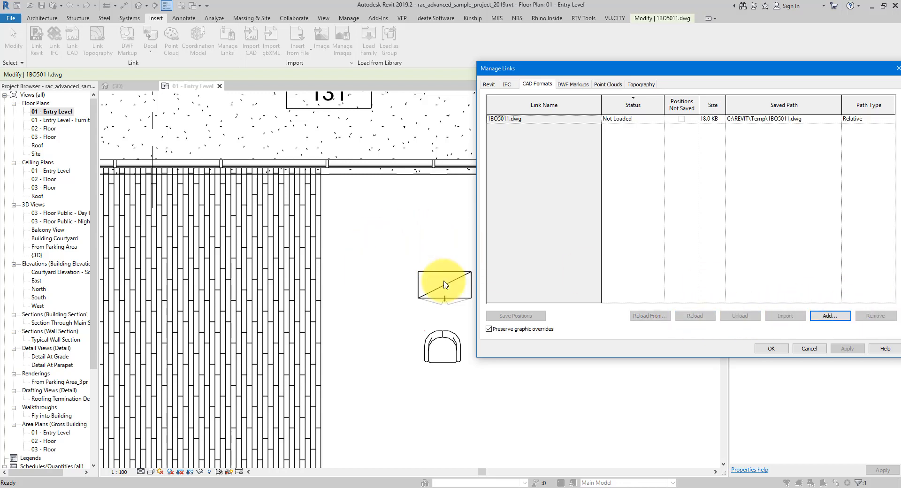
pyautogui.click(767, 349)
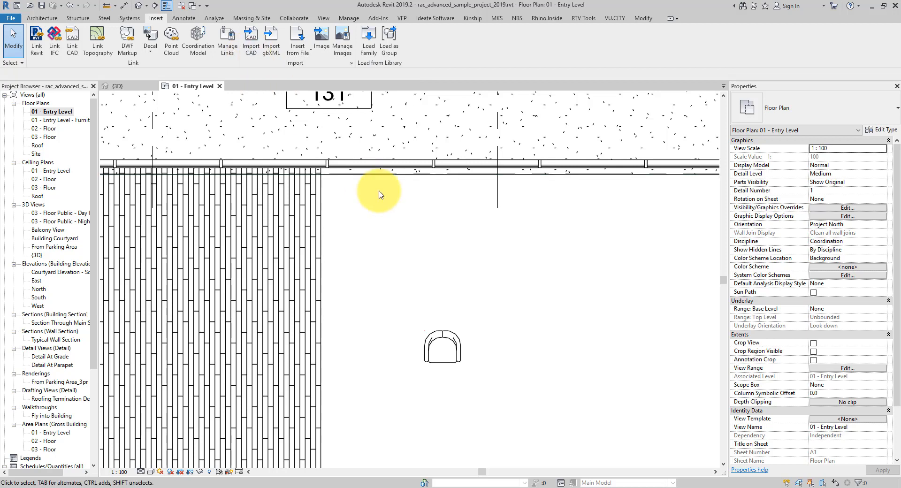
# Step: Delete the imported 1PS6012.DWG chair drawing from the floor plan
pyautogui.moveTo(371, 244); pyautogui.dragTo(502, 407)
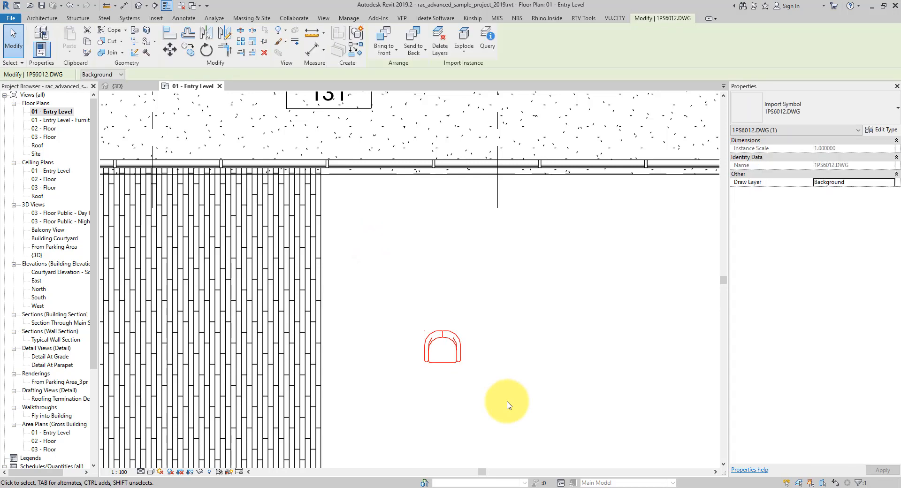
pyautogui.click(507, 405)
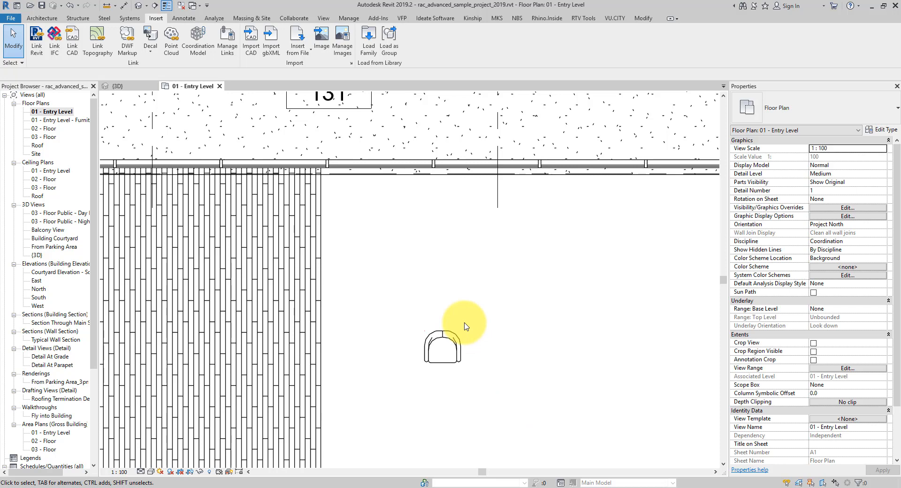
pyautogui.moveTo(389, 294); pyautogui.dragTo(521, 420)
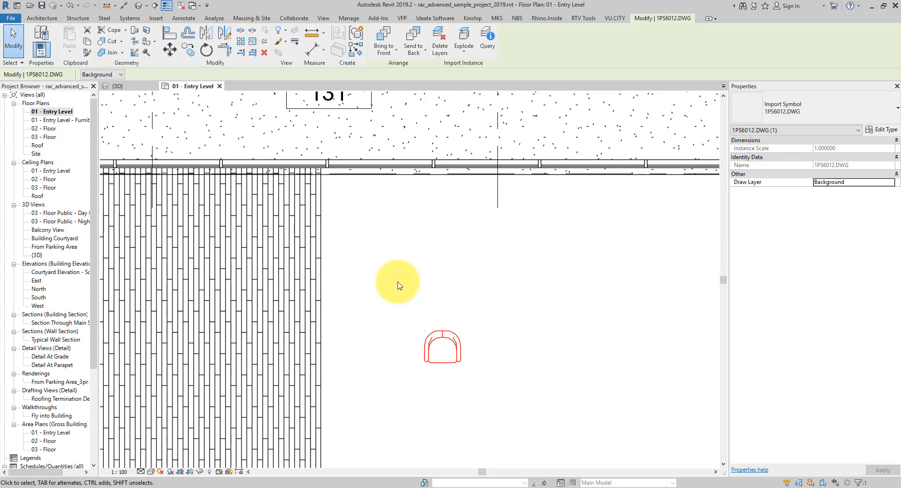
pyautogui.scroll(-3, 398, 284)
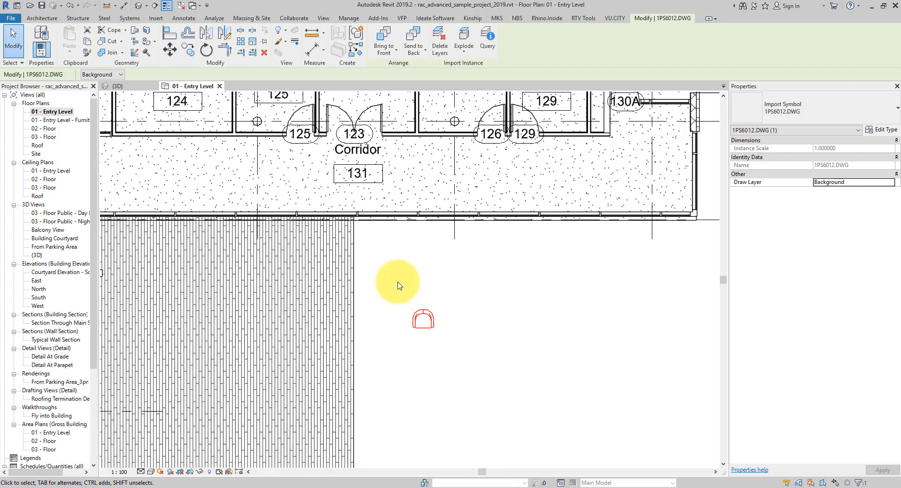
pyautogui.moveTo(400, 272); pyautogui.dragTo(435, 332, button='middle')
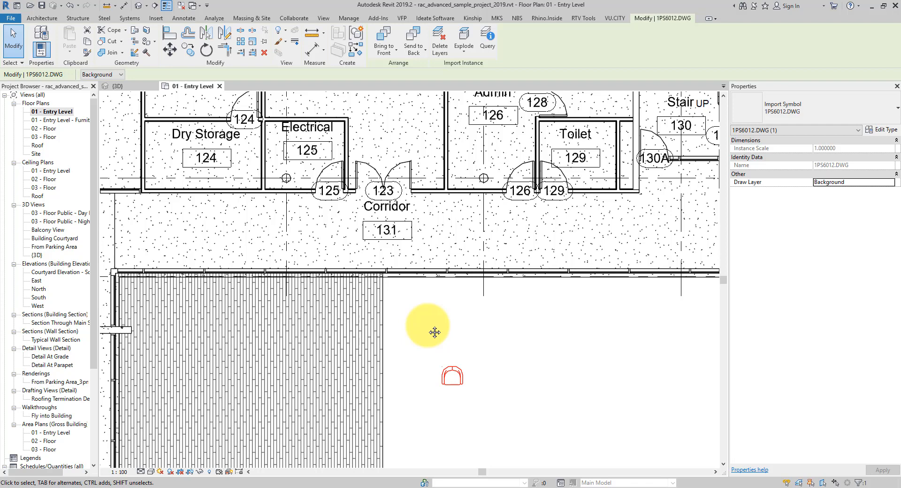
pyautogui.press('Escape')
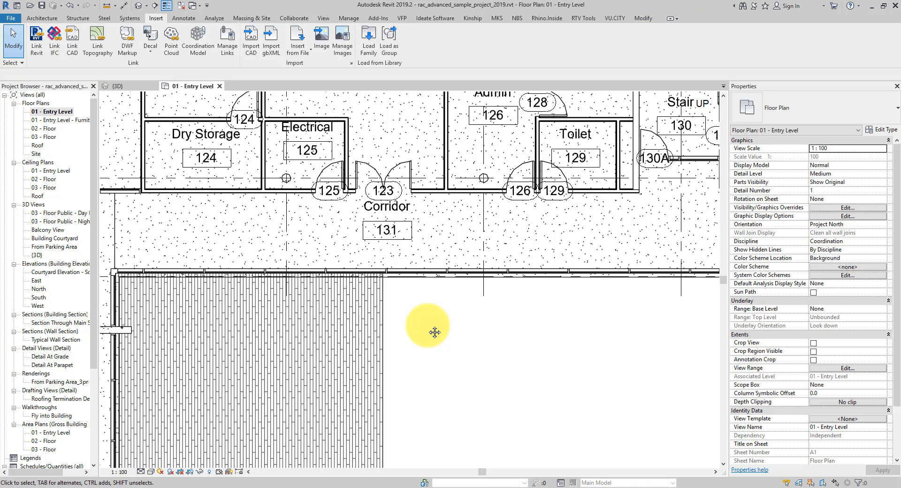
# Step: Purge the unused Render Material 255-0-0 from the project, dismissing the save reminder
pyautogui.click(348, 18)
pyautogui.click(272, 37)
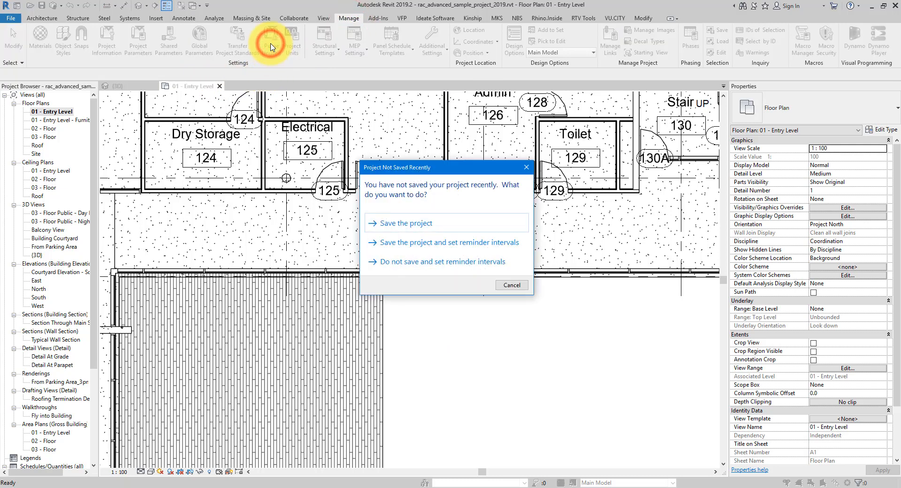
pyautogui.click(528, 170)
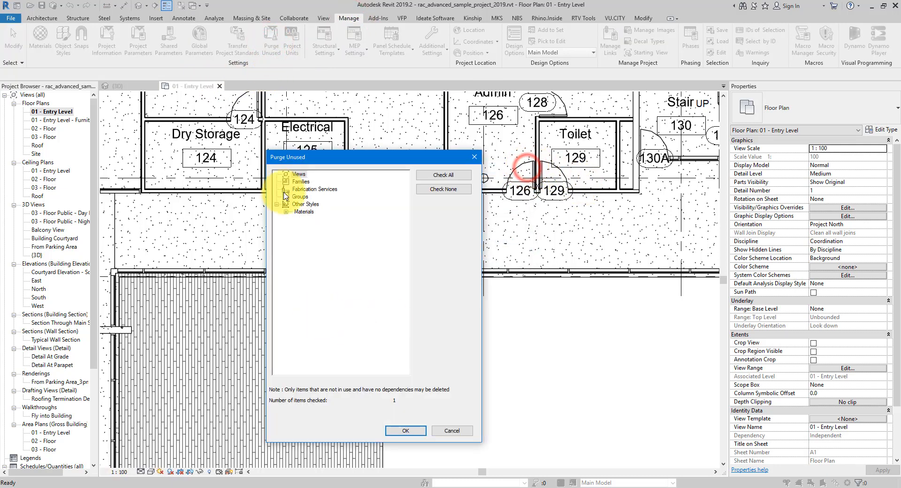
pyautogui.click(286, 212)
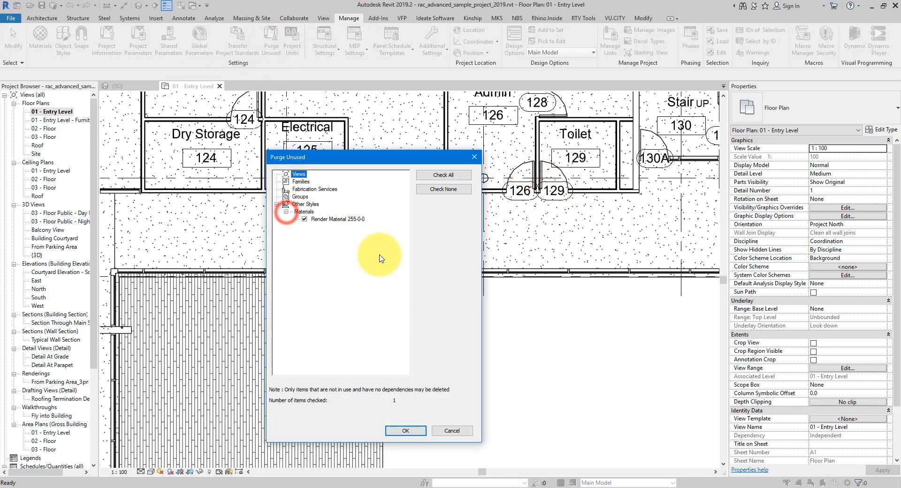
pyautogui.click(339, 219)
pyautogui.moveTo(390, 158); pyautogui.dragTo(300, 147)
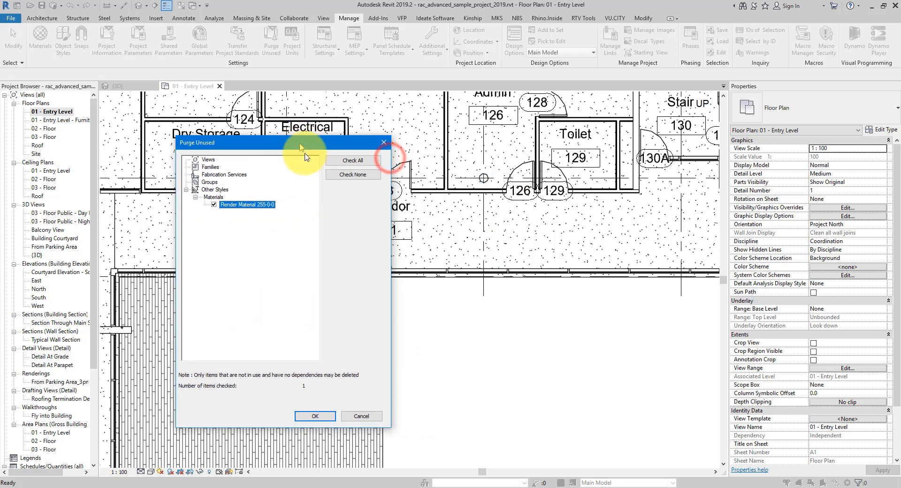
pyautogui.click(315, 416)
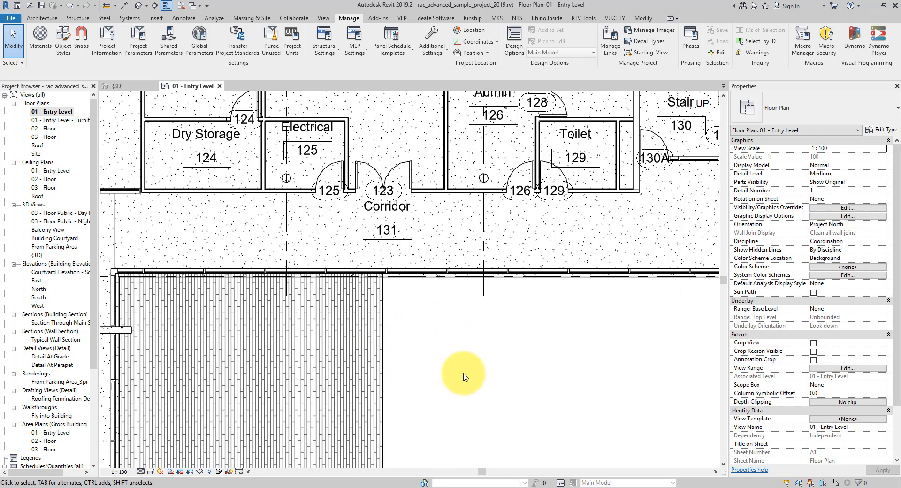
# Step: Check the imported categories in the visibility/graphic overrides of the 01 - Entry Level floor plan for the 1BO5011.dwg entry
pyautogui.click(451, 339)
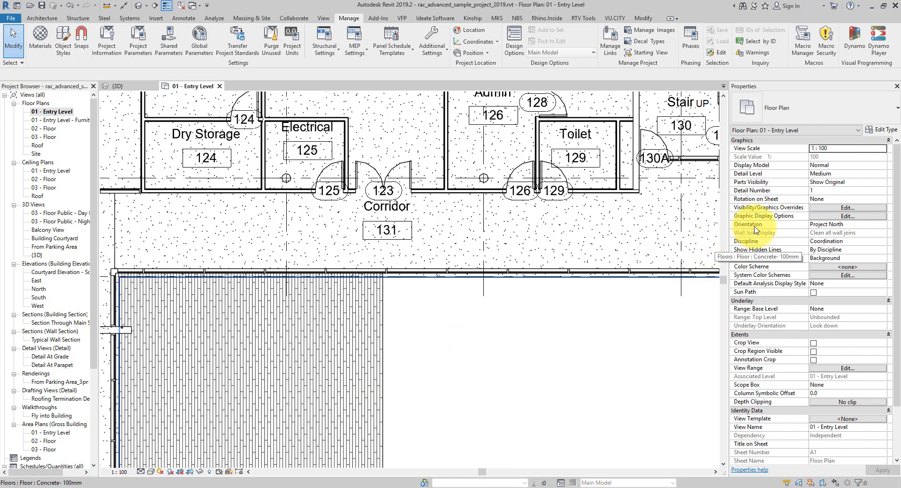
pyautogui.click(815, 207)
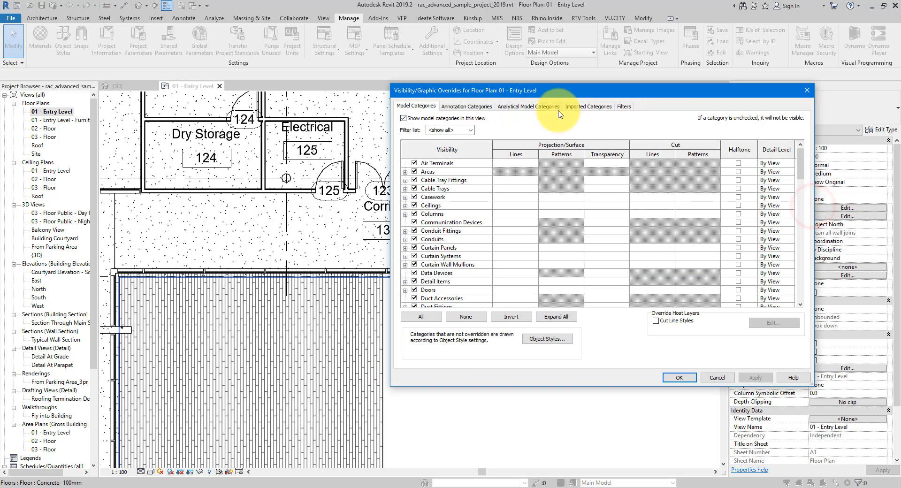
pyautogui.click(594, 107)
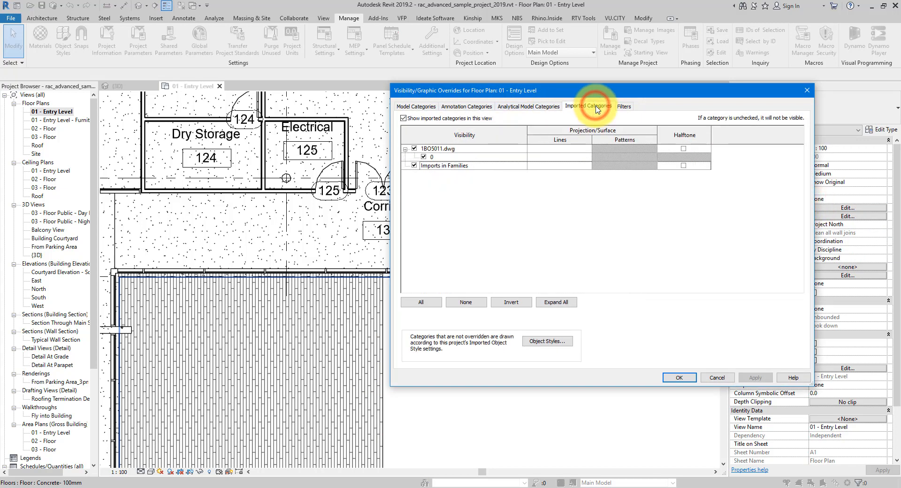
pyautogui.click(462, 149)
pyautogui.moveTo(433, 90); pyautogui.dragTo(488, 91)
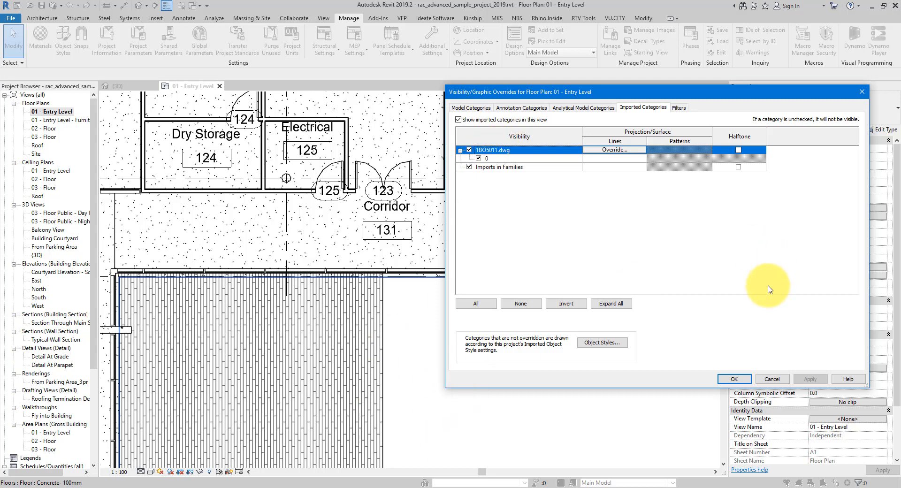
pyautogui.click(736, 378)
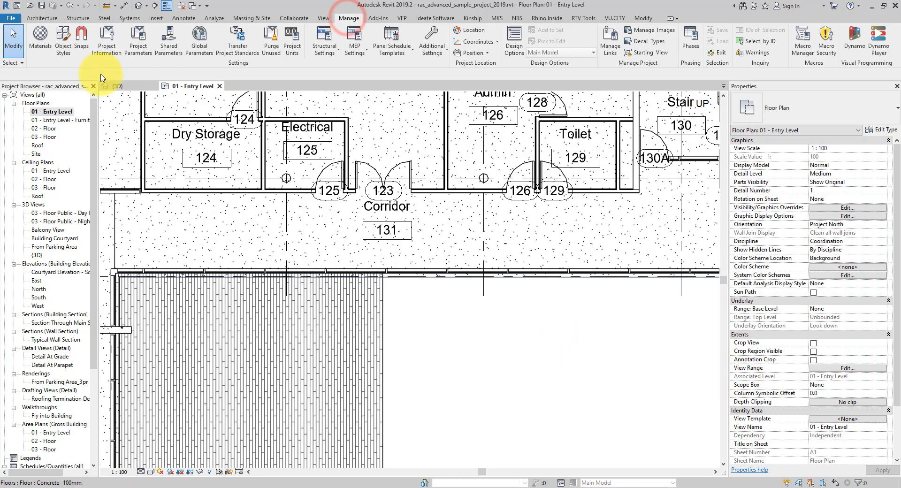
# Step: Delete subcategory 0 of 1BO5011.dwg from the imported objects in Object Styles and confirm the deletion
pyautogui.click(63, 52)
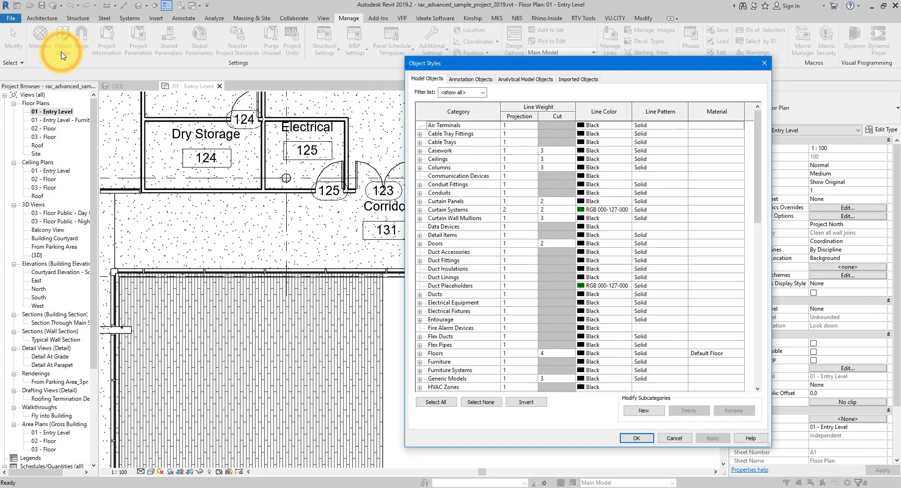
pyautogui.click(583, 84)
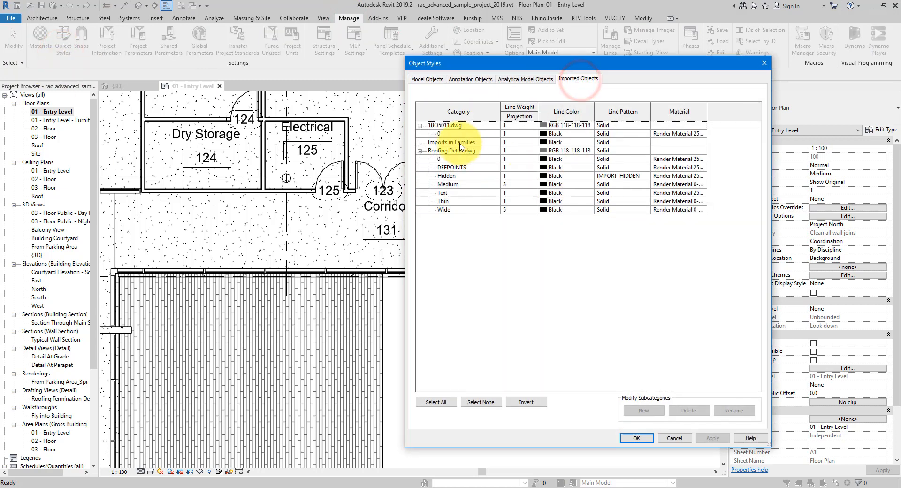
pyautogui.click(464, 125)
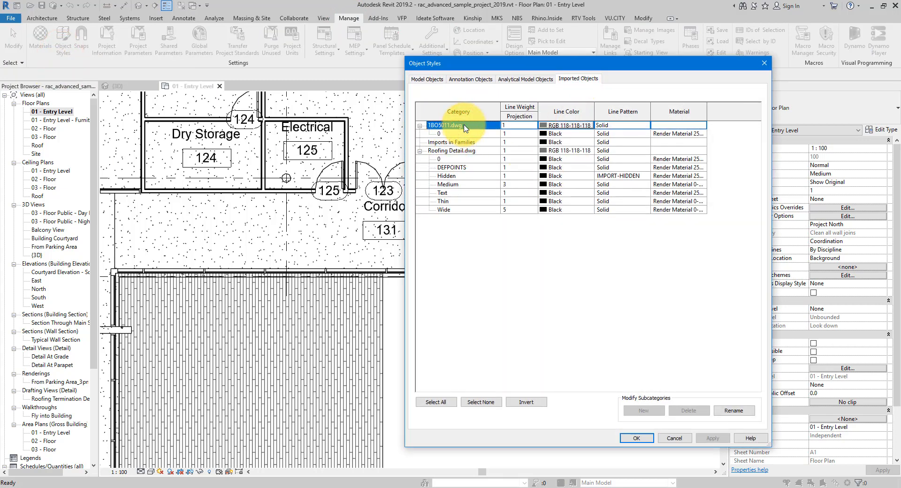
pyautogui.click(465, 134)
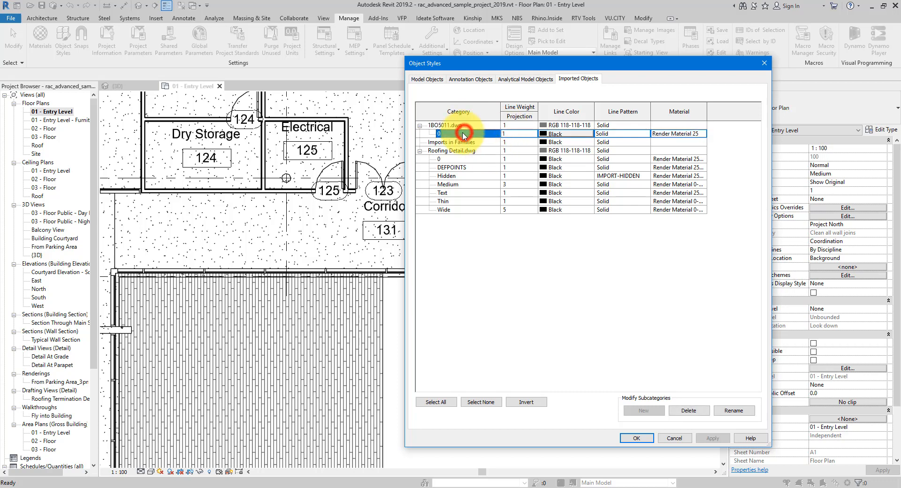
pyautogui.click(689, 410)
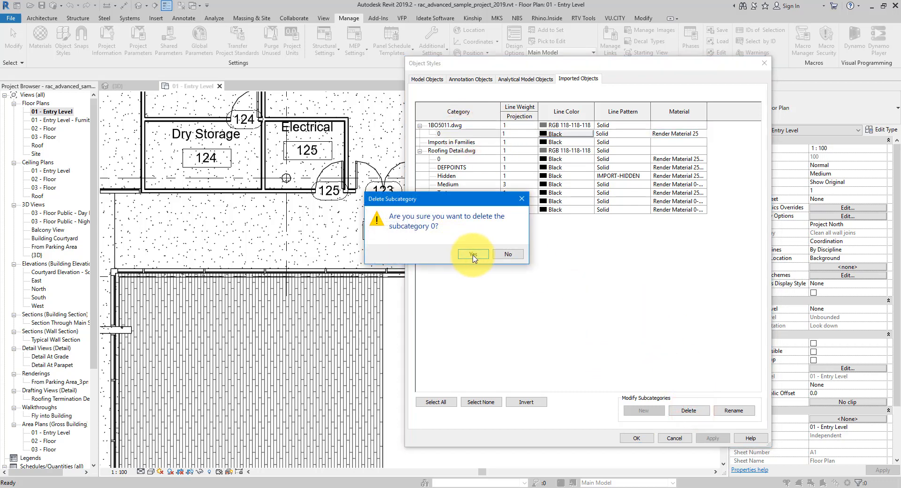
pyautogui.click(472, 255)
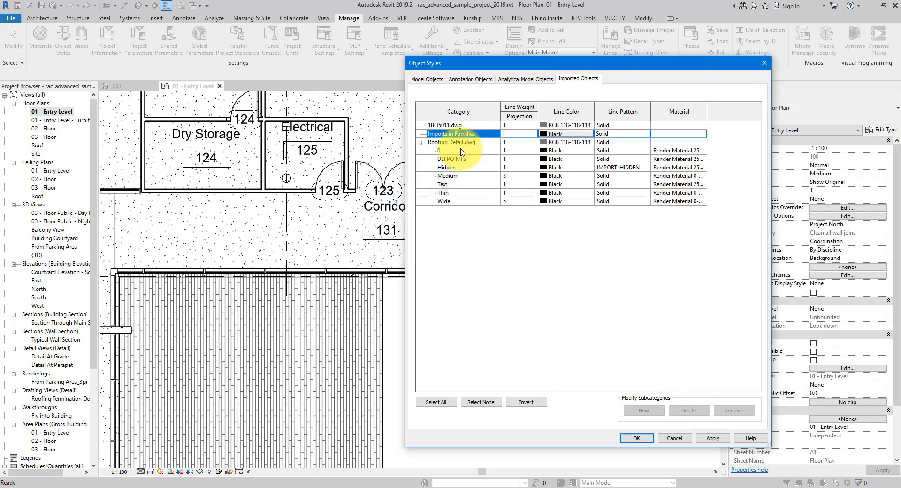
# Step: Check whether the 1BO5011.dwg and Roofing Detail.dwg parent categories can be deleted, and accept the object style changes
pyautogui.click(481, 125)
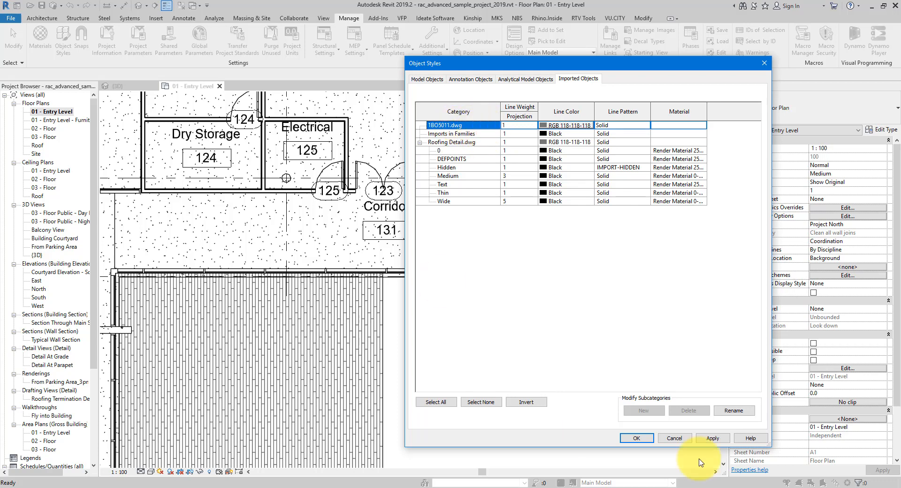
pyautogui.click(695, 412)
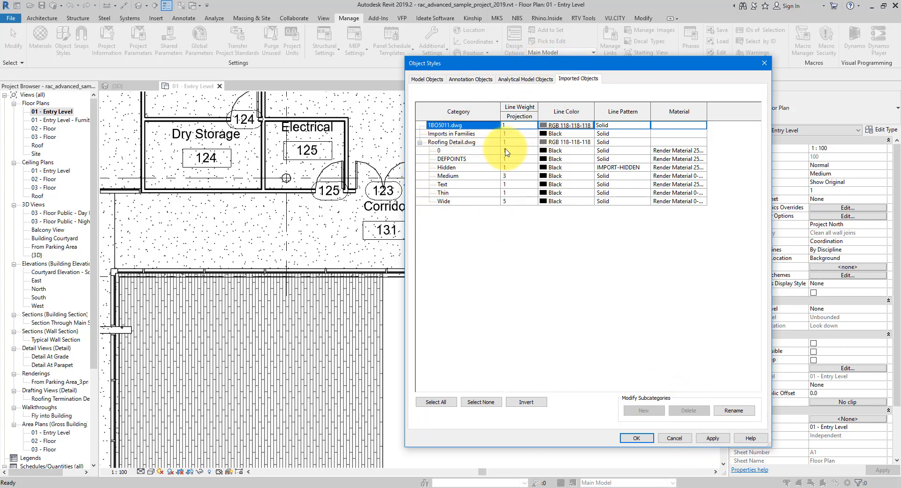
pyautogui.click(483, 141)
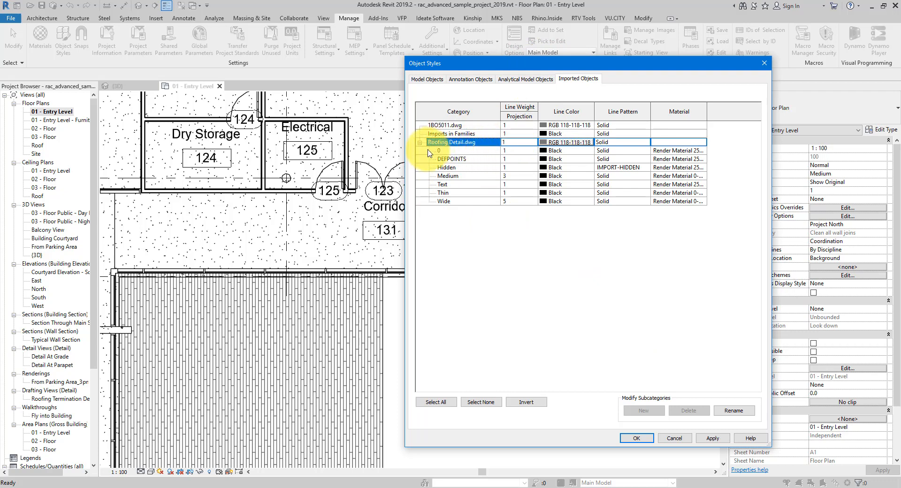
pyautogui.click(477, 126)
pyautogui.keyDown('ctrl'); pyautogui.click(479, 142); pyautogui.keyUp('ctrl')
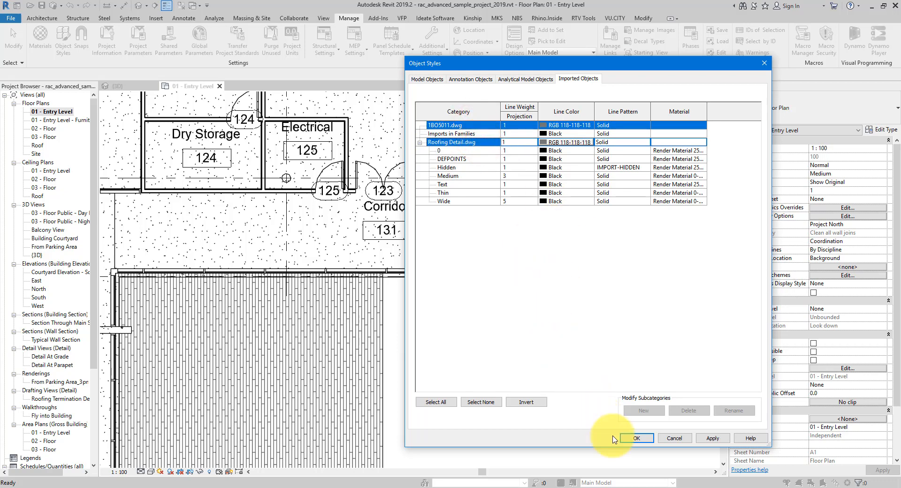
pyautogui.moveTo(613, 446); pyautogui.dragTo(600, 253)
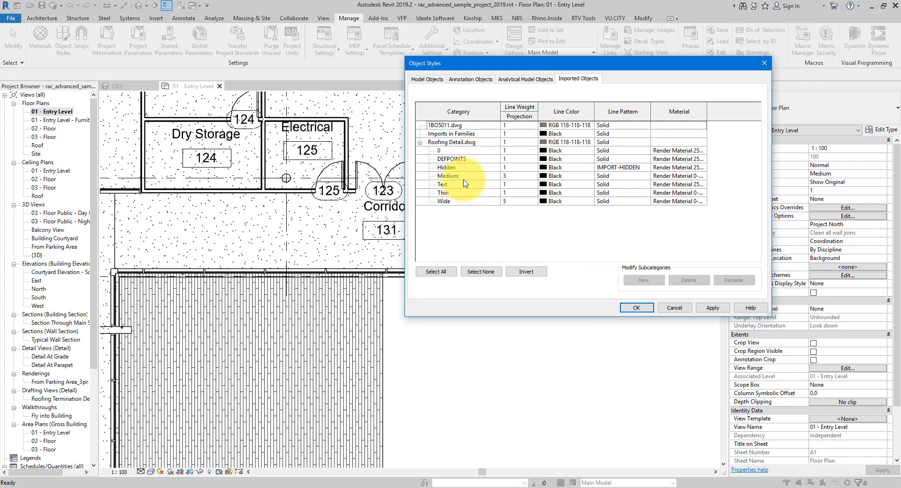
pyautogui.click(637, 307)
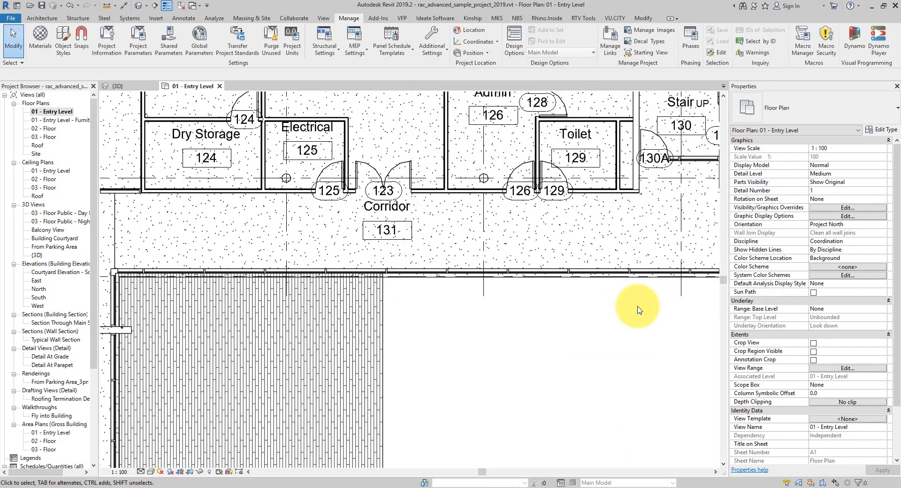
# Step: Open the RV Boost CAD Files Explorer add-in and move its window clear of the Corridor area
pyautogui.click(377, 18)
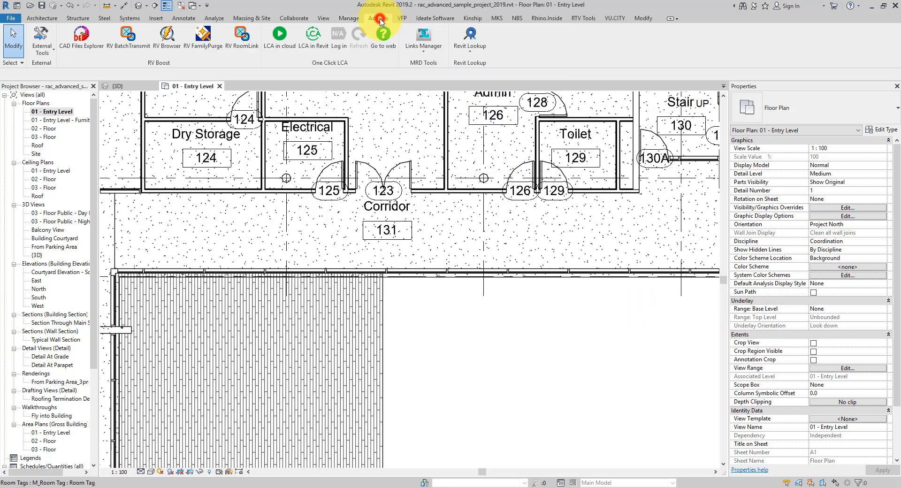
pyautogui.click(78, 45)
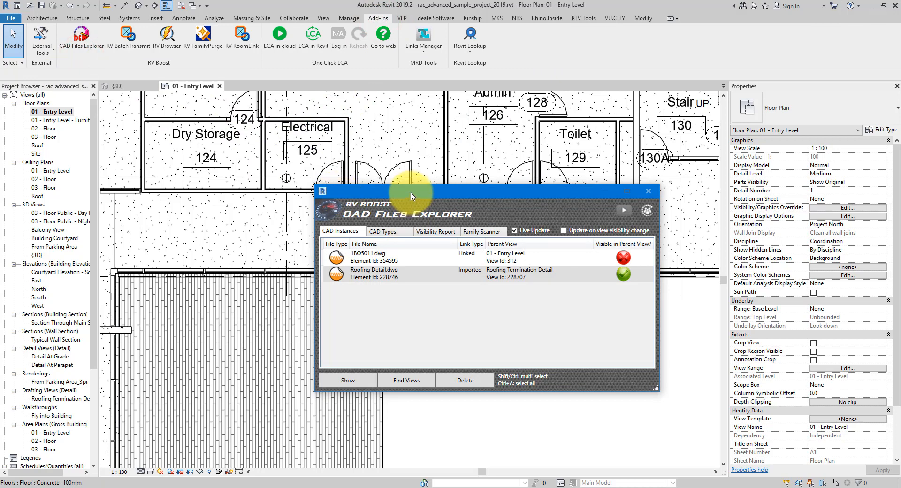
pyautogui.moveTo(408, 193); pyautogui.dragTo(504, 174)
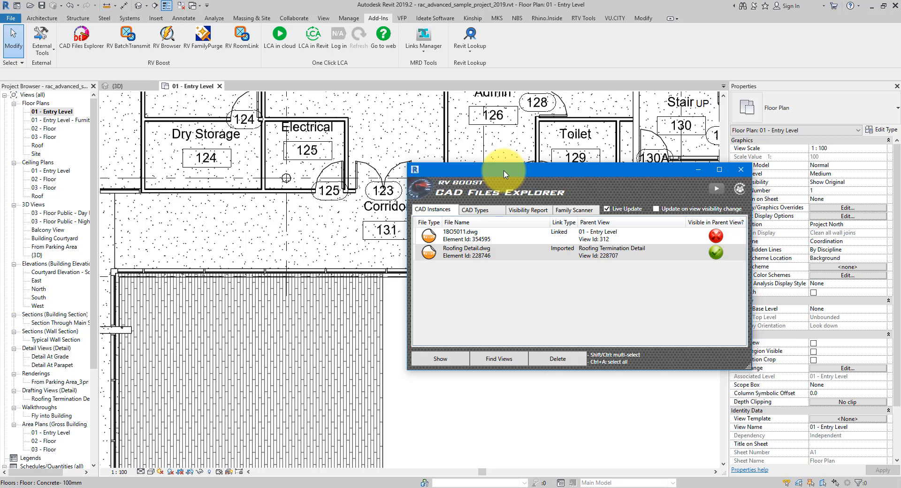
pyautogui.moveTo(530, 175); pyautogui.dragTo(616, 181)
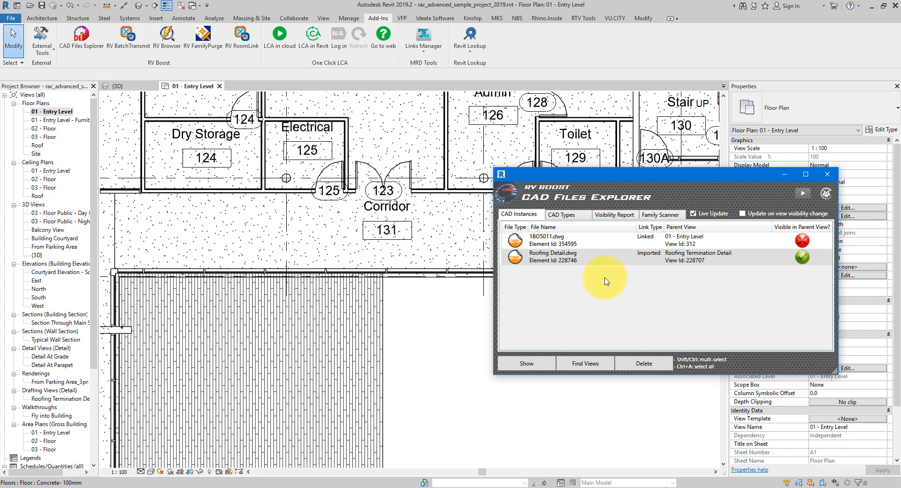
# Step: Compare the listed CAD instances and try to show the linked 1BO5011.dwg in the model
pyautogui.click(592, 242)
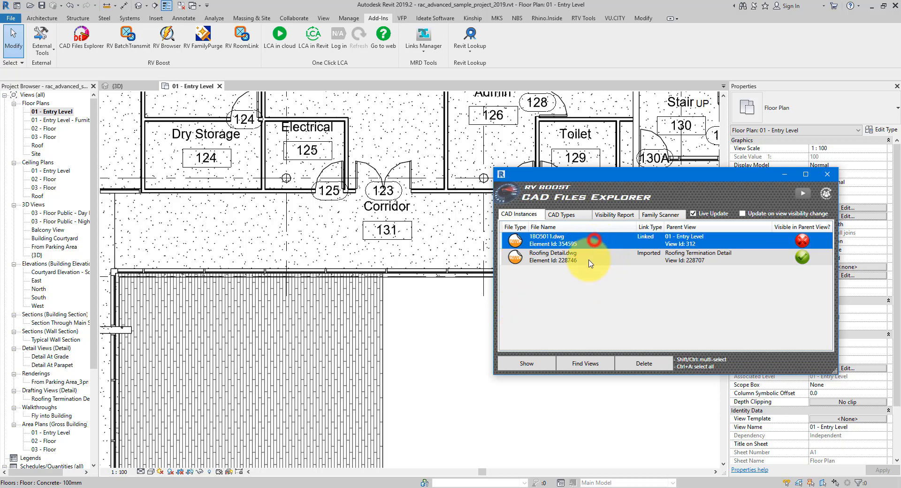
pyautogui.click(582, 257)
pyautogui.click(581, 241)
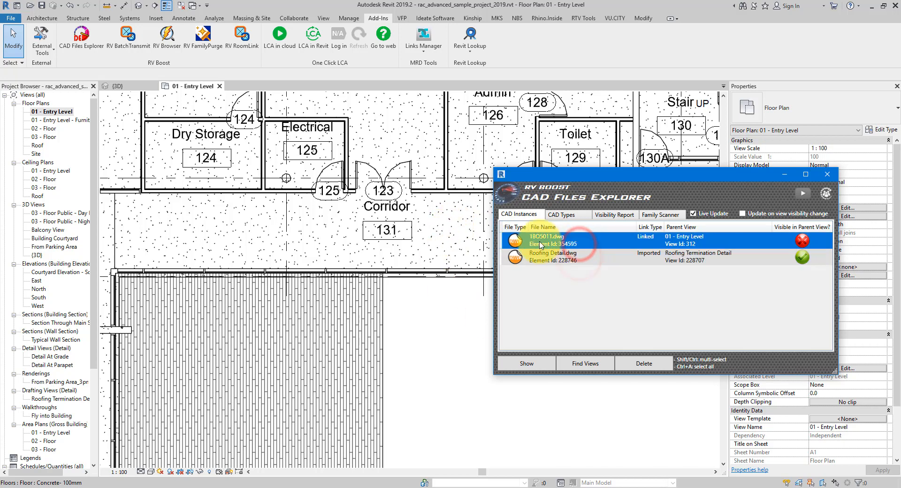
pyautogui.click(558, 239)
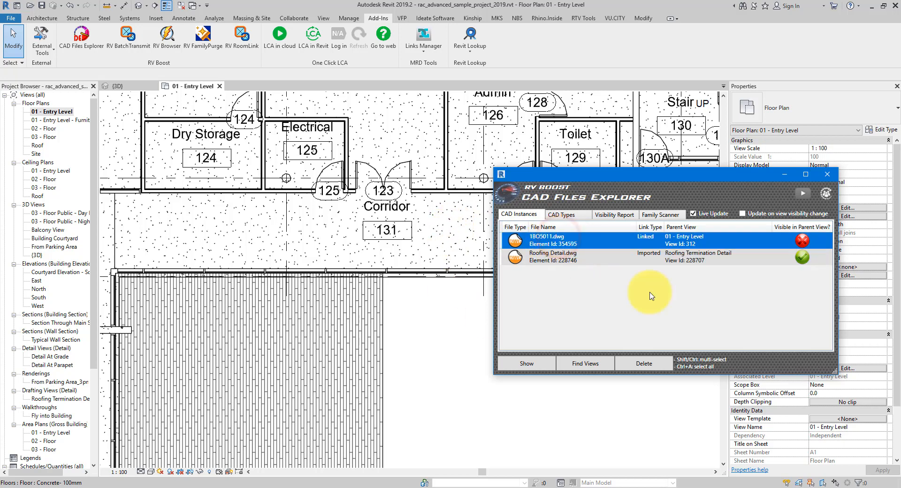
pyautogui.click(531, 364)
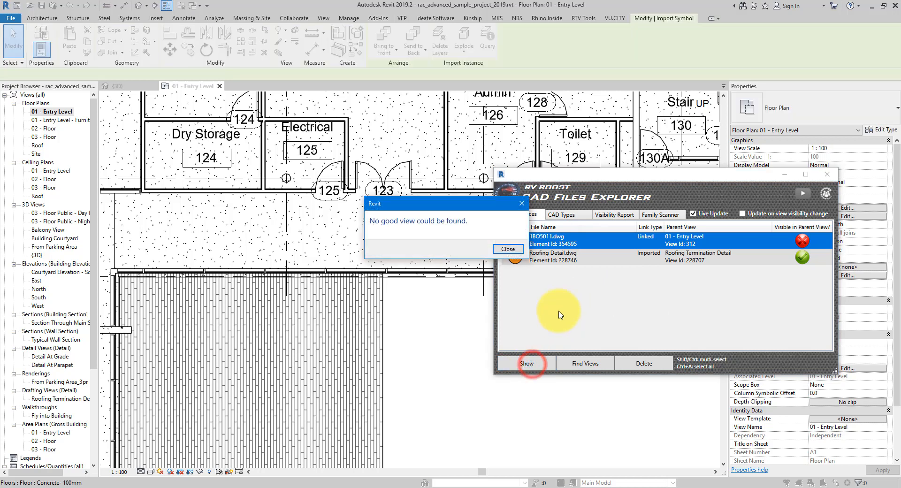
pyautogui.click(509, 249)
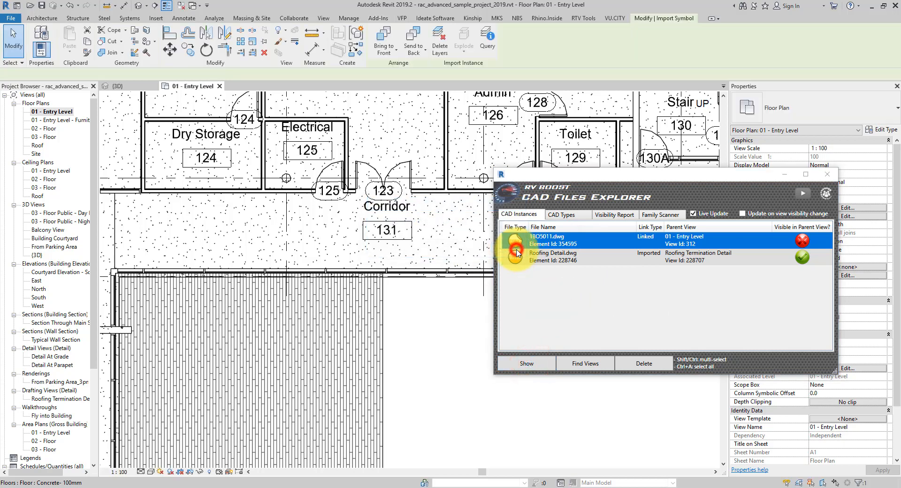
pyautogui.click(803, 241)
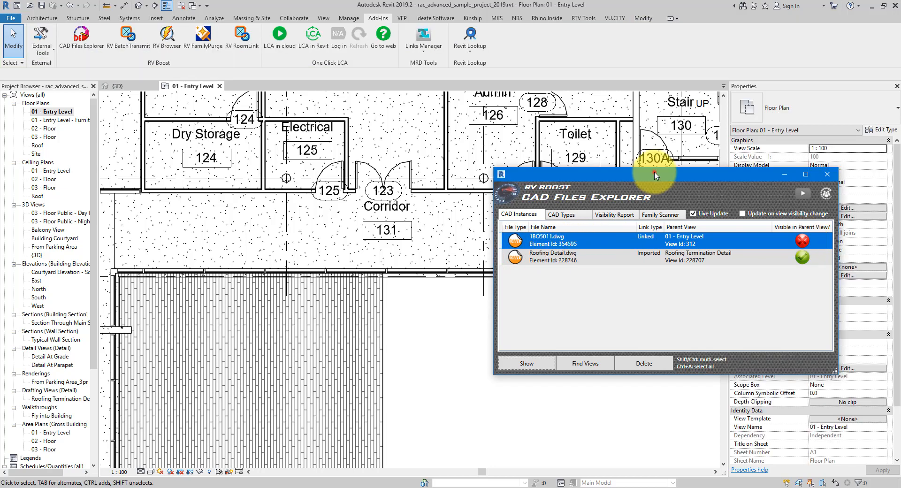
# Step: Bring the wider 01 - Entry Level plan into view with the CAD Files Explorer window placed beside it
pyautogui.moveTo(652, 174); pyautogui.dragTo(351, 202)
pyautogui.scroll(-6, 638, 249)
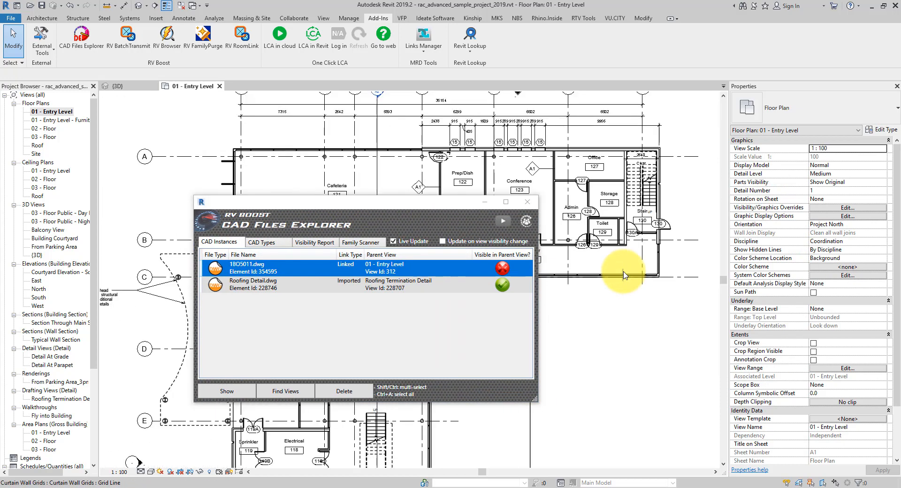
pyautogui.moveTo(626, 272); pyautogui.dragTo(424, 197, button='middle')
pyautogui.moveTo(351, 202); pyautogui.dragTo(229, 211)
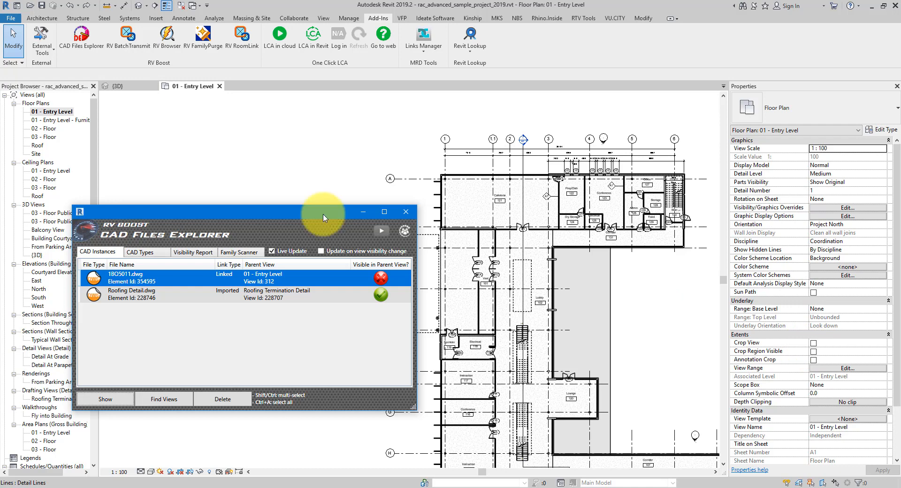
pyautogui.moveTo(322, 212); pyautogui.dragTo(286, 165)
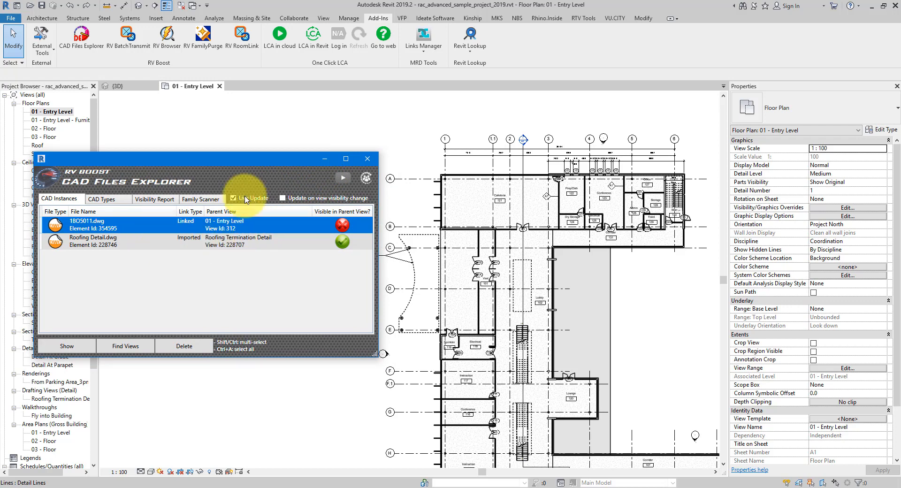
# Step: Select the linked 1BO5011.dwg in the model by its element ID 354595, inspect it, and clear the selection
pyautogui.click(349, 18)
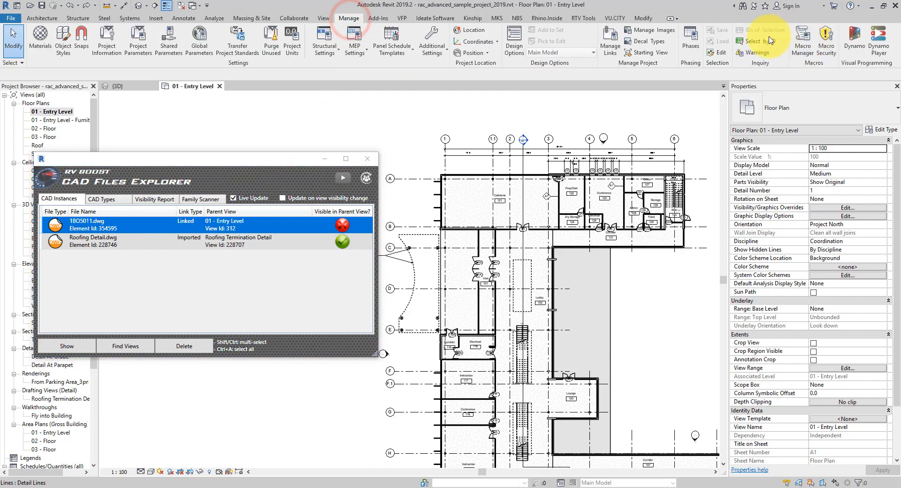
pyautogui.click(749, 42)
pyautogui.moveTo(431, 278); pyautogui.dragTo(149, 270)
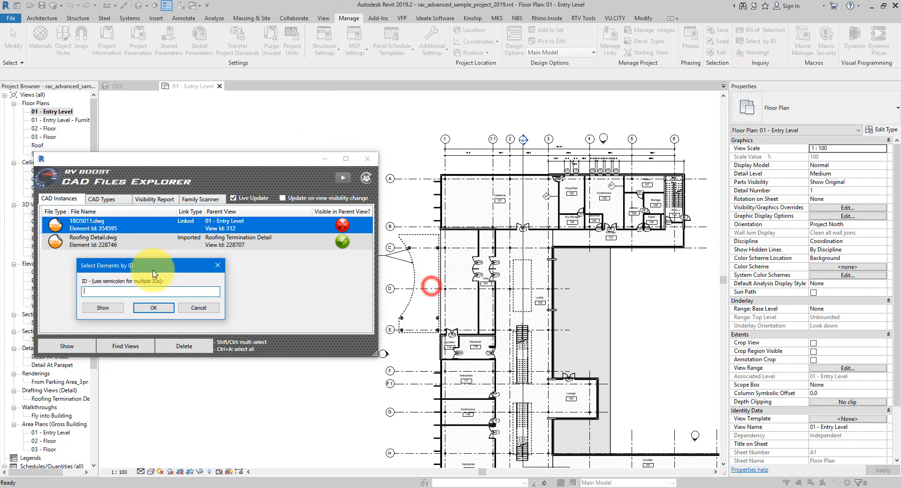
pyautogui.click(139, 291)
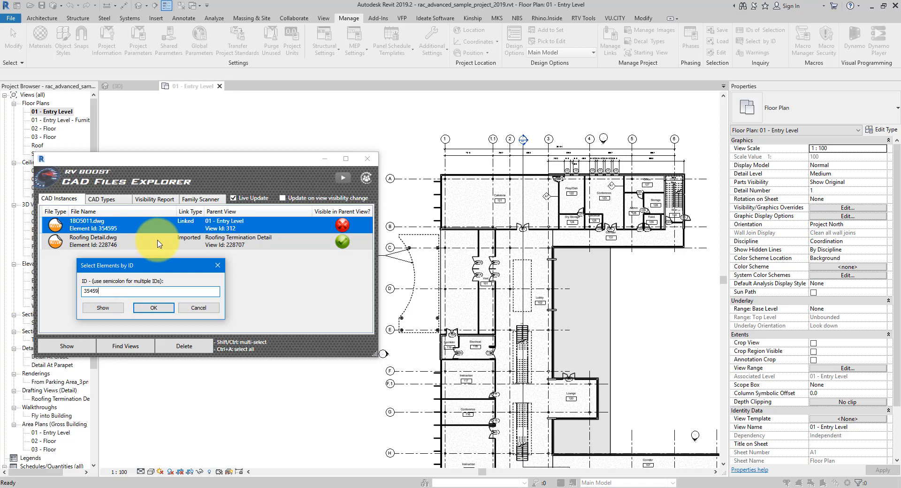
pyautogui.write('354595')
pyautogui.press('Return')
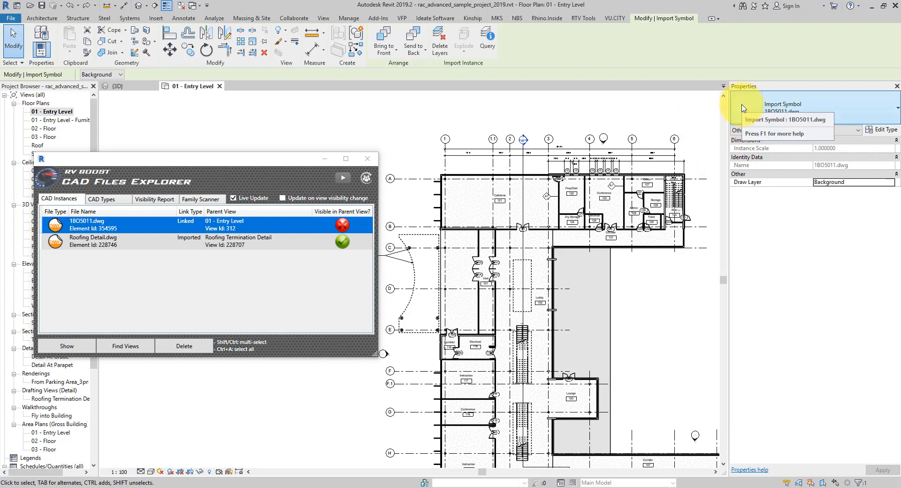
pyautogui.click(632, 131)
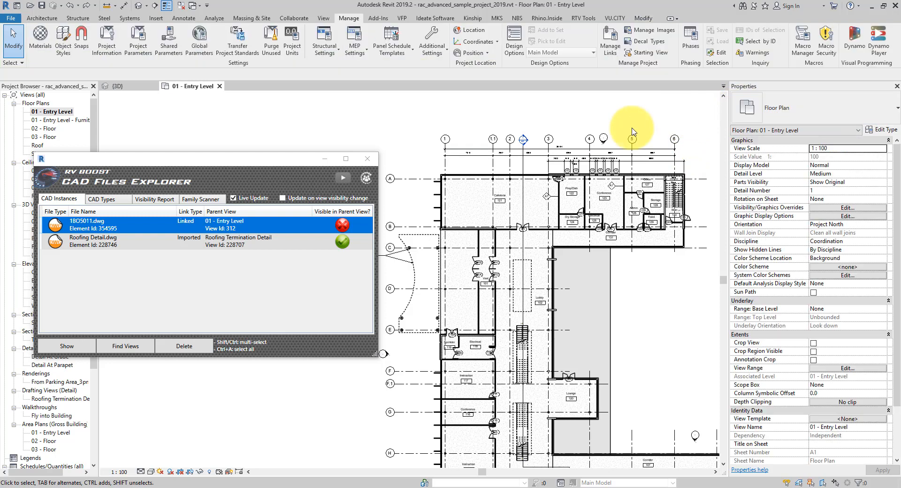
# Step: Delete the linked 1BO5011.dwg instance through the CAD Files Explorer
pyautogui.moveTo(209, 158)
pyautogui.mouseDown()
pyautogui.moveTo(324, 162)
pyautogui.moveTo(267, 197)
pyautogui.mouseUp()
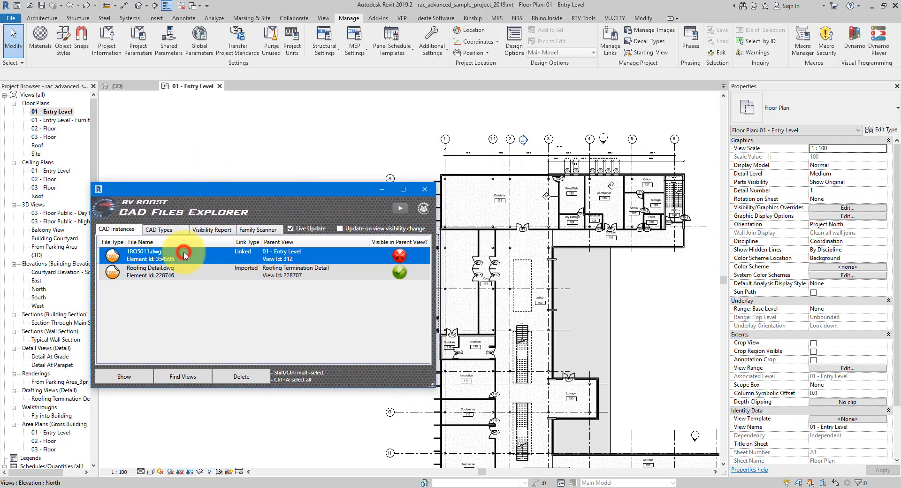
pyautogui.click(239, 378)
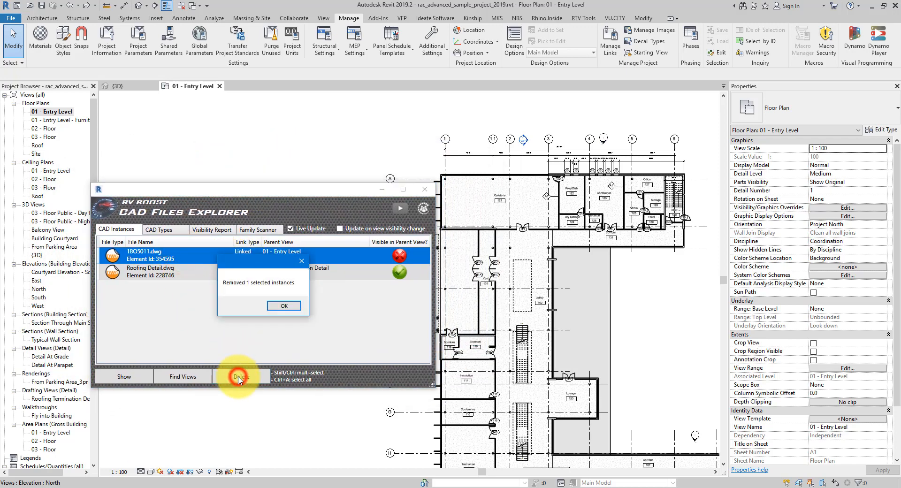
pyautogui.click(273, 306)
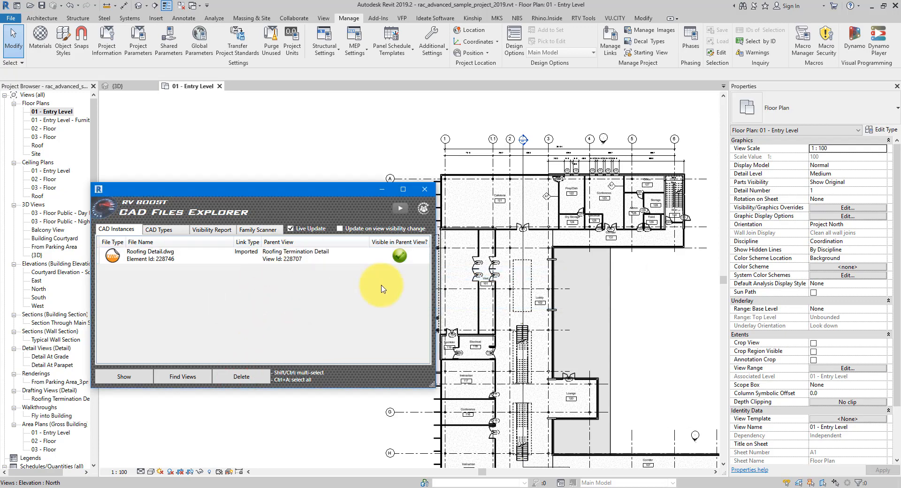
# Step: Show the imported Roofing Detail.dwg in its Roofing Termination Detail view, keeping the CAD Files Explorer window clear of the drawing
pyautogui.click(161, 259)
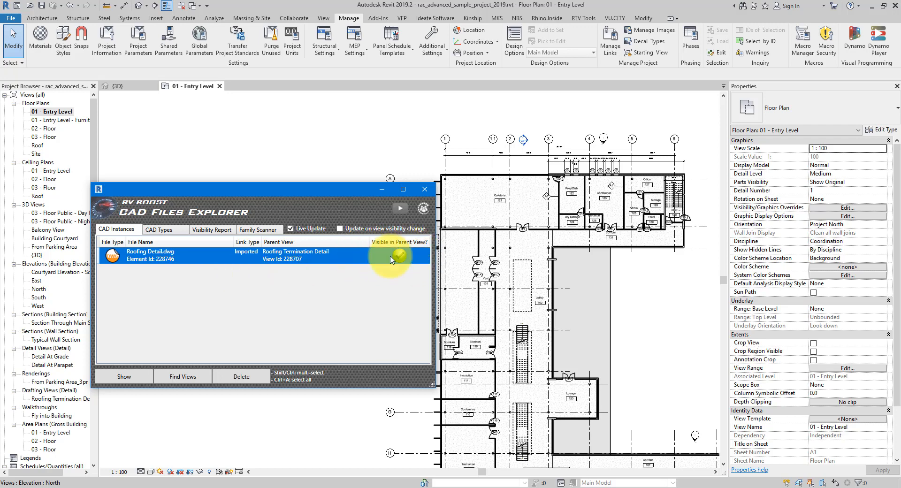
pyautogui.click(196, 254)
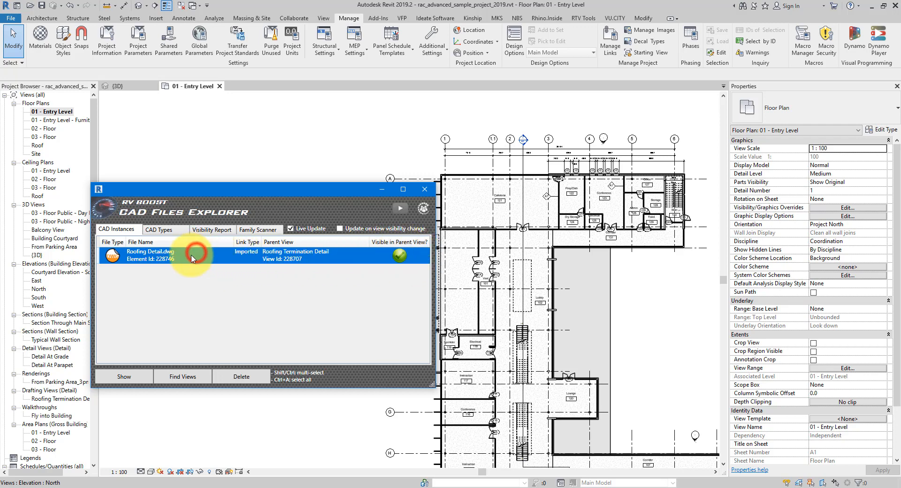
pyautogui.click(134, 373)
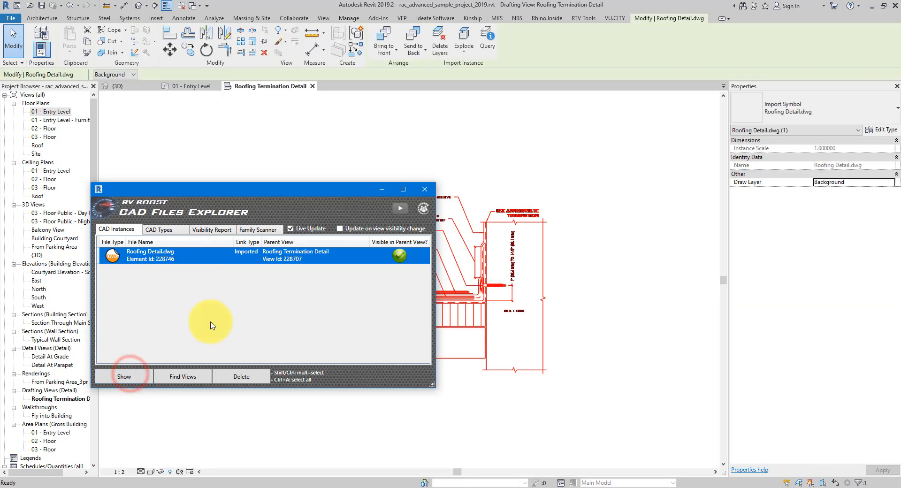
pyautogui.moveTo(342, 193); pyautogui.dragTo(786, 36)
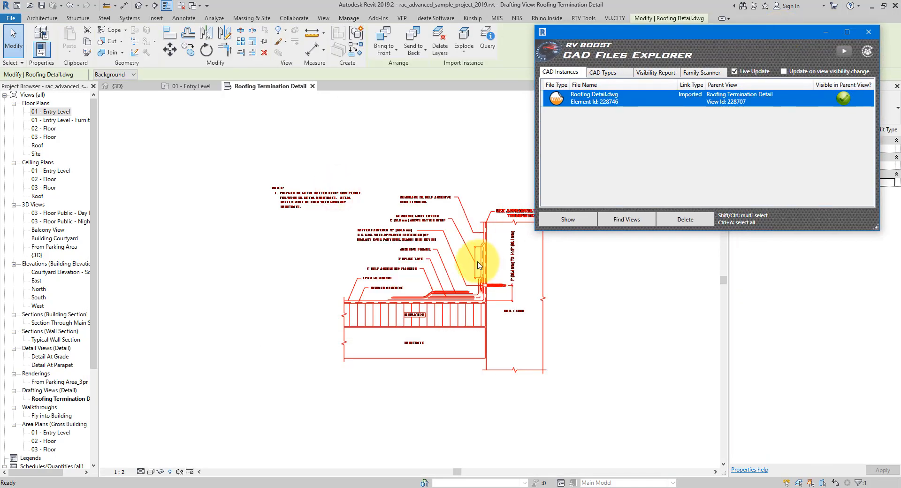
pyautogui.moveTo(460, 226); pyautogui.dragTo(358, 284, button='middle')
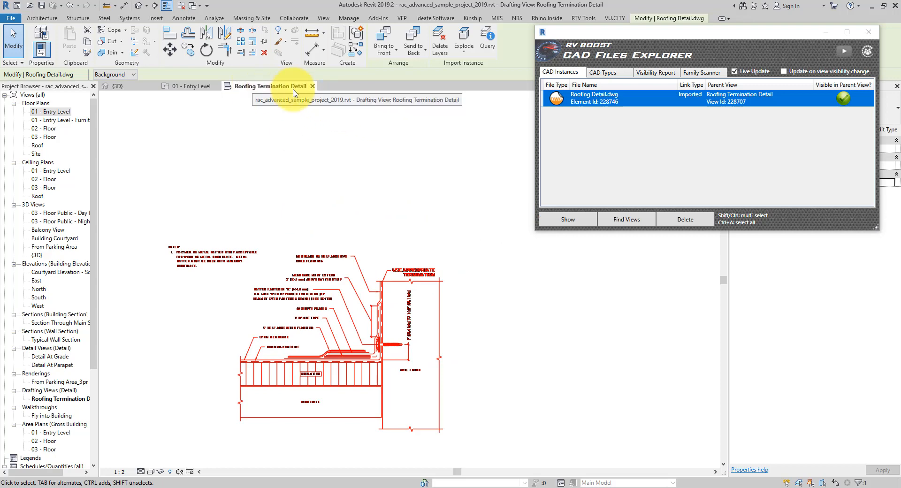
pyautogui.moveTo(748, 32); pyautogui.dragTo(726, 133)
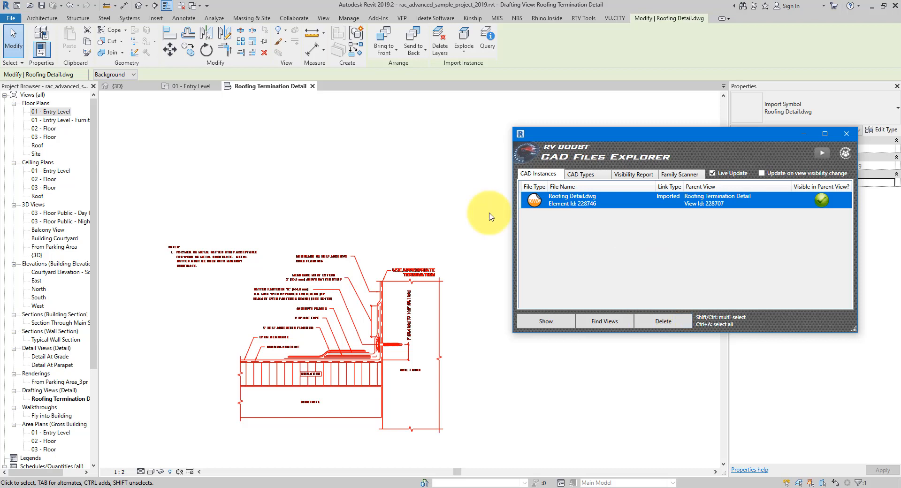
# Step: Deselect the roofing detail, undo the deletion of the 1BO5011.dwg instance, and select Roofing Detail.dwg in the instance list
pyautogui.click(303, 154)
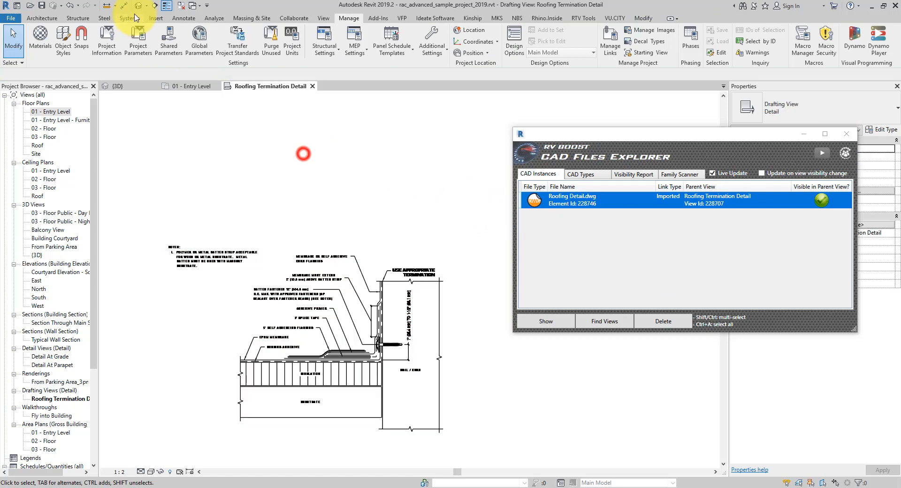
pyautogui.click(70, 7)
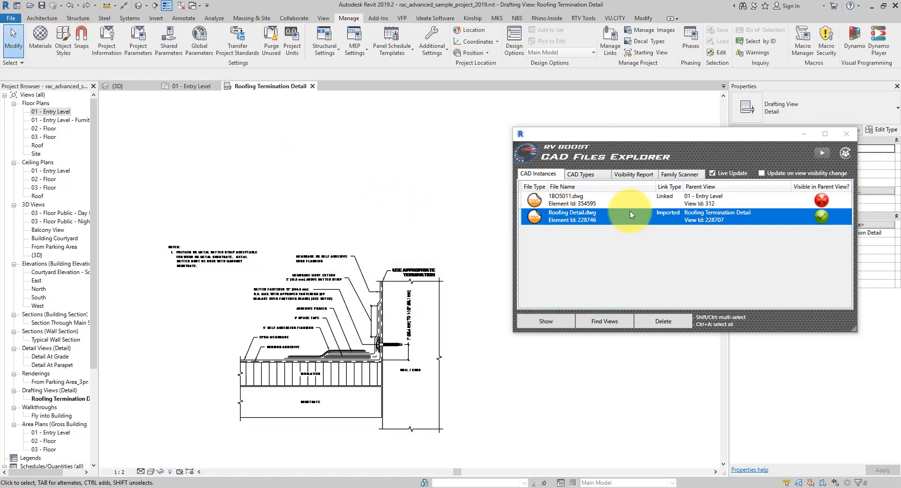
pyautogui.click(616, 216)
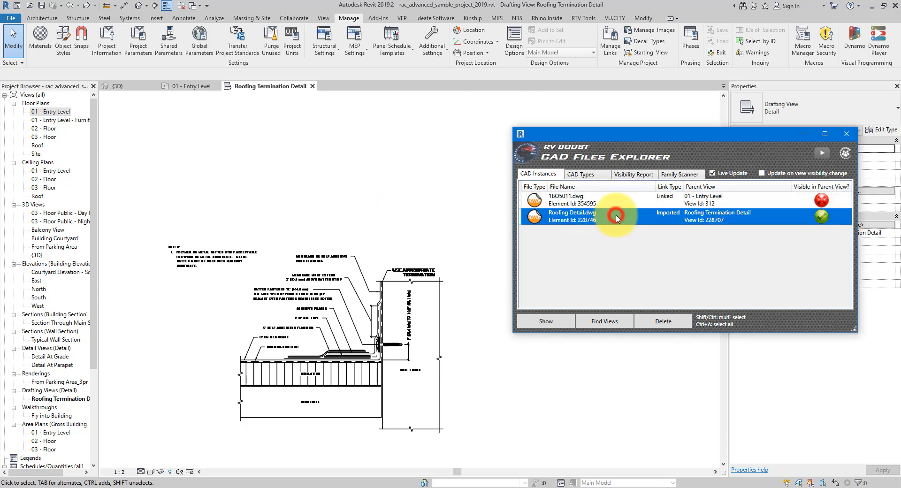
# Step: Compare the CAD types with the CAD instances, checking the link status and instance count of 1BO5011.dwg
pyautogui.click(592, 175)
pyautogui.click(576, 201)
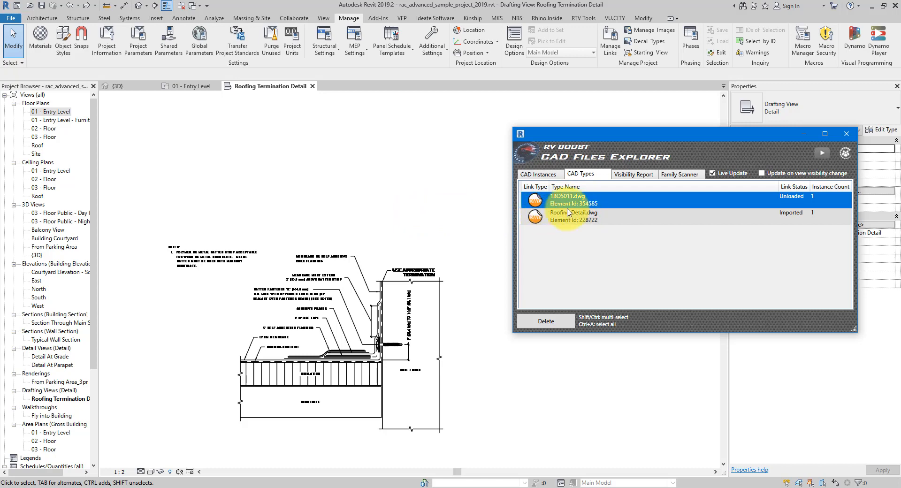
pyautogui.click(539, 174)
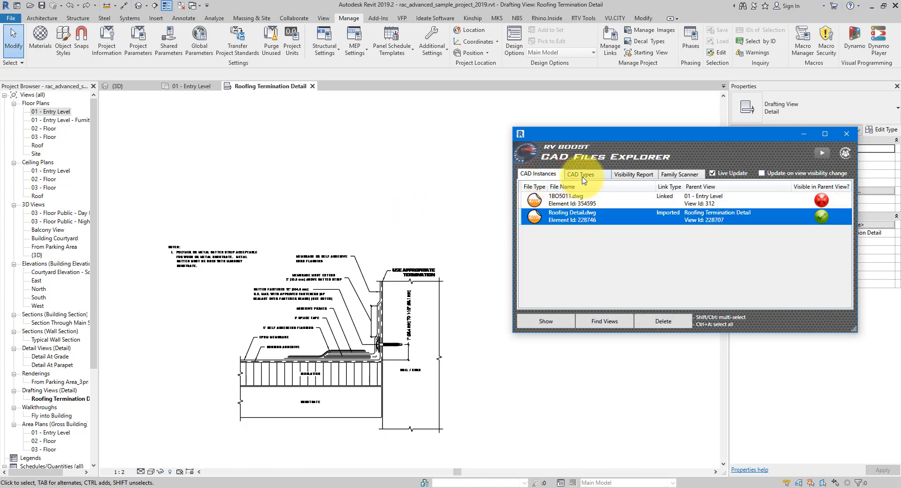
pyautogui.click(581, 175)
pyautogui.click(584, 200)
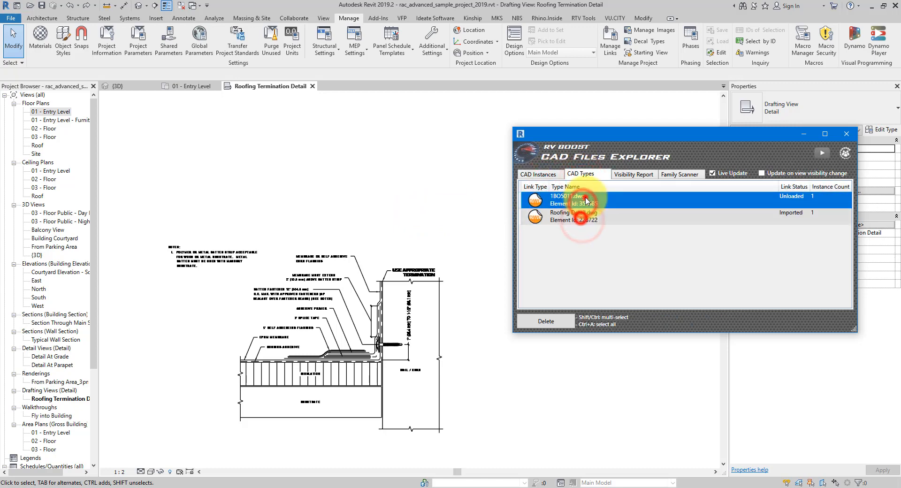
# Step: Delete the Roofing Detail.dwg type with its connected instances and check the Roofing Termination Detail view for leftover elements
pyautogui.click(584, 217)
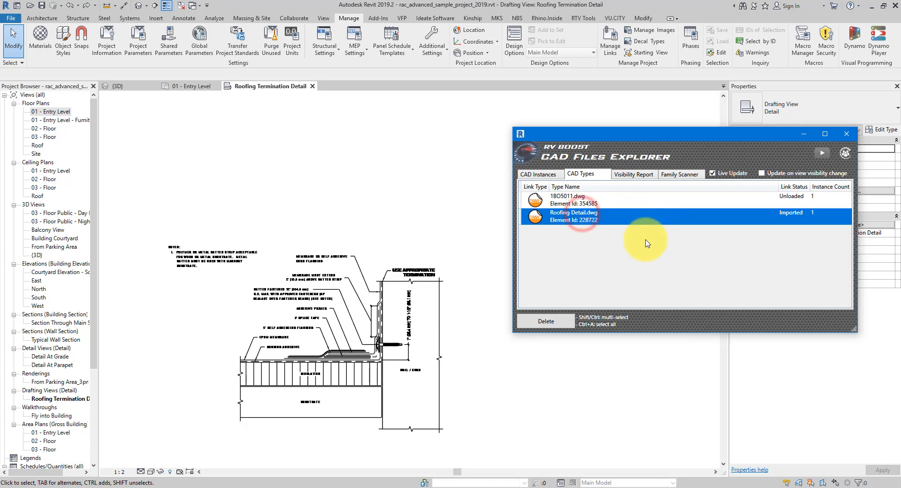
pyautogui.click(549, 321)
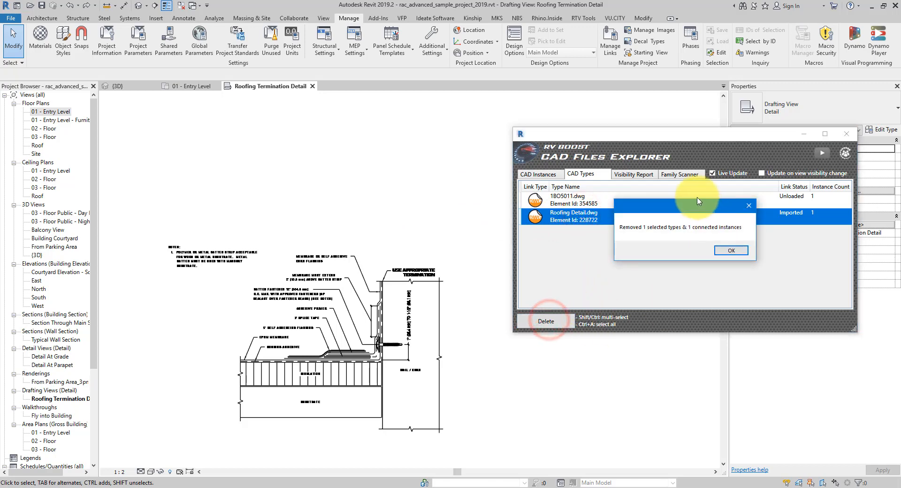
pyautogui.moveTo(685, 207); pyautogui.dragTo(662, 247)
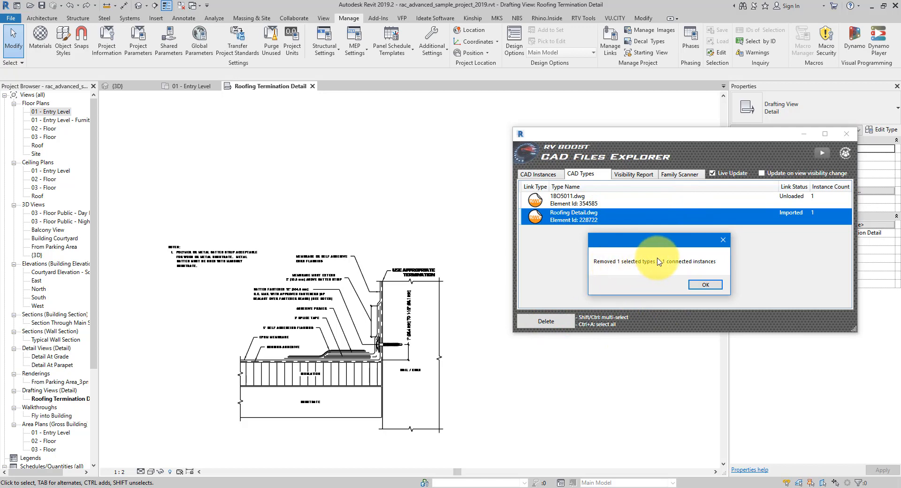
pyautogui.click(711, 286)
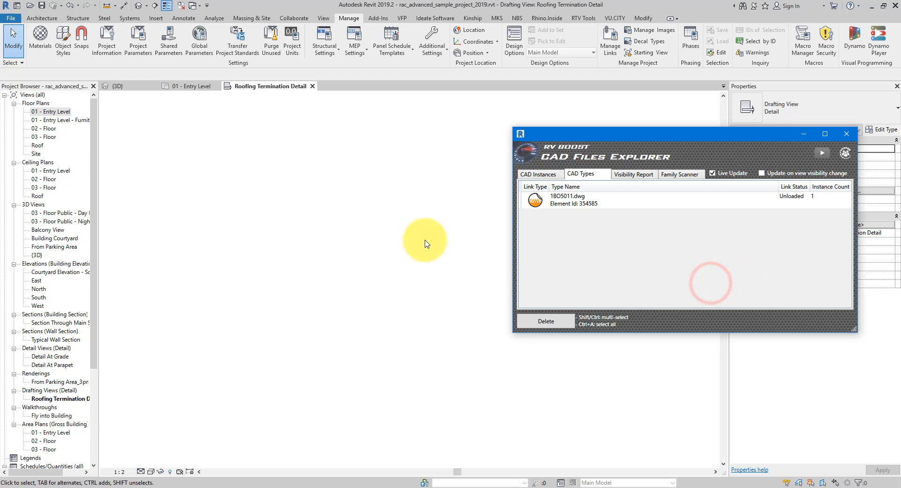
pyautogui.click(194, 194)
pyautogui.moveTo(183, 178); pyautogui.dragTo(483, 383)
# Step: Scan all loaded families for CAD elements with the Family Scanner in a taller window, and dismiss the scan result
pyautogui.click(587, 200)
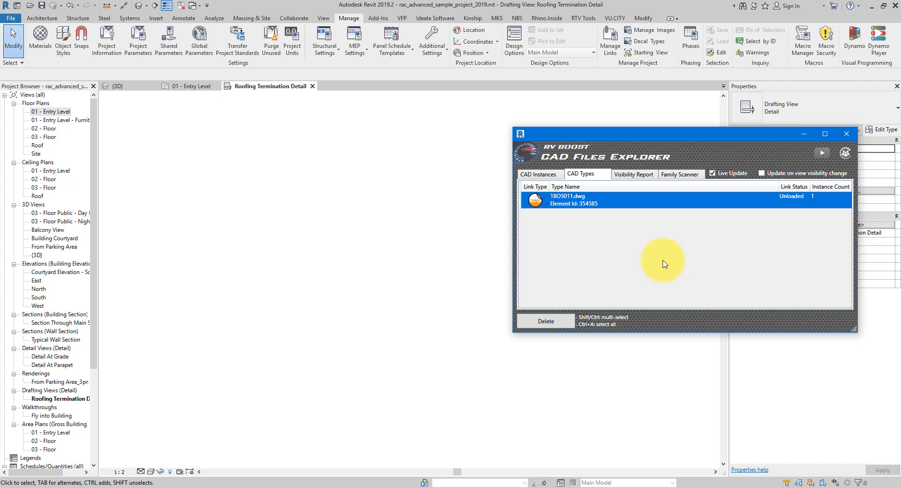
pyautogui.click(687, 175)
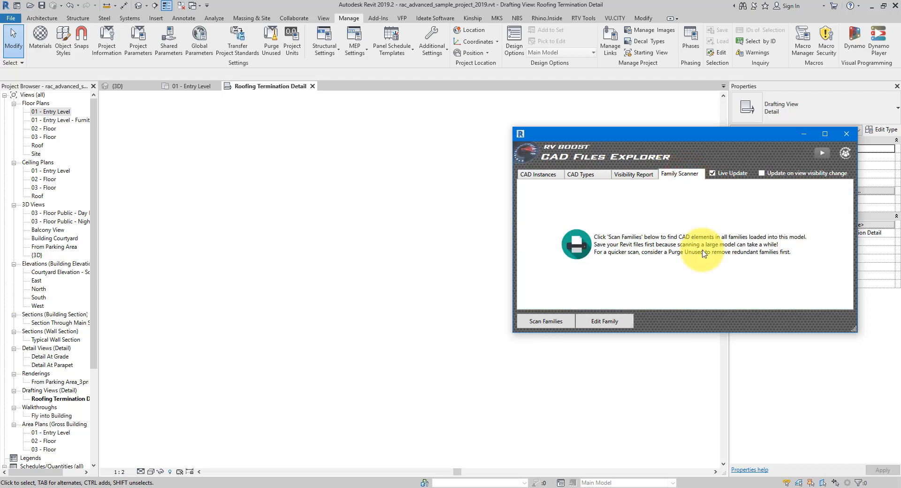
pyautogui.doubleClick(680, 127)
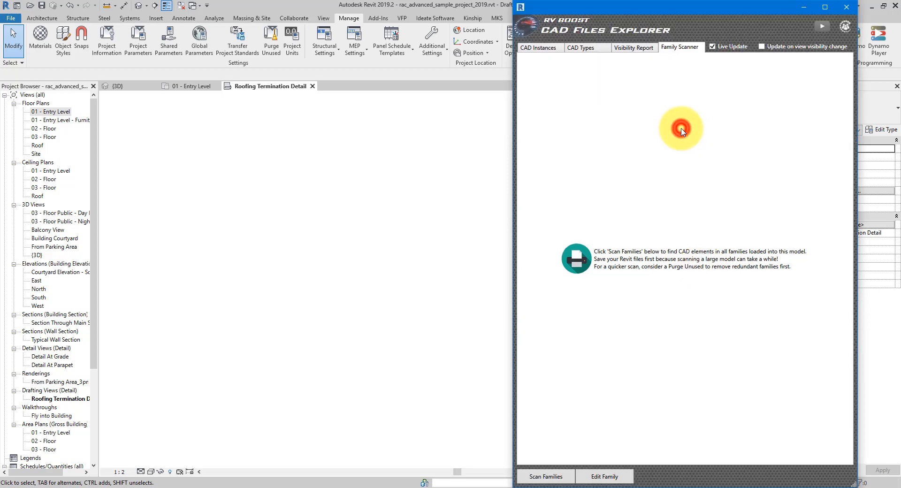
pyautogui.click(545, 476)
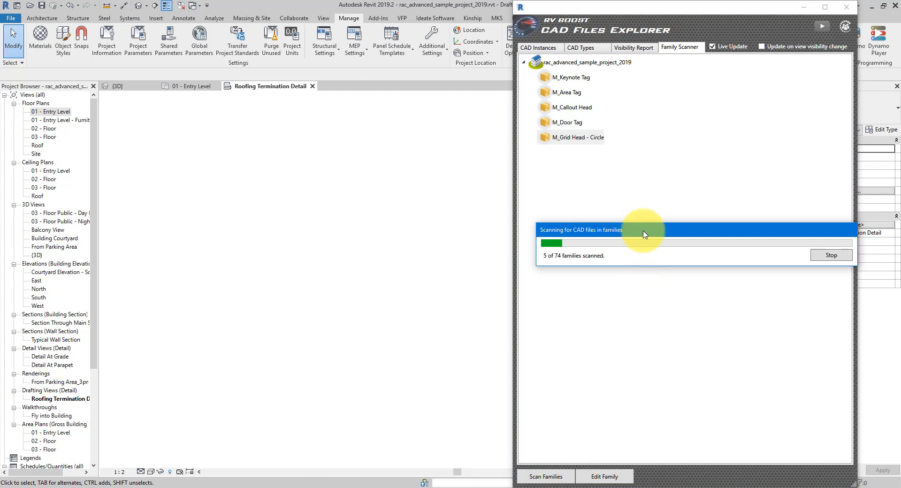
pyautogui.moveTo(643, 230); pyautogui.dragTo(327, 234)
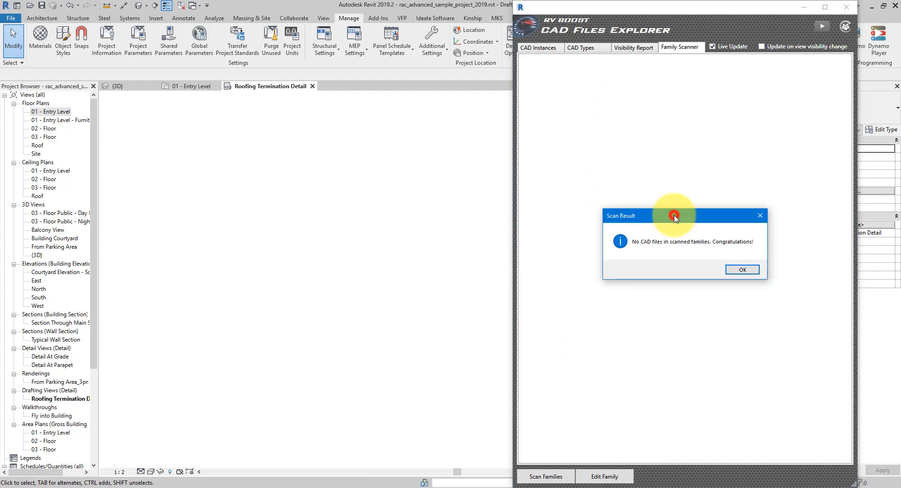
pyautogui.moveTo(674, 216); pyautogui.dragTo(497, 233)
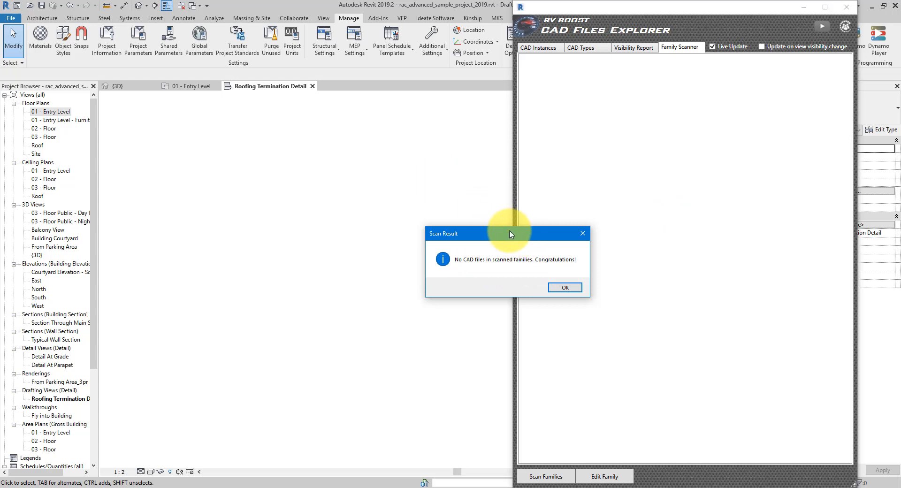
pyautogui.click(564, 288)
# Step: Close the CAD Files Explorer and view the rooms around Conference 123 on the 01 - Entry Level floor plan
pyautogui.doubleClick(729, 7)
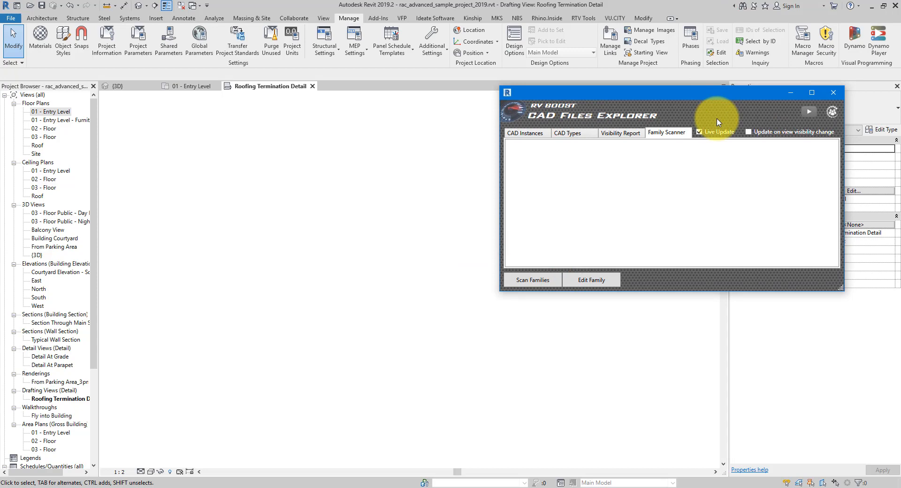
pyautogui.click(833, 93)
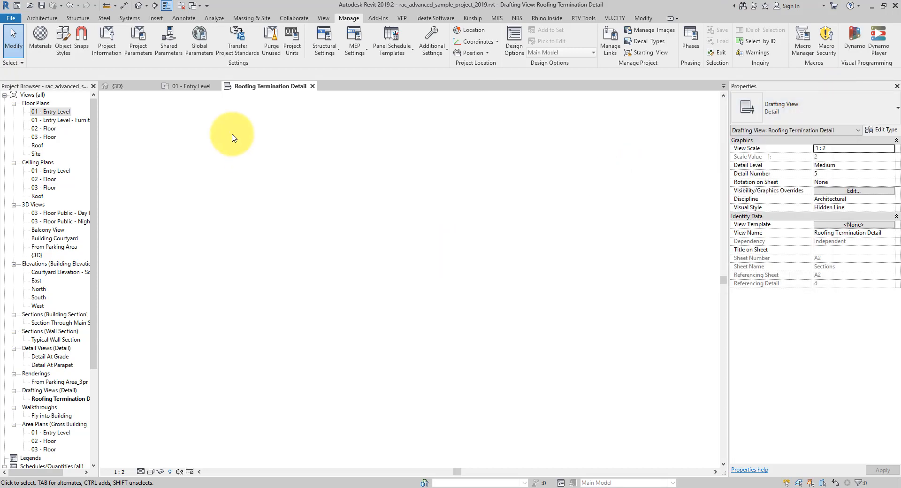
pyautogui.click(194, 86)
pyautogui.moveTo(592, 293); pyautogui.dragTo(544, 295, button='middle')
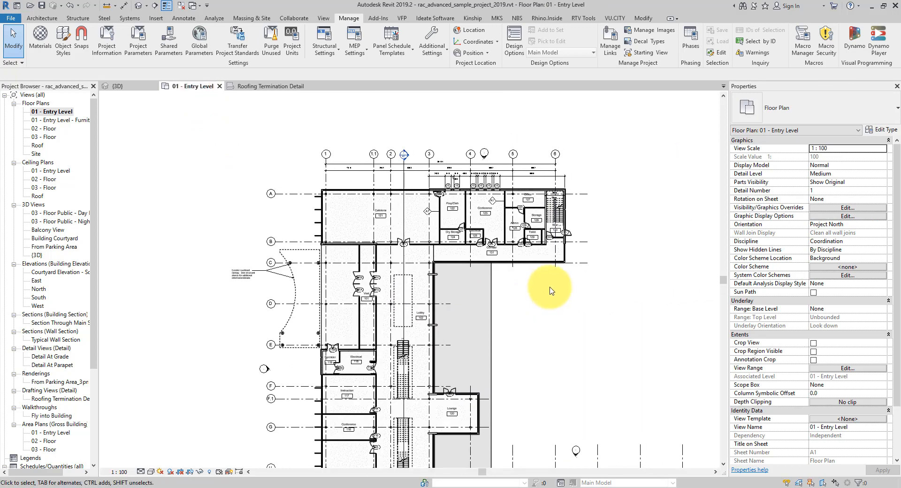
pyautogui.scroll(5, 550, 290)
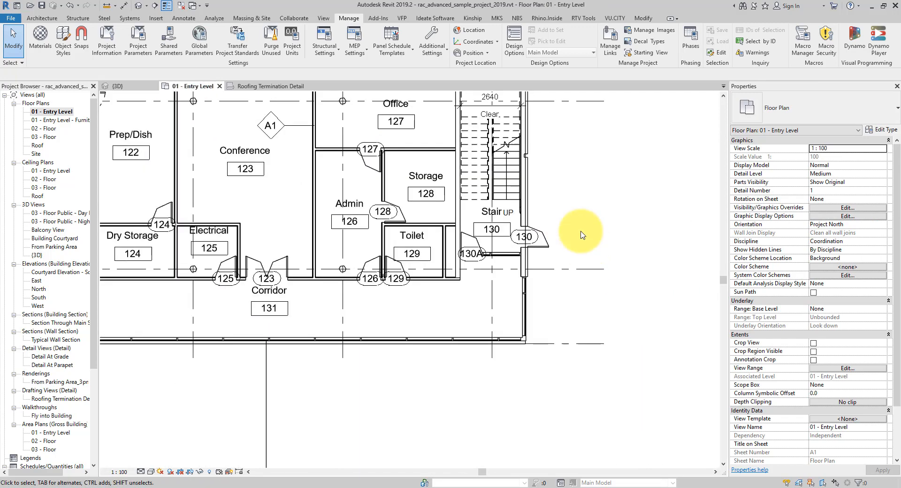
pyautogui.moveTo(548, 234); pyautogui.dragTo(557, 274, button='middle')
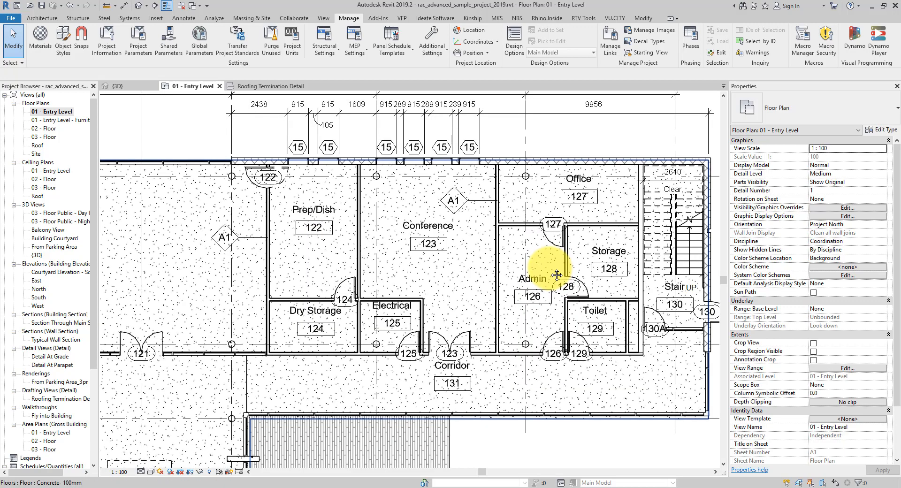
# Step: Show the Interior Fill and Reference subcategories of Rooms in the 01 - Entry Level plan's visibility overrides
pyautogui.press('v')
pyautogui.press('g')
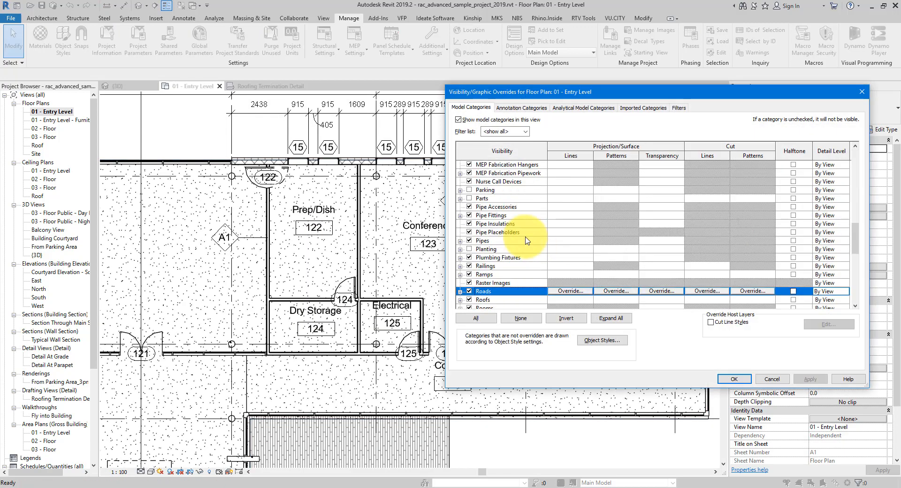
pyautogui.press('r')
pyautogui.press('r')
pyautogui.press('Right')
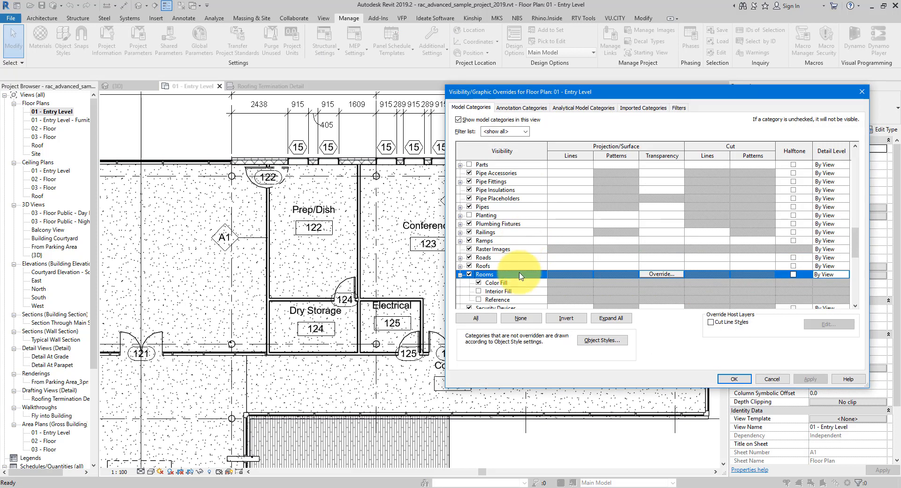
pyautogui.click(503, 291)
pyautogui.click(483, 299)
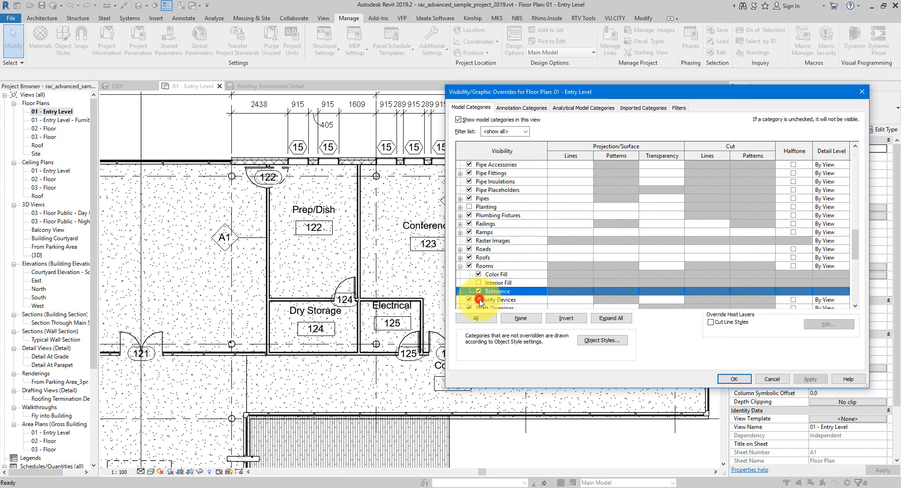
pyautogui.click(479, 299)
pyautogui.click(479, 283)
pyautogui.click(478, 283)
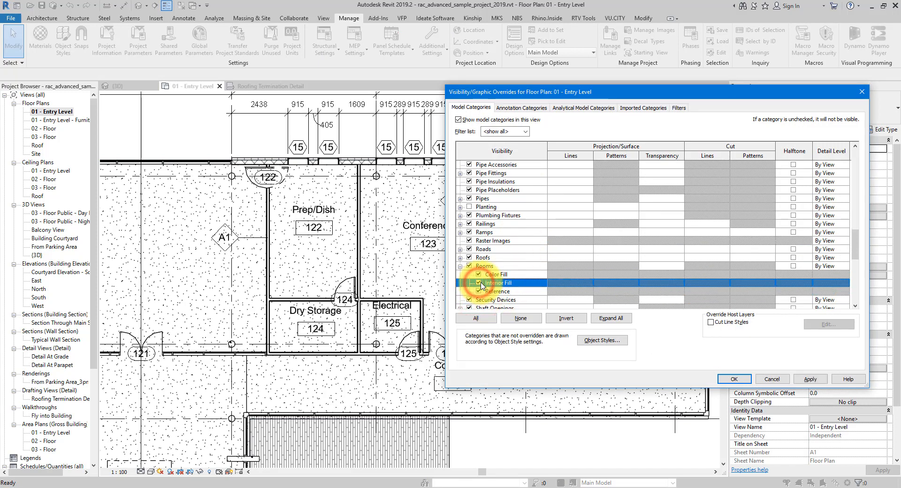
pyautogui.click(746, 381)
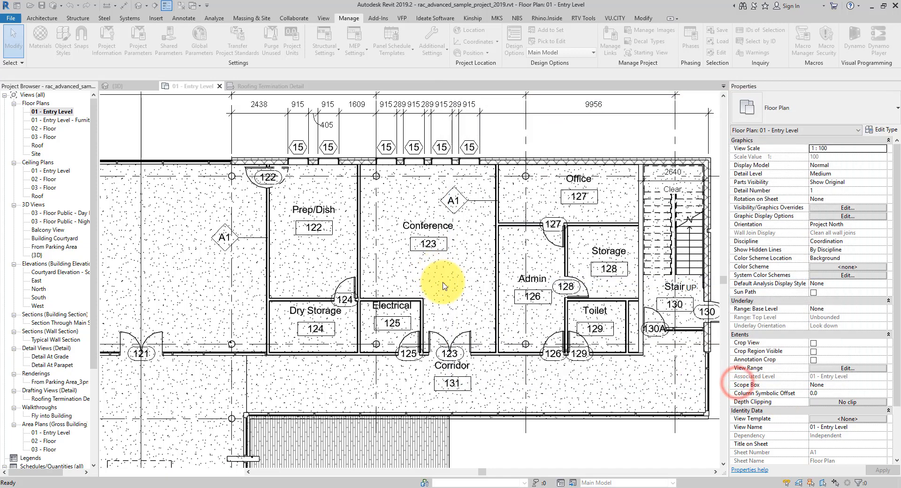
# Step: Delete the Cafeteria room 121 from the floor plan and dismiss the resulting warning
pyautogui.scroll(-4, 443, 284)
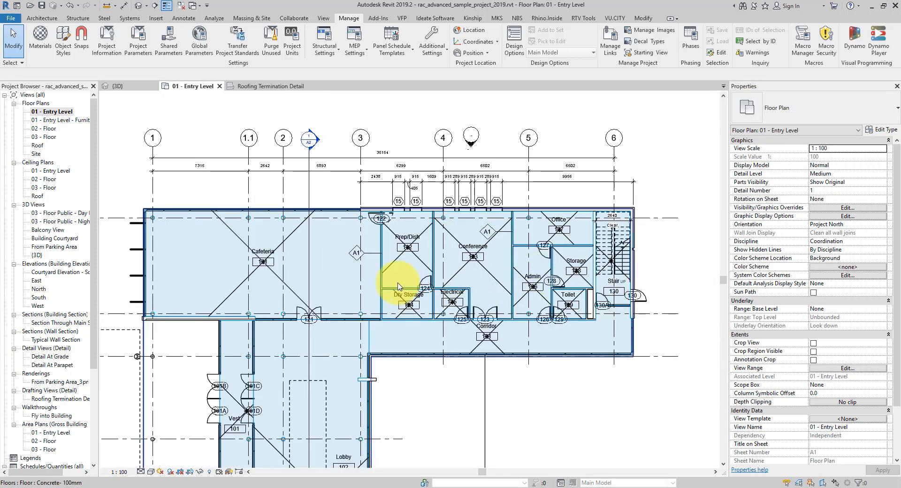
pyautogui.moveTo(322, 268); pyautogui.dragTo(450, 254, button='middle')
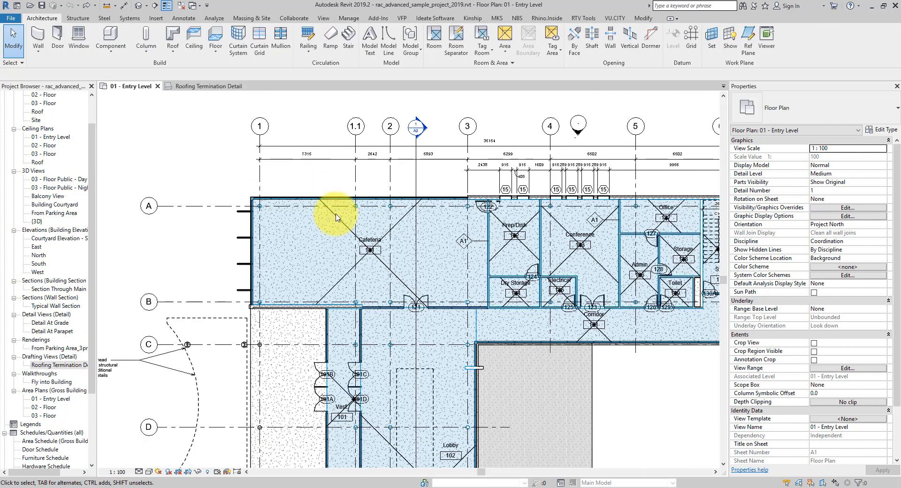
pyautogui.click(336, 217)
pyautogui.scroll(3, 337, 212)
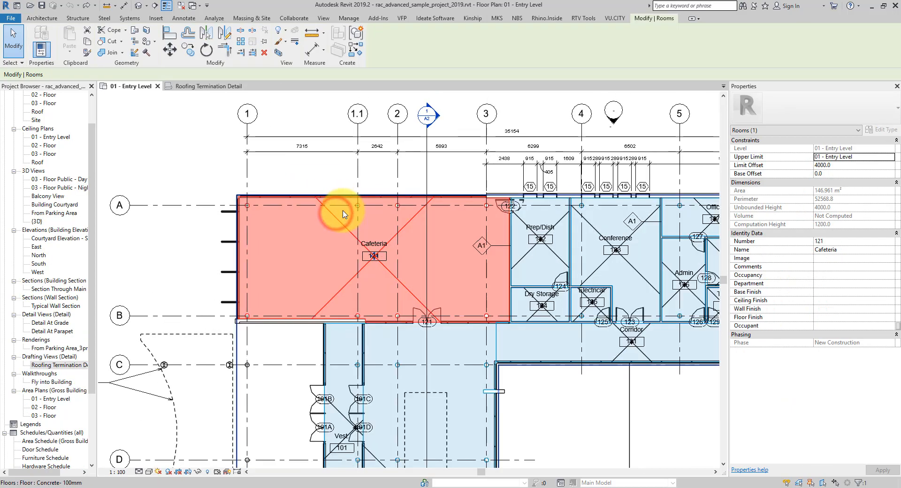
pyautogui.click(264, 52)
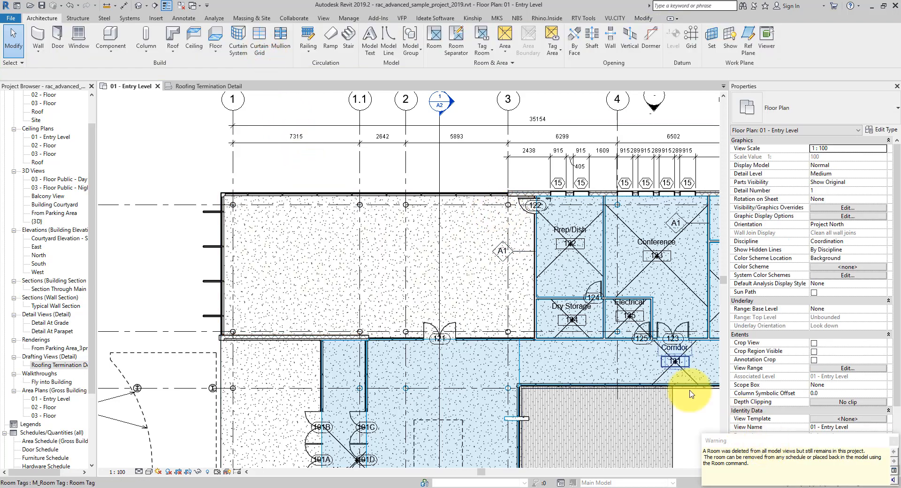
pyautogui.moveTo(779, 441); pyautogui.dragTo(493, 182)
pyautogui.click(495, 193)
pyautogui.moveTo(439, 170); pyautogui.dragTo(421, 168)
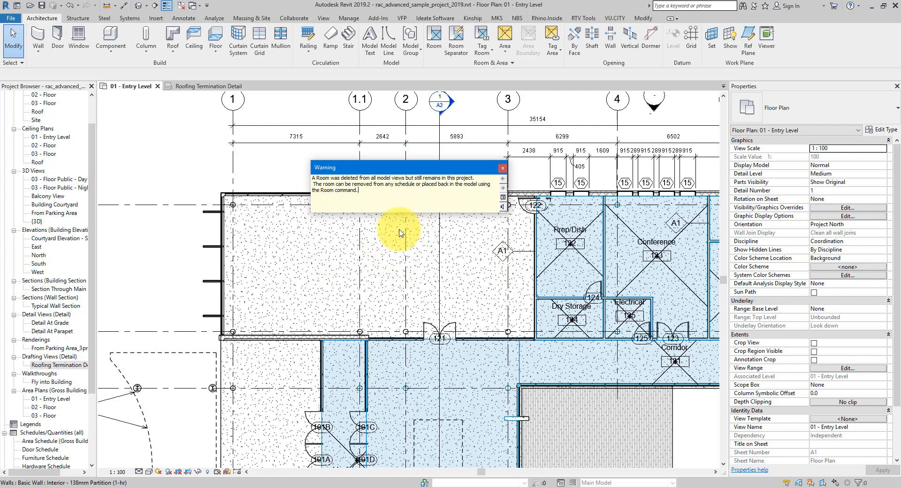
pyautogui.click(502, 167)
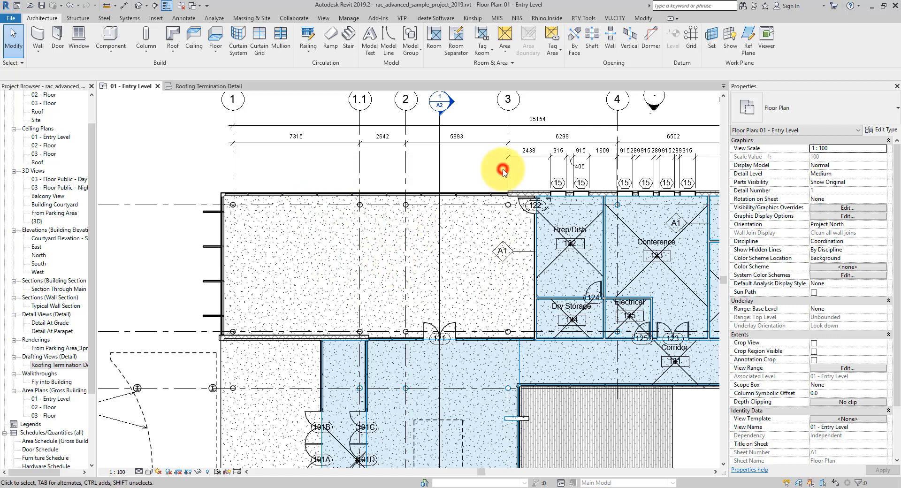
# Step: Create a new schedule of building components for the Rooms category, with the phase set to New Construction
pyautogui.click(323, 18)
pyautogui.click(510, 47)
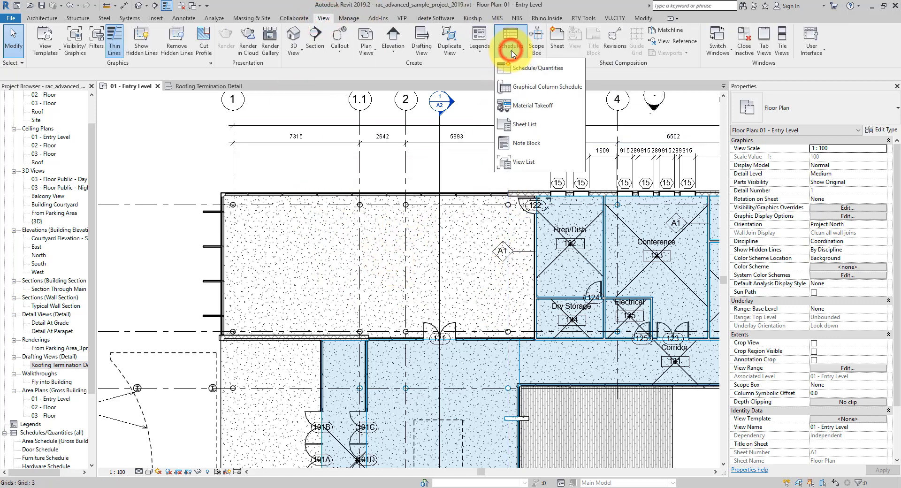
pyautogui.click(546, 68)
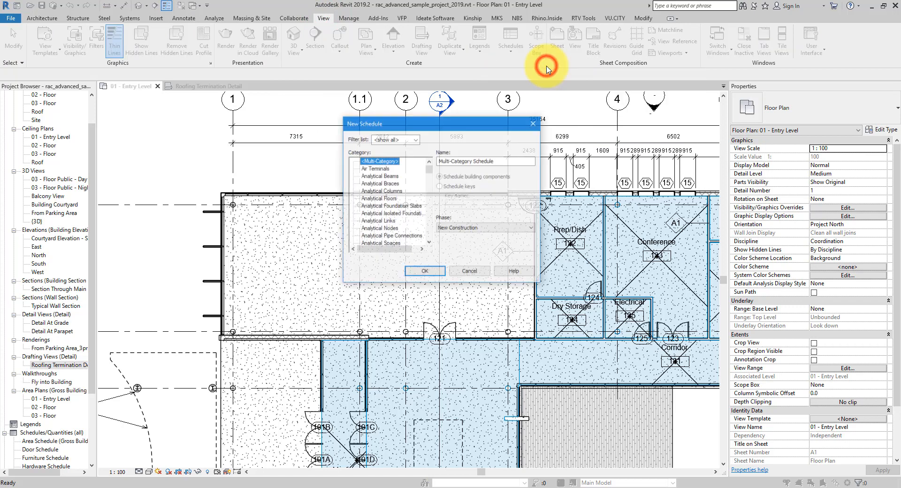
pyautogui.click(396, 192)
pyautogui.press('r')
pyautogui.press('r')
pyautogui.press('r')
pyautogui.press('r')
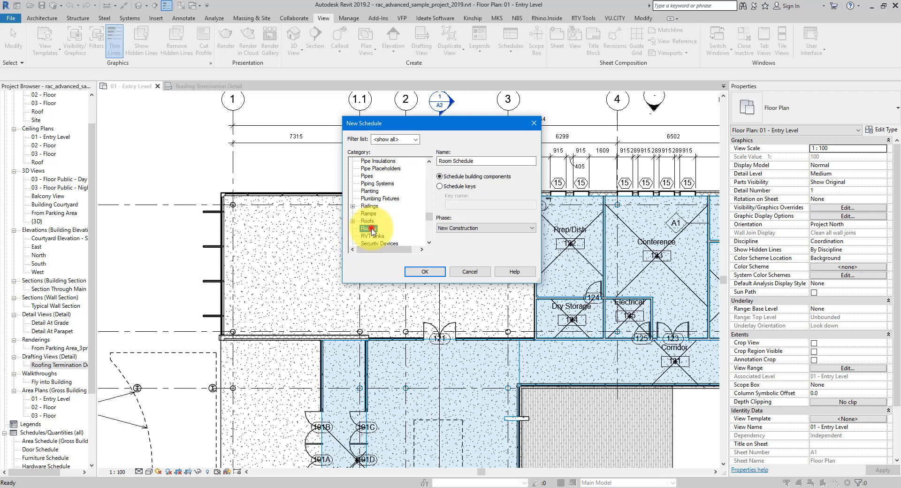
pyautogui.click(500, 227)
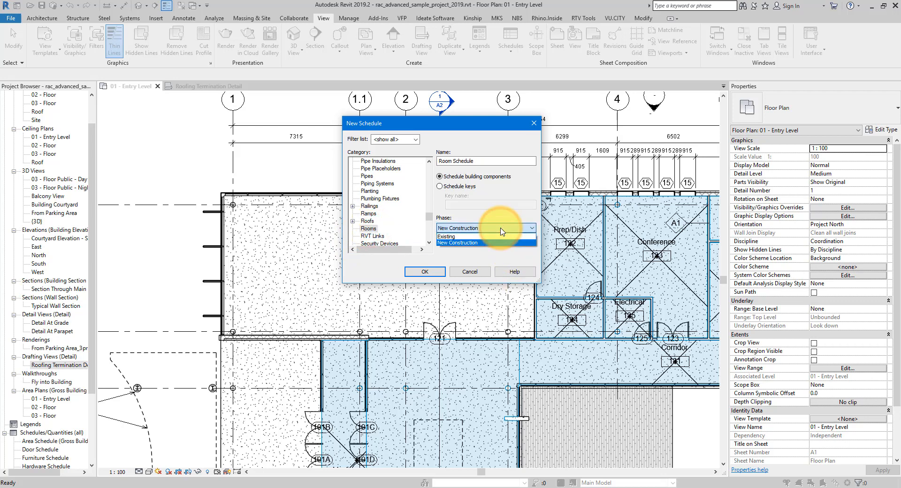
pyautogui.click(482, 243)
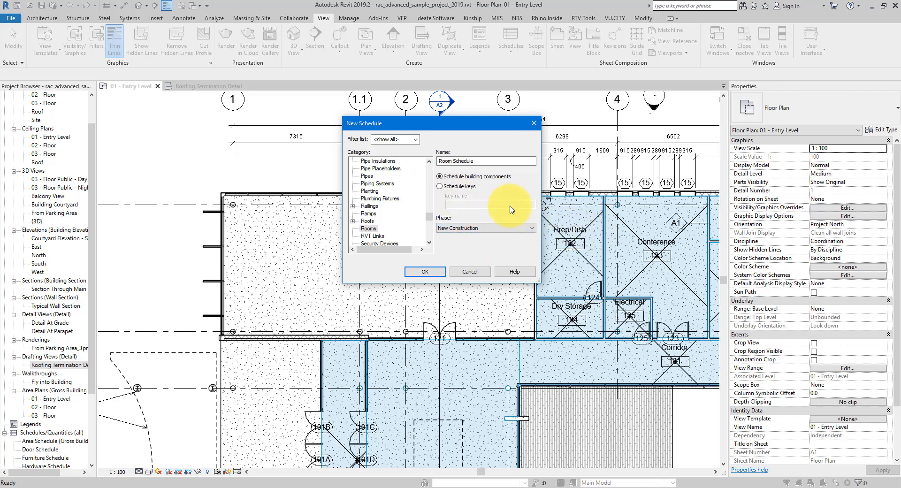
pyautogui.click(433, 275)
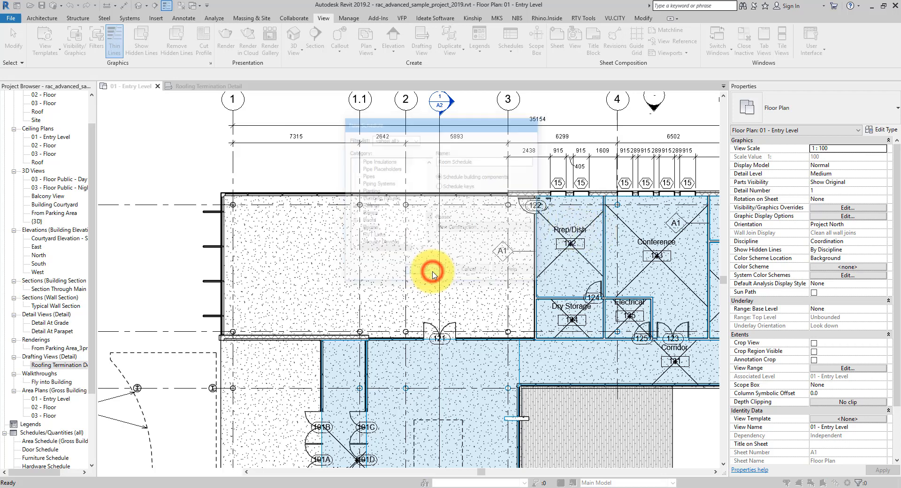
# Step: Add the Area, Name and Number fields to the room schedule and generate it
pyautogui.moveTo(674, 218); pyautogui.dragTo(437, 135)
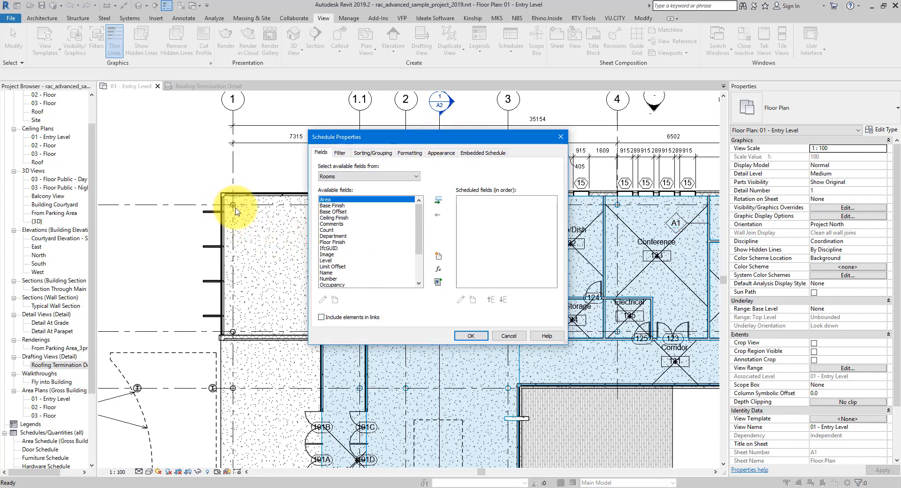
pyautogui.click(439, 202)
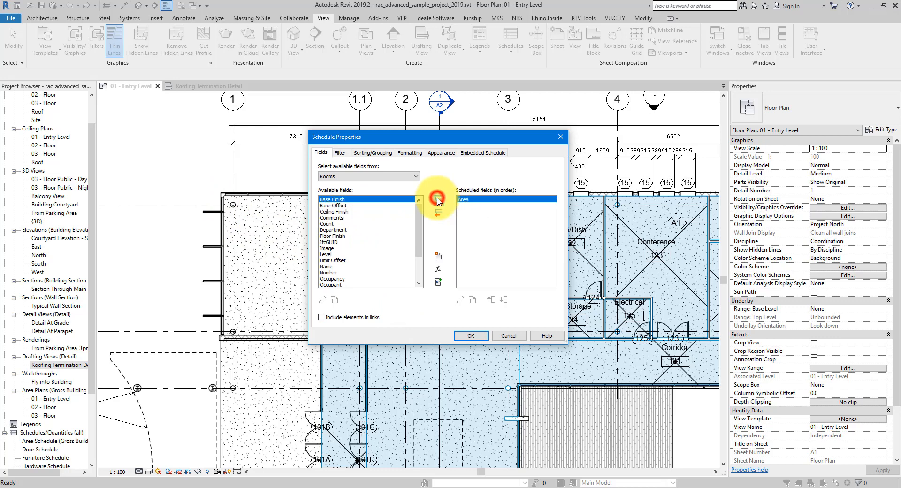
pyautogui.click(340, 267)
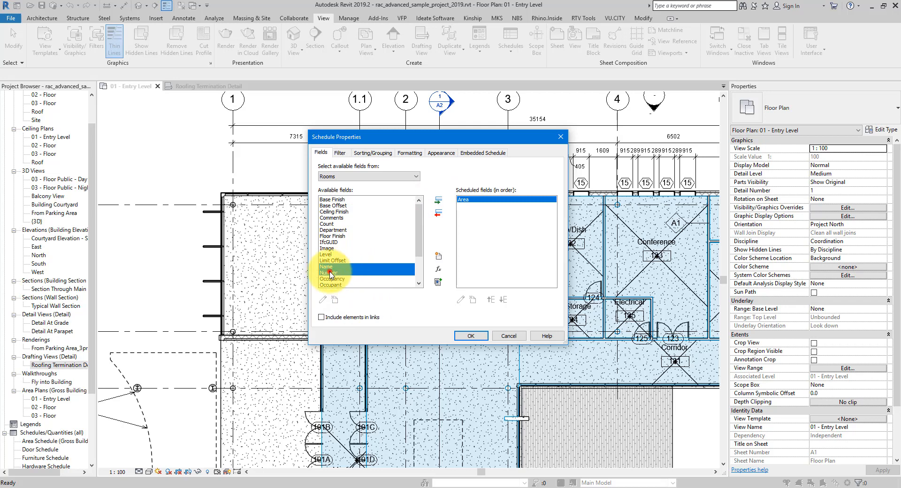
pyautogui.click(438, 201)
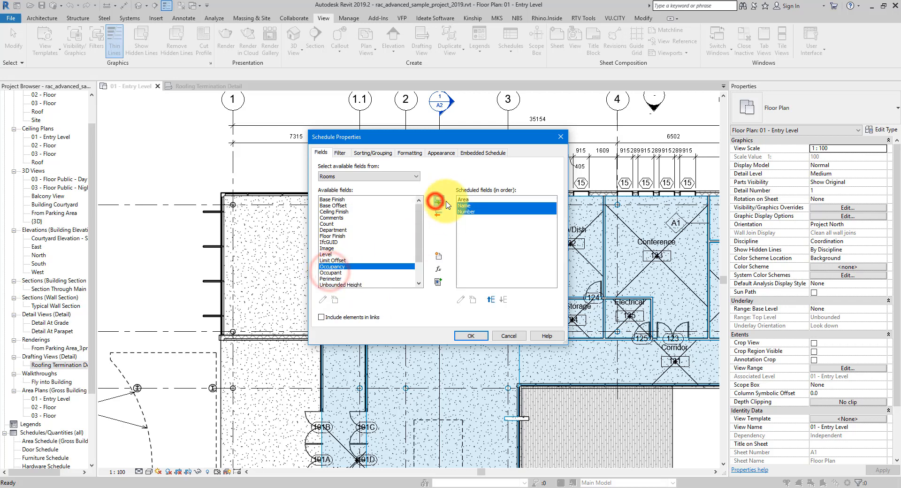
pyautogui.click(471, 336)
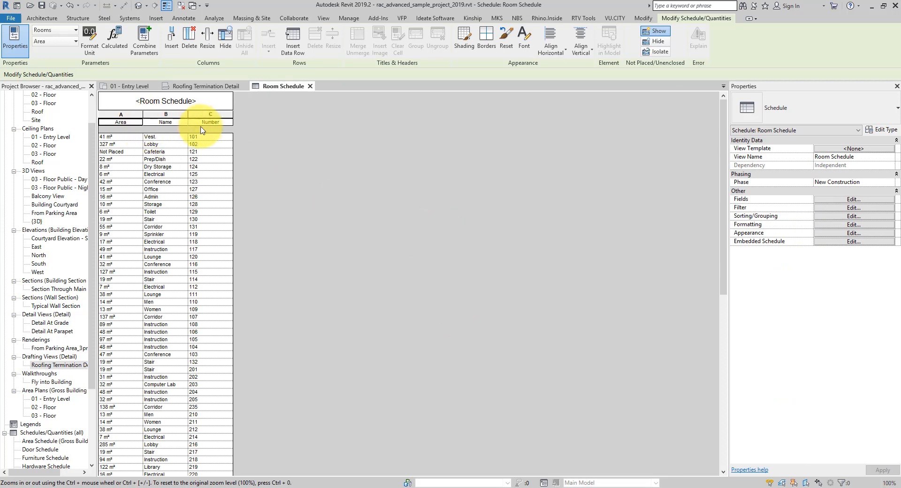
pyautogui.moveTo(720, 170); pyautogui.dragTo(683, 114)
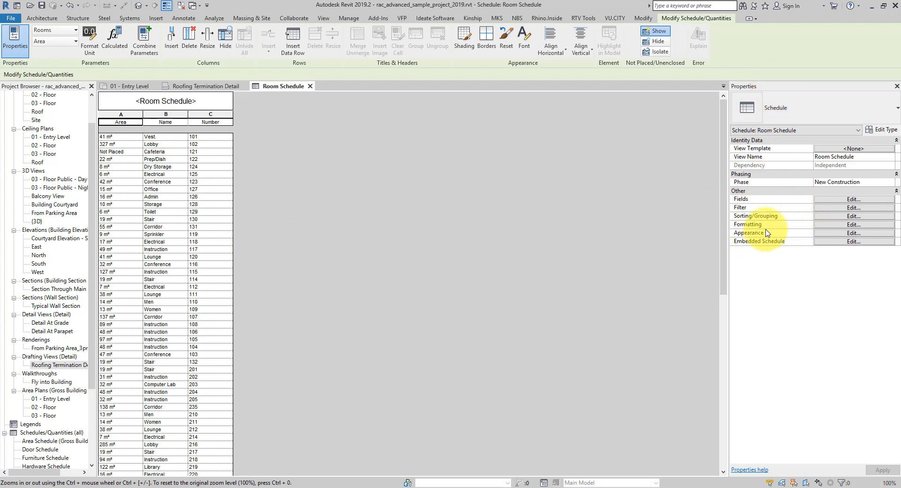
# Step: Filter the room schedule to rooms whose Area is less than 0, and select the Cafeteria row
pyautogui.click(829, 210)
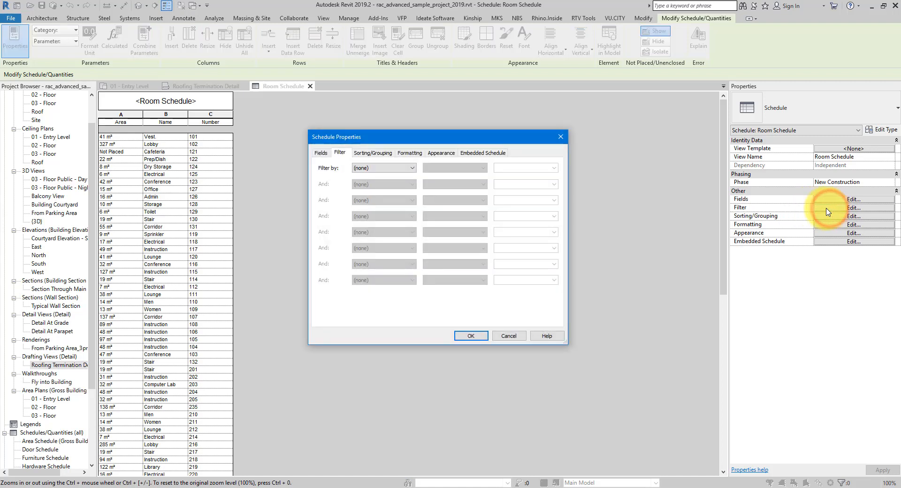
pyautogui.click(390, 169)
pyautogui.click(359, 182)
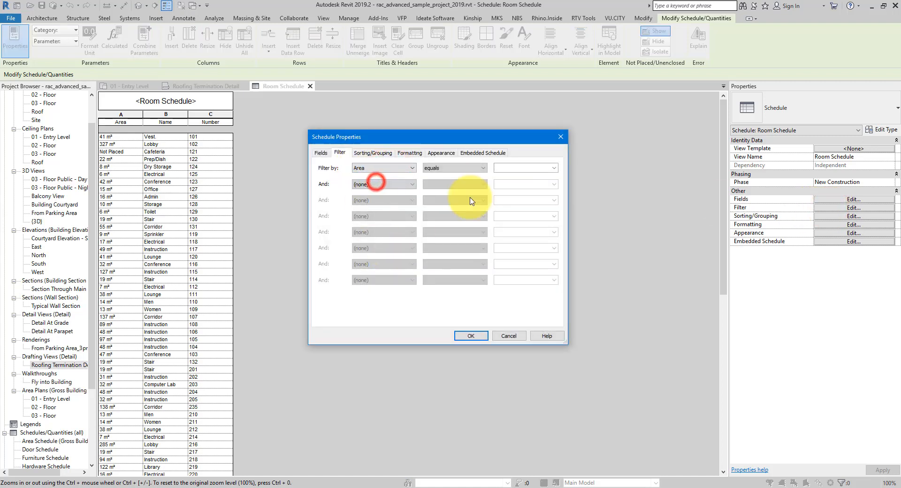
pyautogui.click(464, 168)
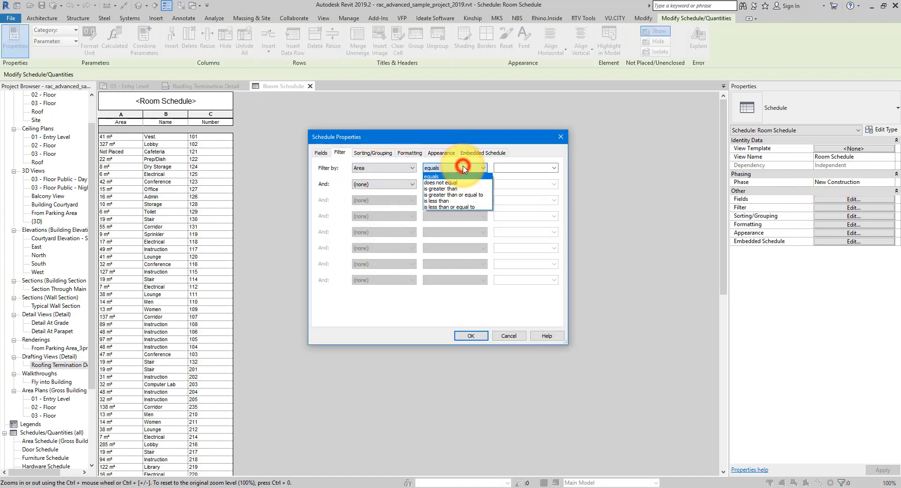
pyautogui.click(441, 201)
pyautogui.click(513, 166)
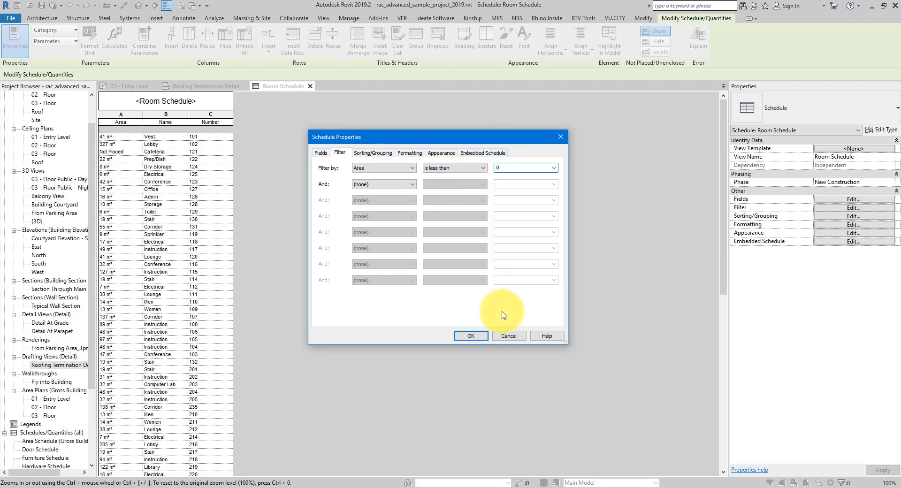
pyautogui.click(470, 336)
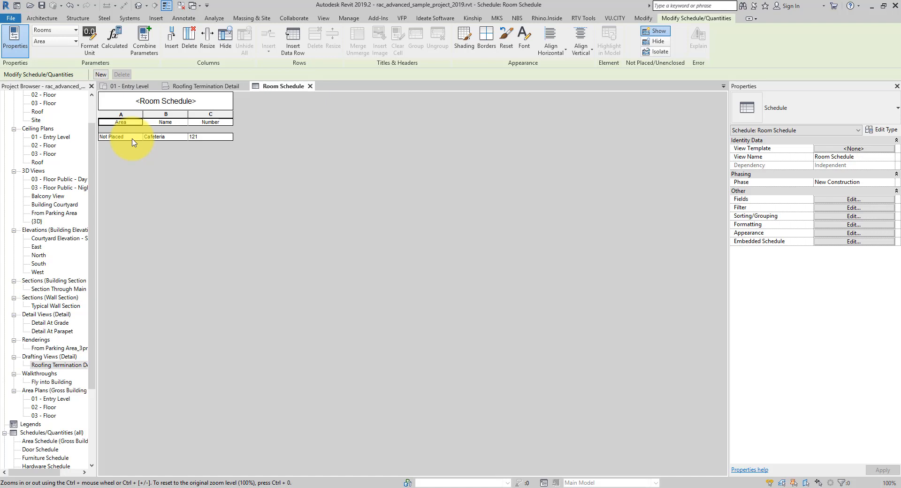
pyautogui.press('Tab')
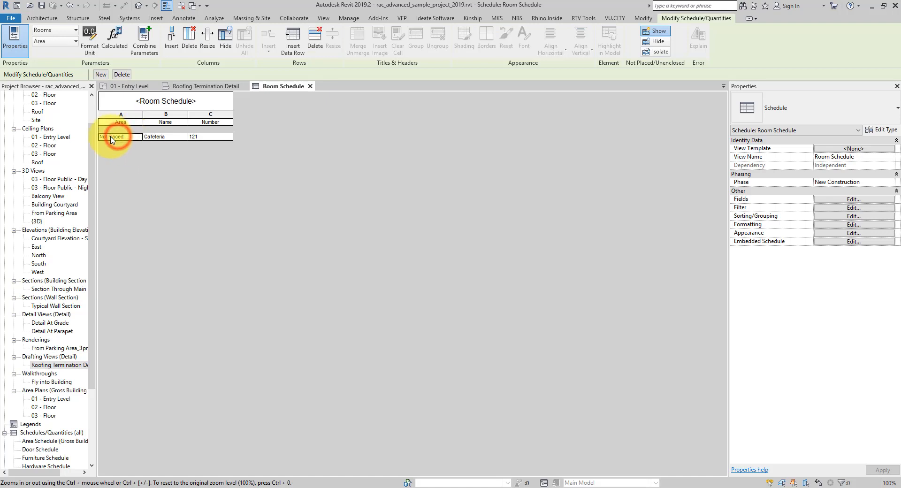
pyautogui.moveTo(112, 140); pyautogui.dragTo(201, 136)
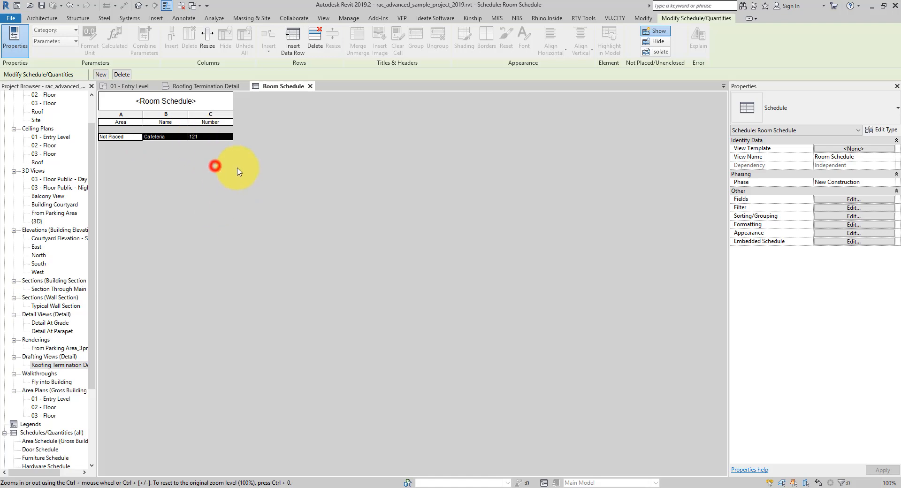
# Step: Delete the Prep/Dish 122 and Conference 123 rooms on the 01 - Entry Level plan and return to the Room Schedule
pyautogui.click(130, 86)
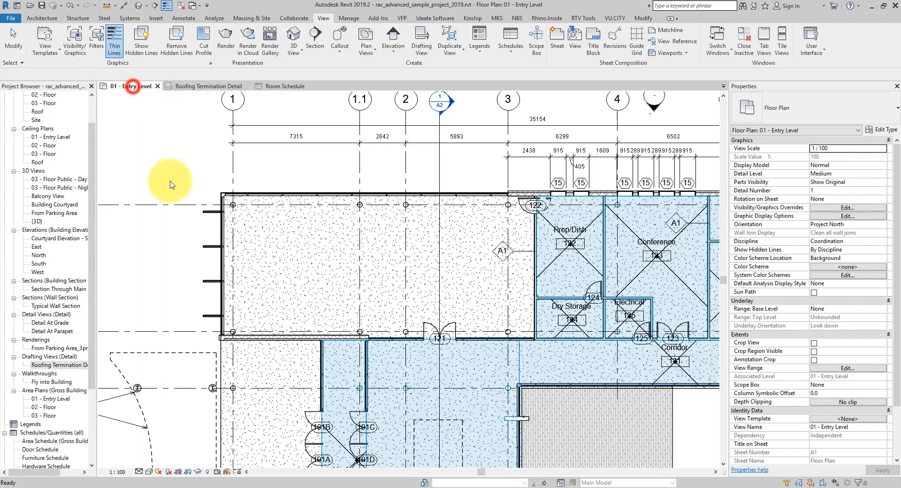
pyautogui.click(554, 257)
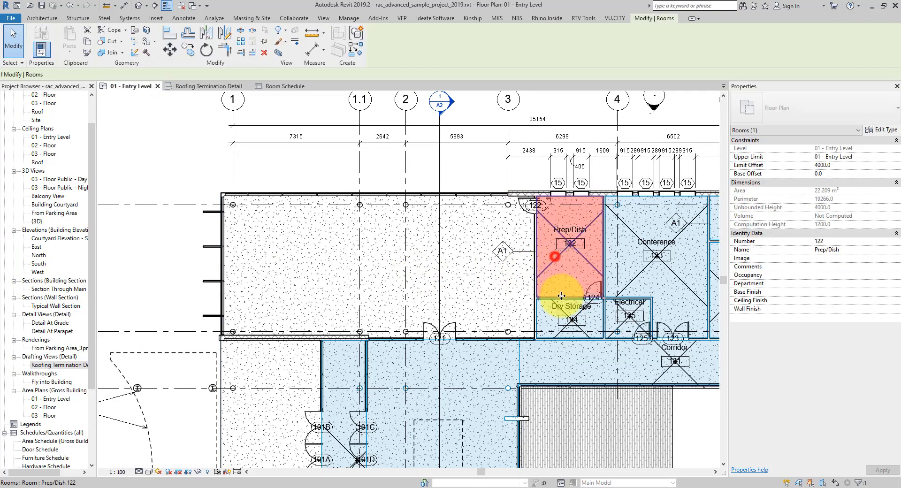
pyautogui.keyDown('ctrl'); pyautogui.click(641, 277); pyautogui.keyUp('ctrl')
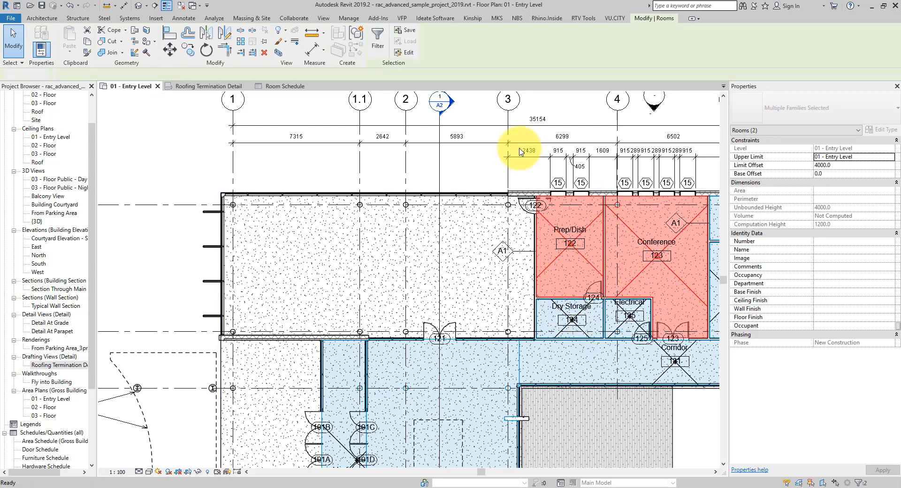
pyautogui.click(475, 181)
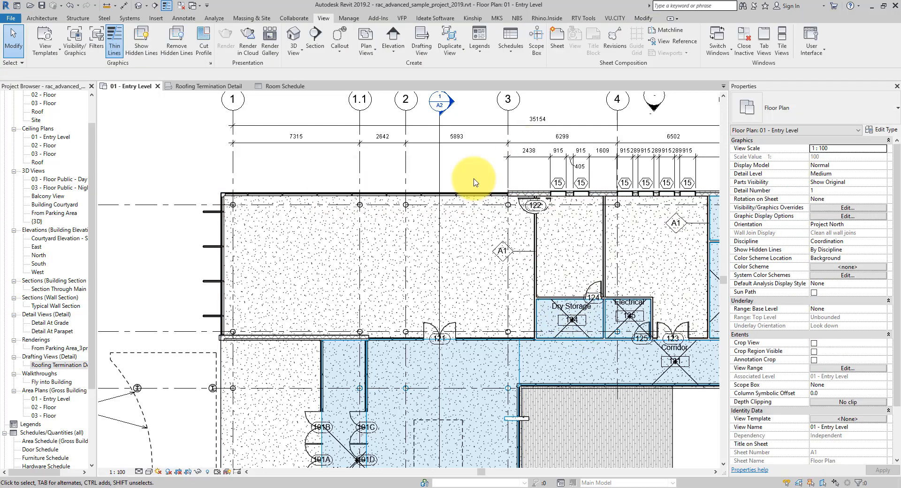
pyautogui.click(275, 87)
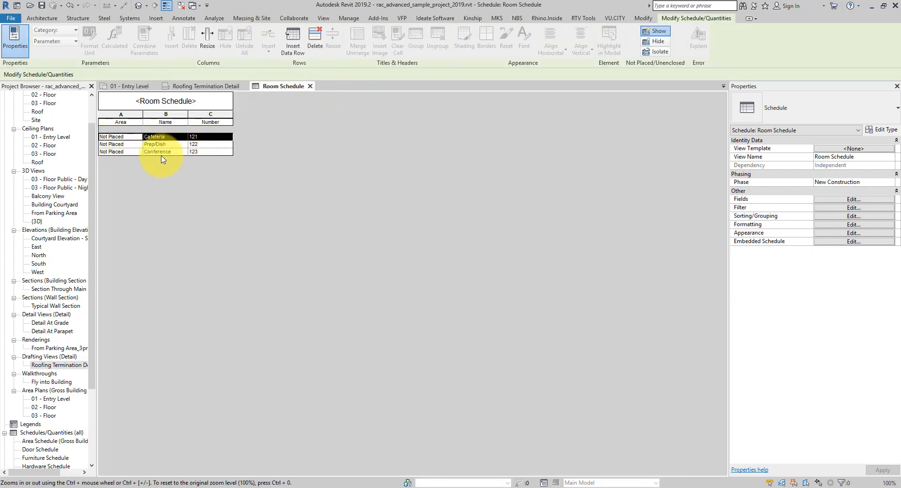
# Step: Select the Cafeteria, Prep/Dish and Conference rows in the Room Schedule and delete these unplaced rooms
pyautogui.click(131, 141)
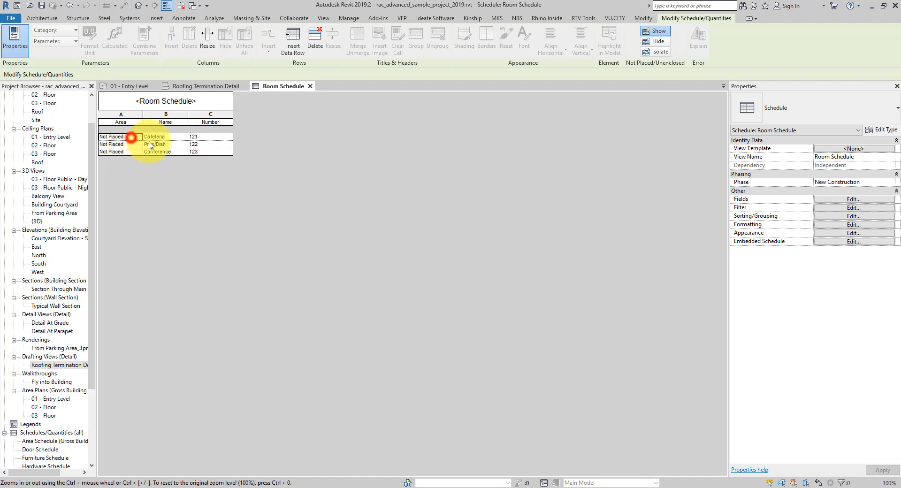
pyautogui.moveTo(131, 141); pyautogui.dragTo(236, 167)
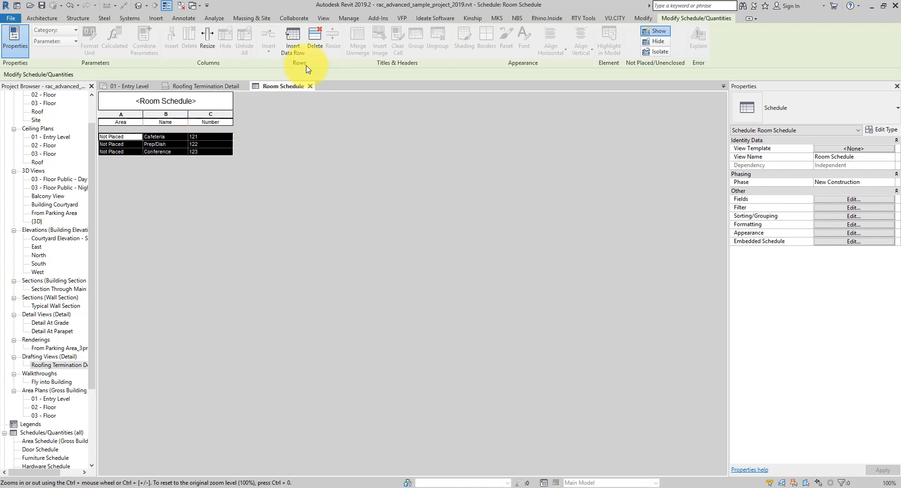
pyautogui.click(314, 47)
pyautogui.moveTo(428, 197); pyautogui.dragTo(320, 187)
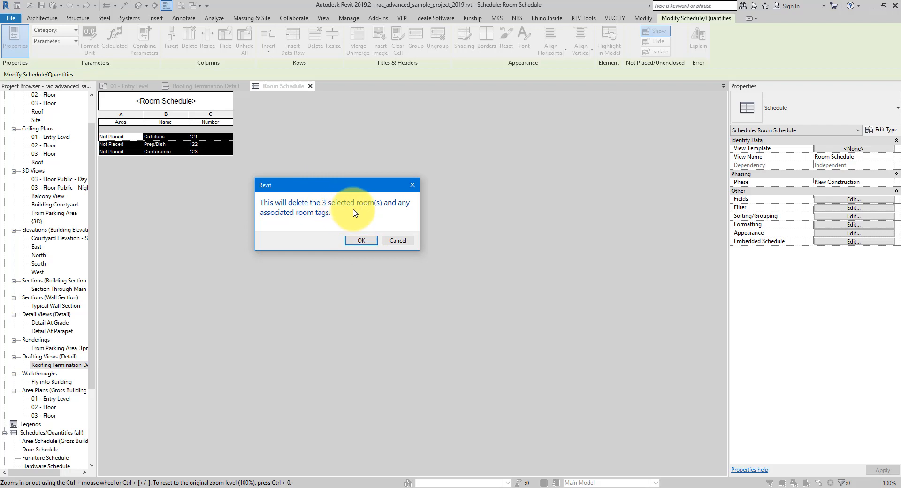
pyautogui.click(361, 240)
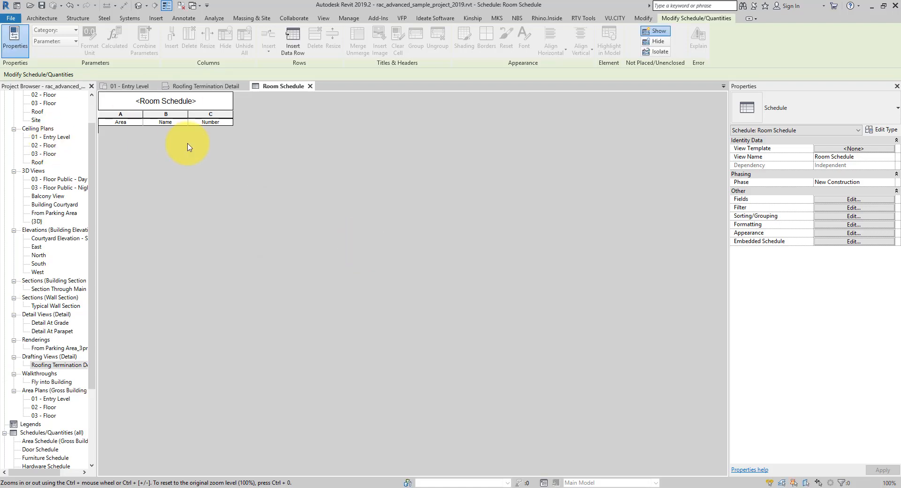
# Step: Check on the 01 - Entry Level plan whether the Room command still offers any unplaced rooms
pyautogui.click(126, 86)
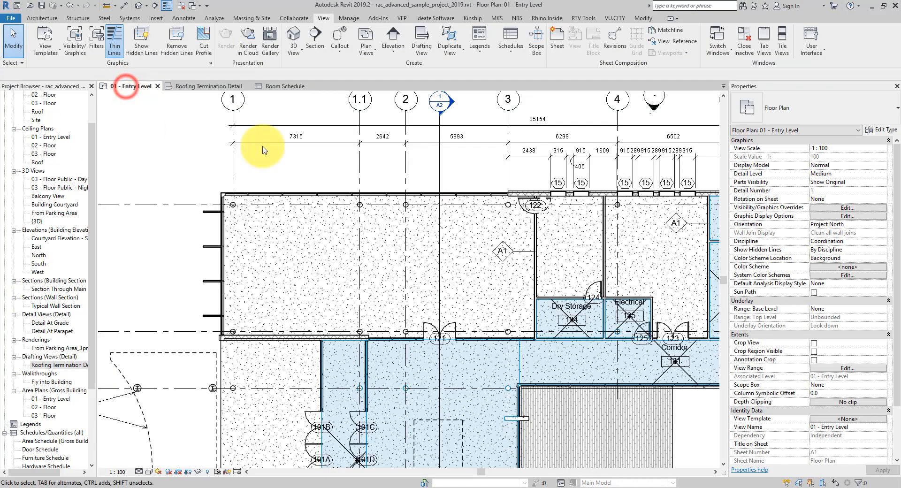
pyautogui.click(43, 18)
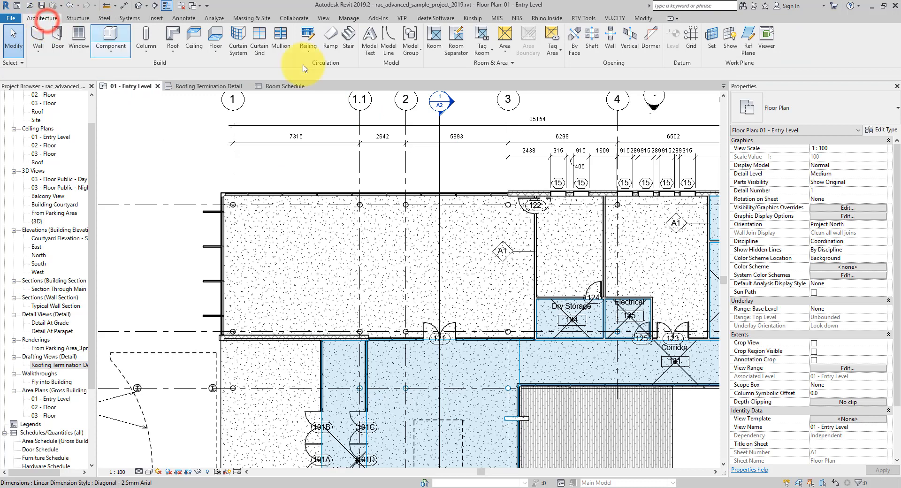
pyautogui.click(436, 47)
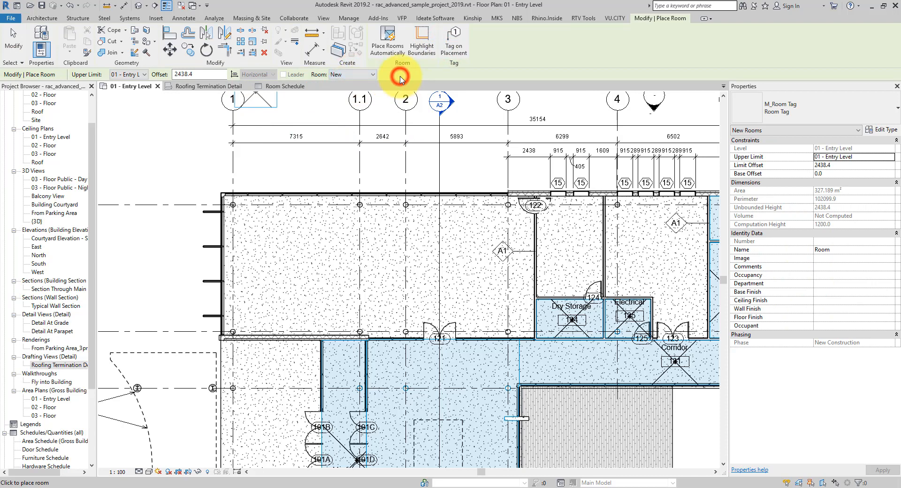
pyautogui.press('Escape')
pyautogui.press('Escape')
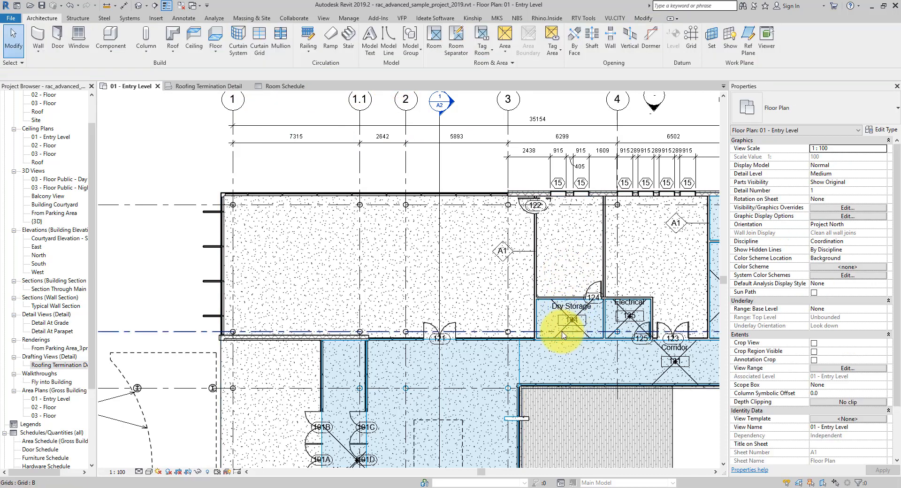
# Step: Delete the Dry Storage 124 room from the plan and check the Room command's list of unplaced rooms
pyautogui.click(563, 334)
pyautogui.click(260, 57)
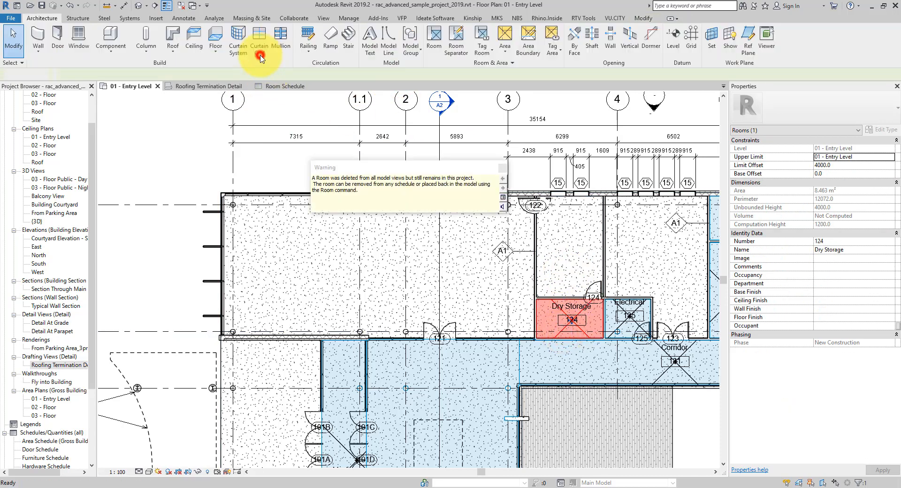
pyautogui.click(427, 44)
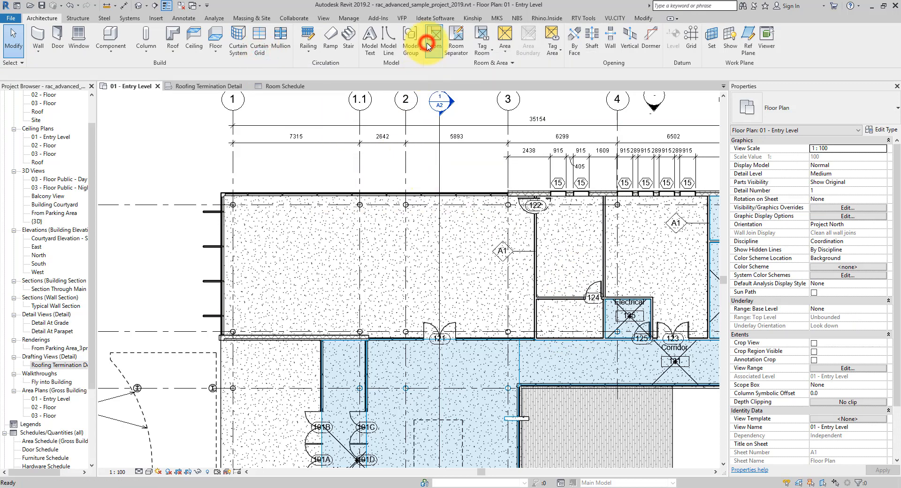
pyautogui.click(353, 75)
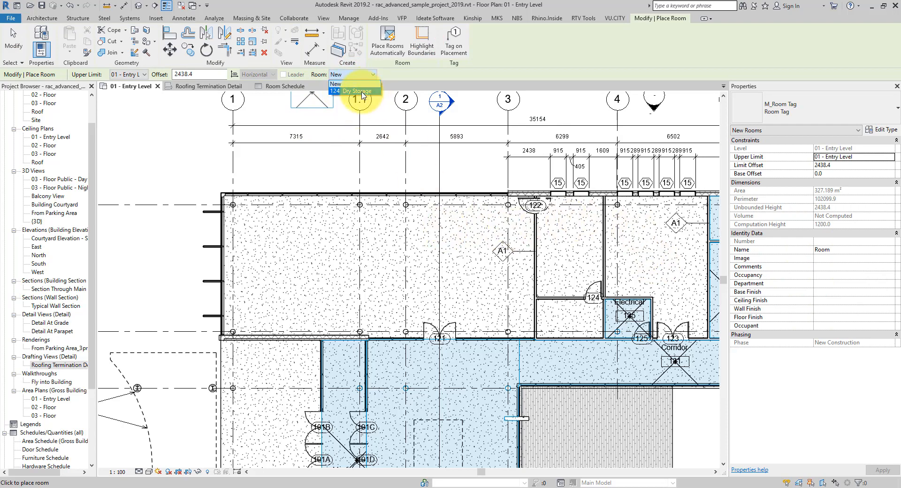
pyautogui.click(14, 42)
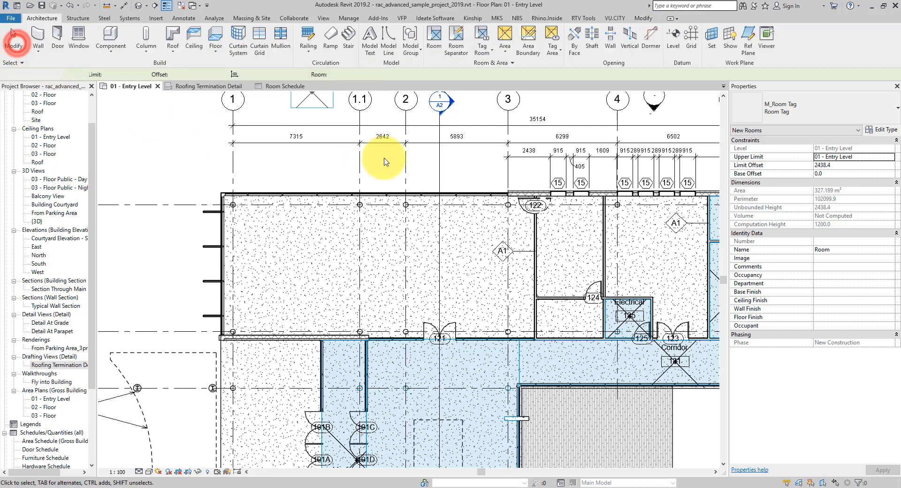
# Step: Draw a rectangular space separator about 4400 by 4700 outside the building, between grids A and B
pyautogui.moveTo(463, 170); pyautogui.dragTo(475, 197, button='middle')
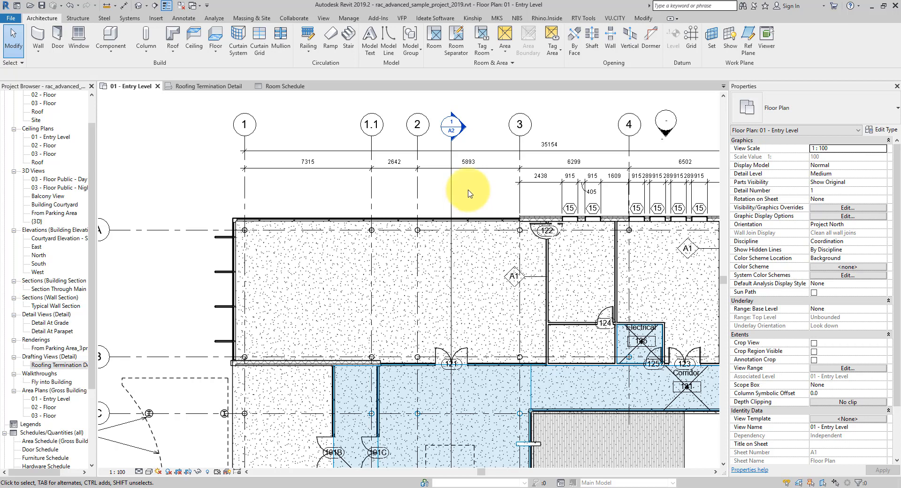
pyautogui.moveTo(241, 261); pyautogui.dragTo(358, 177, button='middle')
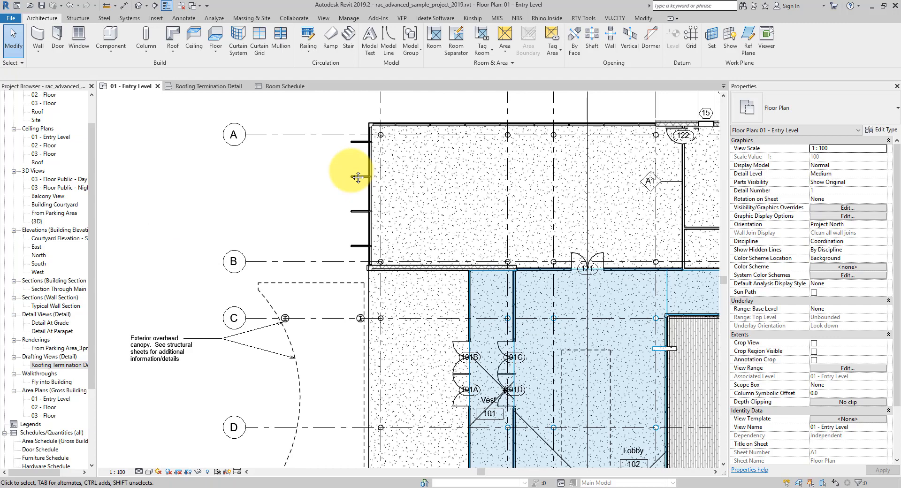
pyautogui.click(211, 19)
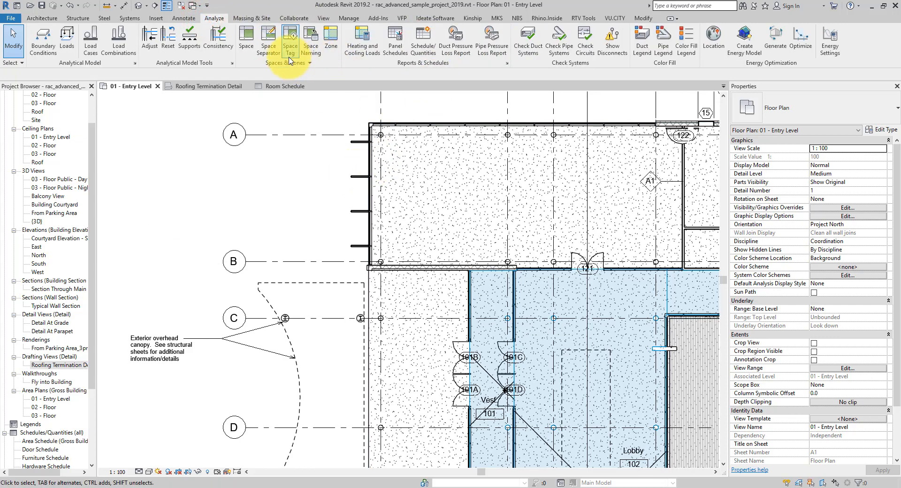
pyautogui.click(268, 37)
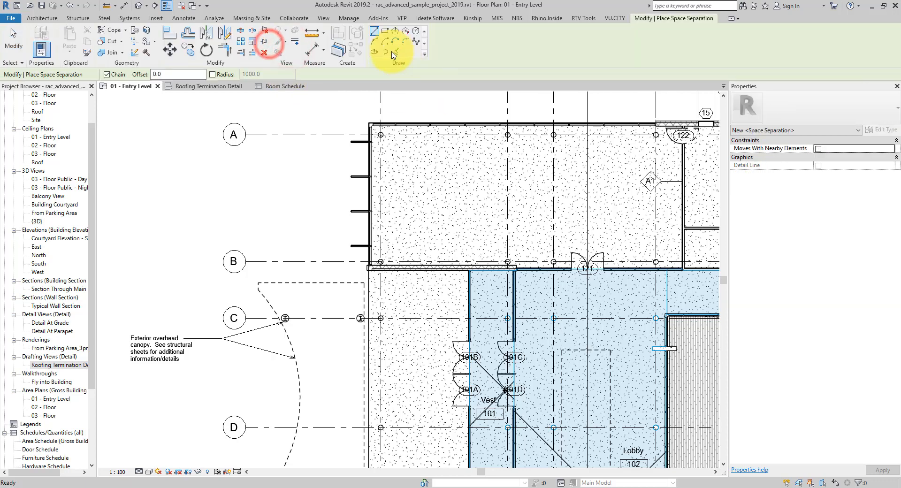
pyautogui.click(385, 31)
pyautogui.click(266, 140)
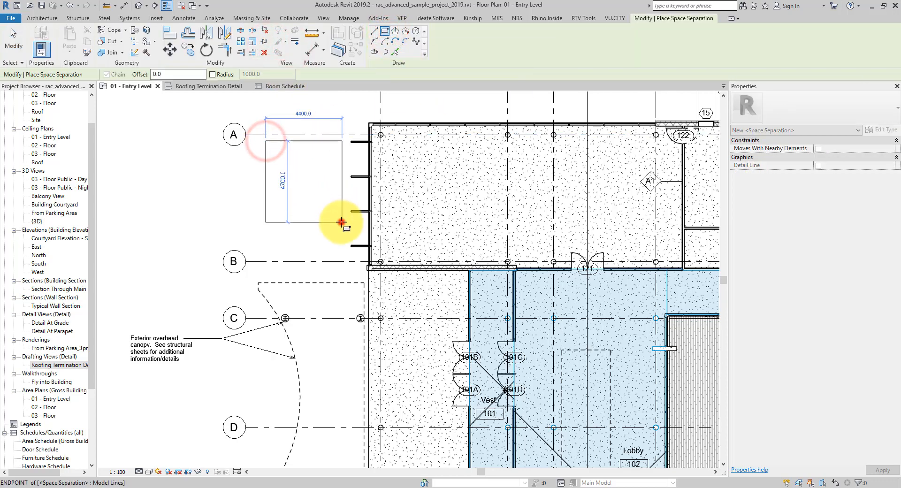
pyautogui.click(342, 222)
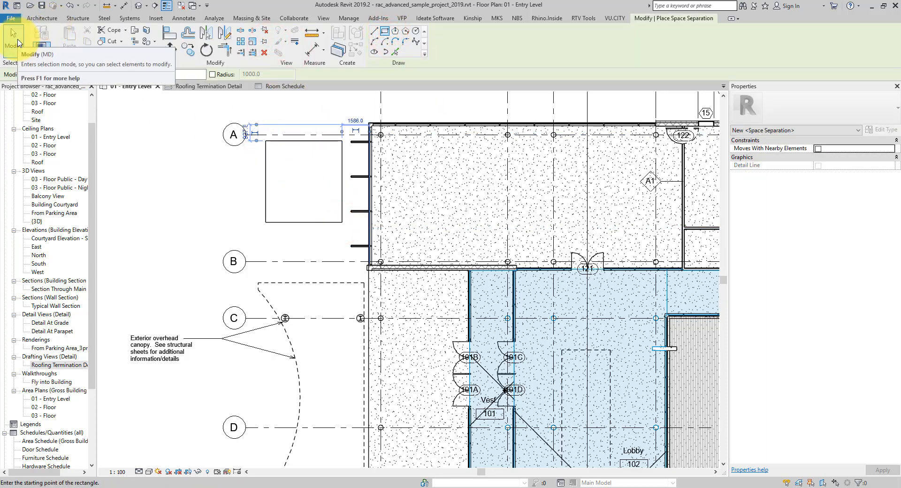
pyautogui.click(16, 40)
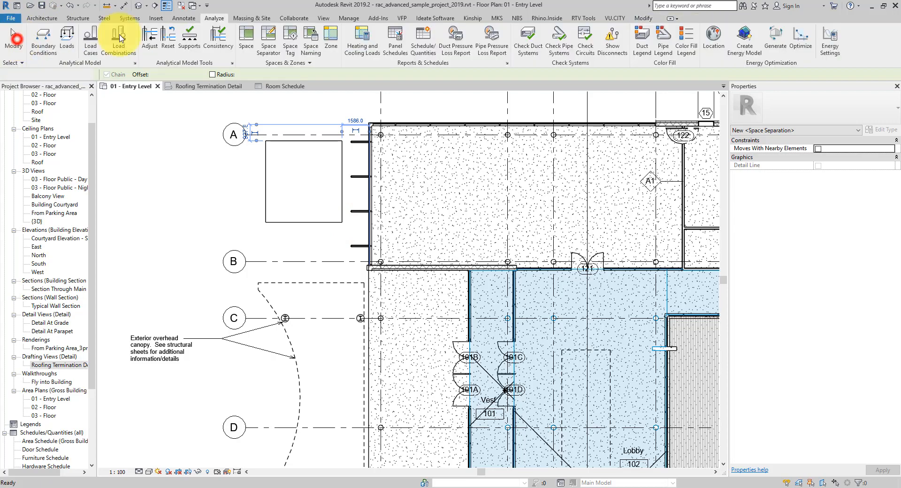
# Step: Place a new space inside the space separation rectangle
pyautogui.click(241, 48)
pyautogui.click(303, 184)
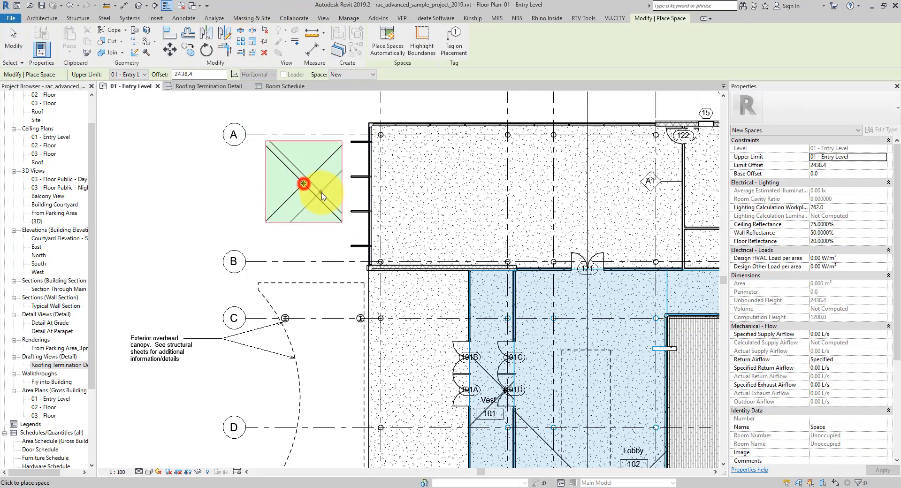
pyautogui.click(14, 40)
# Step: Delete the space inside the rectangle from the plan and dismiss the warning
pyautogui.click(302, 183)
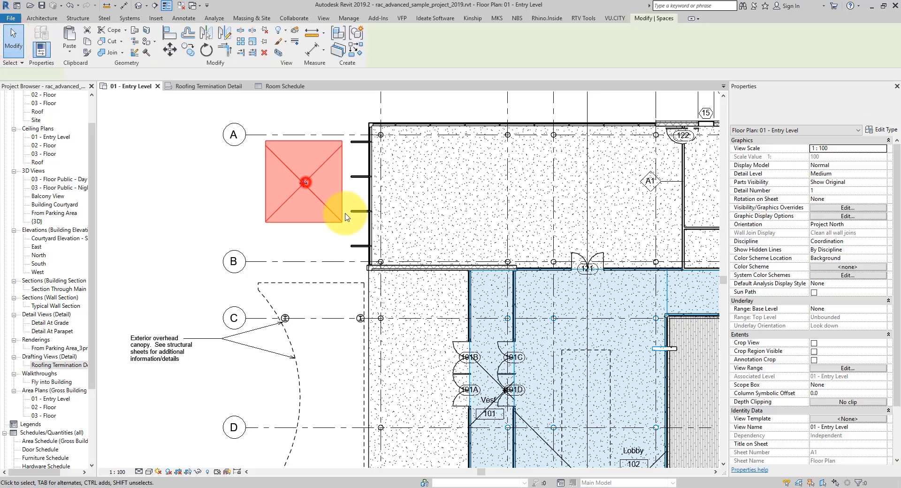
pyautogui.click(264, 53)
pyautogui.click(373, 165)
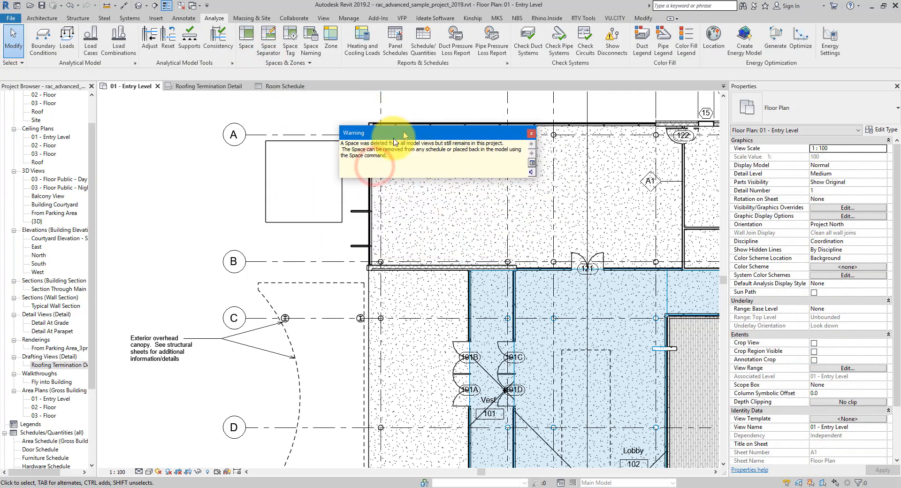
pyautogui.moveTo(404, 134); pyautogui.dragTo(391, 193)
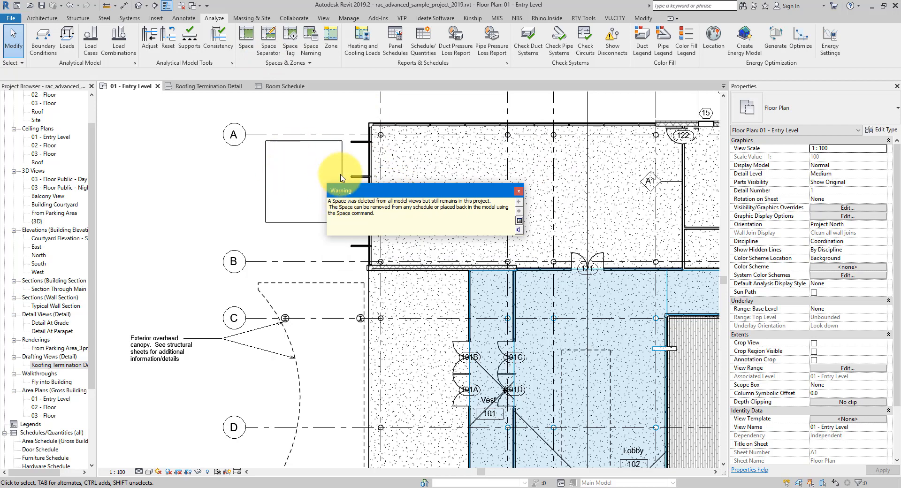
pyautogui.click(518, 191)
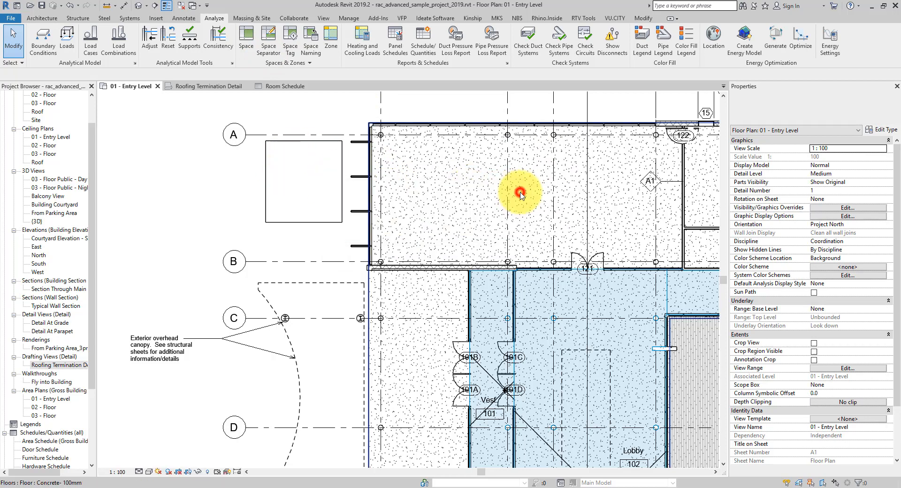
# Step: Create a new building components schedule for the Spaces category and add the Area field
pyautogui.click(324, 18)
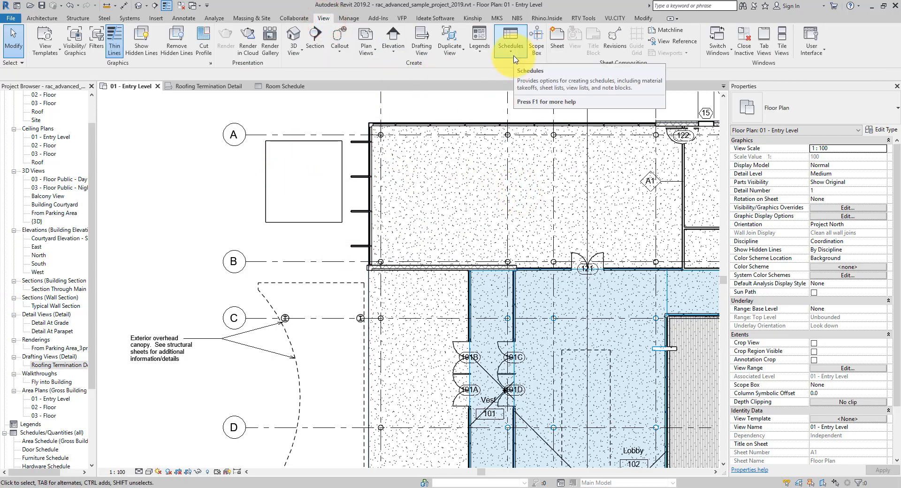
pyautogui.click(511, 47)
pyautogui.click(513, 66)
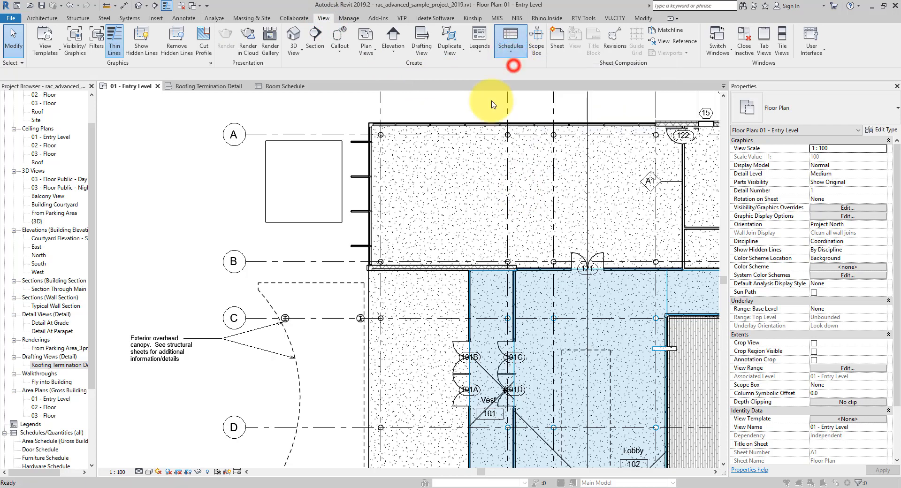
pyautogui.click(382, 206)
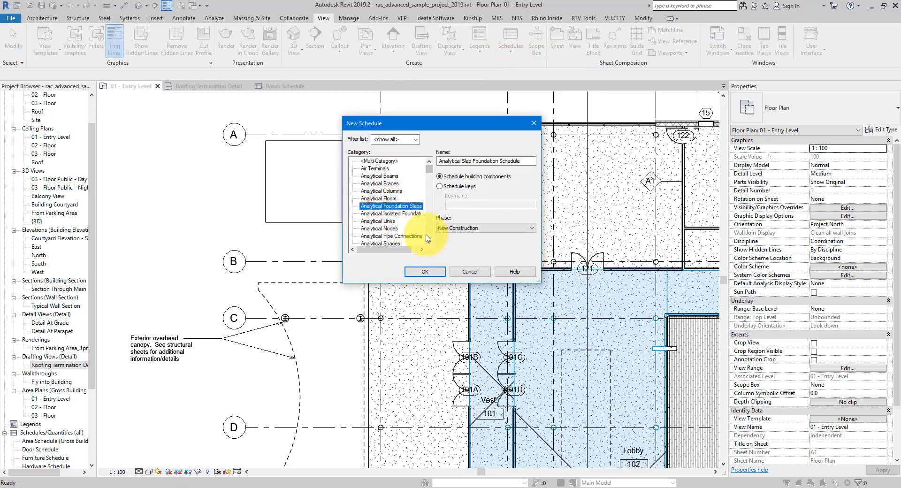
pyautogui.write('sp')
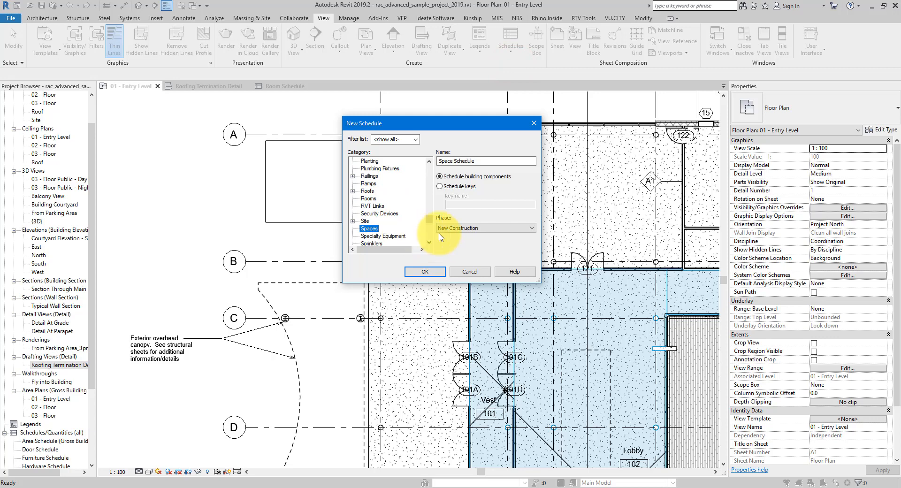
pyautogui.click(430, 272)
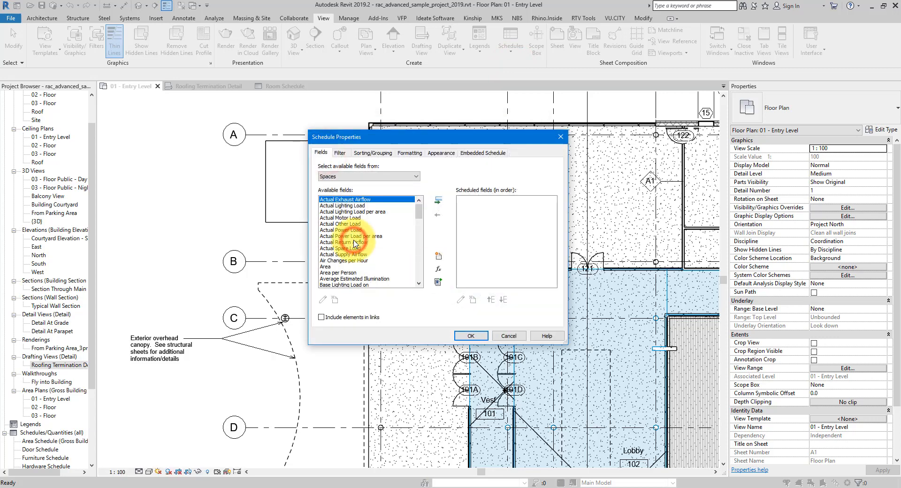
pyautogui.click(331, 267)
pyautogui.click(438, 200)
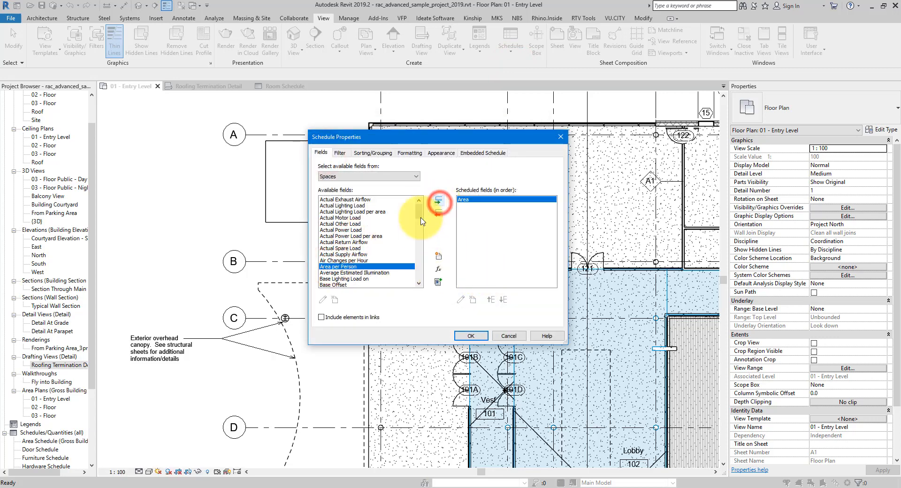
# Step: Filter the space schedule to Area is less than 0, generate it and select the Not Placed row
pyautogui.click(339, 153)
pyautogui.click(376, 168)
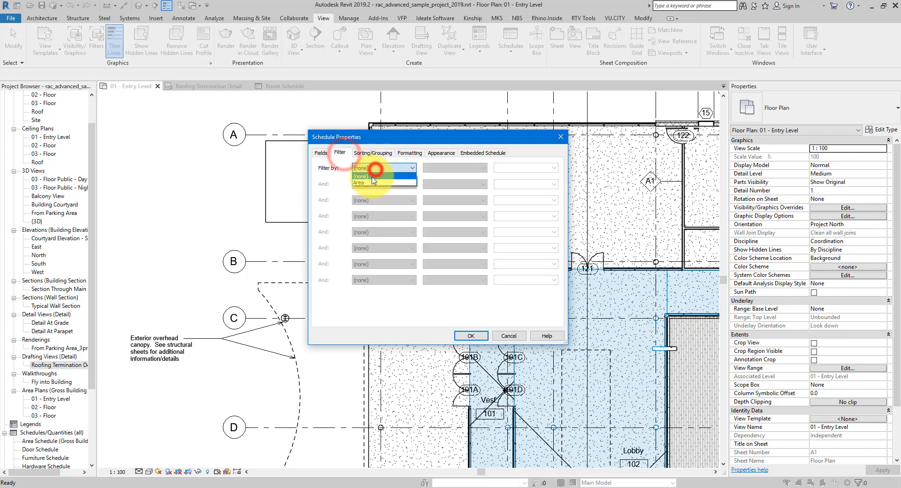
pyautogui.click(369, 180)
pyautogui.click(457, 168)
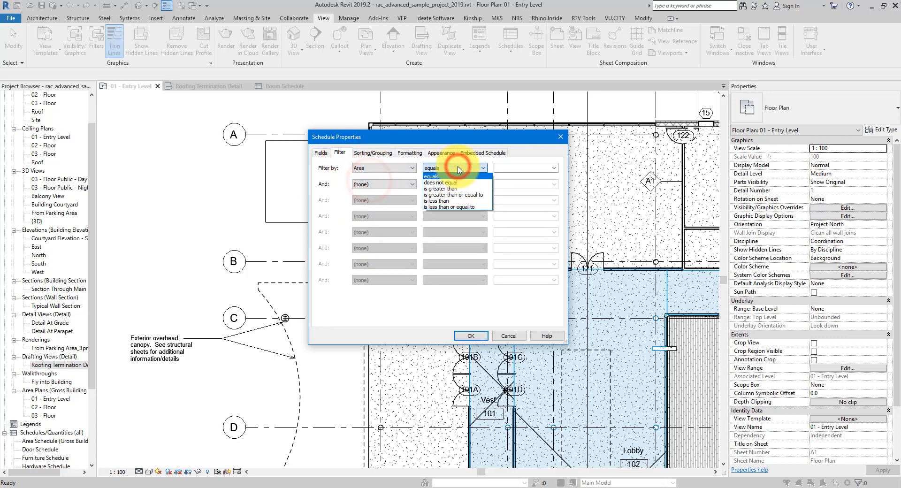
pyautogui.click(443, 201)
pyautogui.click(514, 168)
pyautogui.write('0')
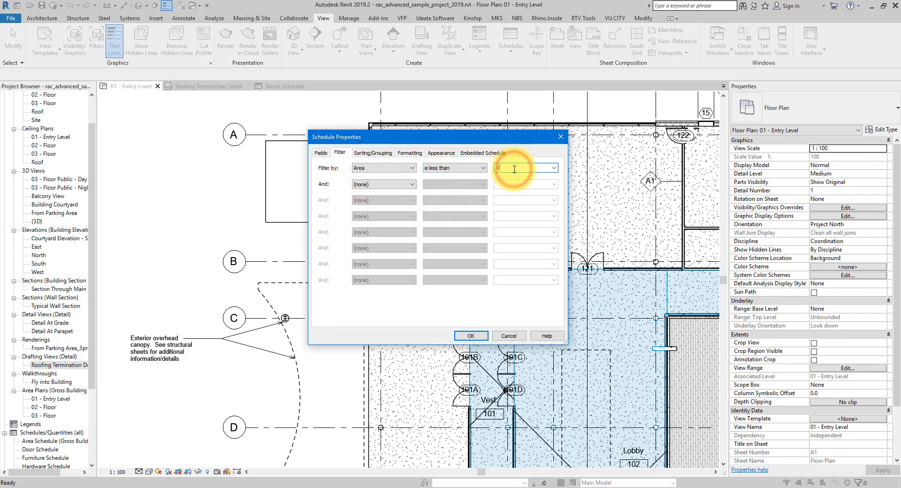
pyautogui.click(485, 333)
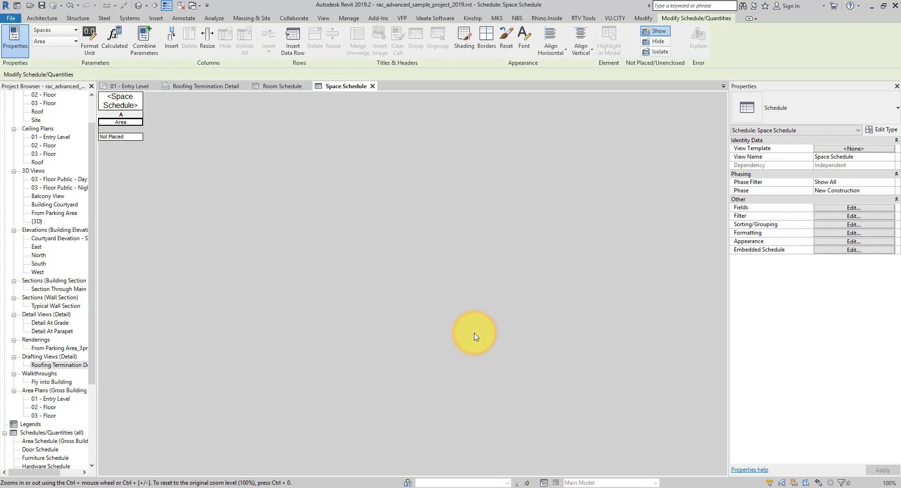
pyautogui.click(121, 136)
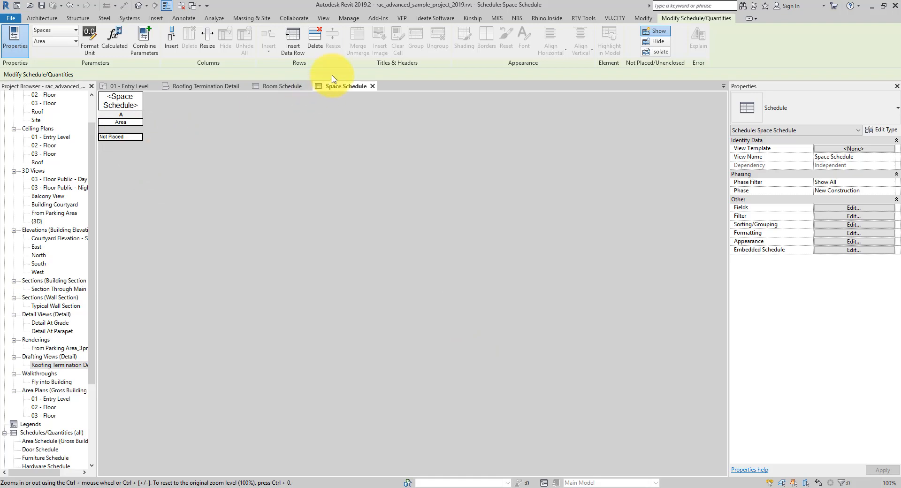
# Step: Delete the unplaced space through the space schedule and return to the 01 - Entry Level floor plan
pyautogui.click(314, 50)
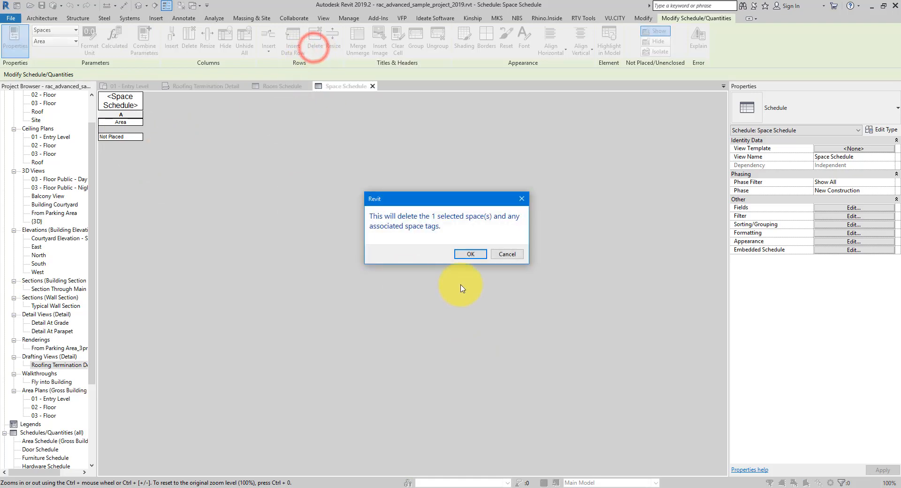
pyautogui.click(464, 255)
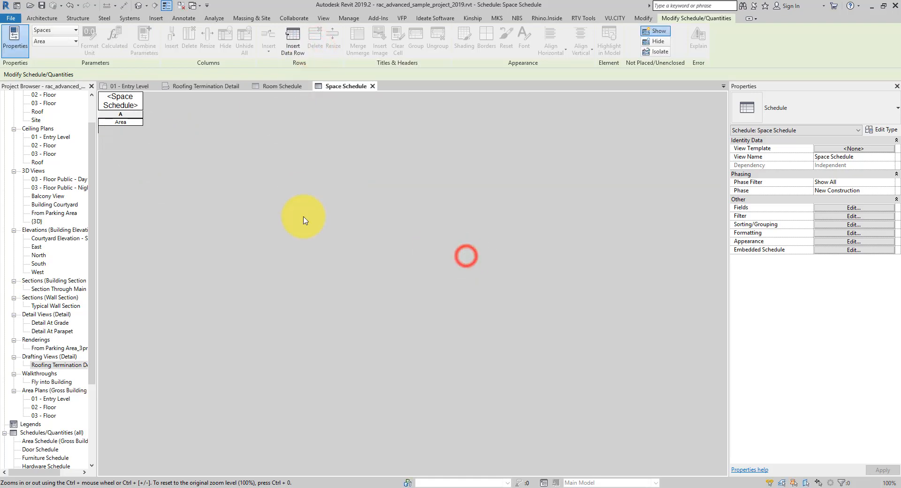
pyautogui.click(135, 87)
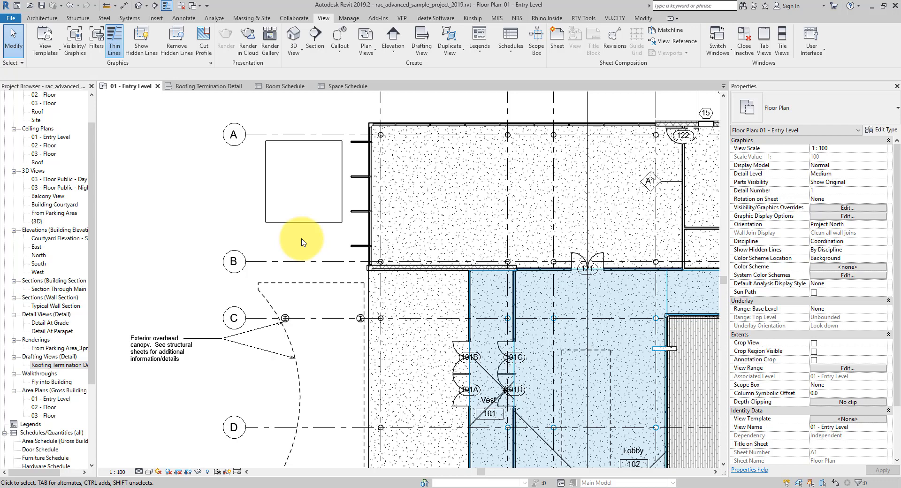
# Step: Open the M_Single-Flush family of door 109 at the Women room for editing
pyautogui.moveTo(409, 291); pyautogui.dragTo(417, 114, button='middle')
pyautogui.scroll(3, 396, 141)
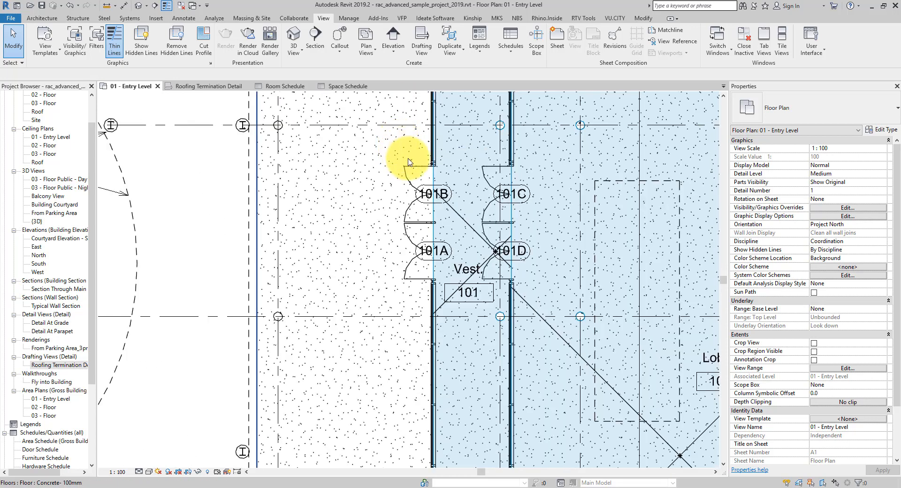
pyautogui.scroll(-3, 408, 159)
pyautogui.moveTo(476, 215); pyautogui.dragTo(435, 98, button='middle')
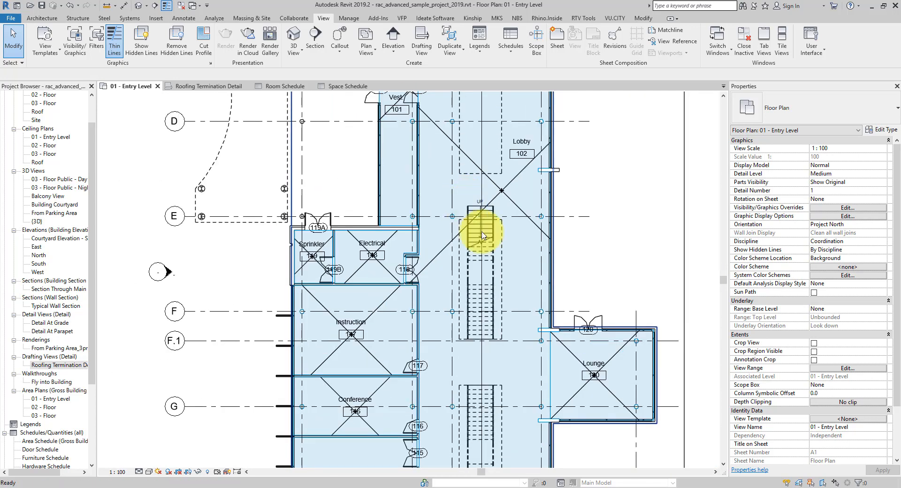
pyautogui.moveTo(602, 390); pyautogui.dragTo(587, 171, button='middle')
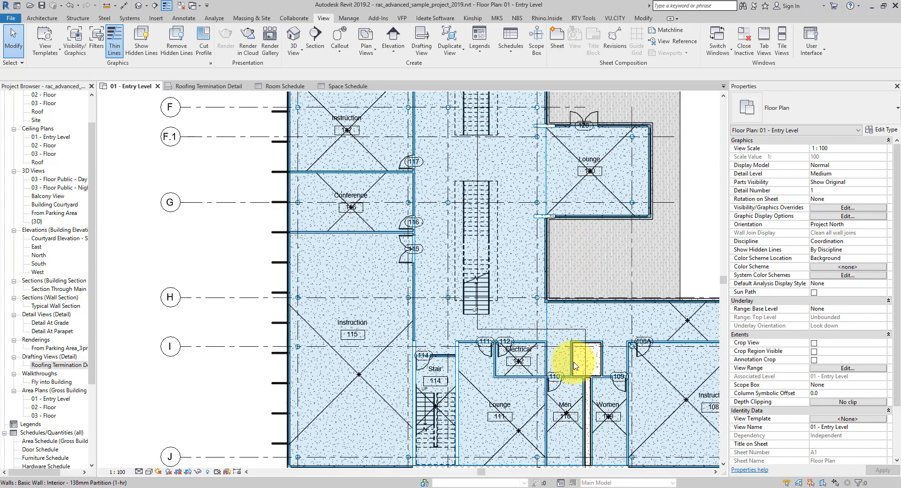
pyautogui.moveTo(497, 301); pyautogui.dragTo(412, 246, button='middle')
pyautogui.scroll(5, 532, 317)
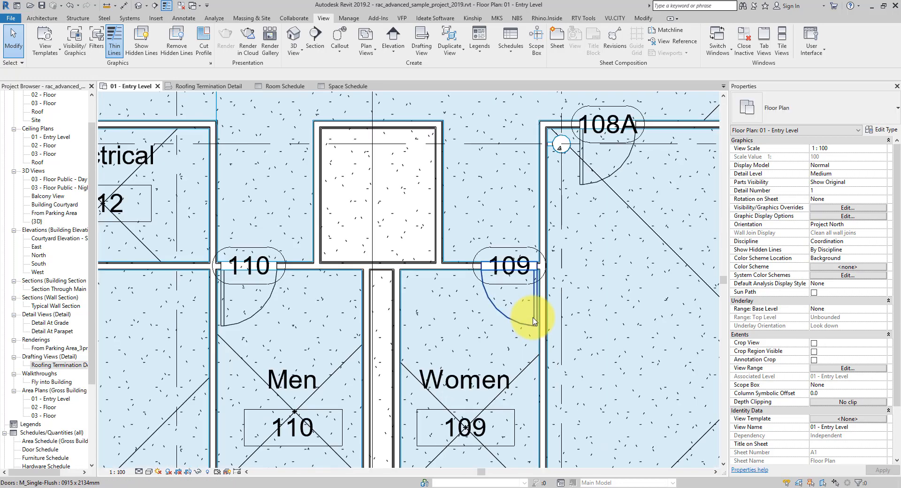
pyautogui.click(535, 310)
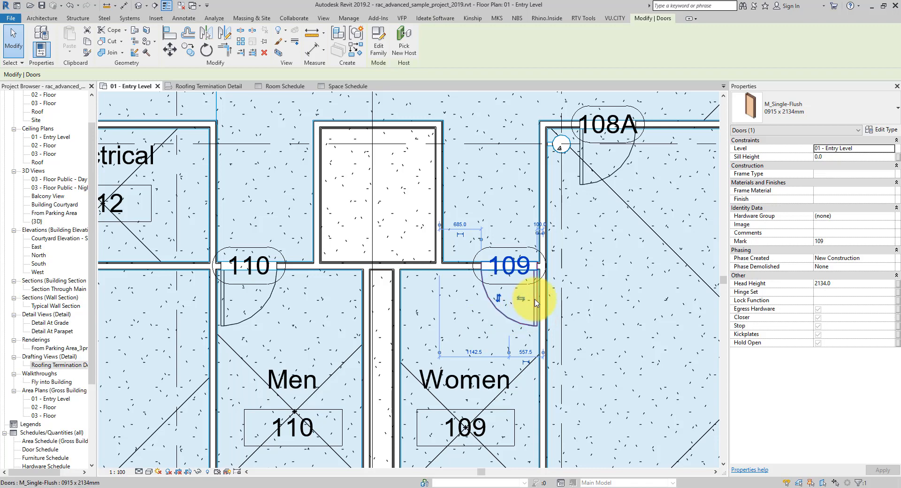
pyautogui.click(381, 50)
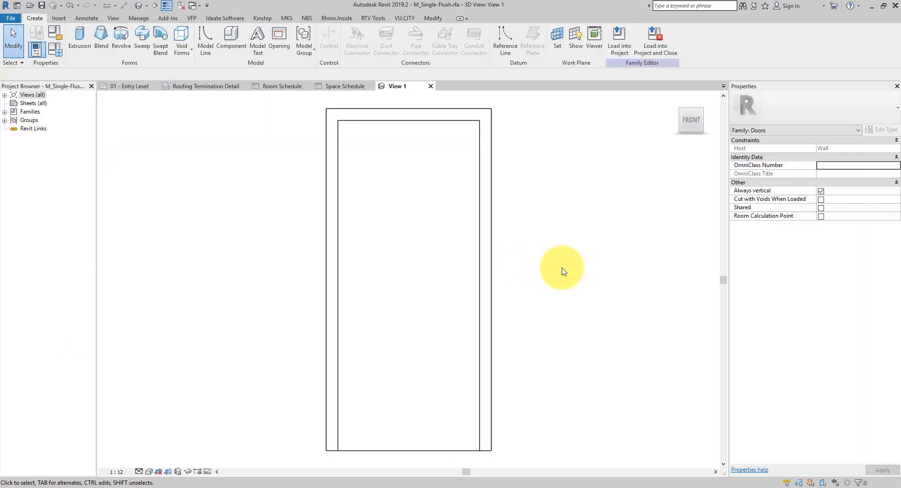
# Step: Purge all unused items from the door family, repeating the purge until no items are left to remove
pyautogui.moveTo(563, 267)
pyautogui.keyDown('shift'); pyautogui.mouseDown(button='middle')
pyautogui.moveTo(573, 335)
pyautogui.moveTo(529, 328)
pyautogui.mouseUp(button='middle'); pyautogui.keyUp('shift')
pyautogui.scroll(-2, 533, 329)
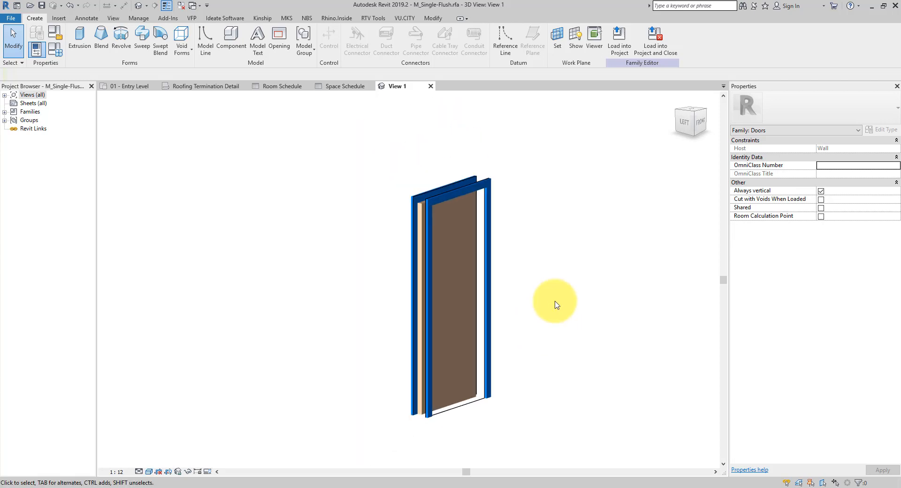
pyautogui.keyDown('shift'); pyautogui.moveTo(565, 286); pyautogui.dragTo(547, 303, button='middle'); pyautogui.keyUp('shift')
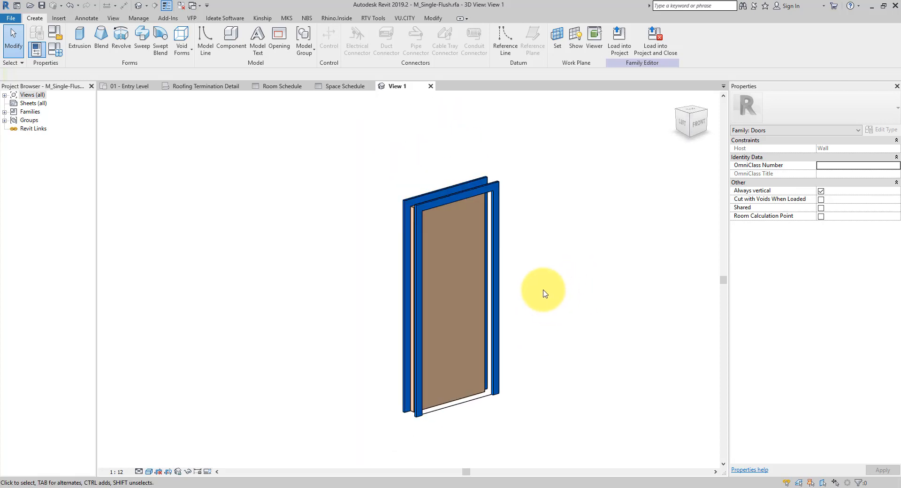
pyautogui.click(138, 18)
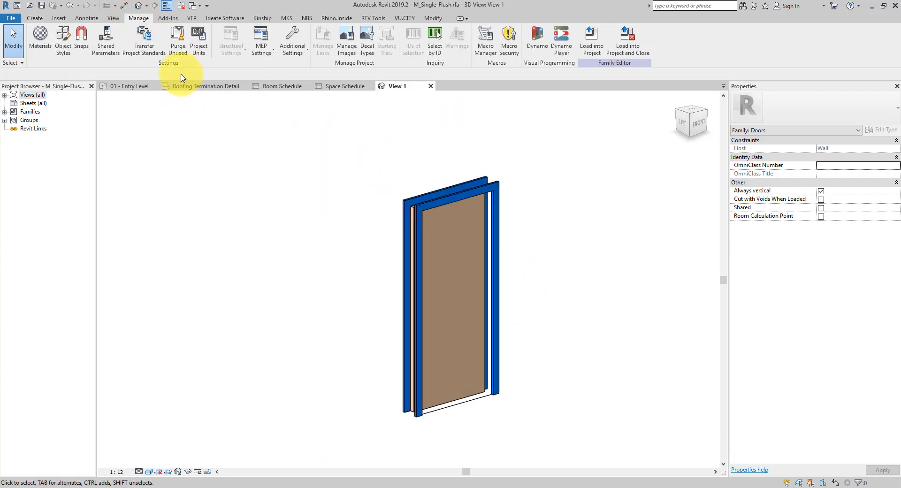
pyautogui.click(178, 40)
pyautogui.moveTo(231, 136); pyautogui.dragTo(197, 124)
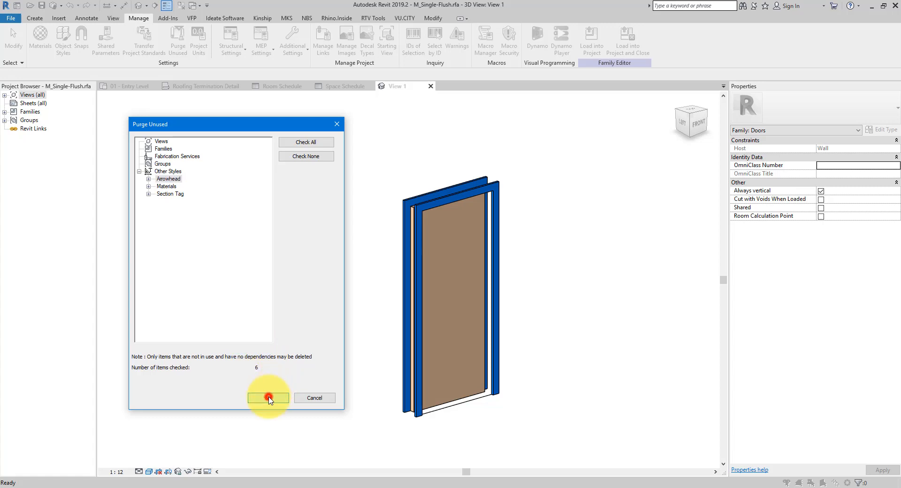
pyautogui.click(268, 398)
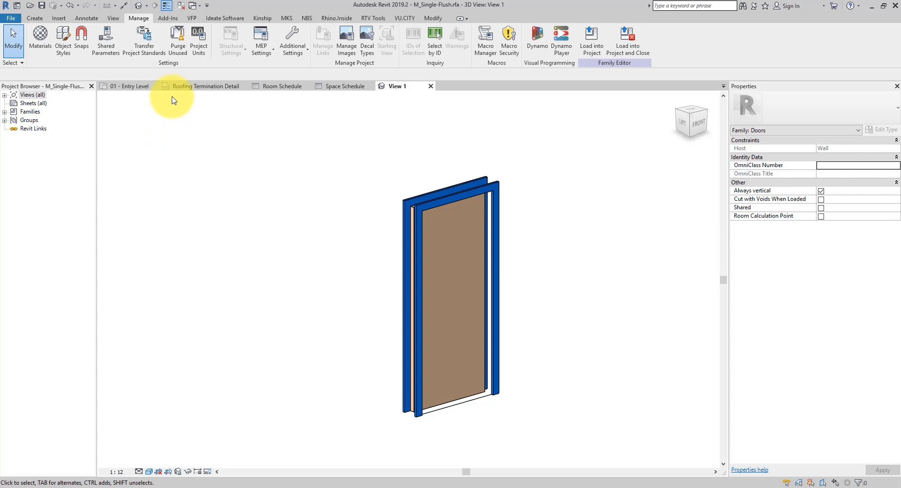
pyautogui.click(178, 40)
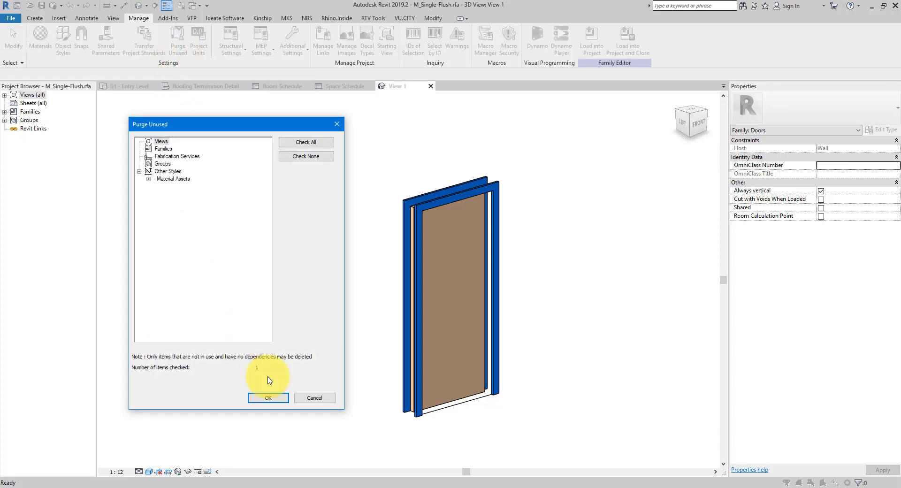
pyautogui.click(266, 397)
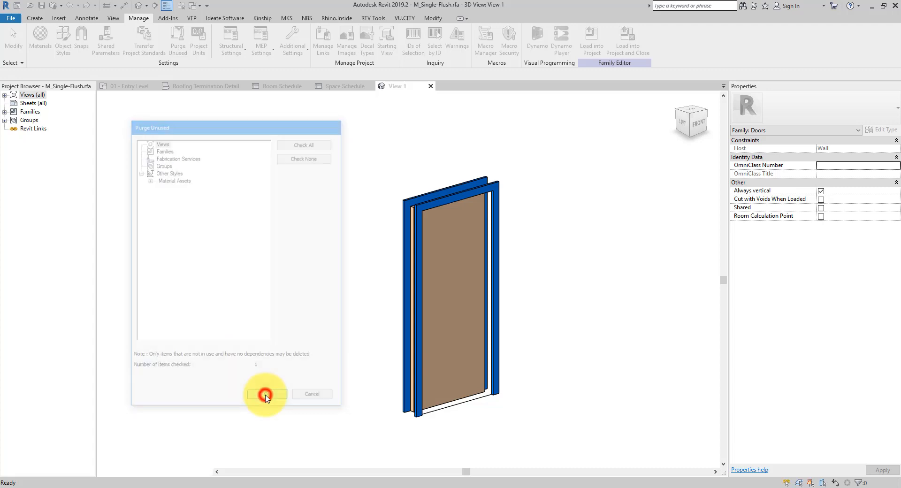
pyautogui.click(179, 53)
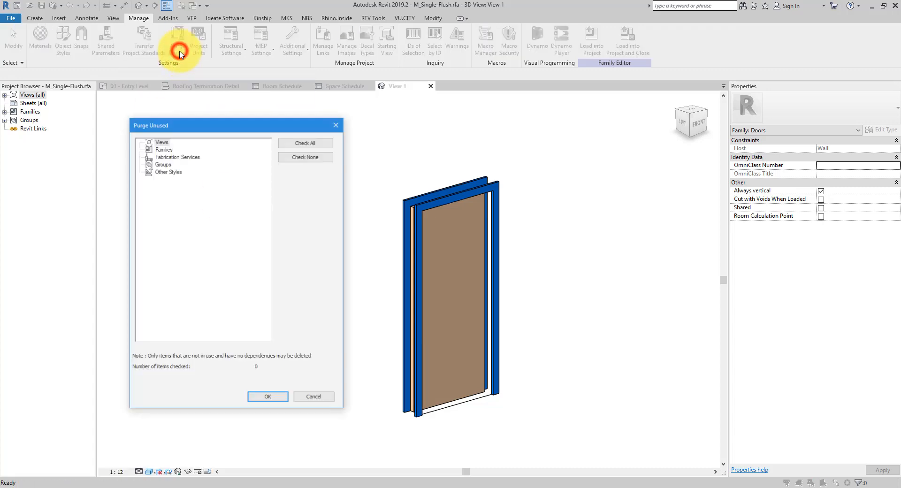
pyautogui.click(267, 397)
# Step: Load the purged door family into the project, overwriting the existing version, and select door 109 in the plan
pyautogui.click(591, 54)
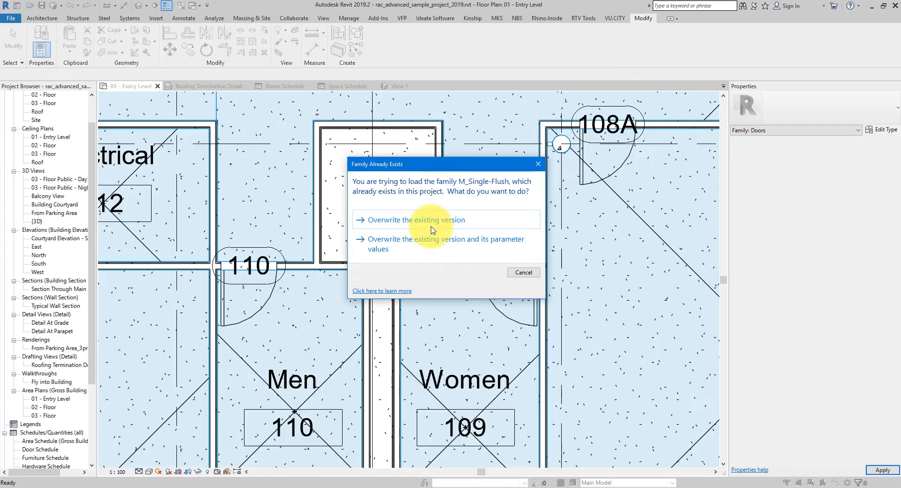
pyautogui.click(415, 217)
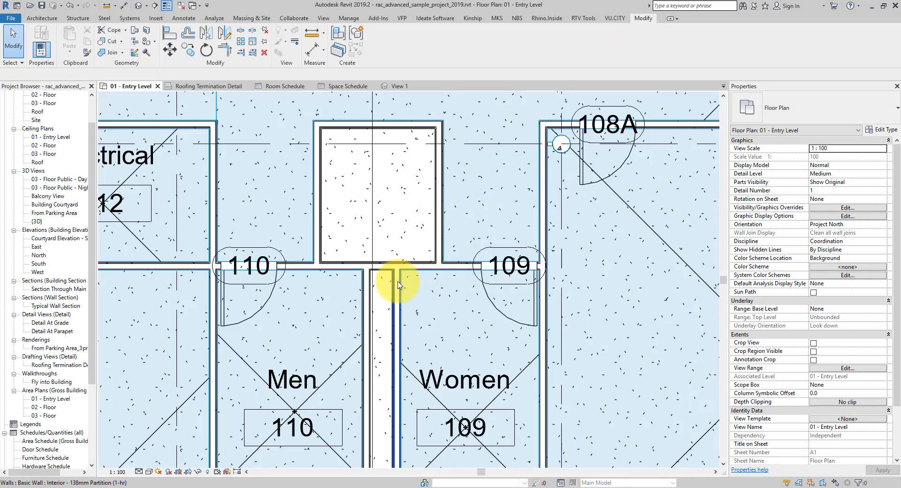
pyautogui.moveTo(603, 244); pyautogui.dragTo(366, 334, button='middle')
pyautogui.scroll(-2, 366, 335)
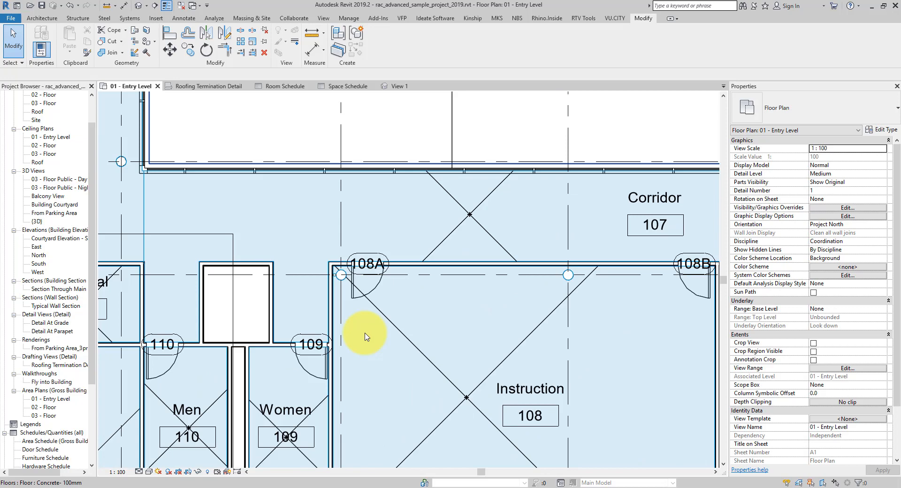
pyautogui.click(326, 380)
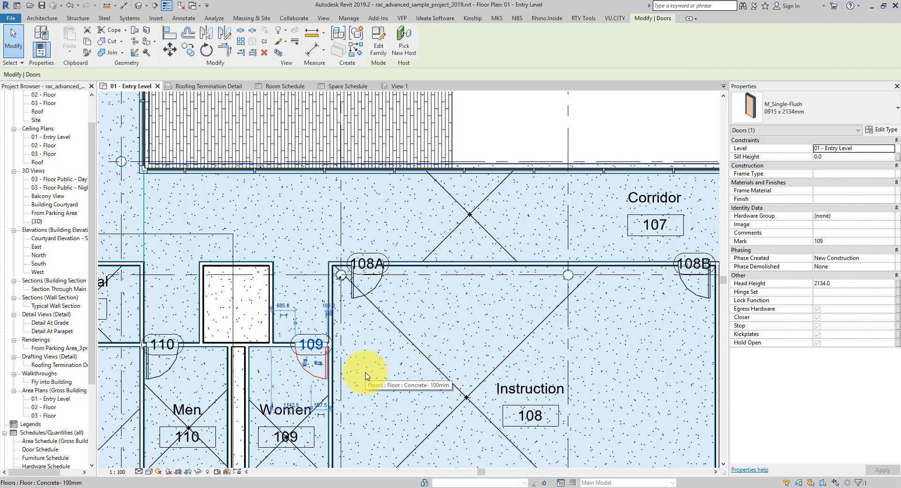
pyautogui.scroll(-5, 365, 376)
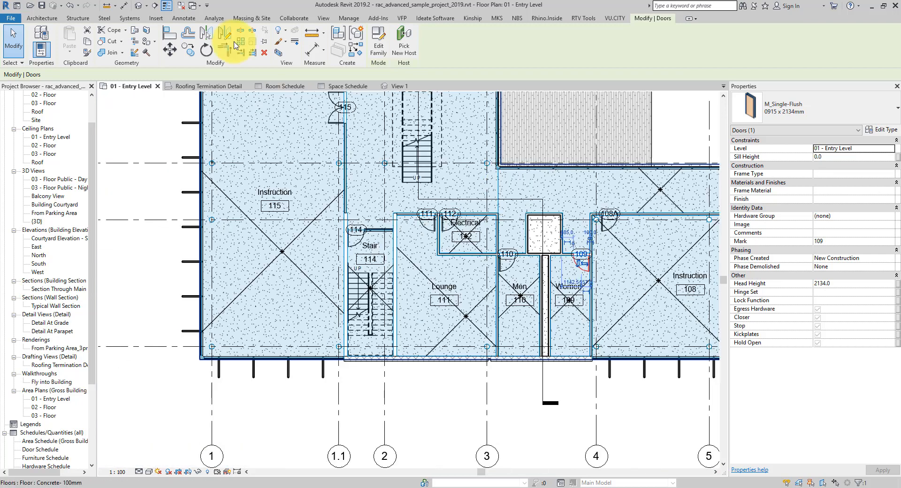
# Step: Select the Couch-Viper couch behind the curtain wall in the default 3D view and open its family for editing
pyautogui.click(139, 6)
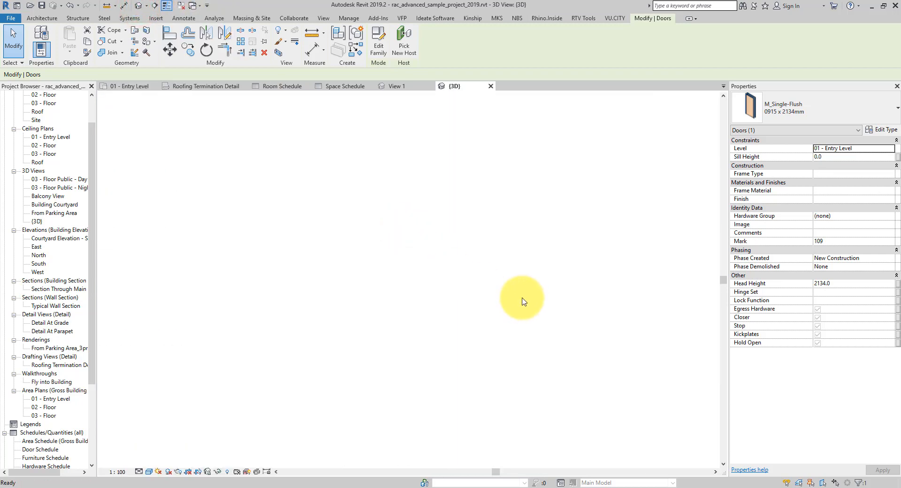
pyautogui.scroll(10, 368, 227)
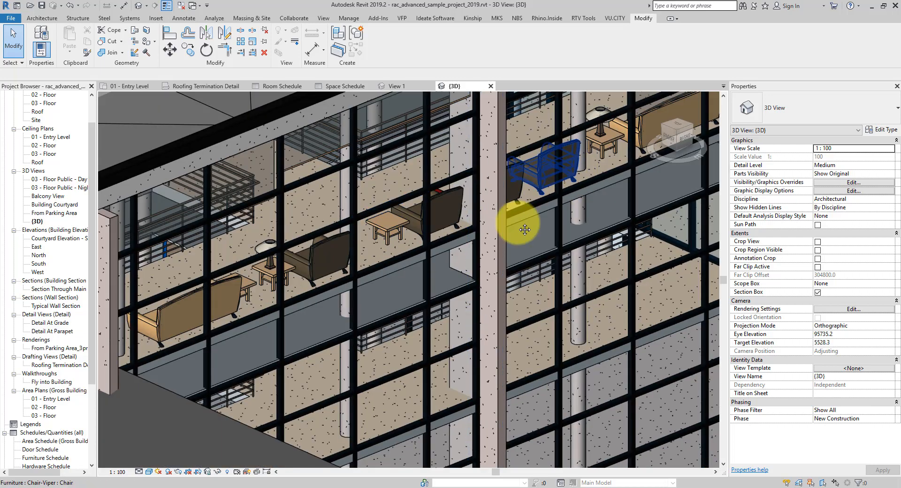
pyautogui.moveTo(525, 229); pyautogui.dragTo(484, 258, button='middle')
pyautogui.scroll(2, 558, 206)
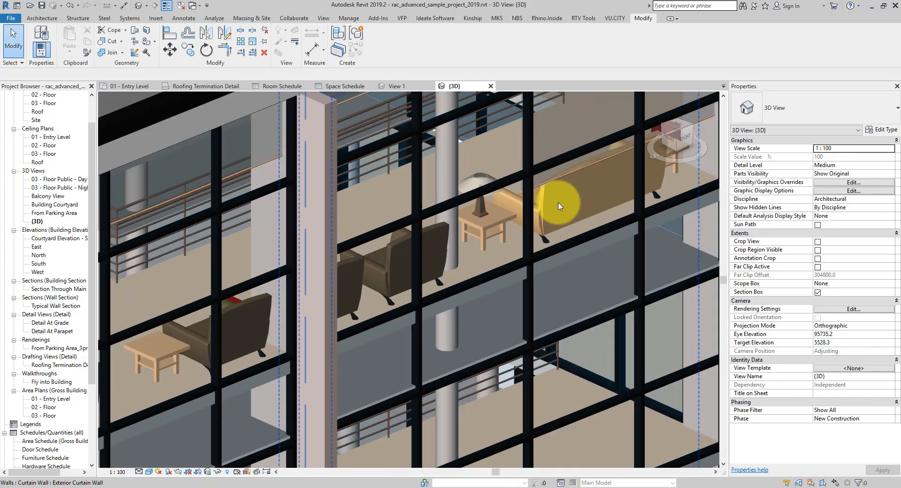
pyautogui.press('w')
pyautogui.press('f')
pyautogui.click(559, 209)
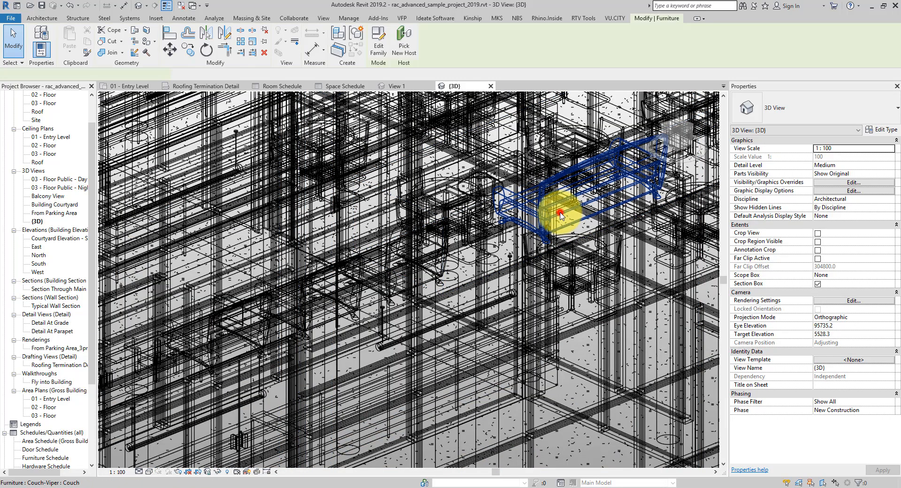
pyautogui.press('s')
pyautogui.press('d')
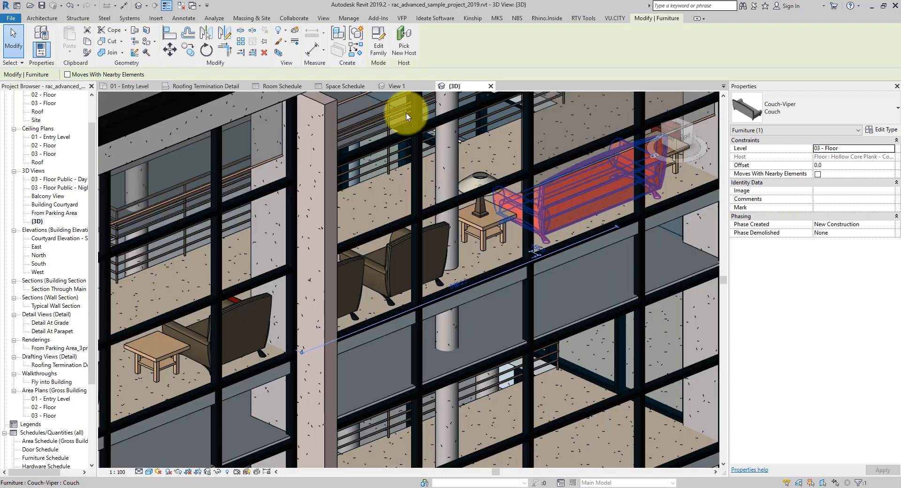
pyautogui.click(378, 47)
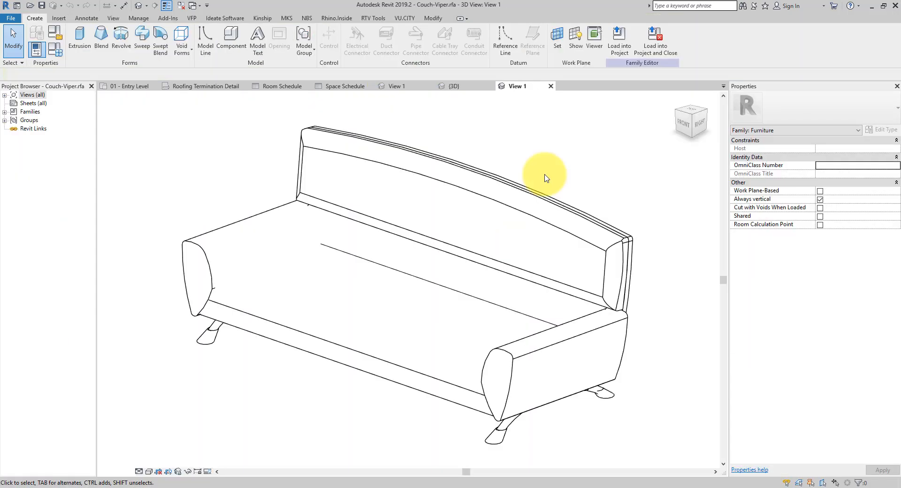
# Step: Find the nested Table-Night Stand furniture family inside the couch family and open it for editing
pyautogui.click(170, 152)
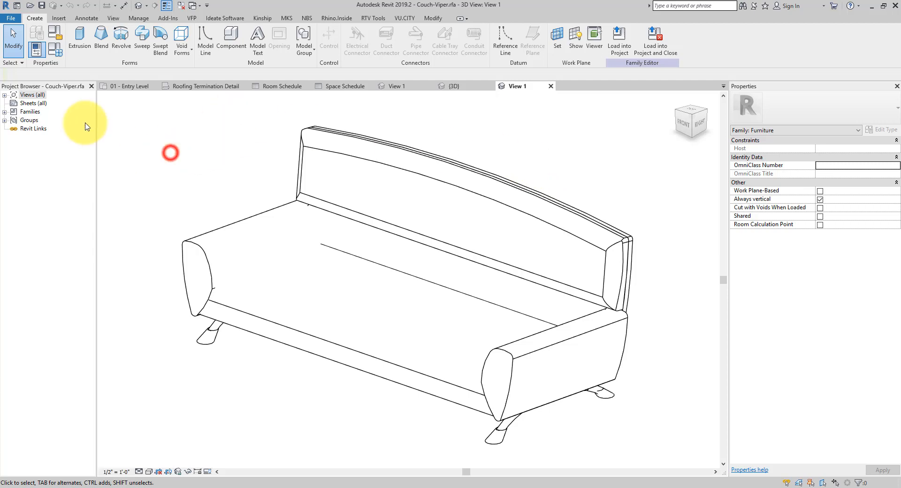
pyautogui.doubleClick(30, 112)
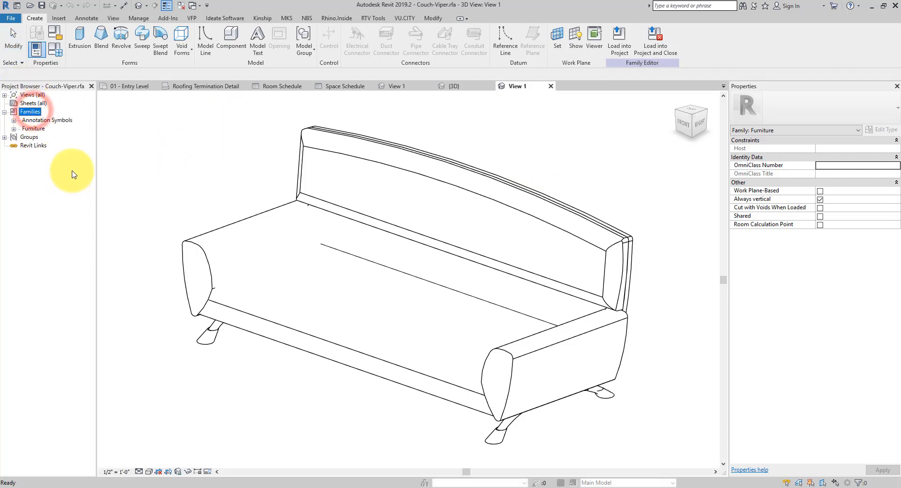
pyautogui.click(435, 156)
pyautogui.moveTo(469, 135); pyautogui.dragTo(425, 224)
pyautogui.click(196, 167)
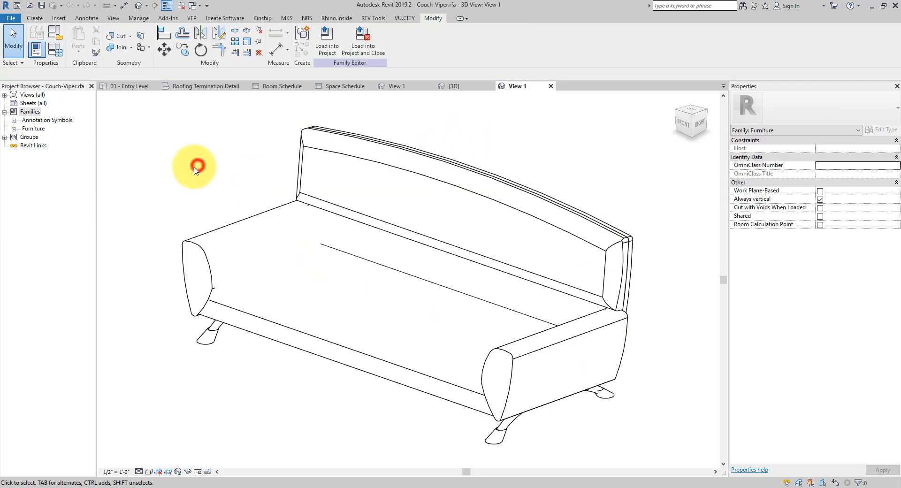
pyautogui.doubleClick(34, 129)
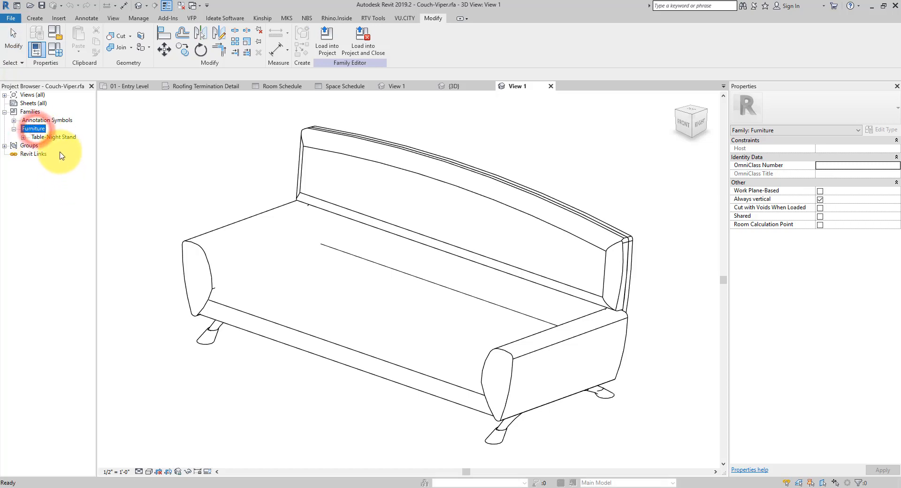
pyautogui.click(57, 137)
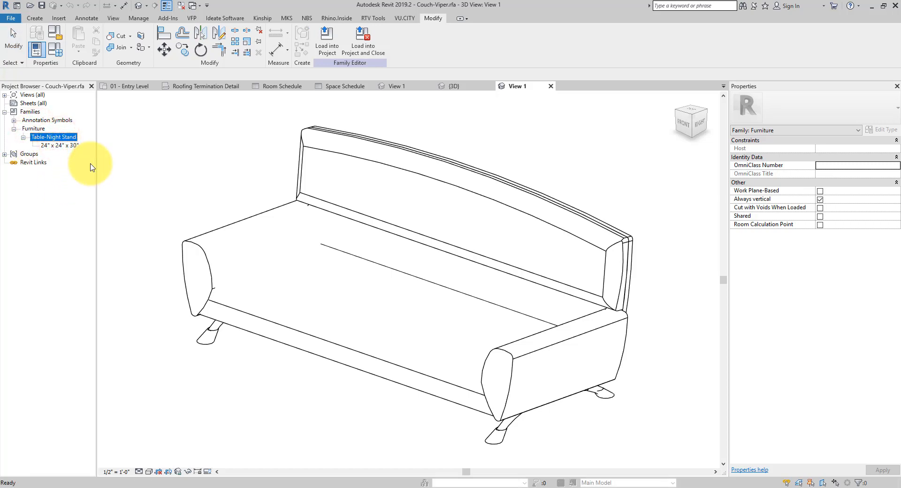
pyautogui.rightClick(64, 137)
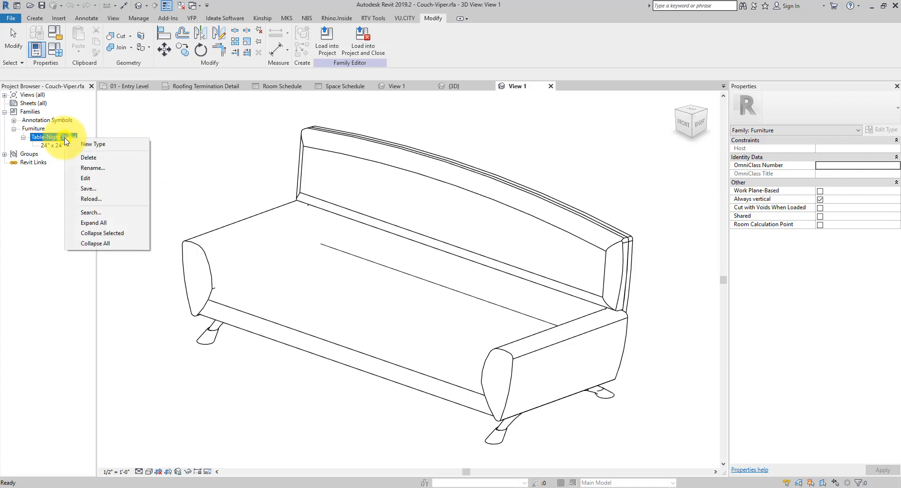
pyautogui.click(107, 179)
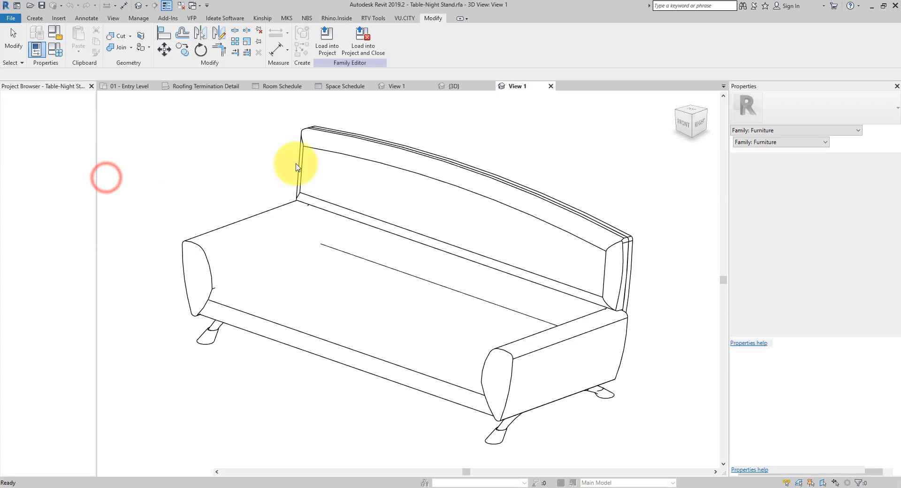
# Step: Display the Table-Night Stand family in the Shaded visual style and orbit around the table
pyautogui.scroll(-2, 557, 318)
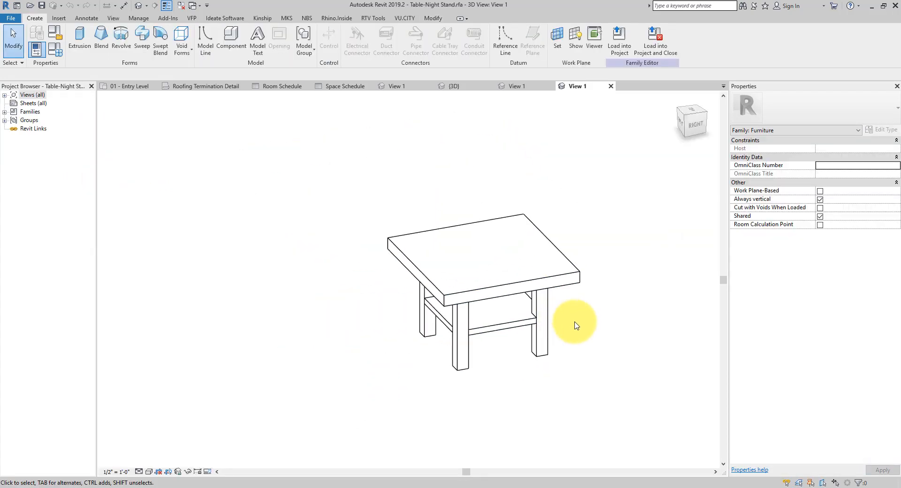
pyautogui.press('s')
pyautogui.press('d')
pyautogui.moveTo(582, 346)
pyautogui.keyDown('shift'); pyautogui.mouseDown(button='middle')
pyautogui.moveTo(483, 337)
pyautogui.moveTo(494, 145)
pyautogui.moveTo(520, 179)
pyautogui.moveTo(520, 167)
pyautogui.mouseUp(button='middle'); pyautogui.keyUp('shift')
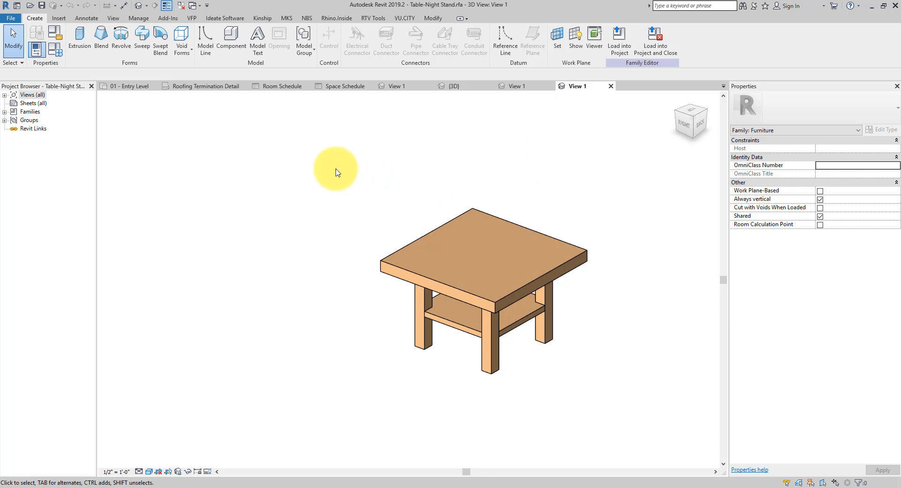
# Step: Purge all unused items from the Table-Night Stand family, repeating the purge until no items are left to remove
pyautogui.click(139, 18)
pyautogui.click(182, 47)
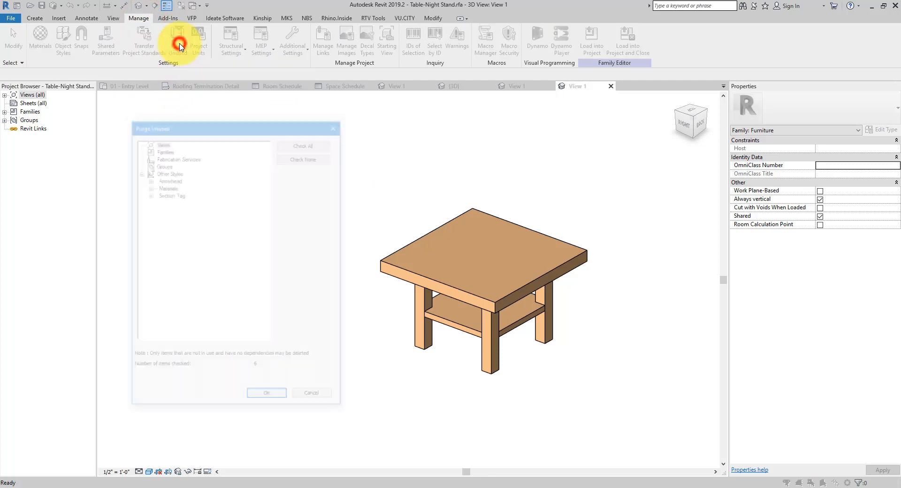
pyautogui.click(273, 398)
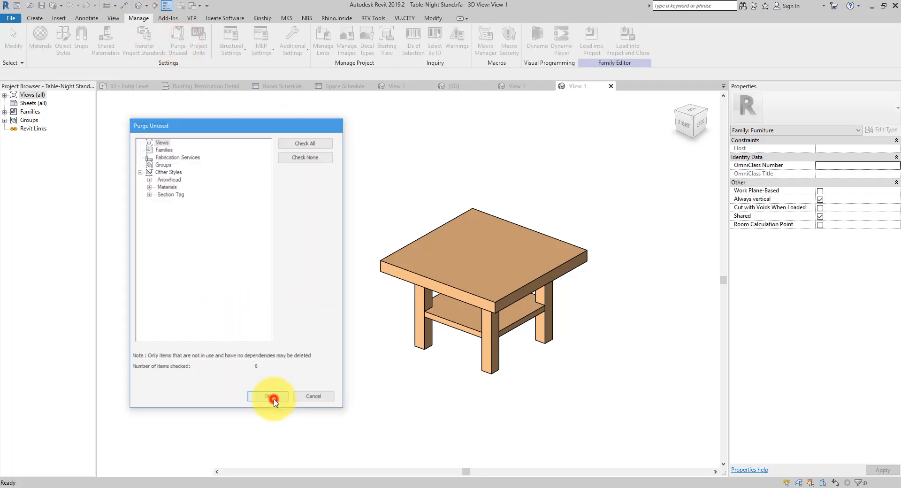
pyautogui.click(178, 46)
pyautogui.press('Return')
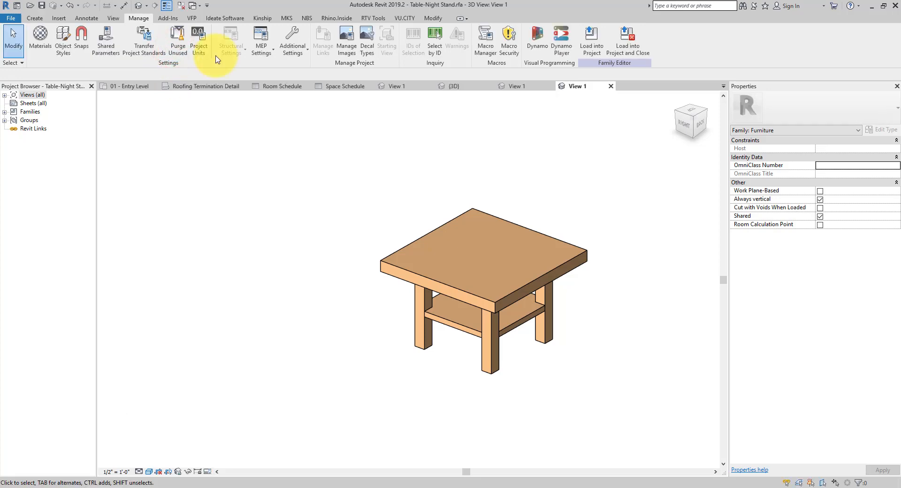
pyautogui.click(176, 45)
pyautogui.press('Return')
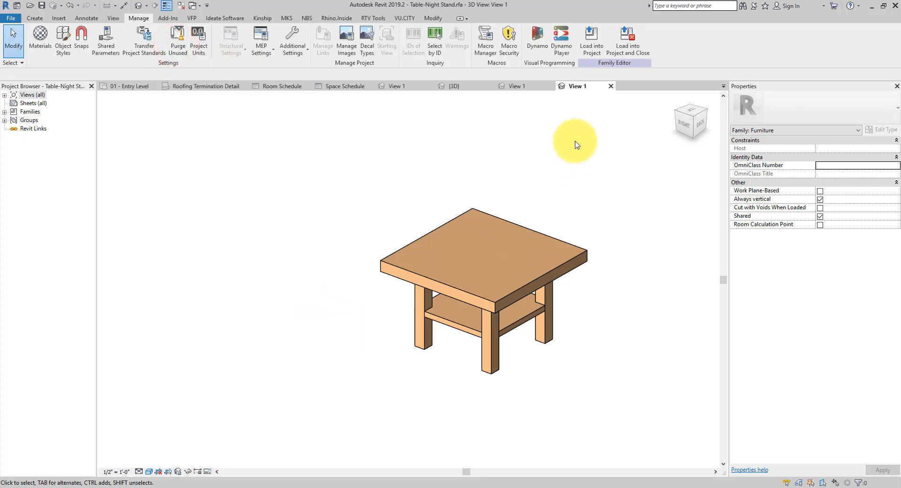
# Step: Load the purged nightstand family into Couch-Viper.rfa only, overwriting the existing version
pyautogui.click(588, 44)
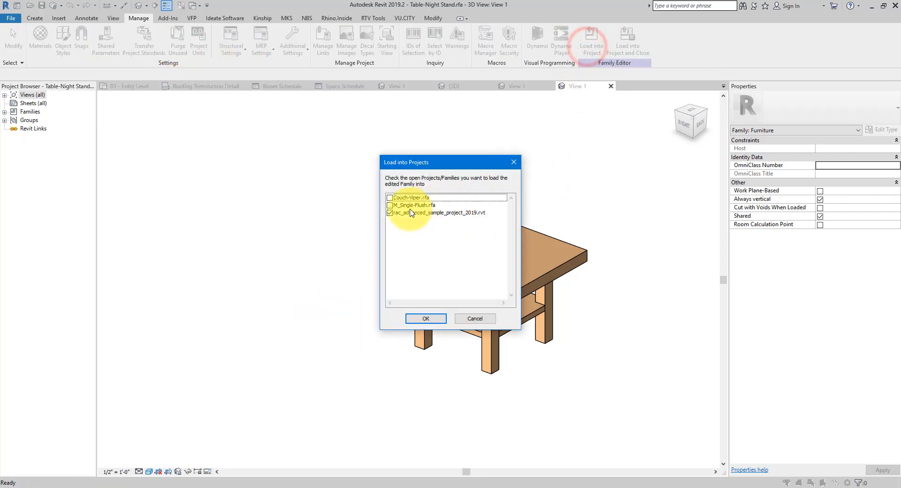
pyautogui.click(390, 213)
pyautogui.click(407, 197)
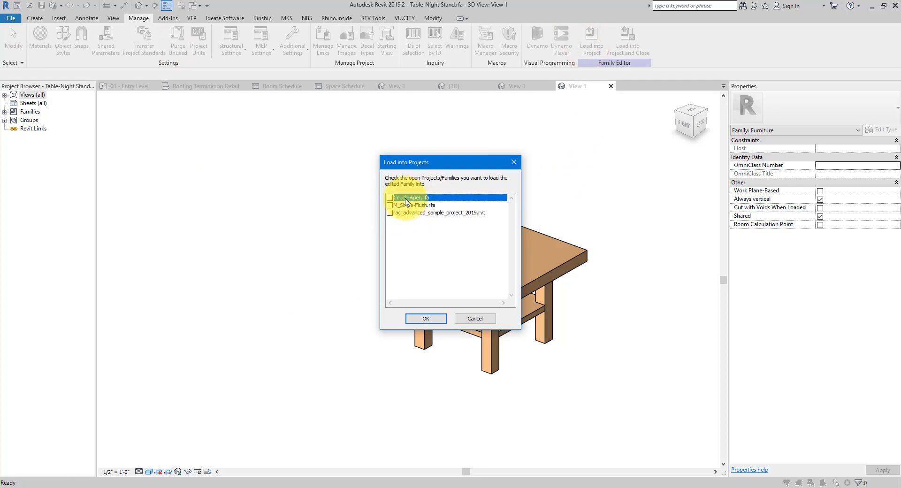
pyautogui.click(390, 198)
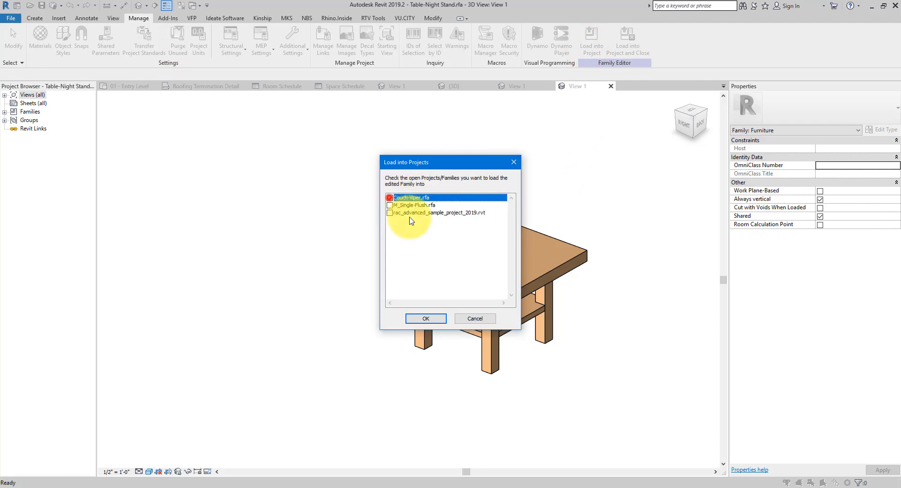
pyautogui.click(426, 319)
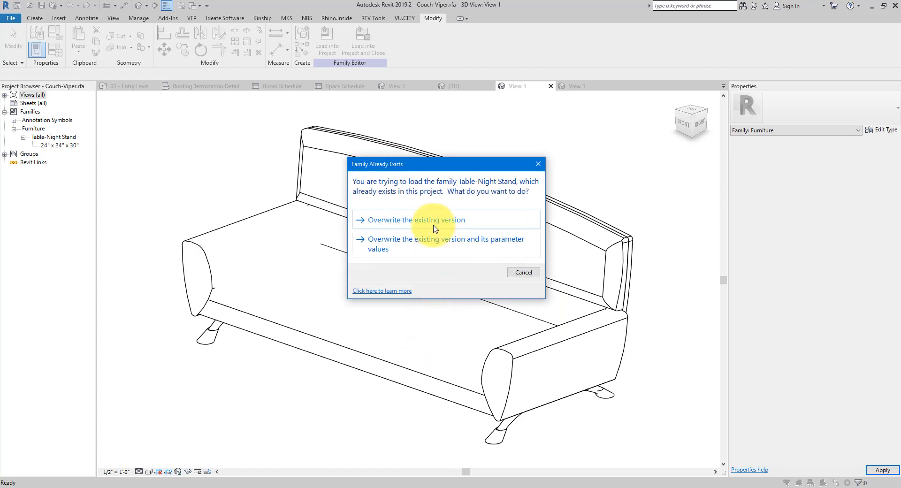
pyautogui.click(434, 226)
pyautogui.click(177, 148)
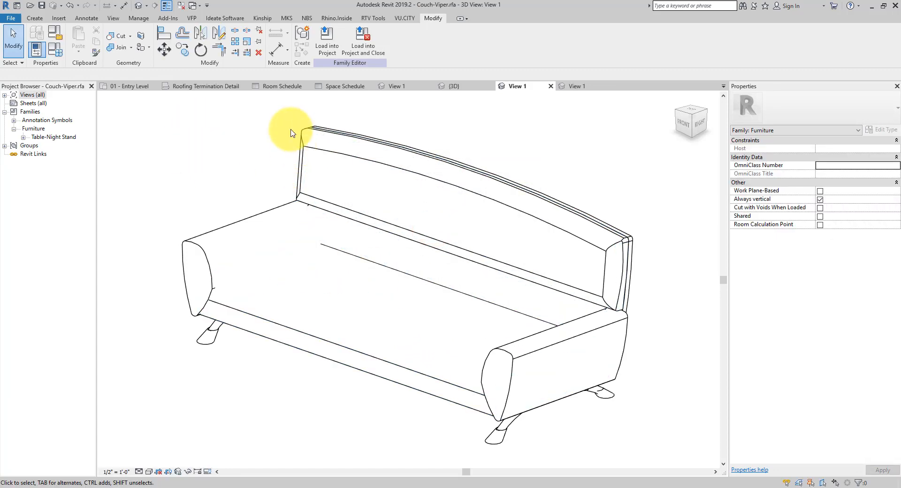
# Step: Purge all unused items from the Couch-Viper family, repeating the purge until nothing is left to remove
pyautogui.click(139, 18)
pyautogui.click(177, 41)
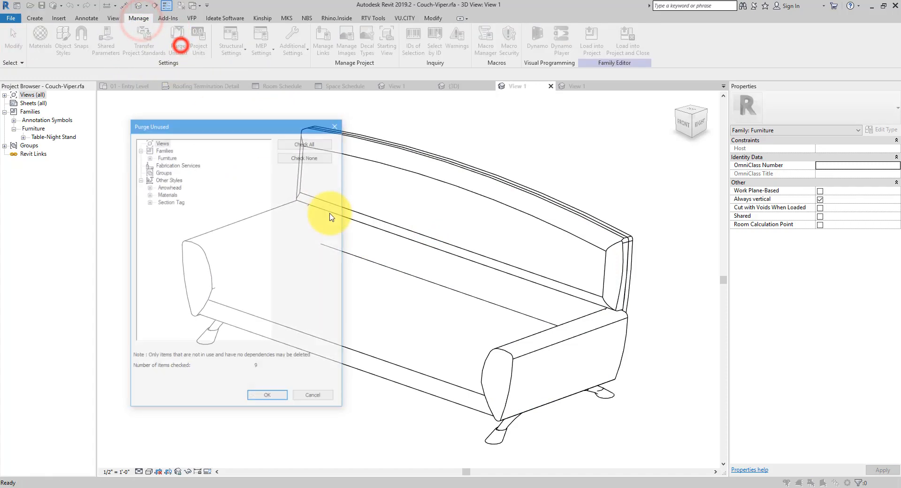
pyautogui.click(280, 395)
pyautogui.click(171, 46)
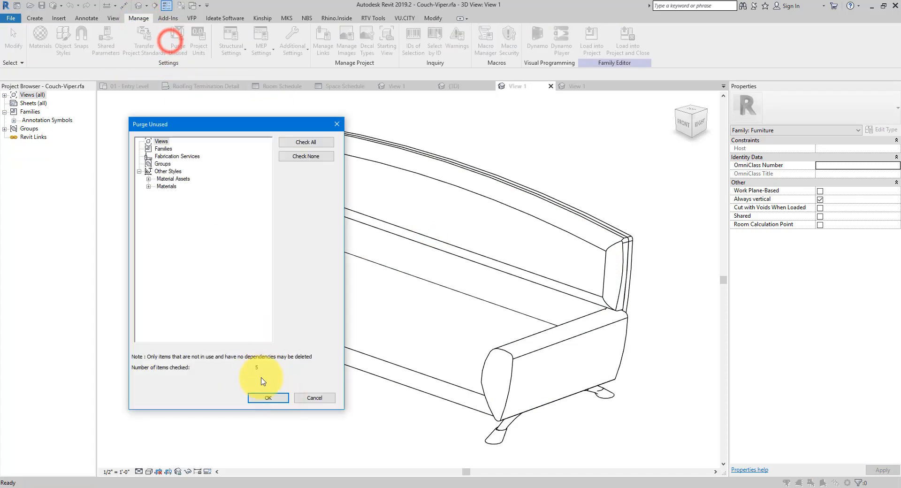
pyautogui.click(263, 396)
pyautogui.click(177, 46)
pyautogui.click(259, 396)
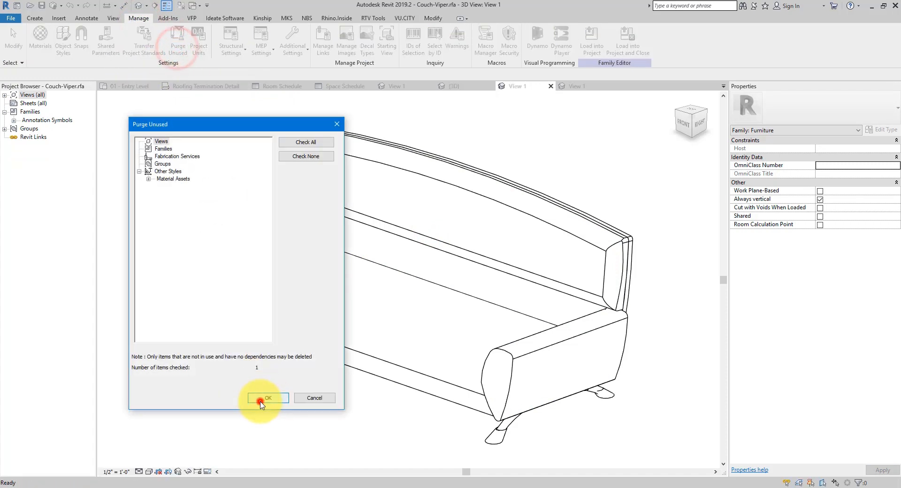
pyautogui.click(177, 45)
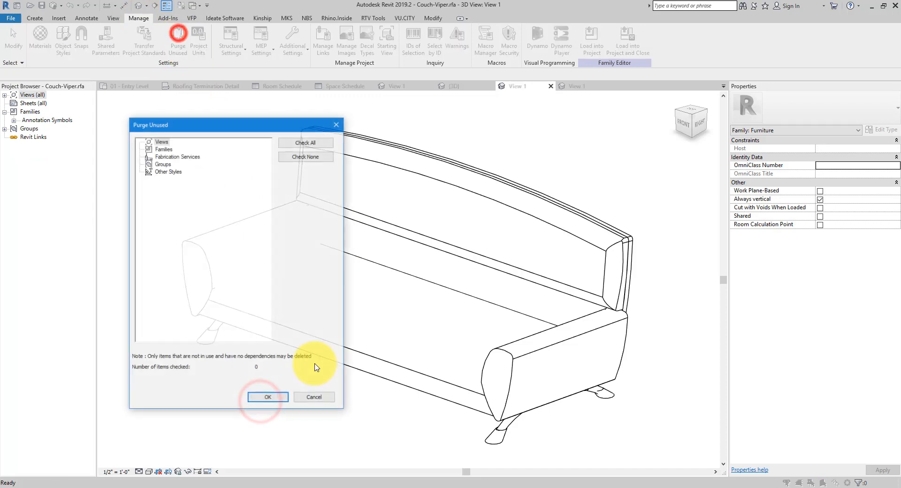
pyautogui.click(276, 402)
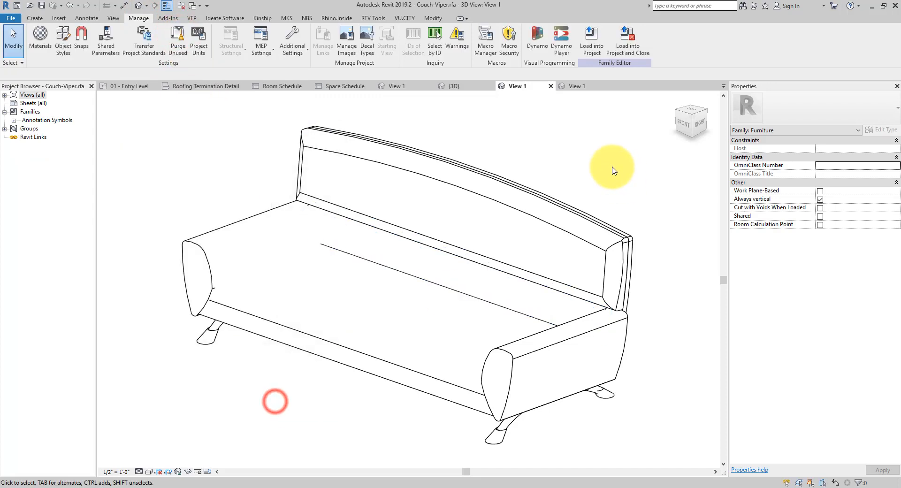
# Step: Load the purged couch family into rac_advanced_sample_project_2019.rvt, overwriting the existing version
pyautogui.click(594, 48)
pyautogui.click(390, 205)
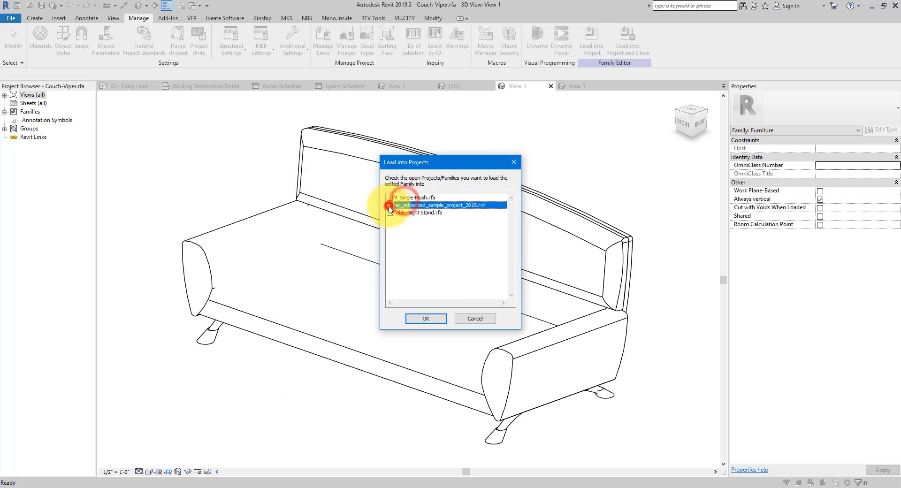
pyautogui.click(414, 324)
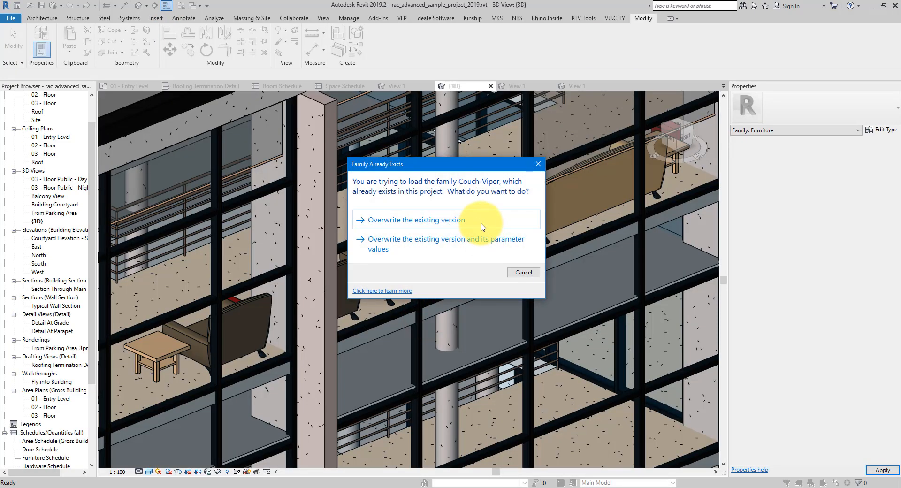
pyautogui.click(444, 219)
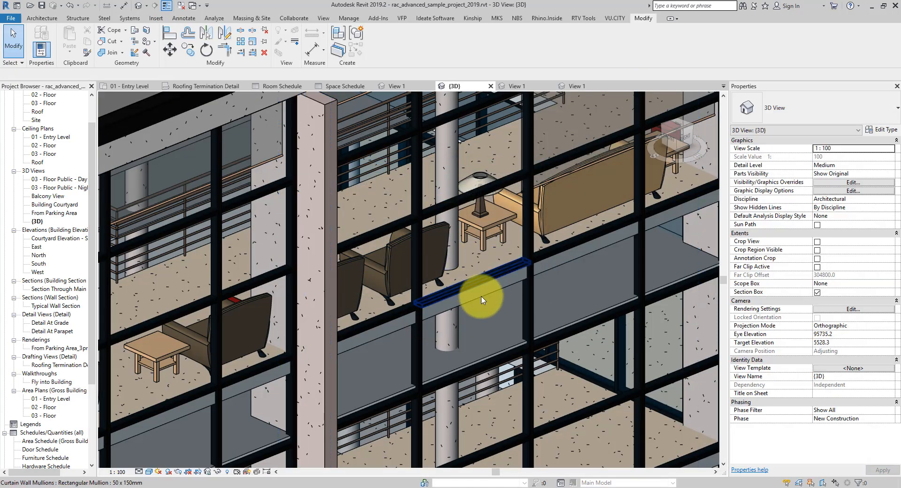
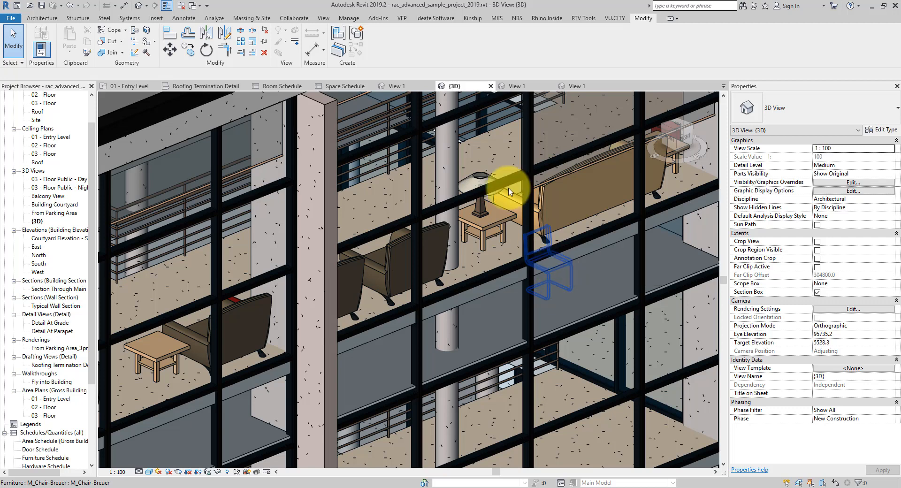
# Step: Start the RV FamilyPurge add-in and enlarge its window to full screen height beside the model
pyautogui.click(378, 18)
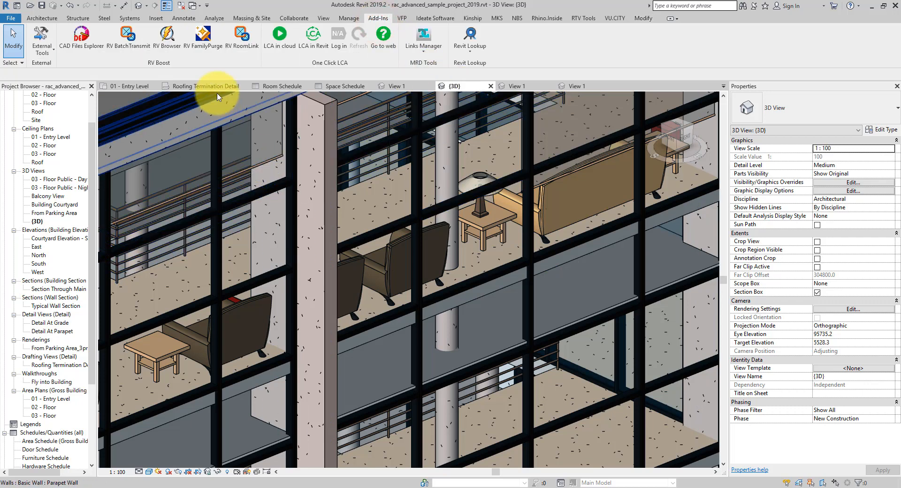
pyautogui.click(203, 49)
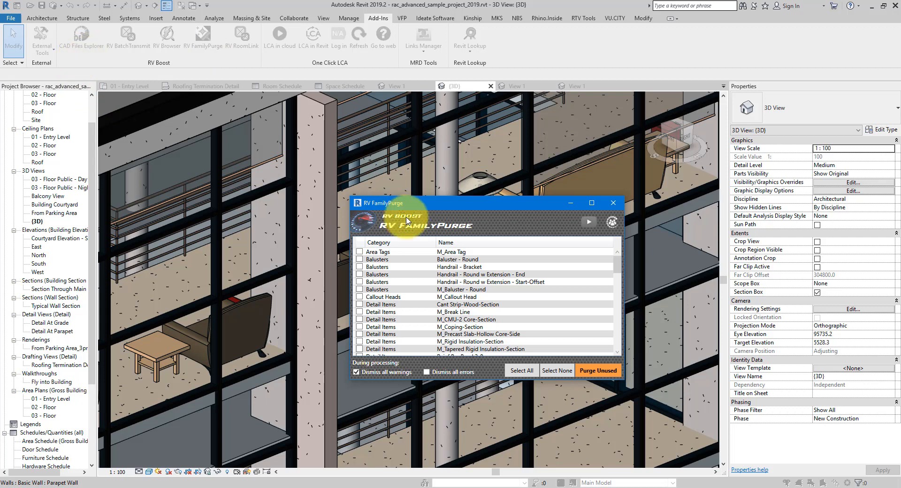
pyautogui.moveTo(414, 206); pyautogui.dragTo(657, 202)
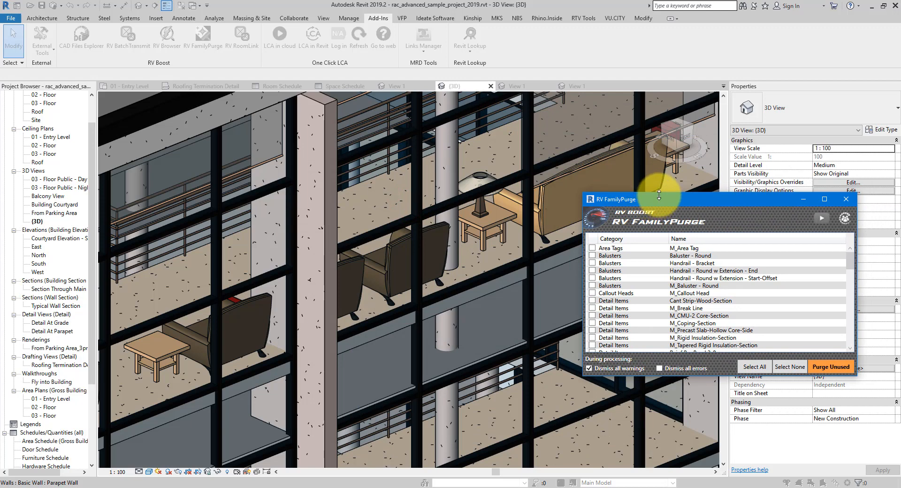
pyautogui.doubleClick(665, 192)
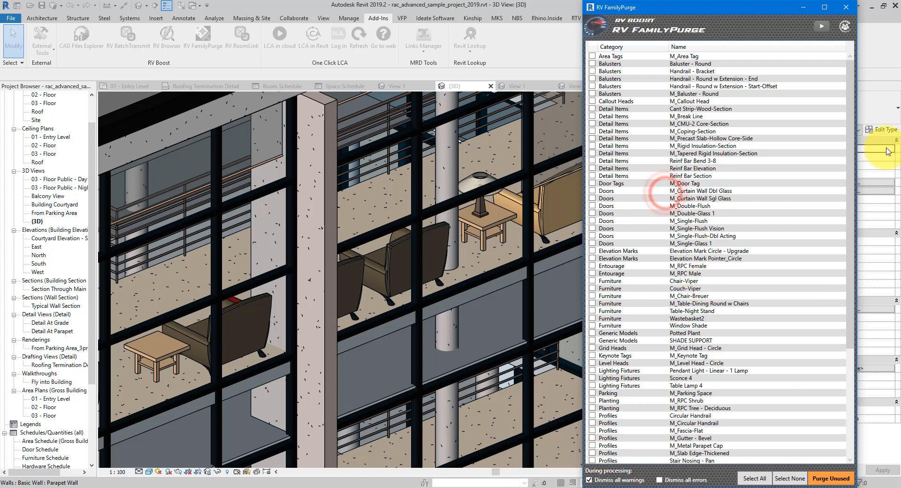
# Step: Examine the project families offered for purging, from doors and detail items to furniture, profiles and section marks
pyautogui.moveTo(851, 143); pyautogui.dragTo(865, 121)
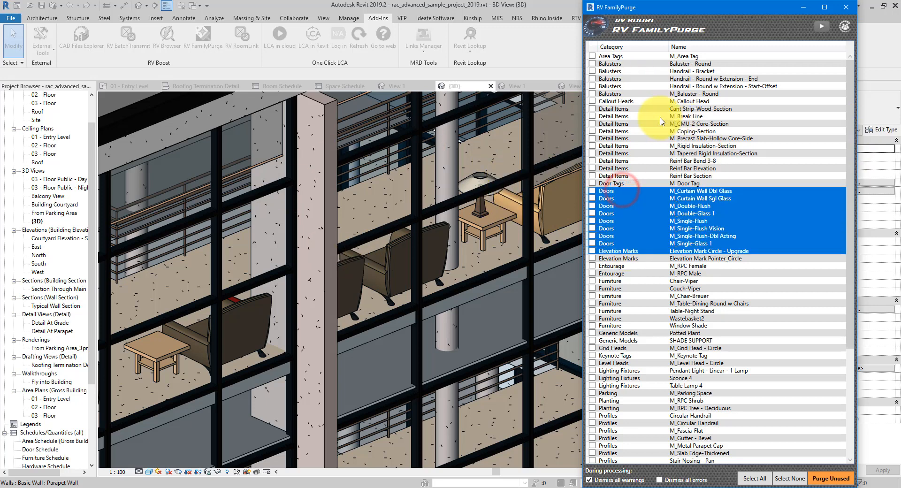
pyautogui.moveTo(643, 112); pyautogui.dragTo(647, 185)
pyautogui.scroll(-6, 658, 200)
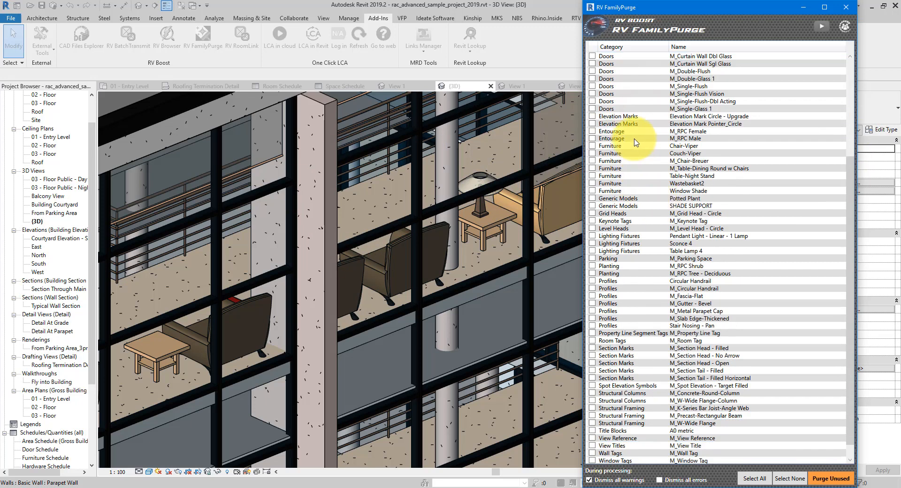
pyautogui.moveTo(634, 123); pyautogui.dragTo(639, 190)
pyautogui.click(706, 155)
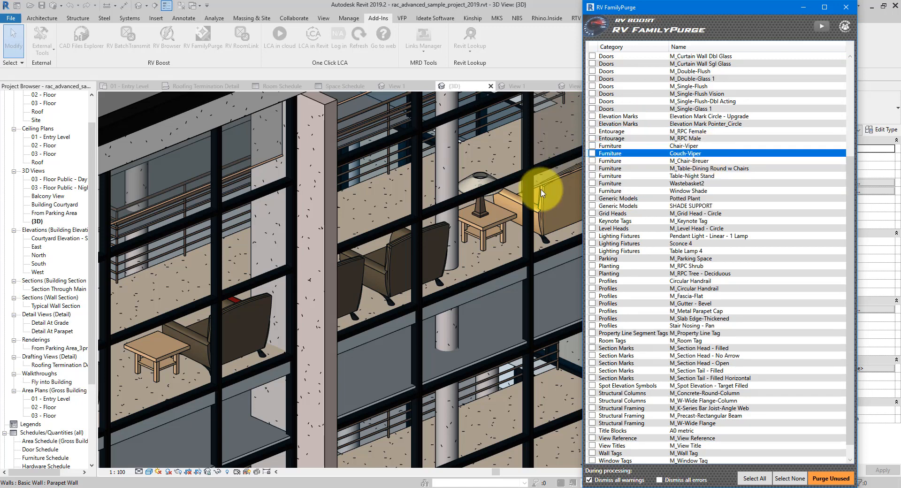
pyautogui.scroll(-1, 633, 264)
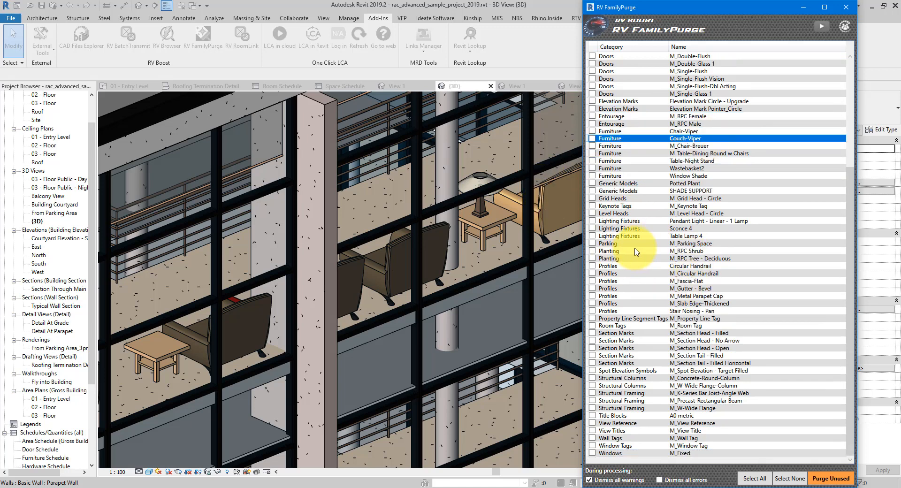
pyautogui.moveTo(635, 248); pyautogui.dragTo(637, 306)
pyautogui.click(674, 275)
pyautogui.click(668, 336)
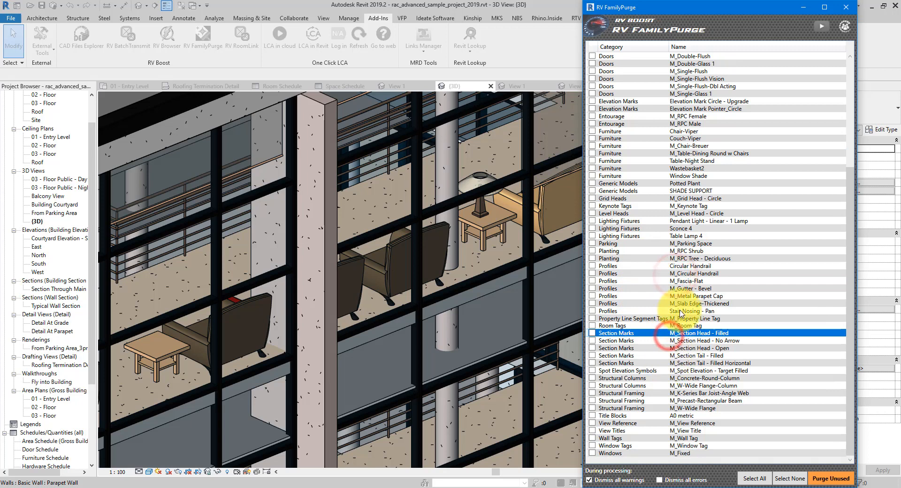
pyautogui.scroll(7, 681, 313)
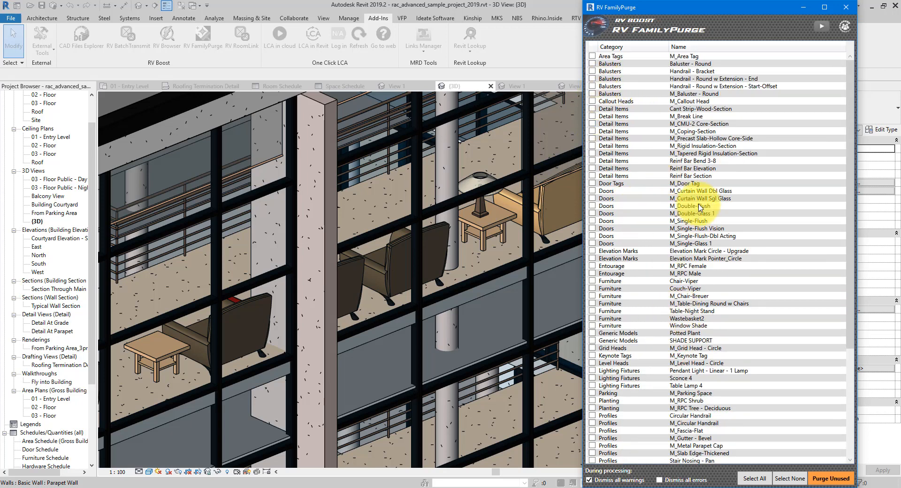
# Step: Mark all families of the Doors and Furniture categories for purging
pyautogui.moveTo(629, 190); pyautogui.dragTo(629, 243)
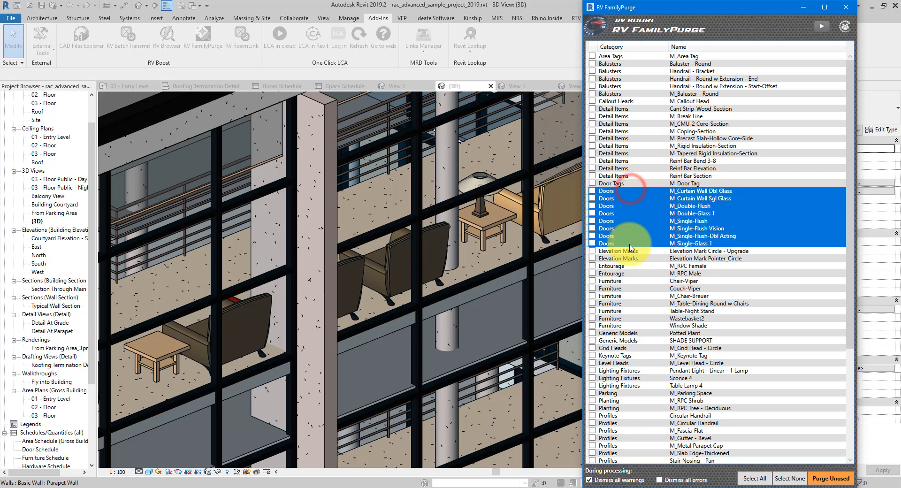
pyautogui.click(593, 191)
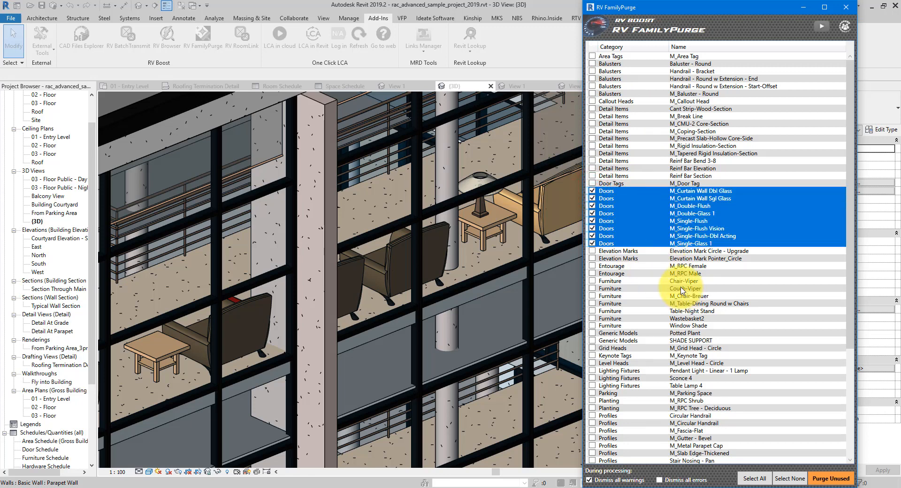
pyautogui.moveTo(680, 281); pyautogui.dragTo(598, 325)
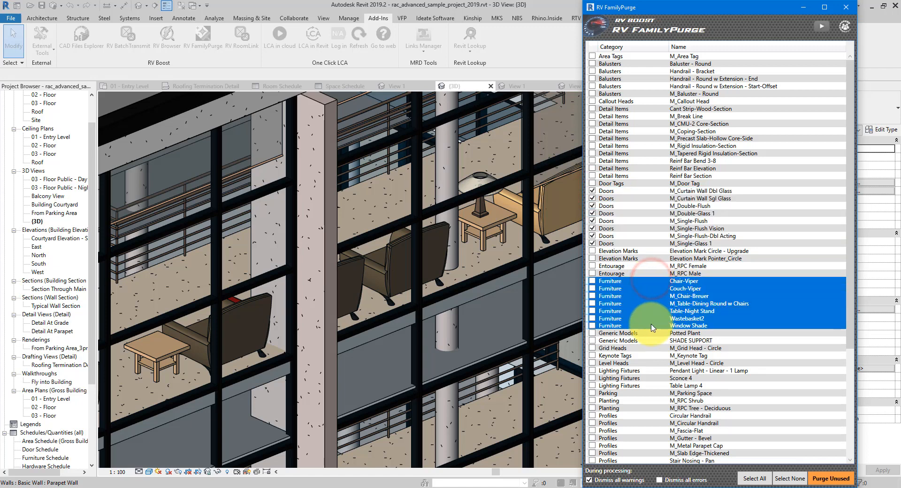
pyautogui.click(591, 282)
pyautogui.click(671, 251)
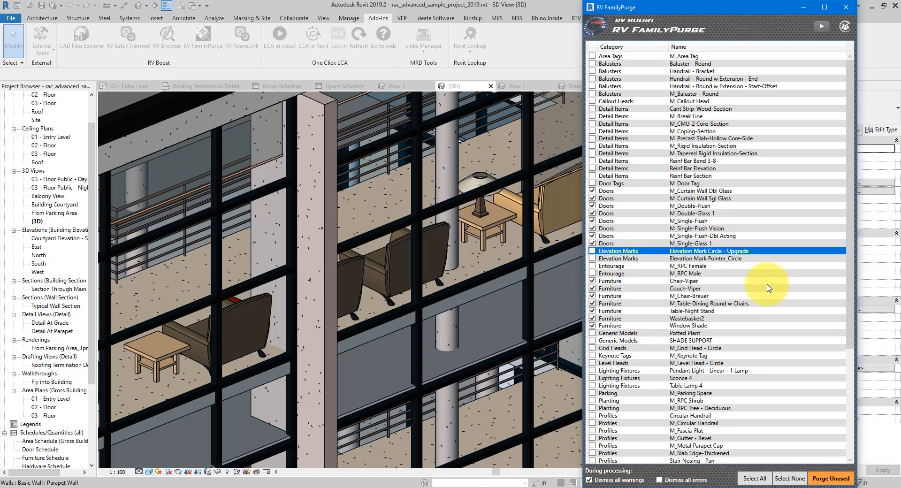
# Step: Mark every family in the list and run the unused-item purge on them, confirming that the model has been saved
pyautogui.click(753, 478)
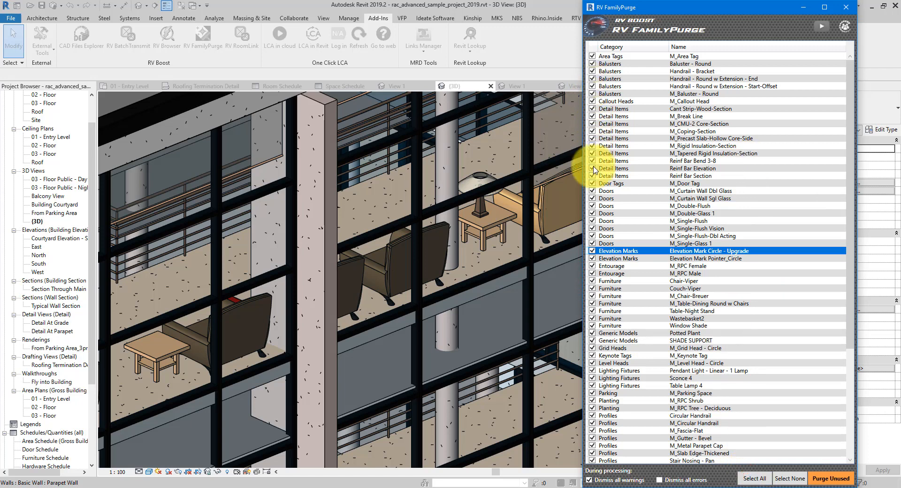
pyautogui.moveTo(849, 157); pyautogui.dragTo(849, 61)
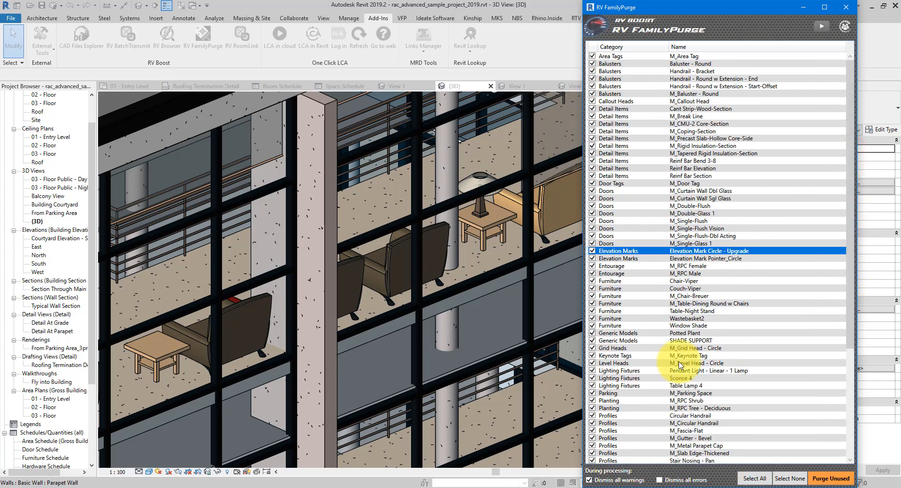
pyautogui.click(824, 478)
pyautogui.moveTo(720, 219); pyautogui.dragTo(603, 216)
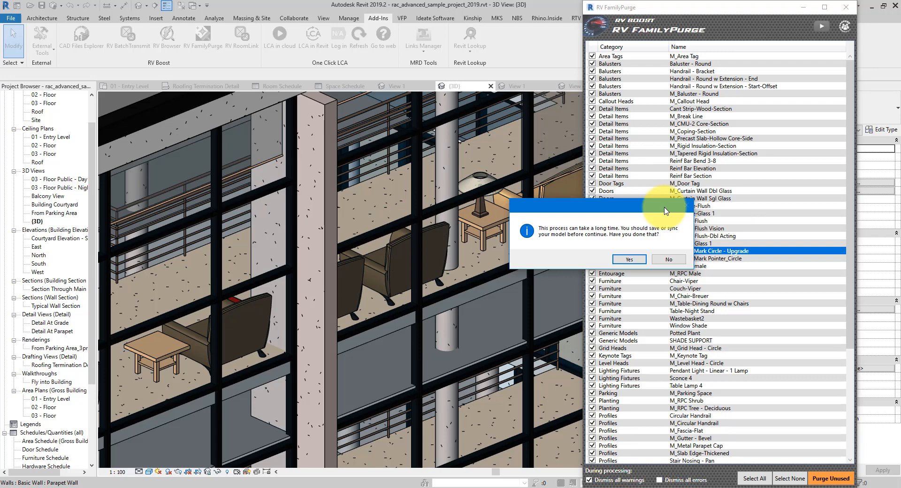
pyautogui.click(630, 259)
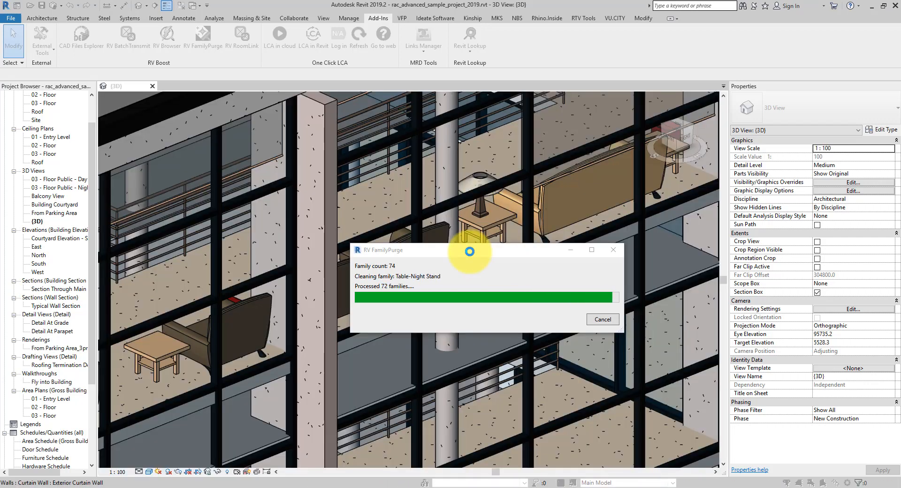
pyautogui.click(469, 252)
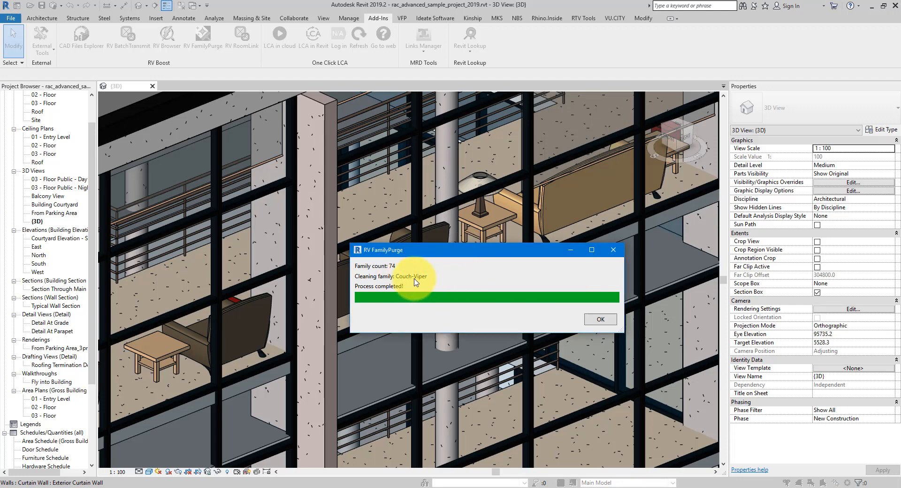
pyautogui.moveTo(453, 249); pyautogui.dragTo(418, 200)
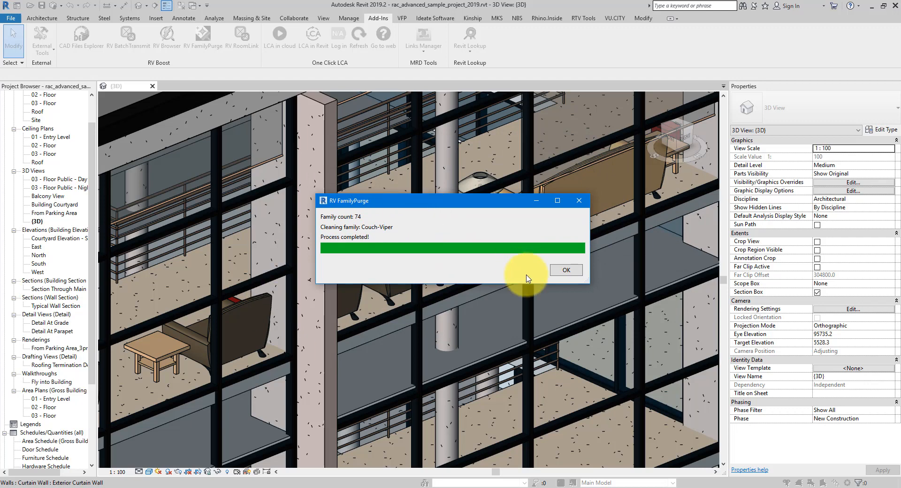
# Step: Close the completed family purge report and dismiss the file size reduction advice
pyautogui.click(567, 271)
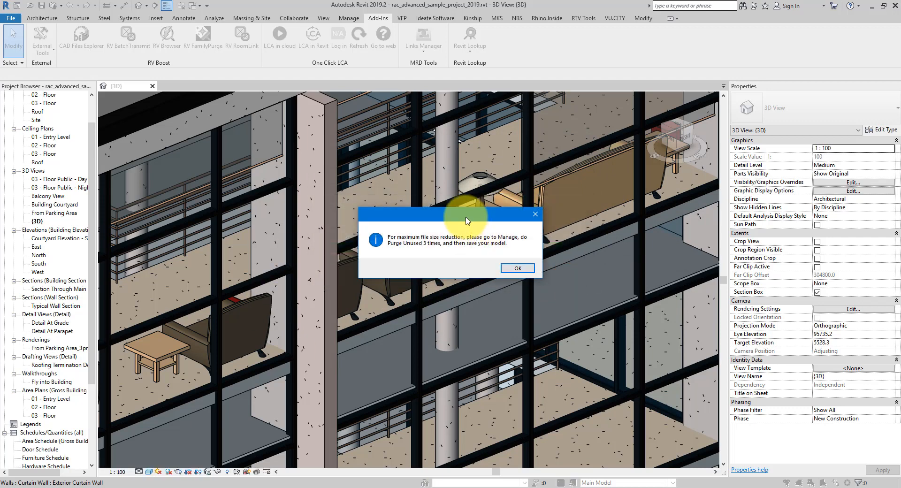
pyautogui.moveTo(464, 217); pyautogui.dragTo(505, 210)
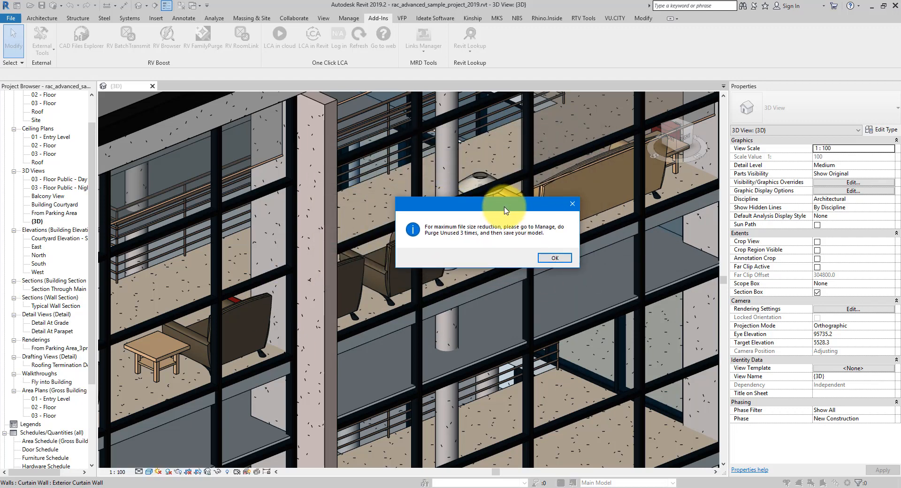
pyautogui.click(556, 259)
# Step: Run Purge Unused three times on the project with all listed unused items checked
pyautogui.click(349, 17)
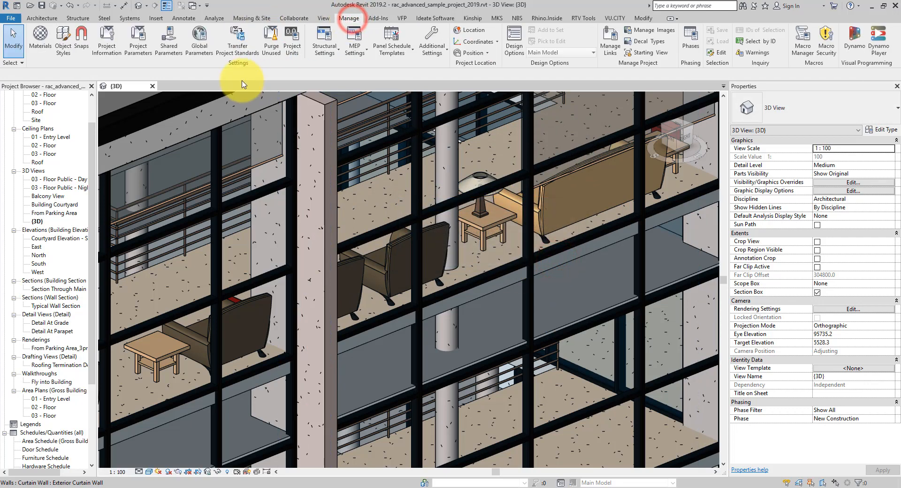
pyautogui.click(272, 46)
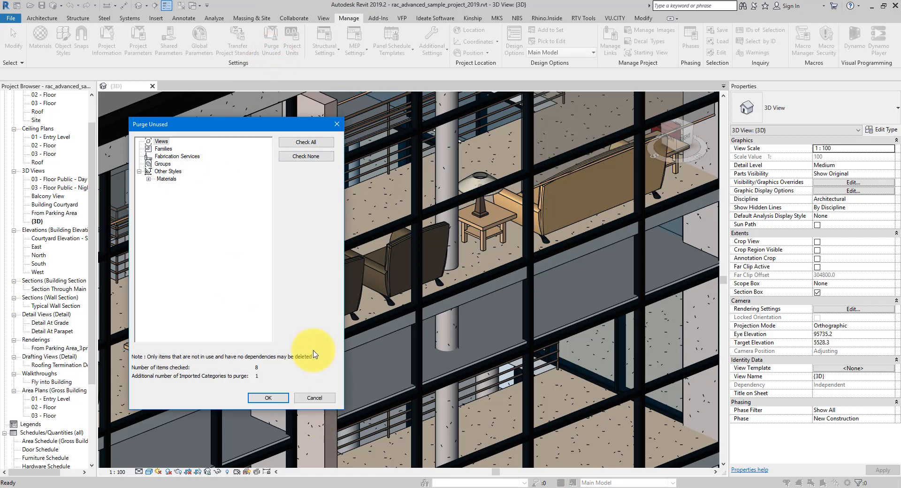
pyautogui.moveTo(264, 130); pyautogui.dragTo(327, 123)
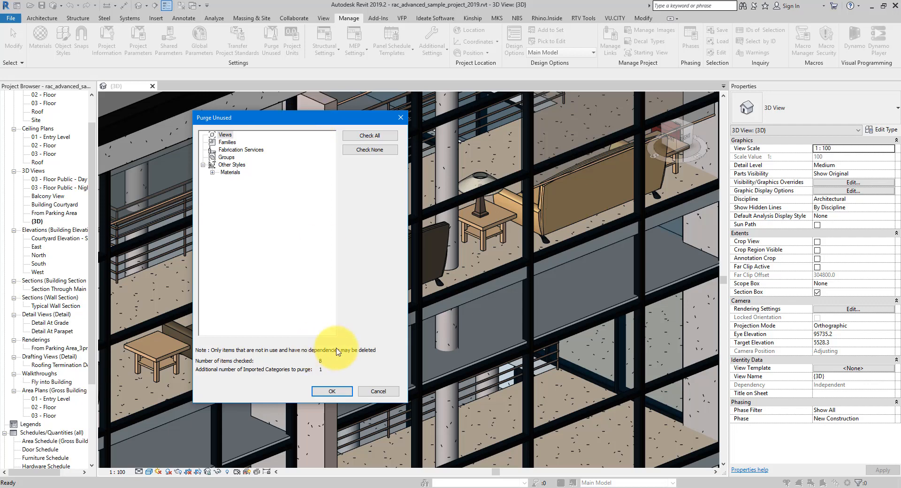
pyautogui.click(322, 389)
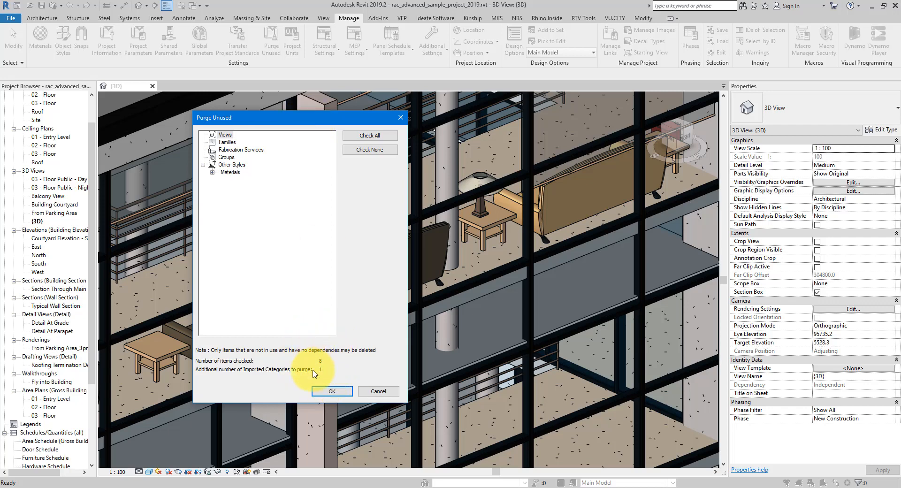
pyautogui.click(332, 393)
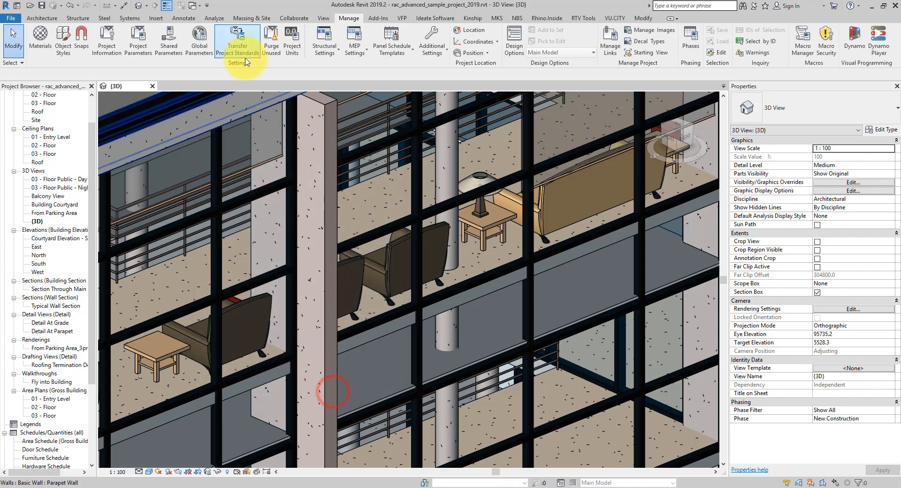
pyautogui.click(271, 45)
pyautogui.click(323, 390)
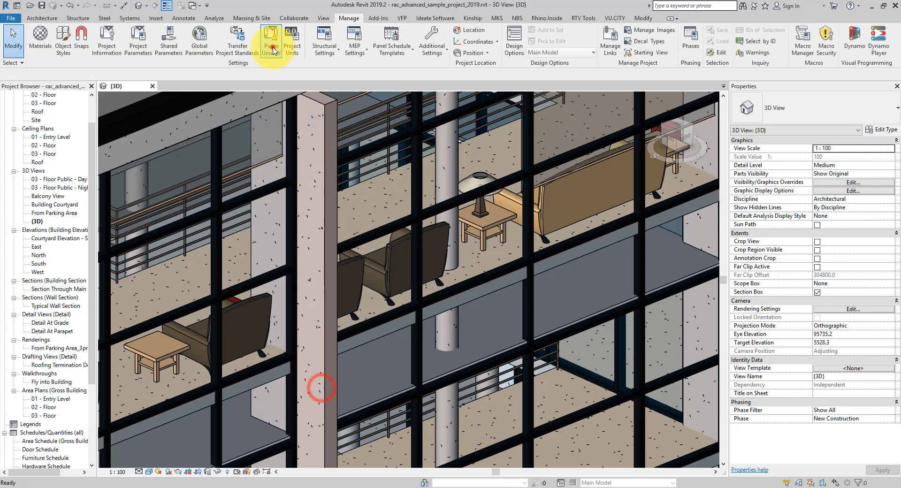
pyautogui.click(271, 45)
pyautogui.click(330, 392)
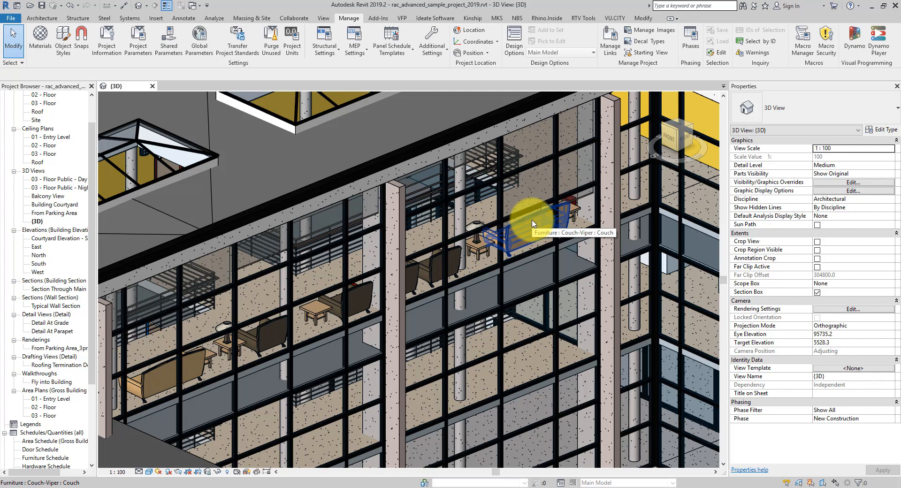
# Step: Bring up the RV FamilyPurge list of project families for viewing and close it without purging
pyautogui.click(368, 19)
pyautogui.click(203, 45)
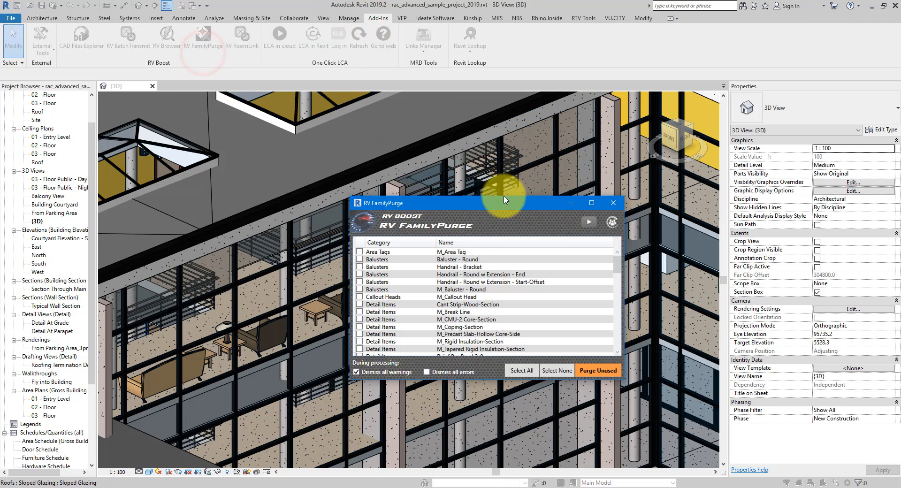
pyautogui.moveTo(504, 200); pyautogui.dragTo(588, 107)
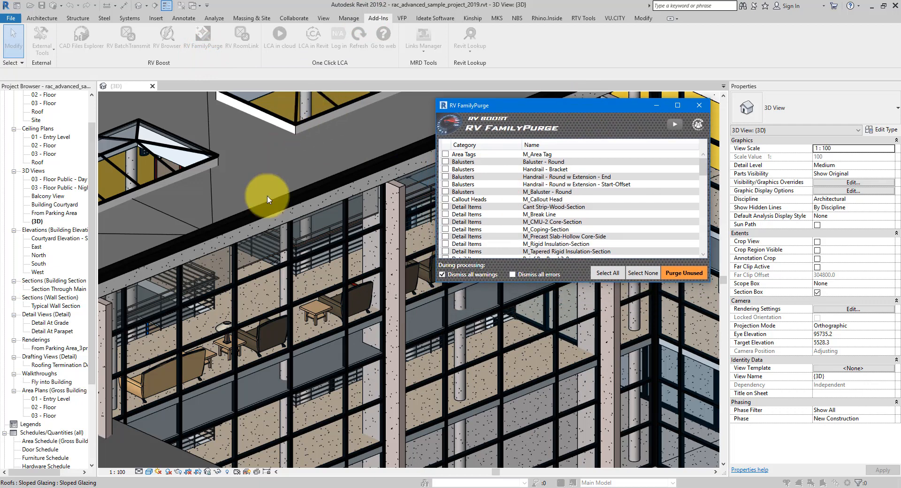
pyautogui.click(699, 105)
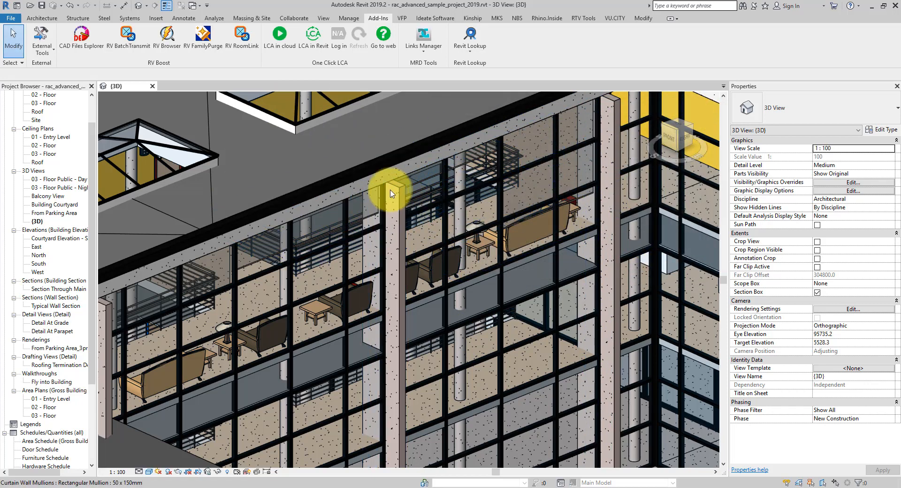
# Step: Open the 01 - Entry Level floor plan and look over its rooms for furniture
pyautogui.click(90, 104)
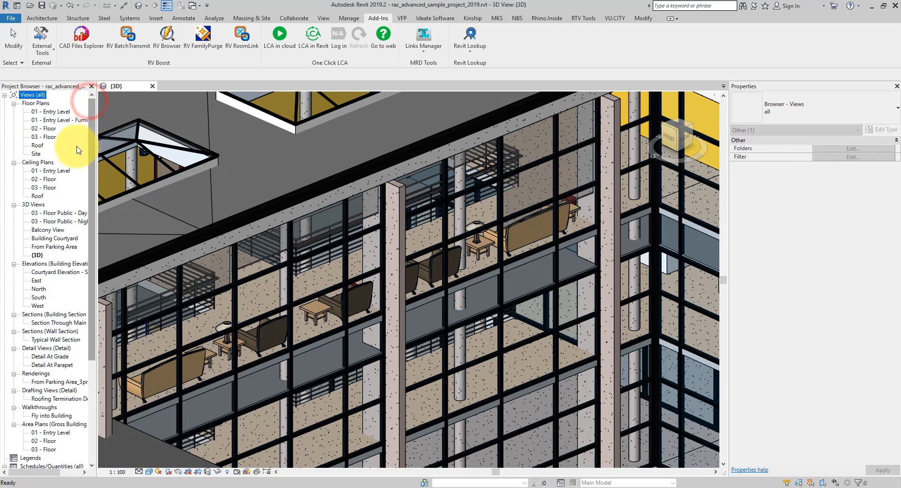
pyautogui.doubleClick(53, 113)
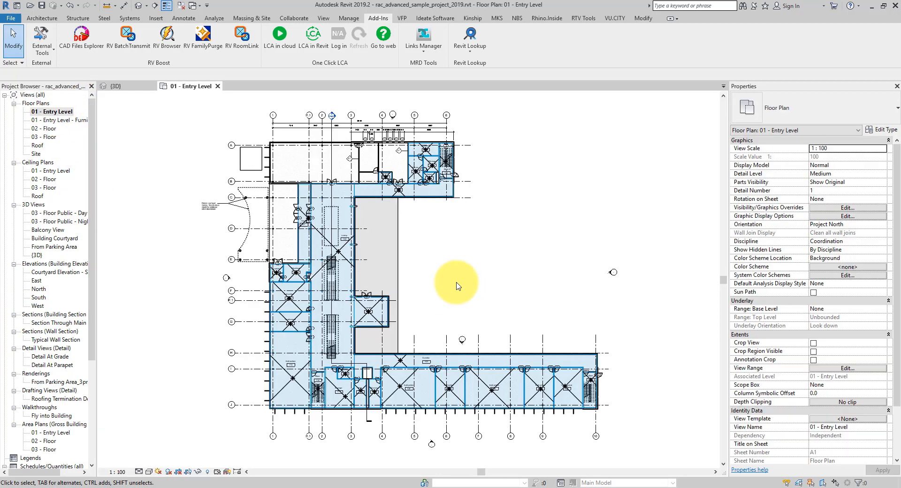
pyautogui.scroll(5, 382, 185)
pyautogui.moveTo(569, 382); pyautogui.dragTo(553, 195, button='middle')
pyautogui.scroll(-3, 553, 195)
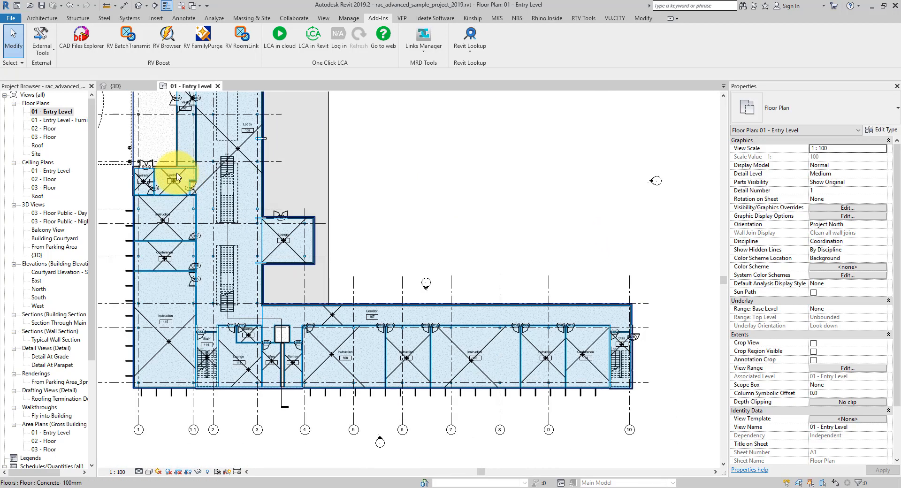
# Step: Open the 02 - Floor and 03 - Floor plans and locate the third-floor lobby seating along the curtain wall
pyautogui.doubleClick(47, 129)
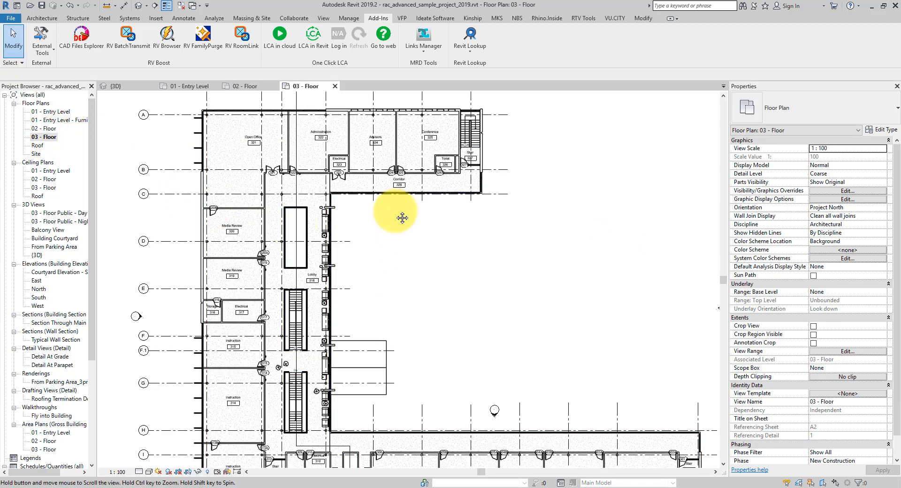
pyautogui.scroll(-2, 402, 209)
pyautogui.scroll(5, 332, 121)
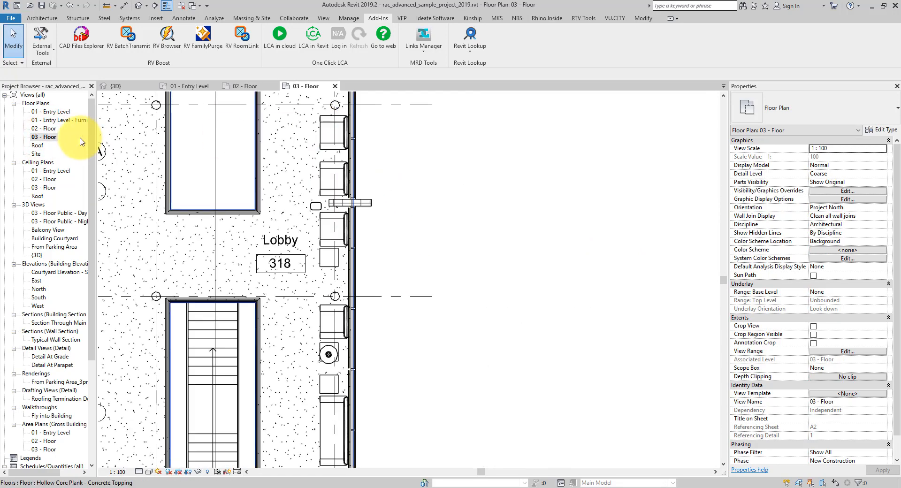
pyautogui.moveTo(392, 187); pyautogui.dragTo(453, 317, button='middle')
pyautogui.moveTo(441, 201); pyautogui.dragTo(473, 322, button='middle')
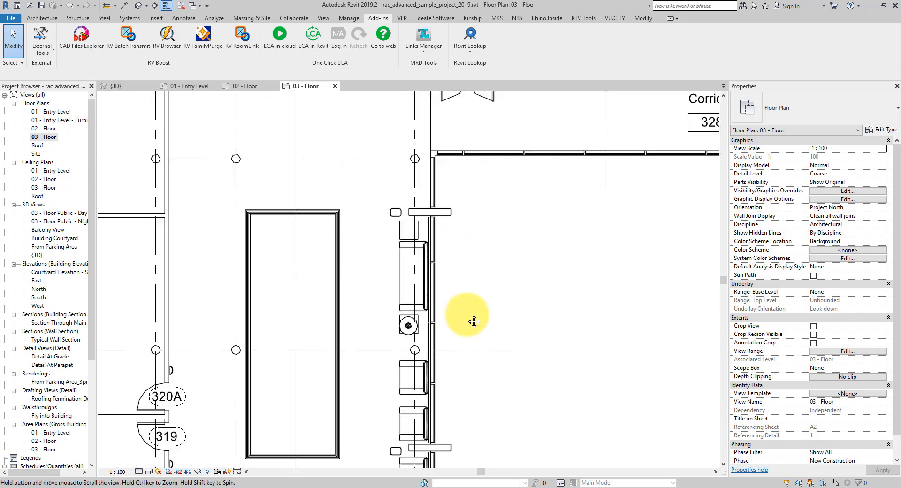
# Step: Copy the lobby's Couch-Viper couch, night stand and table lamp to the empty area outside the curtain wall
pyautogui.click(417, 344)
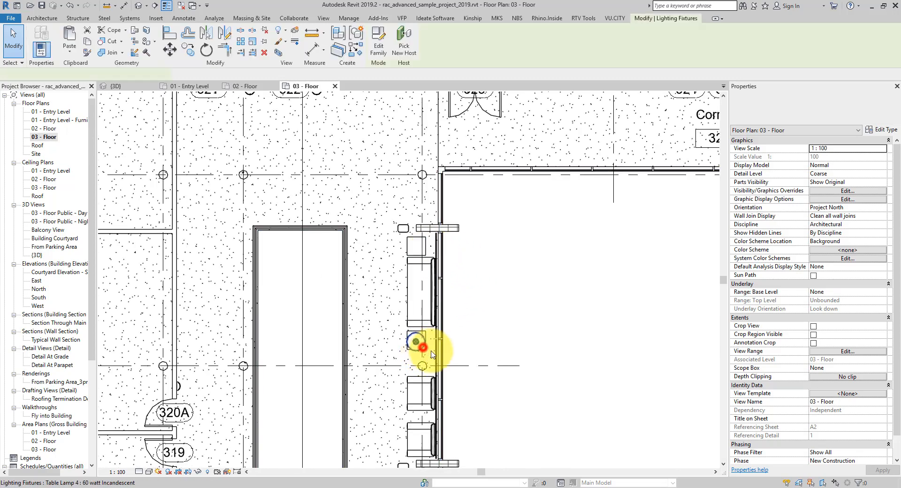
pyautogui.scroll(3, 422, 338)
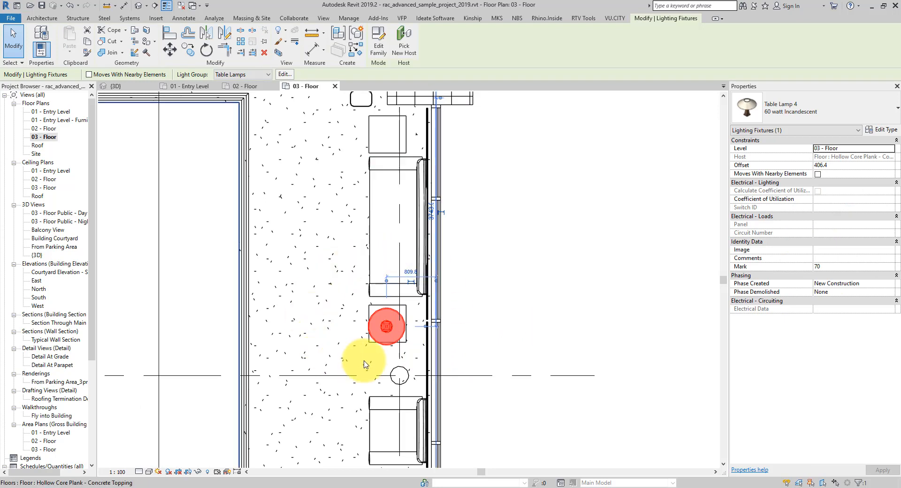
pyautogui.moveTo(433, 202); pyautogui.dragTo(446, 237, button='middle')
pyautogui.click(432, 220)
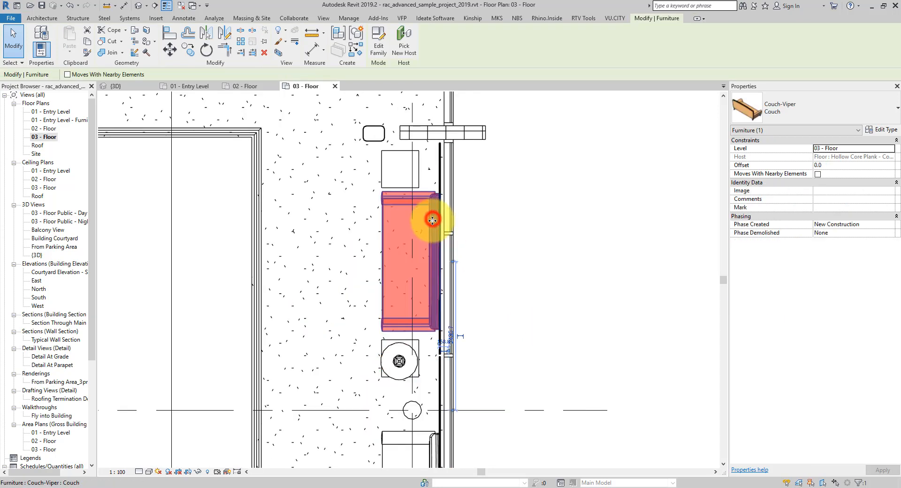
pyautogui.keyDown('ctrl'); pyautogui.click(417, 341); pyautogui.keyUp('ctrl')
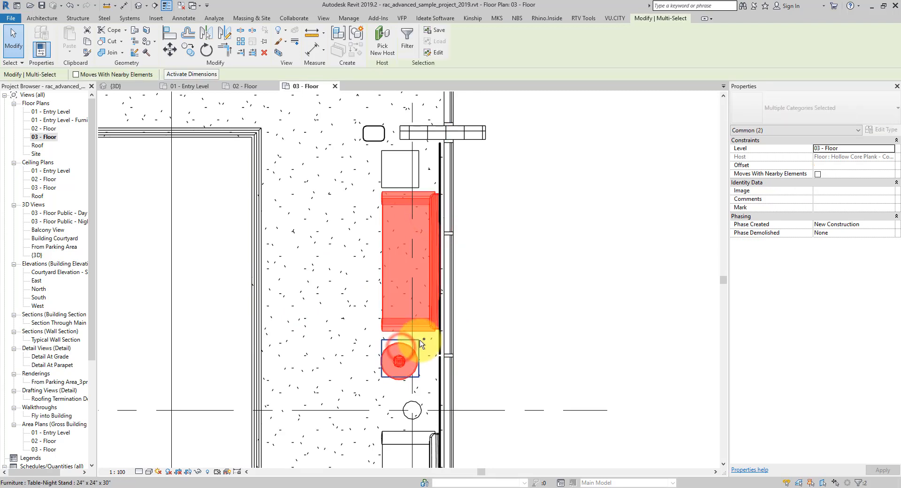
pyautogui.keyDown('ctrl'); pyautogui.moveTo(434, 227); pyautogui.dragTo(659, 214); pyautogui.keyUp('ctrl')
pyautogui.moveTo(627, 275); pyautogui.dragTo(410, 274, button='middle')
pyautogui.click(536, 279)
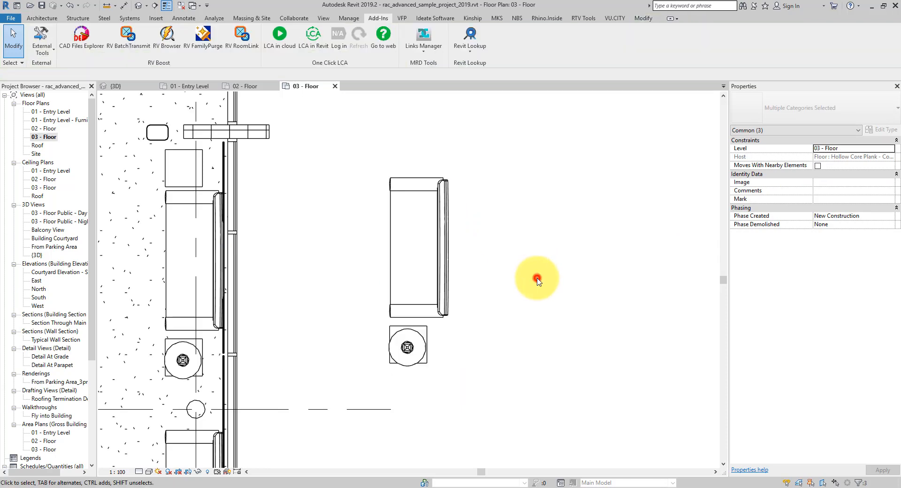
# Step: Create a model group from the copied couch, night stand and table lamp, keeping the default name
pyautogui.moveTo(354, 134); pyautogui.dragTo(528, 424)
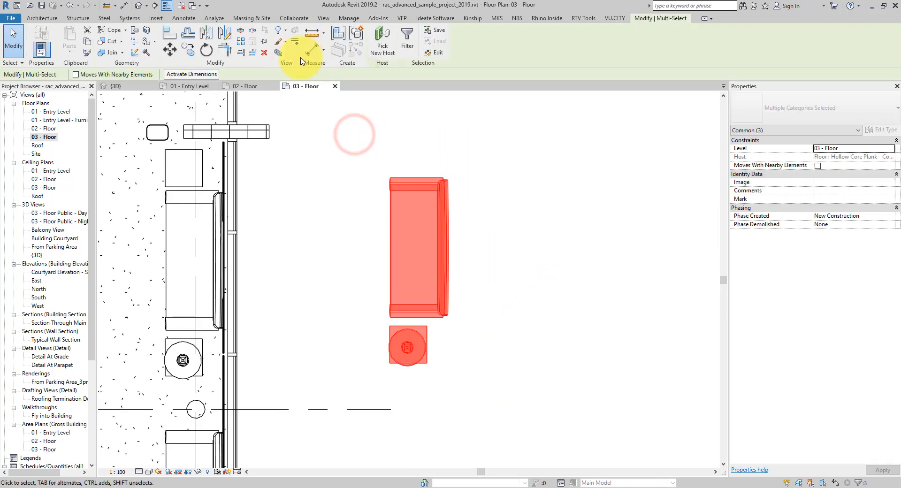
pyautogui.click(359, 37)
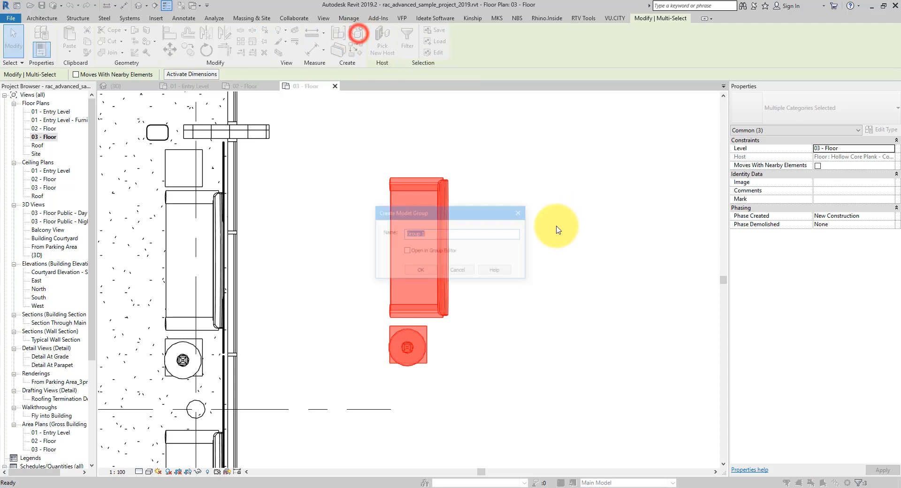
pyautogui.moveTo(455, 208); pyautogui.dragTo(598, 175)
pyautogui.click(565, 234)
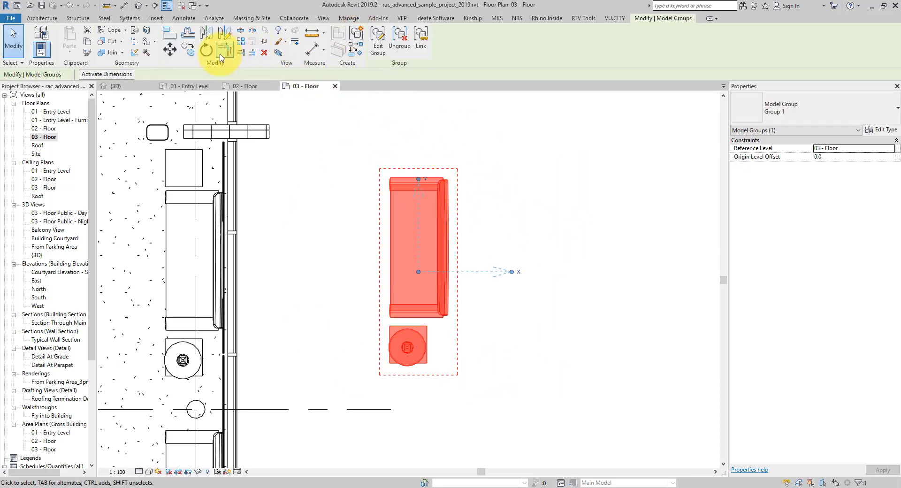
# Step: Rotate the furniture model group 90 degrees counterclockwise about its centre
pyautogui.click(206, 50)
pyautogui.click(553, 302)
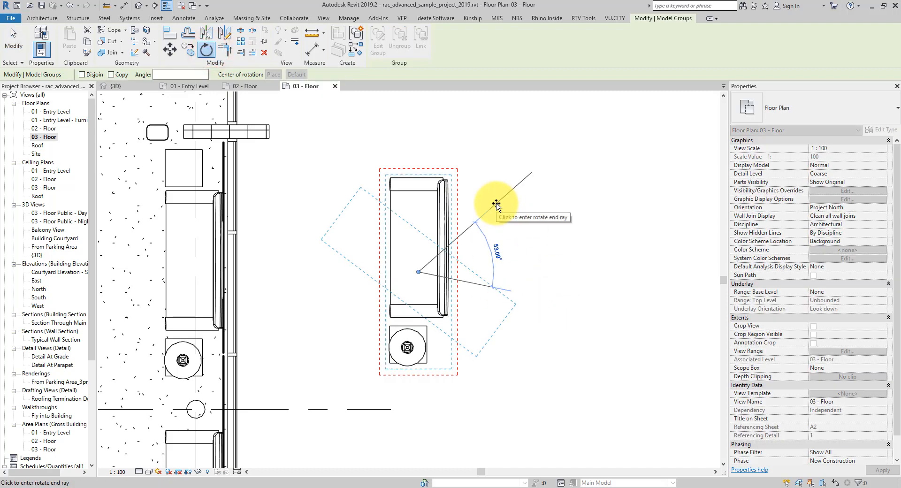
pyautogui.write('90')
pyautogui.press('Return')
pyautogui.scroll(-2, 505, 212)
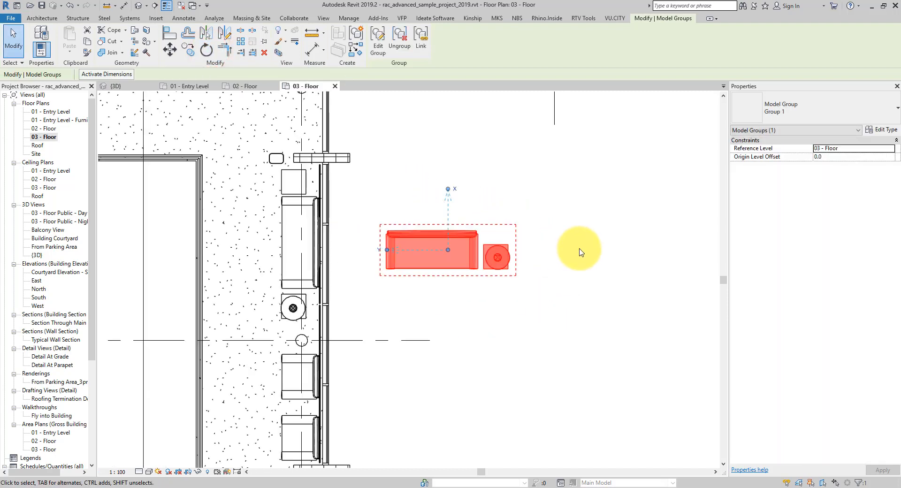
# Step: Copy the rotated furniture group horizontally so a second instance sits in line beside it, farther from the building
pyautogui.moveTo(493, 242); pyautogui.dragTo(446, 234, button='middle')
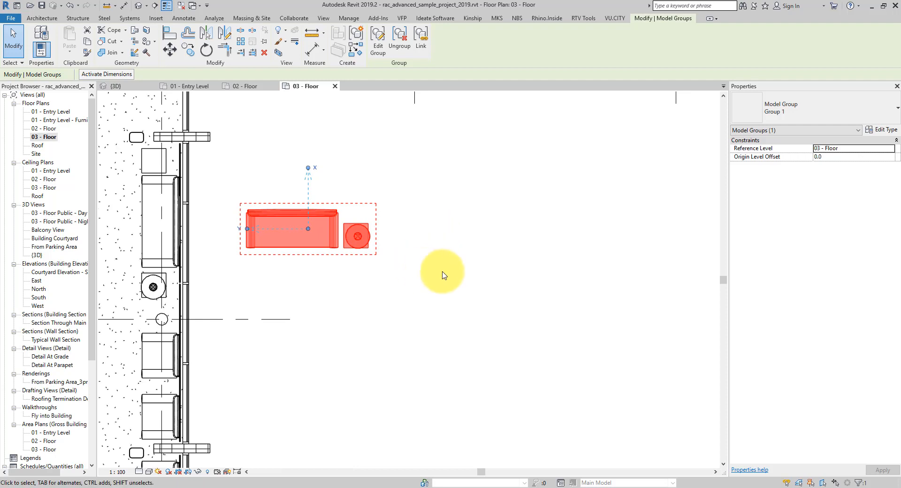
pyautogui.moveTo(451, 275); pyautogui.dragTo(427, 263, button='middle')
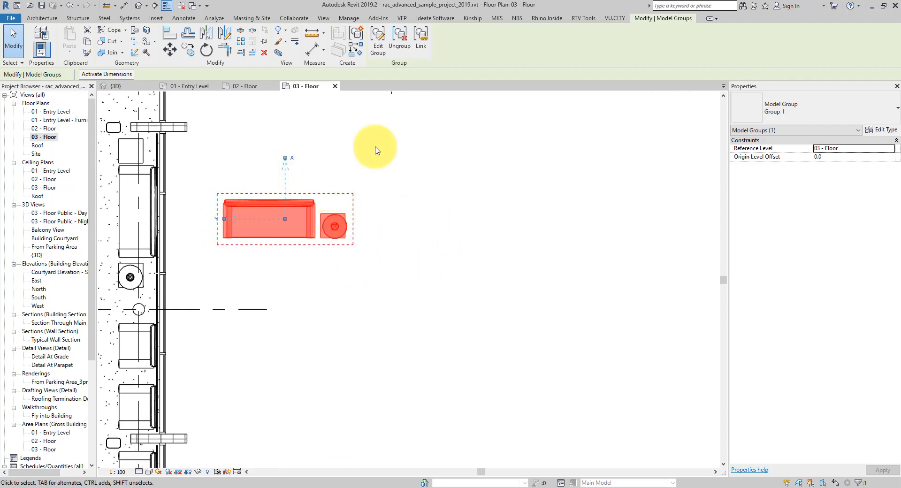
pyautogui.click(188, 49)
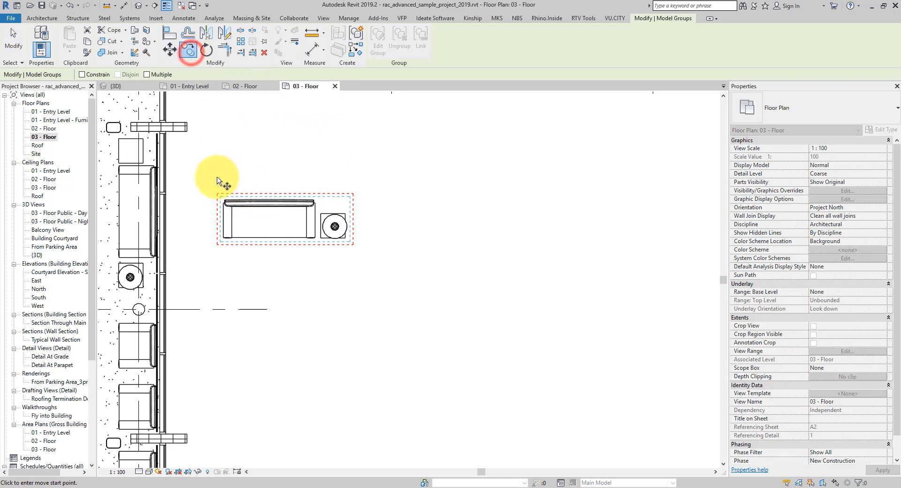
pyautogui.click(217, 176)
pyautogui.click(395, 177)
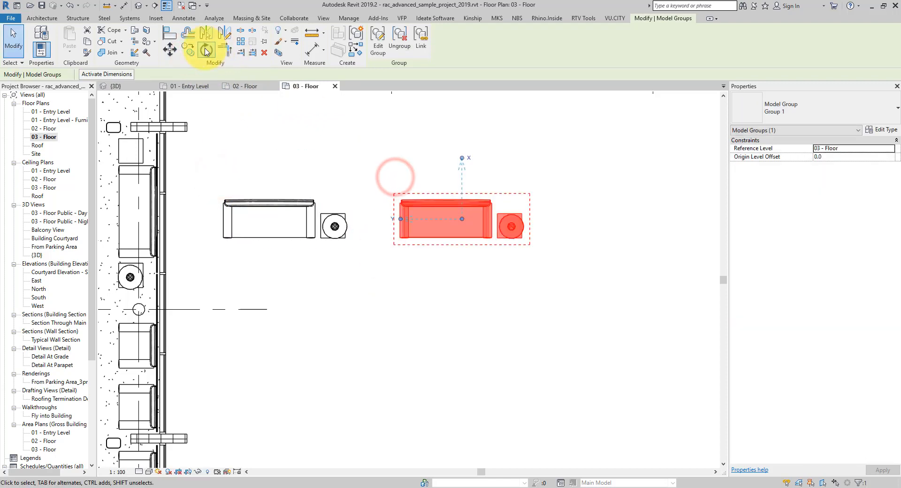
# Step: Place two more copies of the furniture group below the first two, using Copy with the Multiple option
pyautogui.click(188, 50)
pyautogui.click(149, 75)
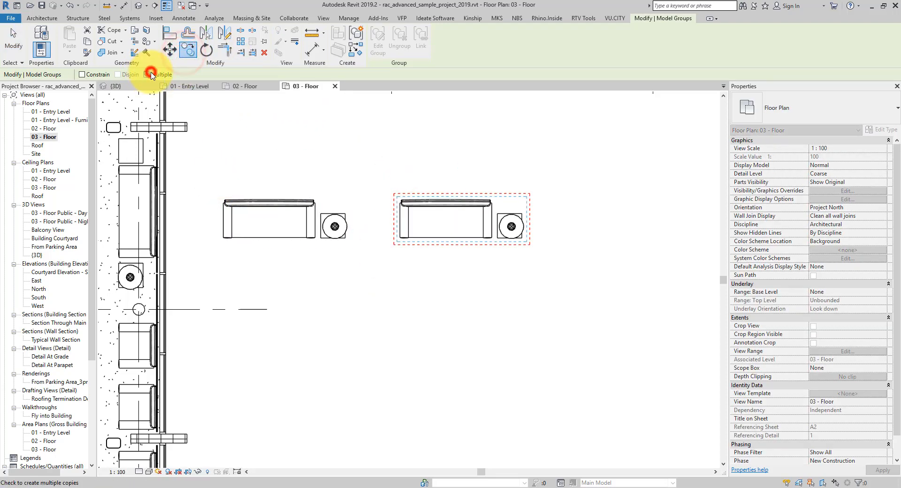
pyautogui.click(477, 145)
pyautogui.click(621, 253)
pyautogui.click(466, 353)
pyautogui.press('Escape')
pyautogui.press('Escape')
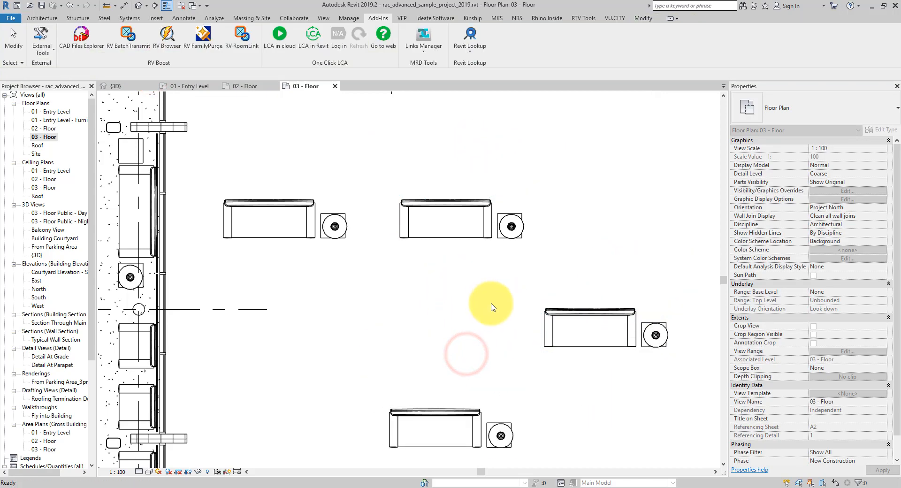
pyautogui.moveTo(494, 309); pyautogui.dragTo(458, 266, button='middle')
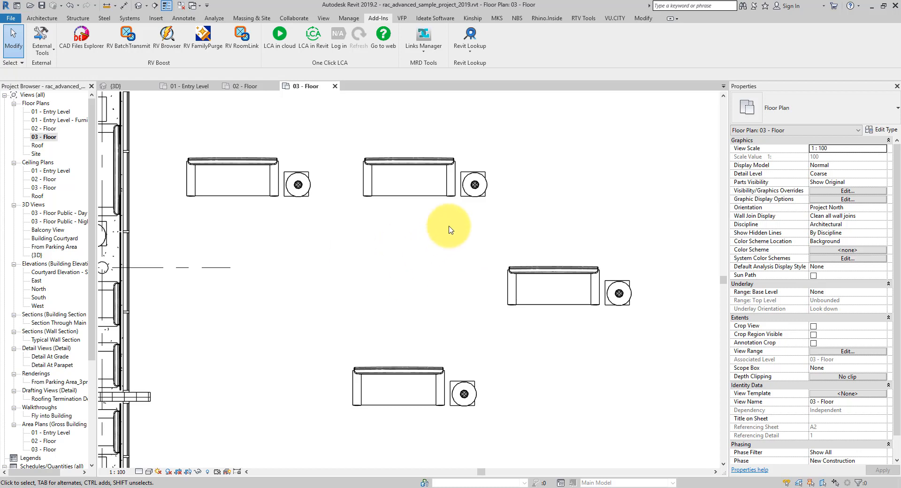
# Step: Exclude the night stand and table lamp from the second furniture group instance in the upper row, leaving only its couch
pyautogui.click(454, 189)
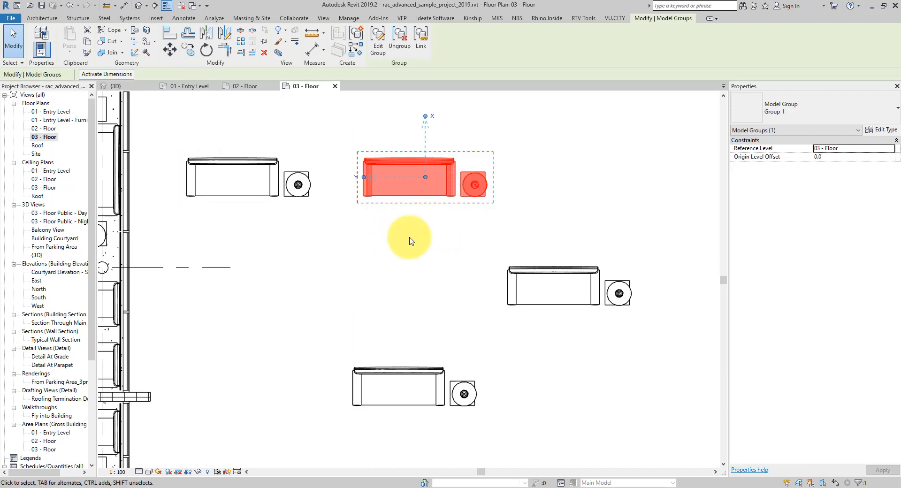
pyautogui.press('Tab')
pyautogui.click(472, 194)
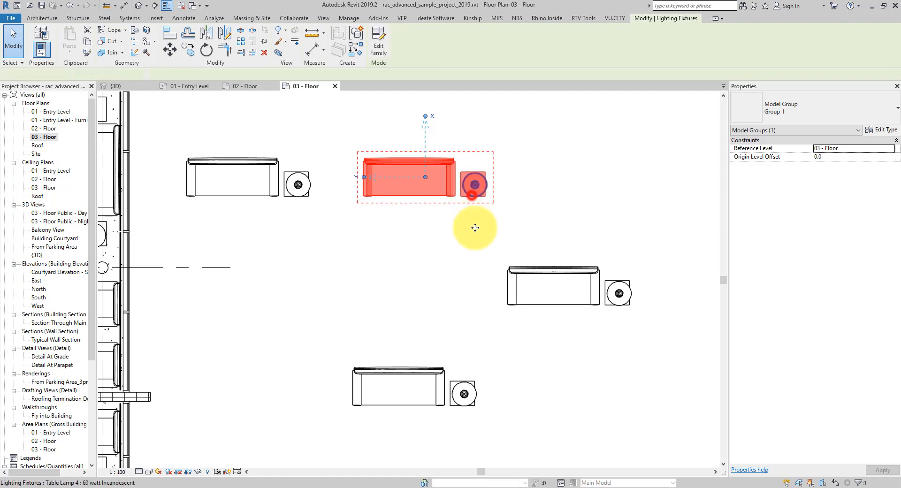
pyautogui.keyDown('ctrl'); pyautogui.click(462, 195); pyautogui.keyUp('ctrl')
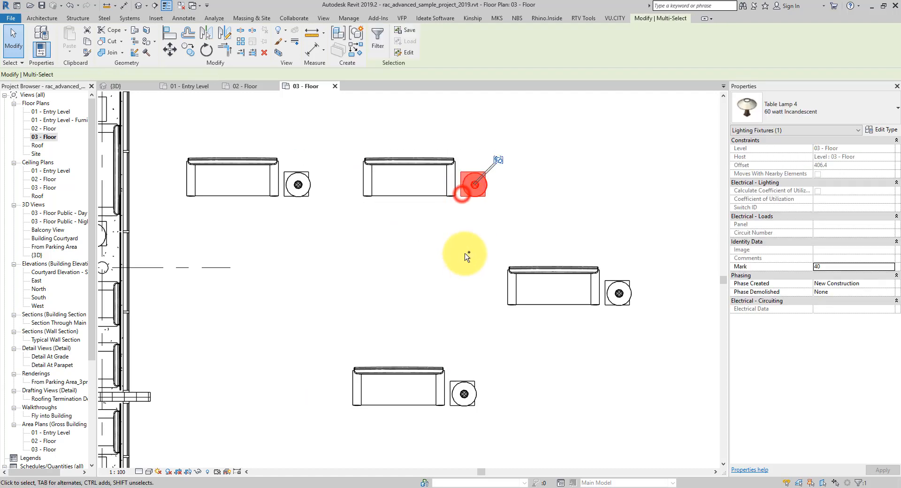
pyautogui.press('Escape')
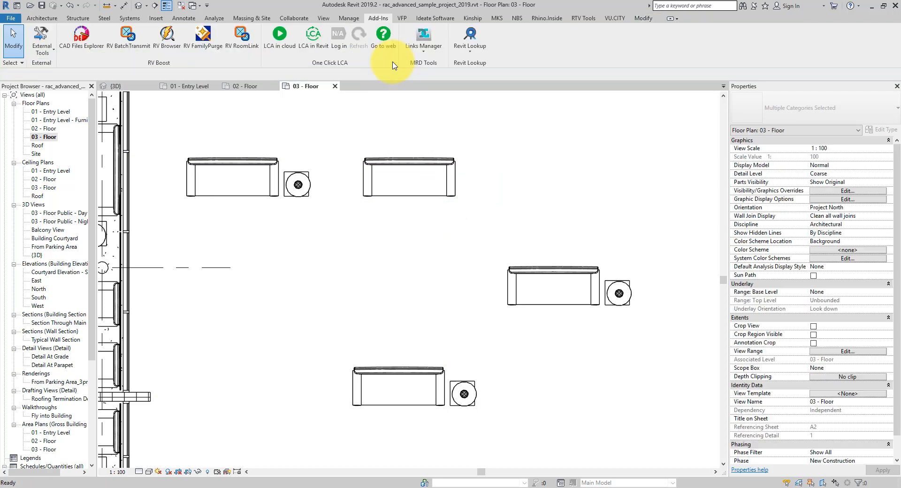
pyautogui.click(551, 136)
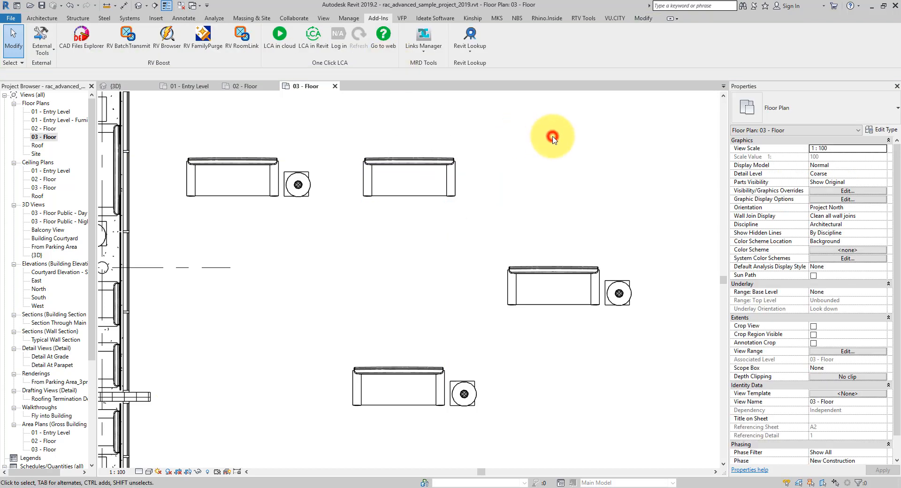
# Step: Ungroup all four furniture group instances on the third floor plan and check that their elements select individually
pyautogui.click(455, 155)
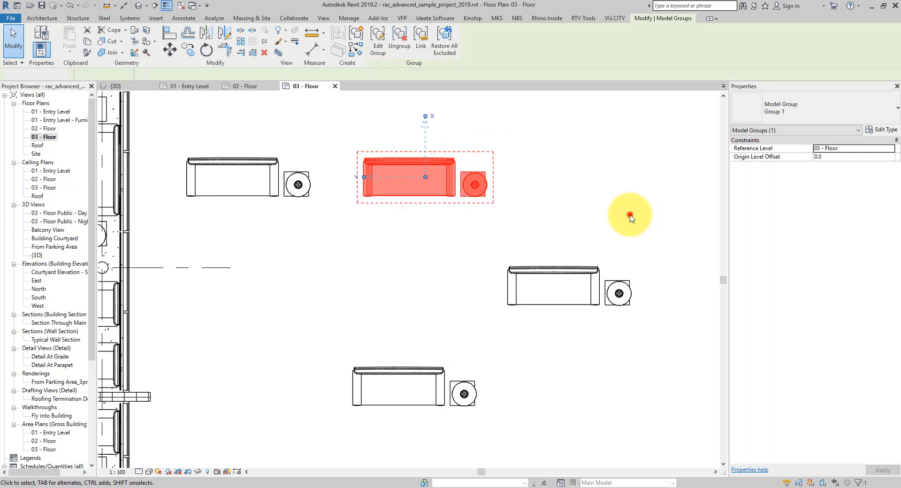
pyautogui.click(424, 210)
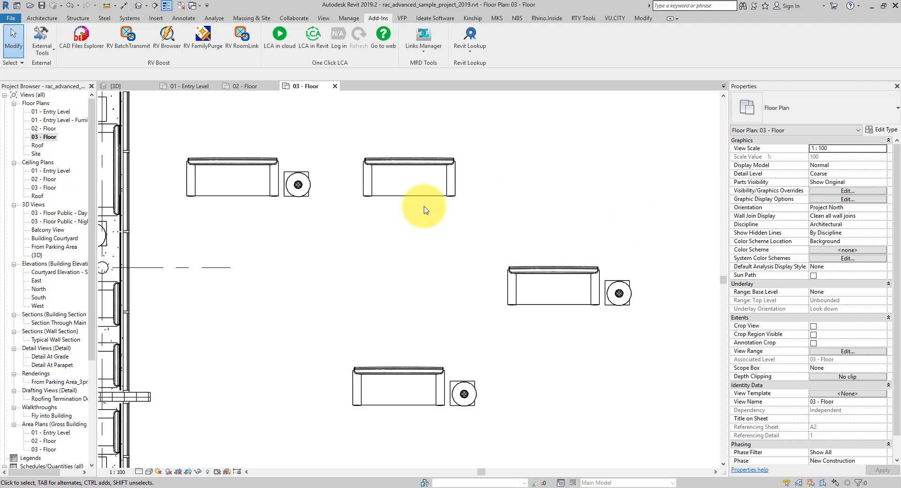
pyautogui.moveTo(162, 115); pyautogui.dragTo(516, 244)
pyautogui.click(479, 234)
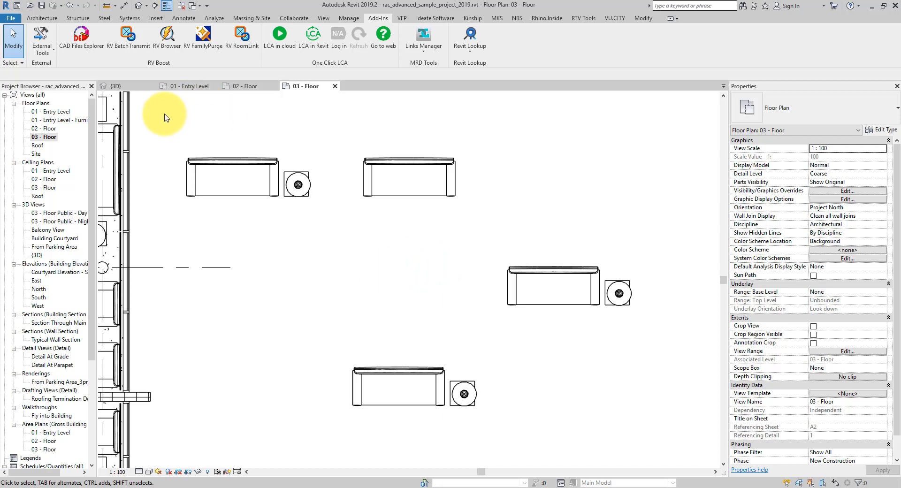
pyautogui.moveTo(163, 115); pyautogui.dragTo(683, 438)
pyautogui.click(399, 43)
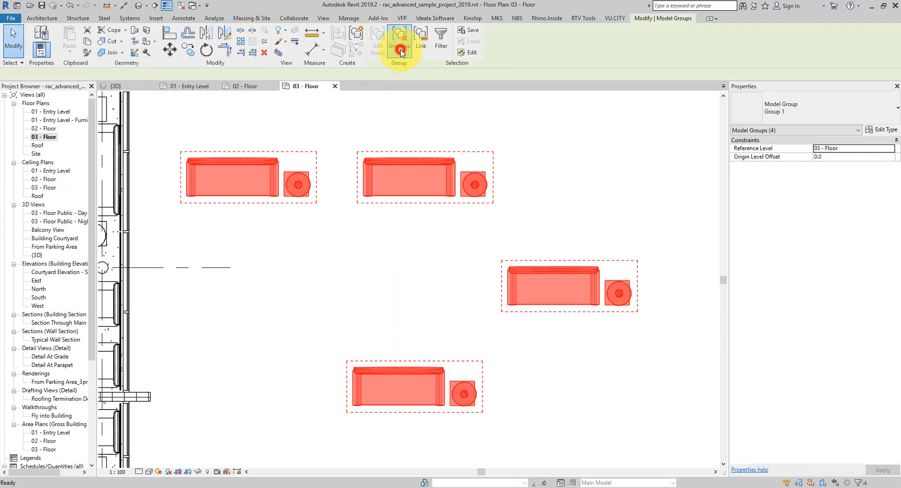
pyautogui.click(629, 191)
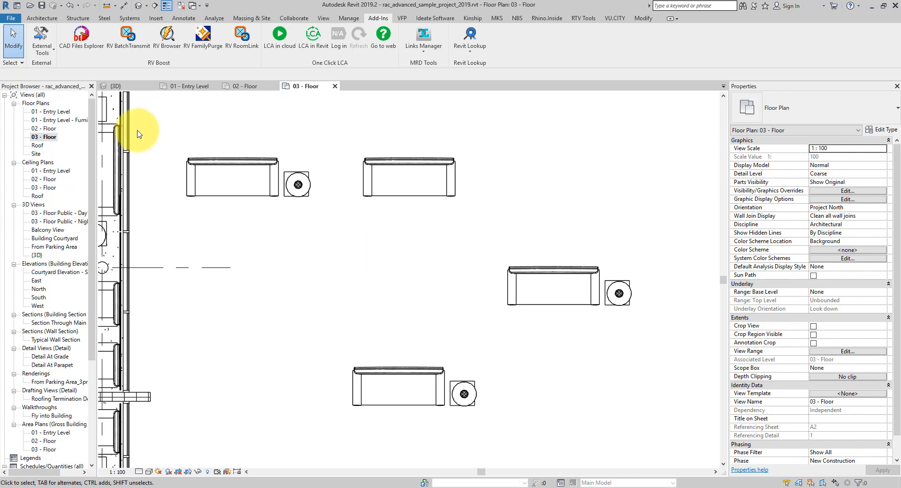
pyautogui.moveTo(159, 126); pyautogui.dragTo(325, 228)
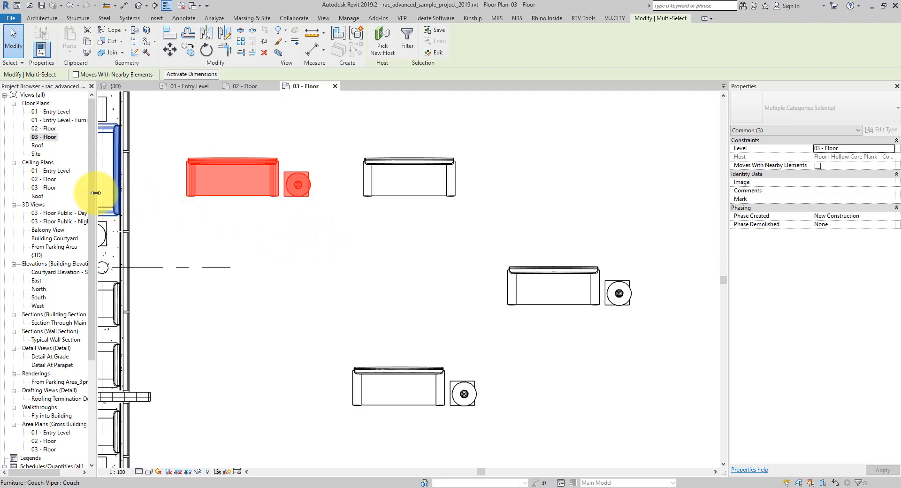
# Step: Expand the project's detail and model groups and check for remaining Group 1 instances in the entire project
pyautogui.moveTo(94, 193); pyautogui.dragTo(114, 328)
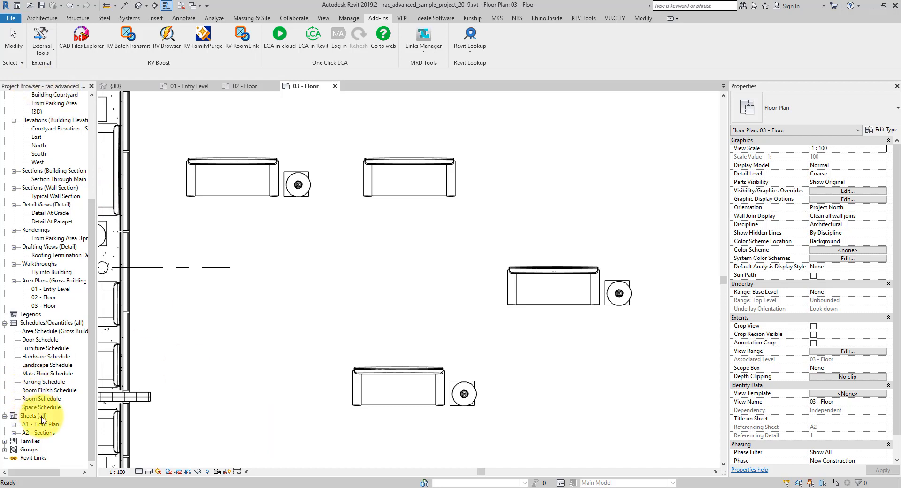
pyautogui.doubleClick(28, 449)
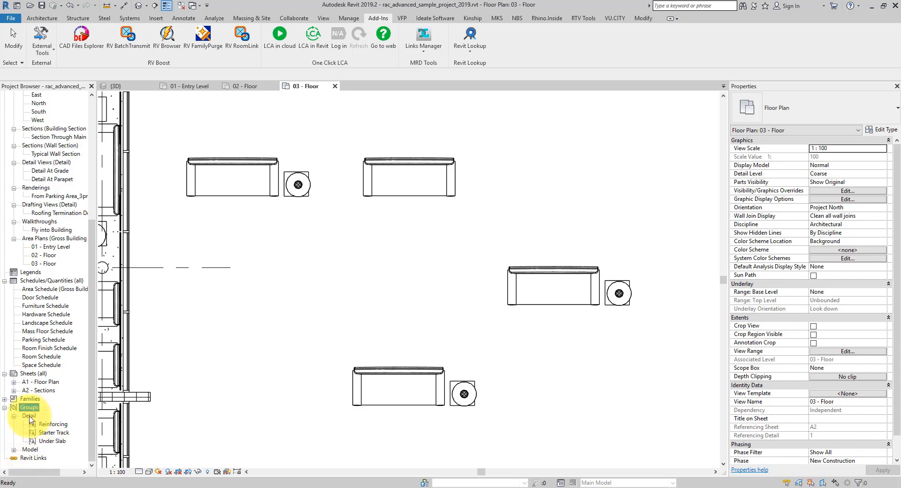
pyautogui.click(33, 450)
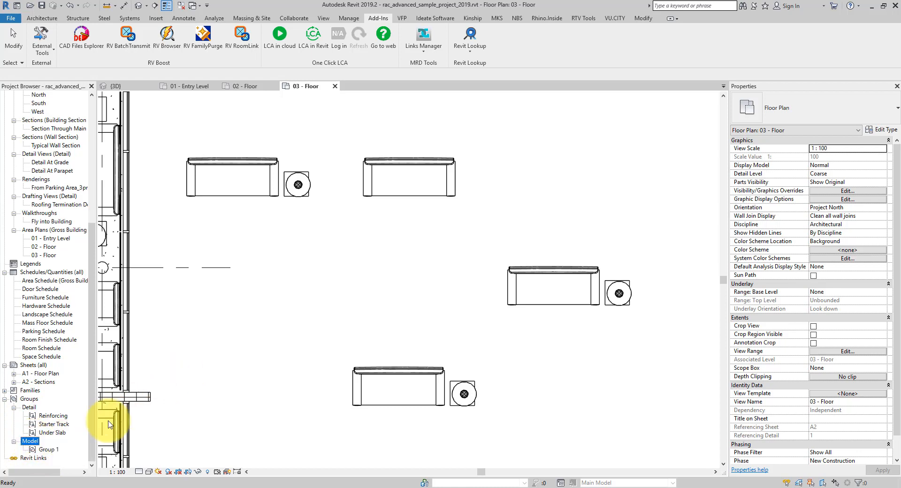
pyautogui.rightClick(53, 451)
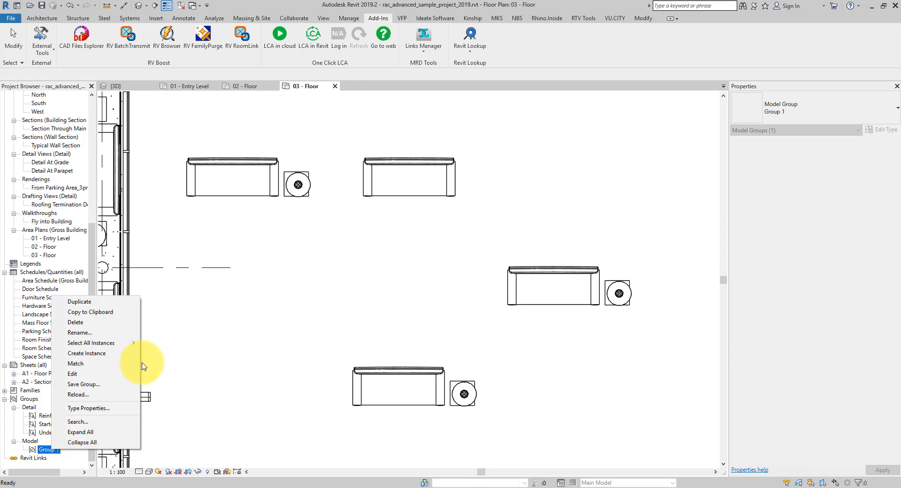
pyautogui.moveTo(134, 348)
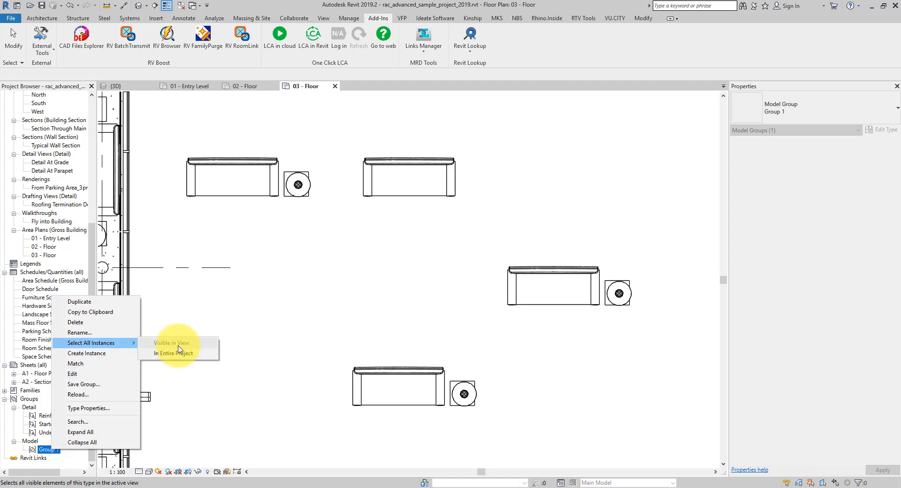
pyautogui.click(182, 355)
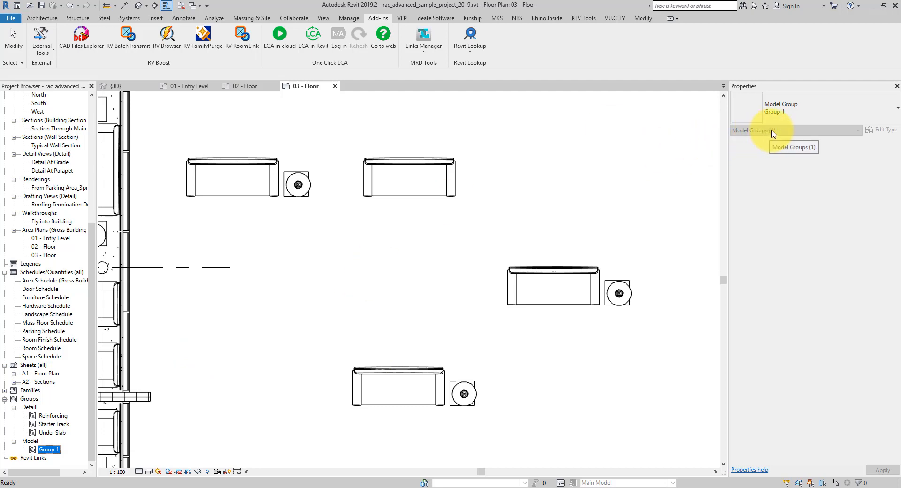
pyautogui.click(792, 123)
pyautogui.click(761, 133)
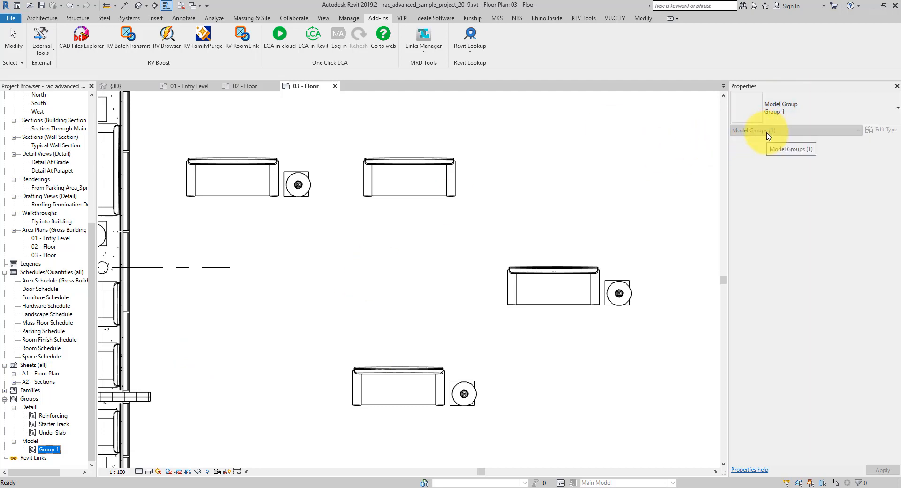
# Step: Select all instances of the Reinforcing detail group in the entire project and copy the selection's element ID
pyautogui.rightClick(52, 417)
pyautogui.click(118, 311)
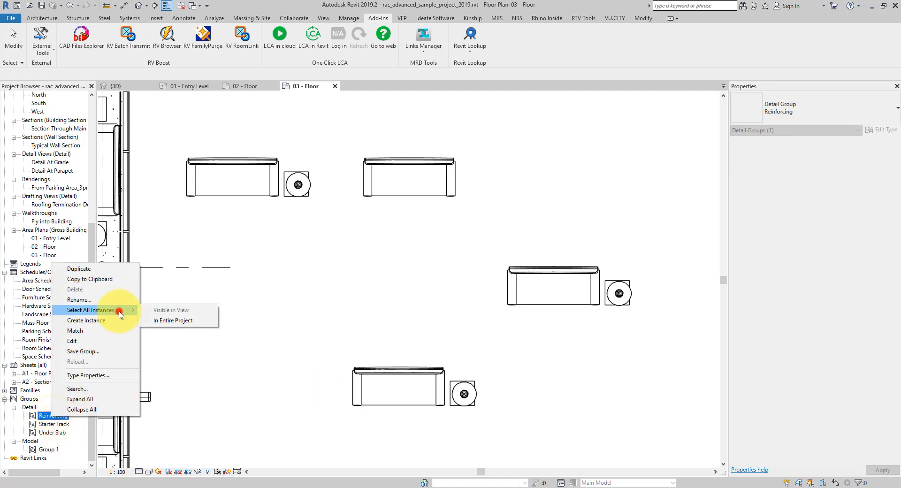
pyautogui.click(173, 321)
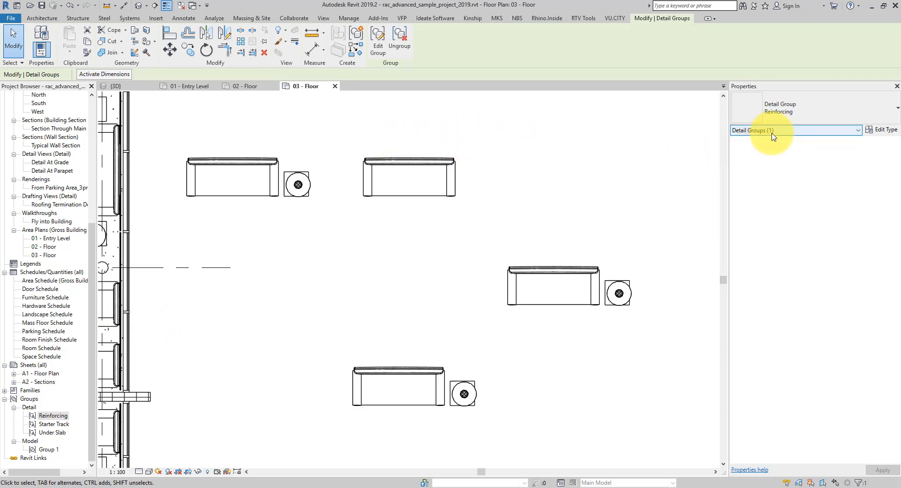
pyautogui.click(355, 20)
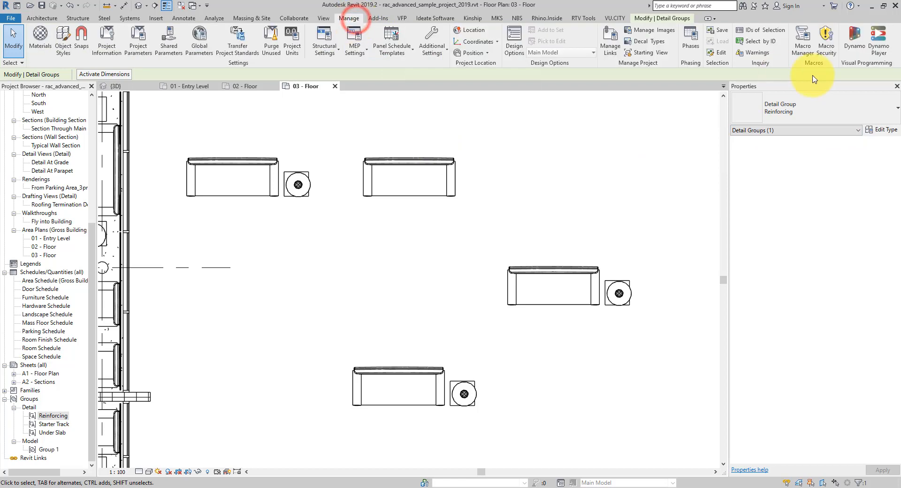
pyautogui.click(762, 31)
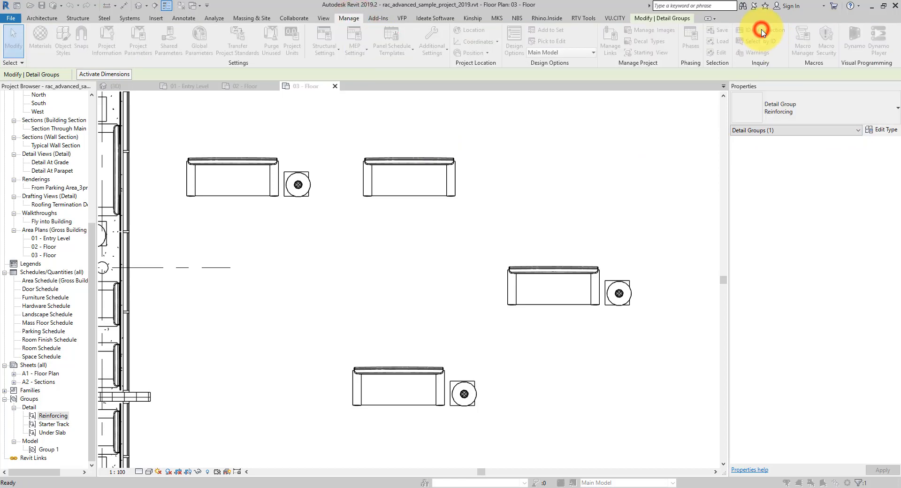
pyautogui.moveTo(424, 156); pyautogui.dragTo(417, 156)
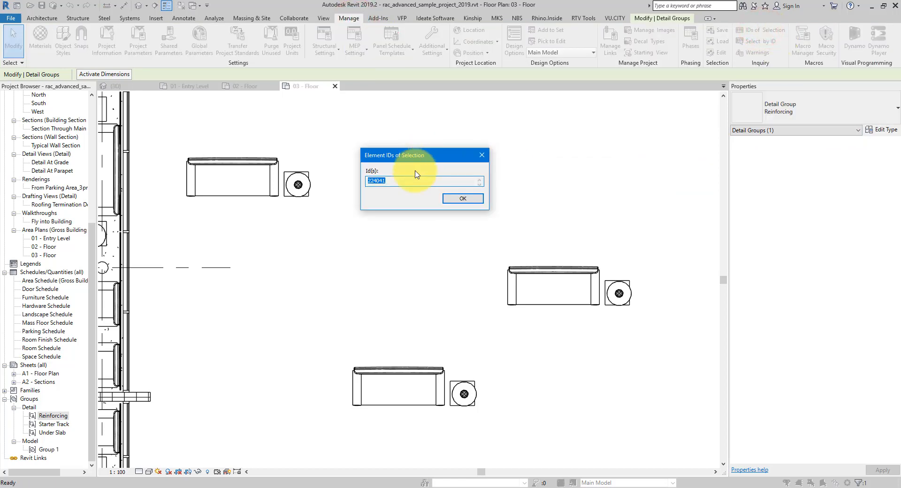
pyautogui.rightClick(378, 181)
pyautogui.click(409, 210)
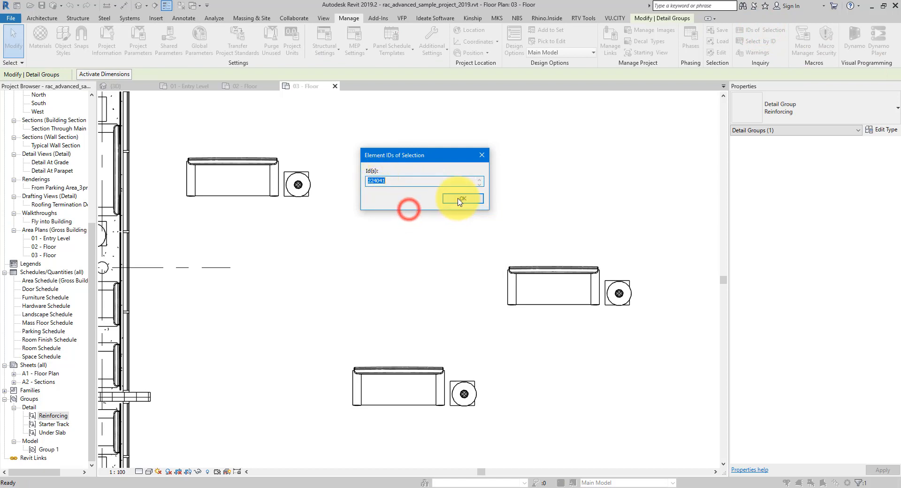
pyautogui.click(459, 198)
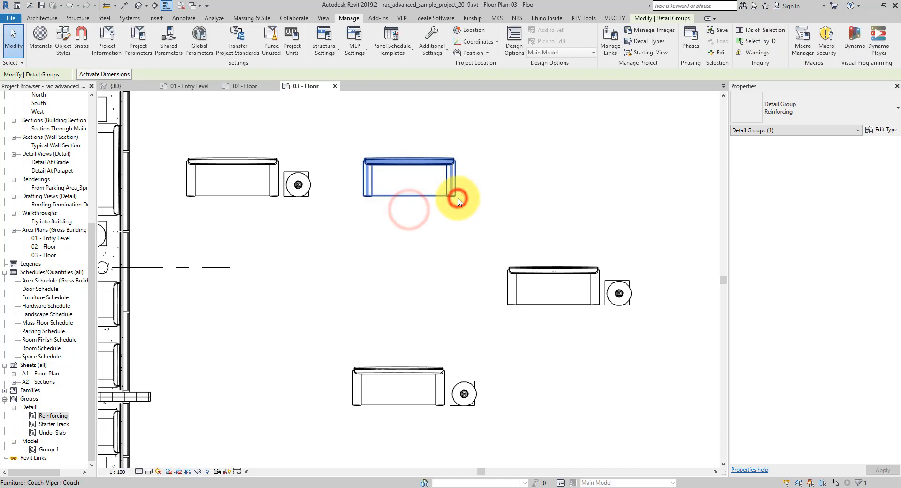
# Step: Select the Reinforcing group by its element ID 224041 and show it, allowing the search through closed views
pyautogui.click(749, 41)
pyautogui.hotkey('ctrl', 'v')
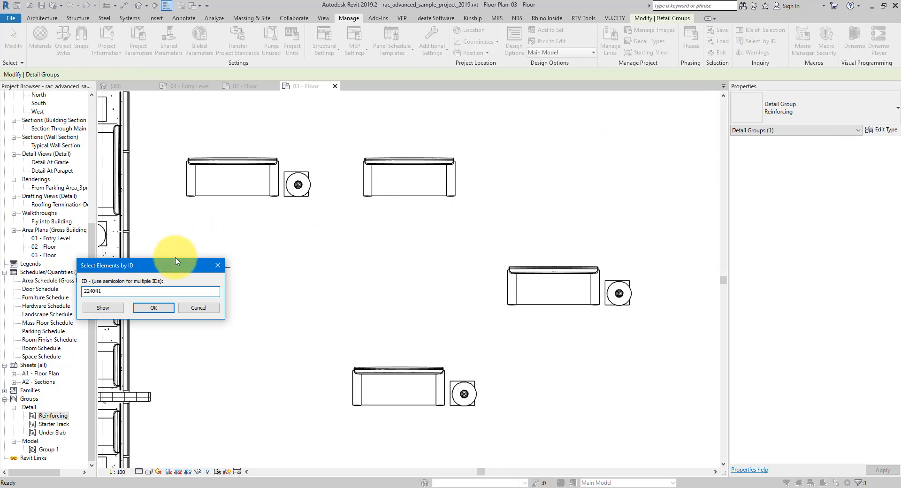
pyautogui.moveTo(175, 261); pyautogui.dragTo(416, 238)
pyautogui.click(346, 286)
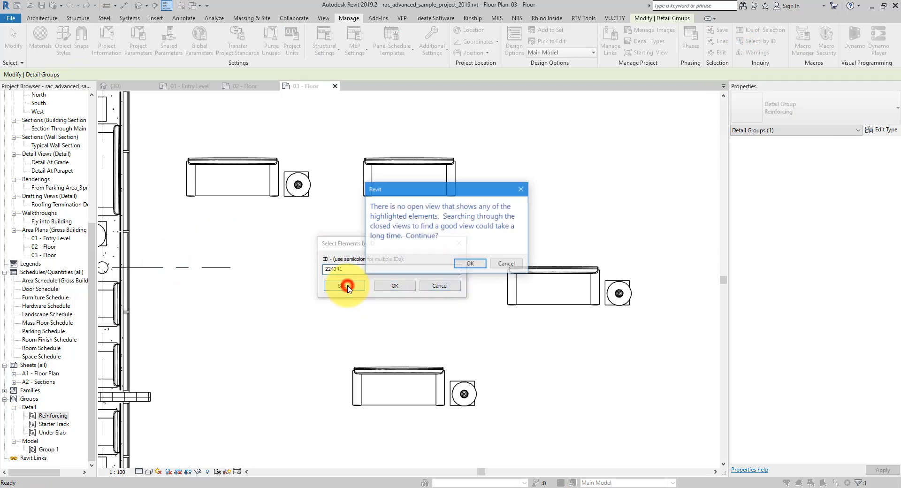
pyautogui.click(469, 264)
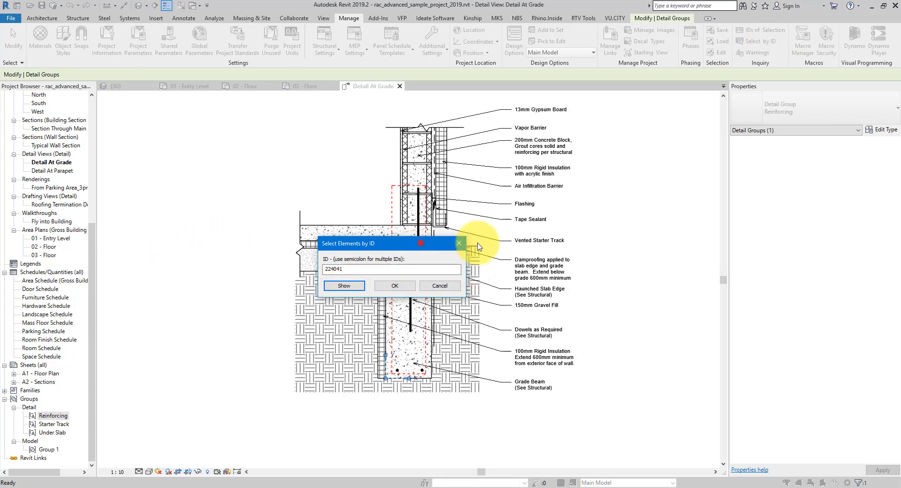
pyautogui.moveTo(479, 248); pyautogui.dragTo(594, 243)
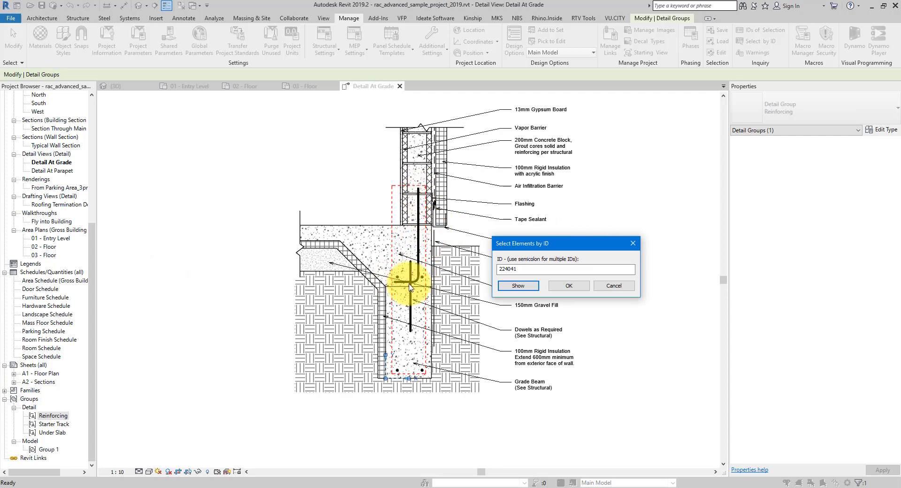
pyautogui.click(570, 286)
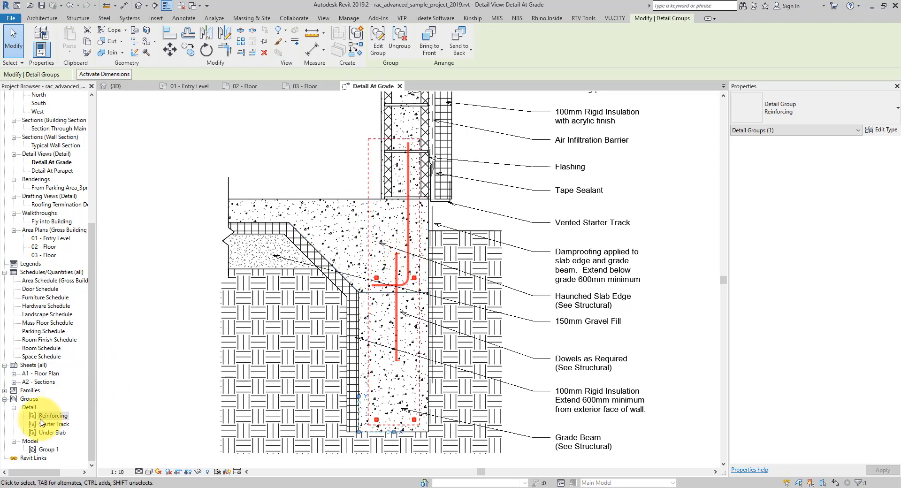
# Step: Ungroup the Reinforcing detail group in the Detail At Grade view and check that a single bar can be selected
pyautogui.click(409, 47)
pyautogui.click(292, 125)
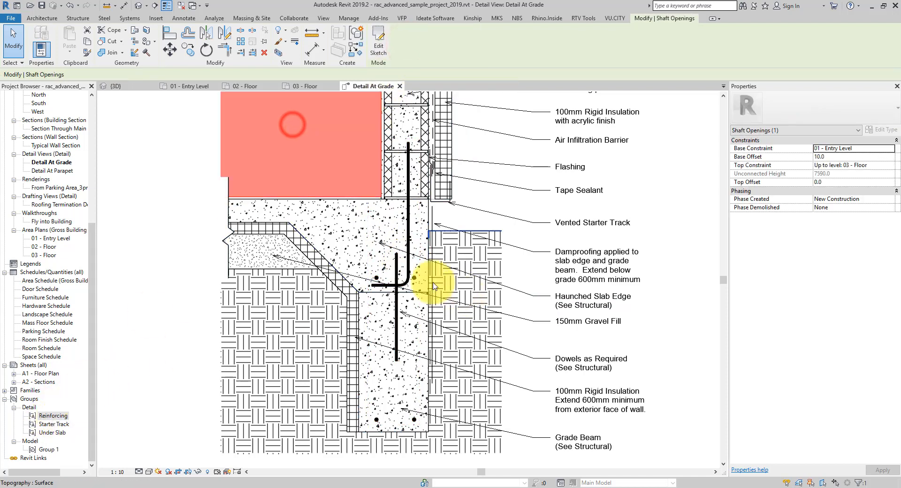
pyautogui.click(409, 265)
pyautogui.click(123, 337)
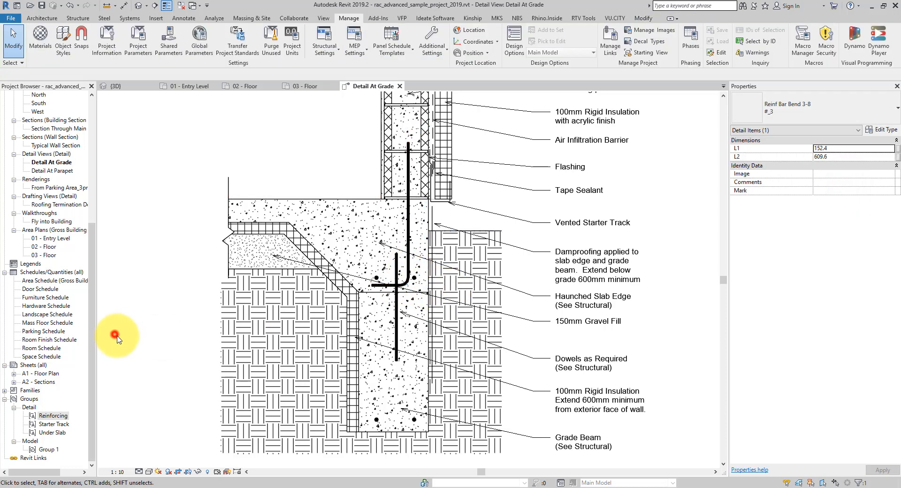
# Step: Select all instances of the Starter Track detail group in the entire project and ungroup them
pyautogui.rightClick(55, 424)
pyautogui.moveTo(135, 320)
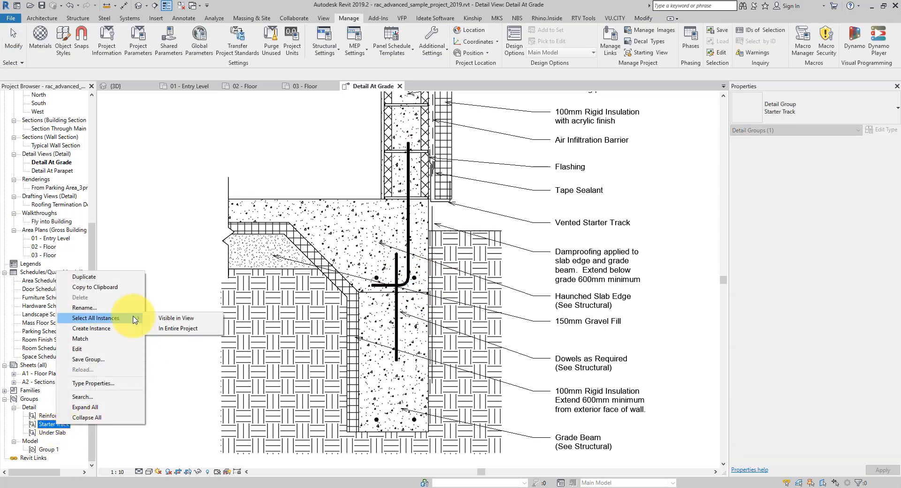
pyautogui.click(169, 327)
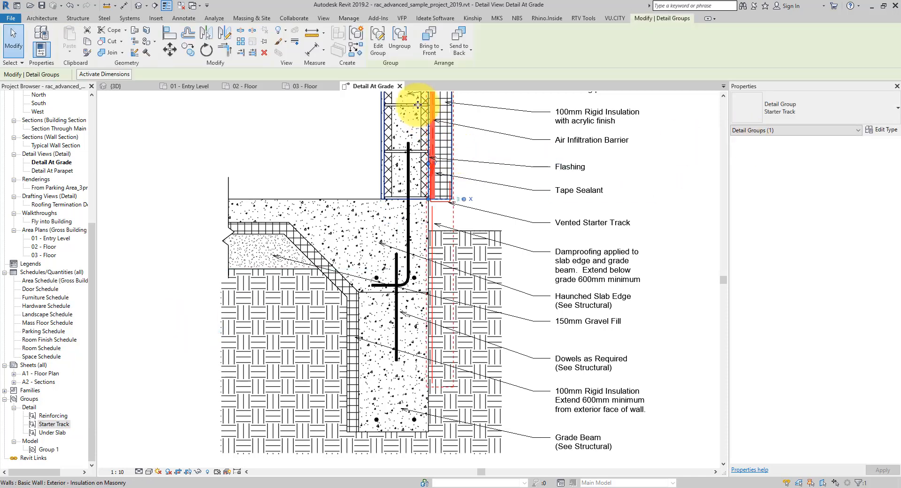
pyautogui.click(395, 44)
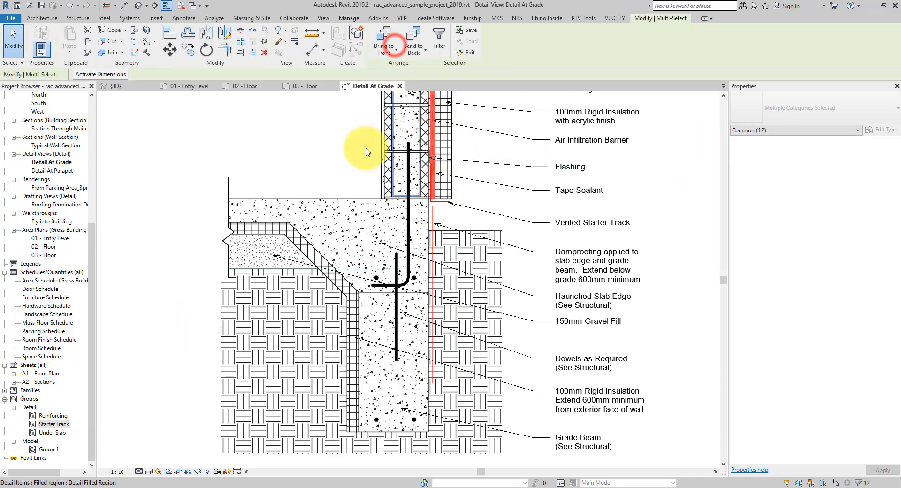
# Step: Select all instances of the Under Slab detail group in the entire project and ungroup them
pyautogui.rightClick(53, 432)
pyautogui.moveTo(132, 332)
pyautogui.click(170, 337)
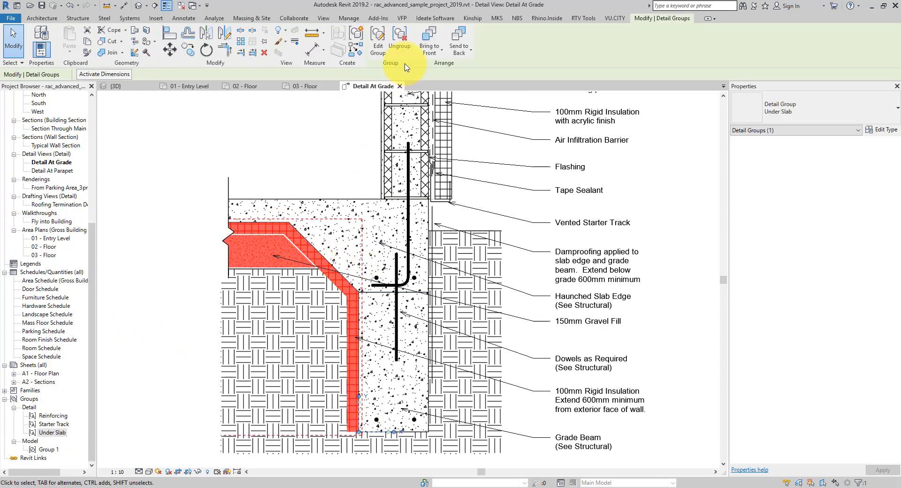
pyautogui.click(403, 49)
pyautogui.click(178, 301)
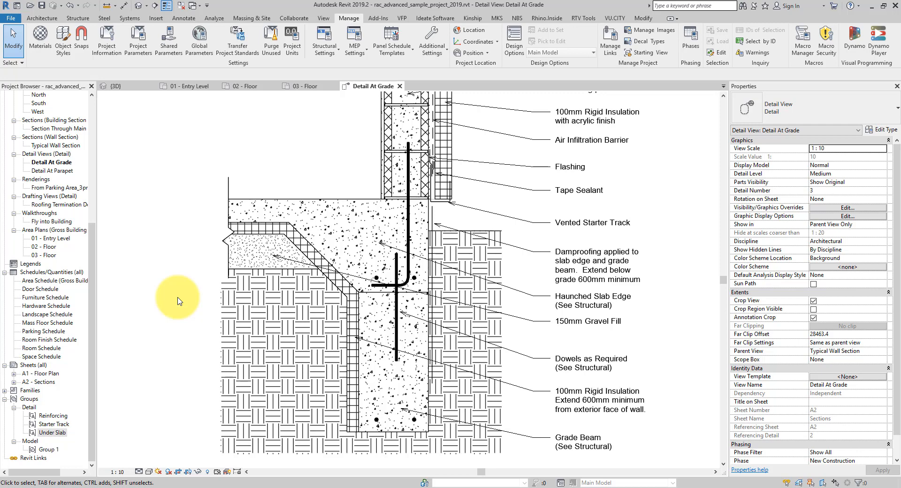
# Step: Purge the unused groups Group 1, Reinforcing, Starter Track and Under Slab from the project
pyautogui.click(349, 19)
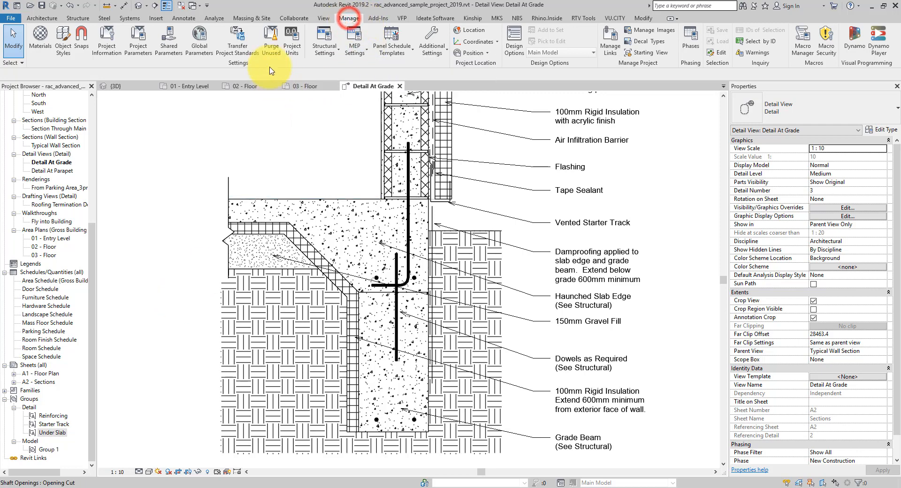
pyautogui.click(270, 49)
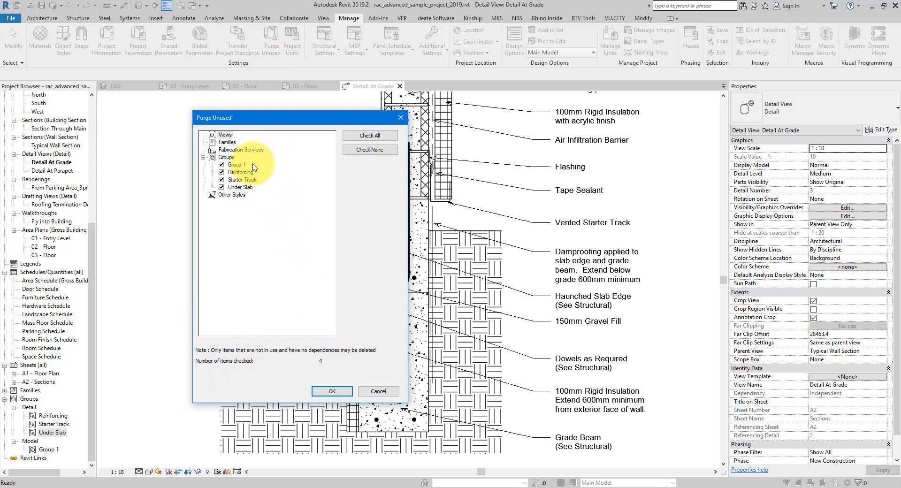
pyautogui.click(237, 187)
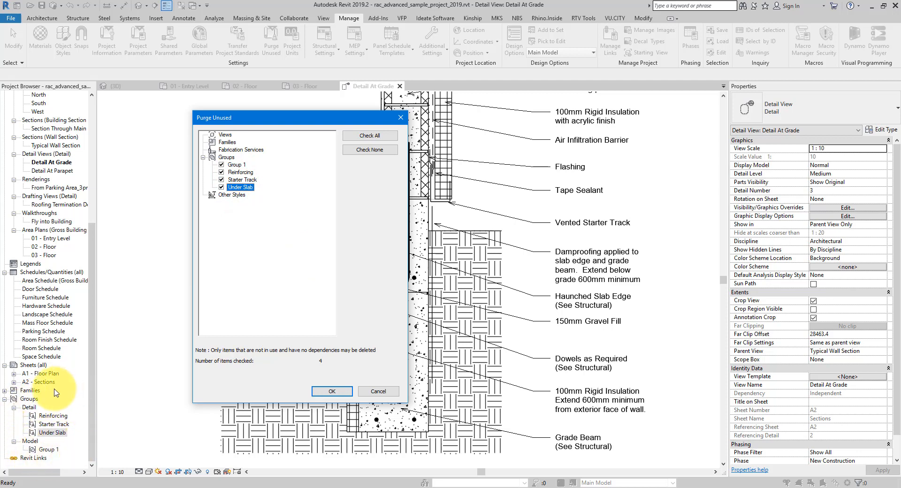
pyautogui.moveTo(300, 117); pyautogui.dragTo(261, 115)
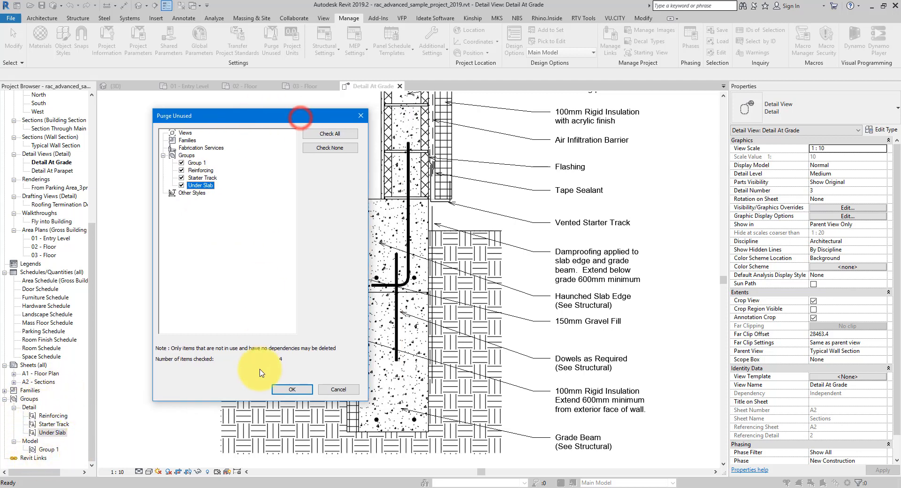
pyautogui.click(292, 390)
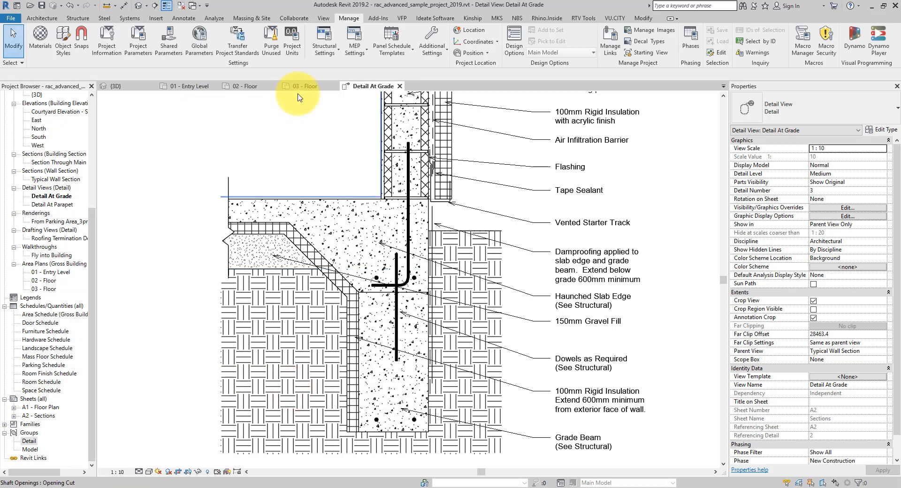
# Step: Run Purge Unused again to check for remaining items and inspect the project's detail and model group categories
pyautogui.click(272, 41)
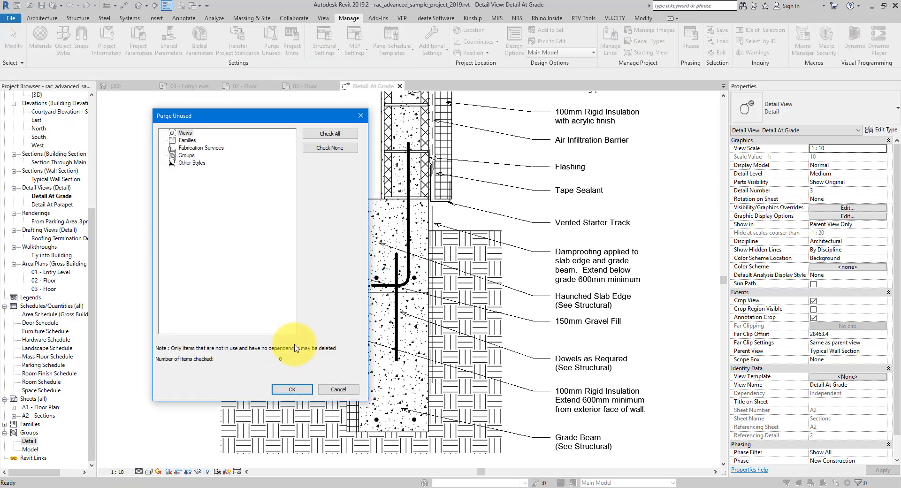
pyautogui.click(292, 390)
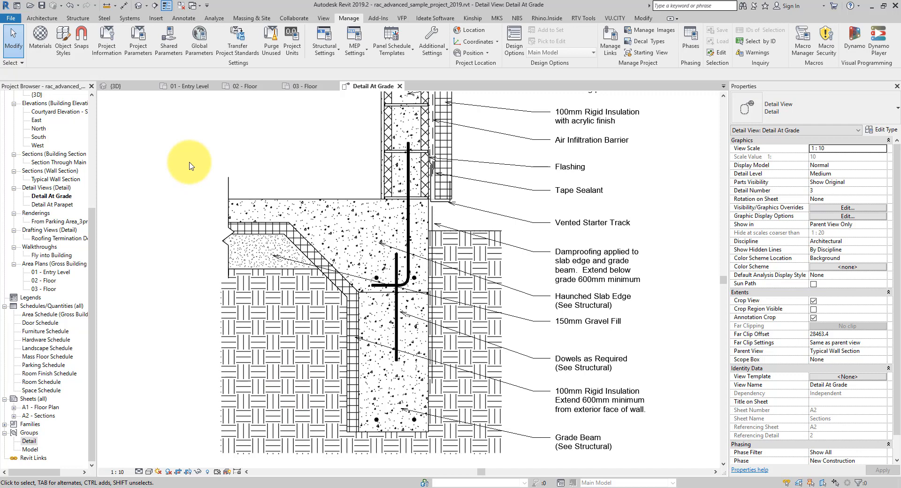
pyautogui.click(34, 434)
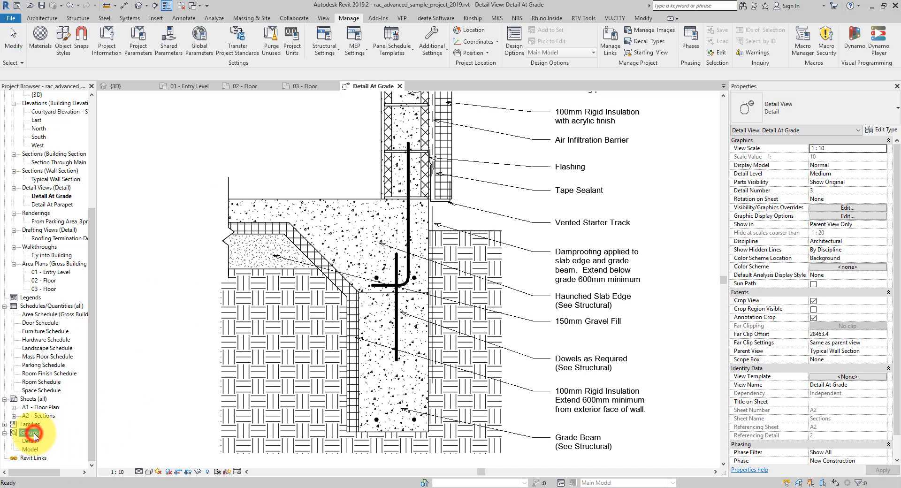
pyautogui.click(31, 441)
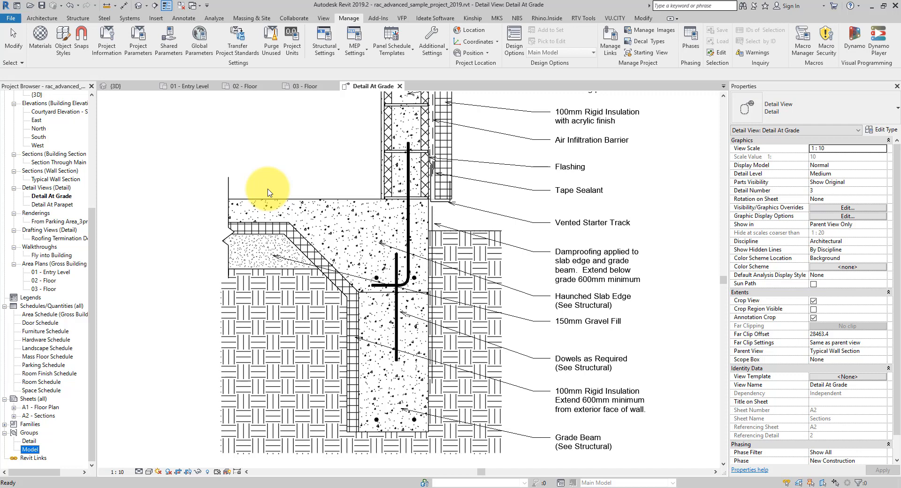
pyautogui.click(629, 208)
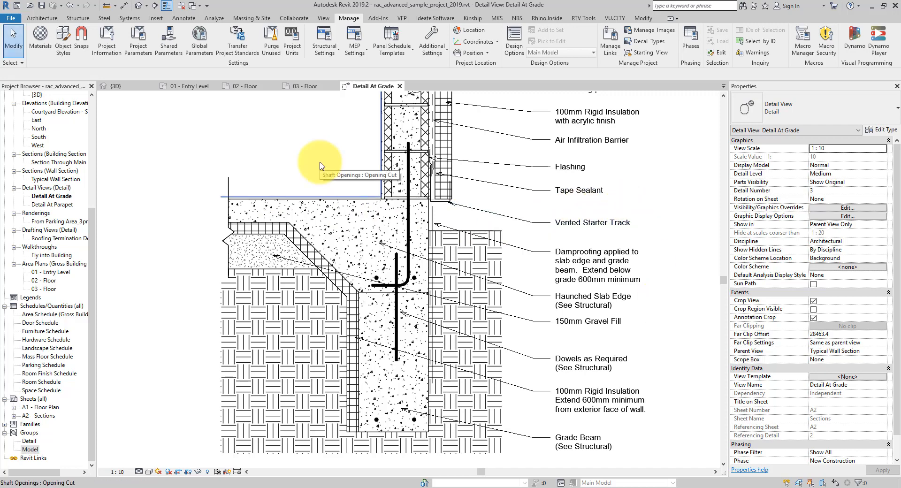
# Step: Open the default 3D view, dismiss the save reminder, and select the sloped entrance roof
pyautogui.click(138, 9)
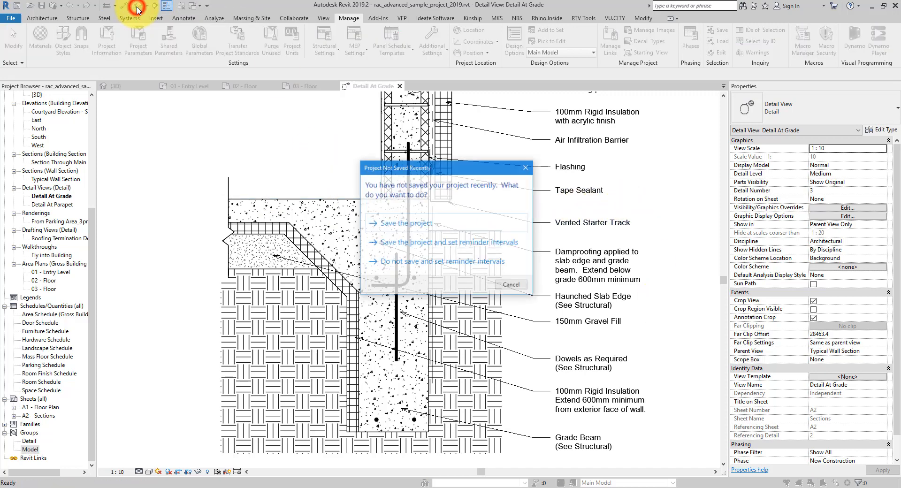
pyautogui.click(521, 165)
pyautogui.moveTo(606, 325); pyautogui.dragTo(518, 195, button='middle')
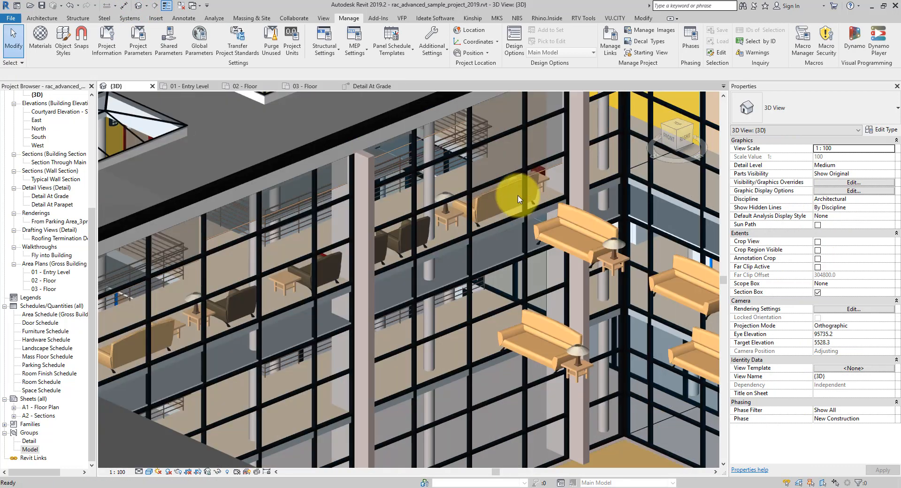
pyautogui.scroll(-2, 518, 195)
pyautogui.click(292, 350)
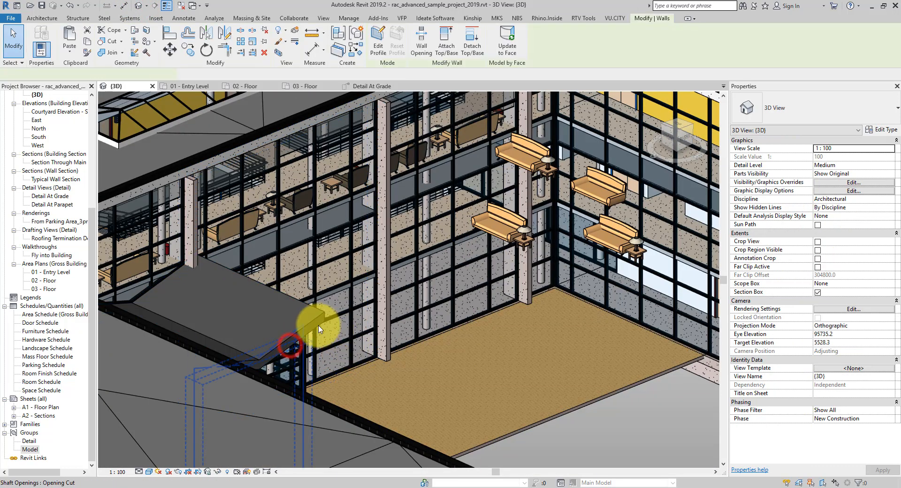
pyautogui.click(315, 322)
pyautogui.keyDown('shift'); pyautogui.moveTo(464, 350); pyautogui.dragTo(539, 430, button='middle'); pyautogui.keyUp('shift')
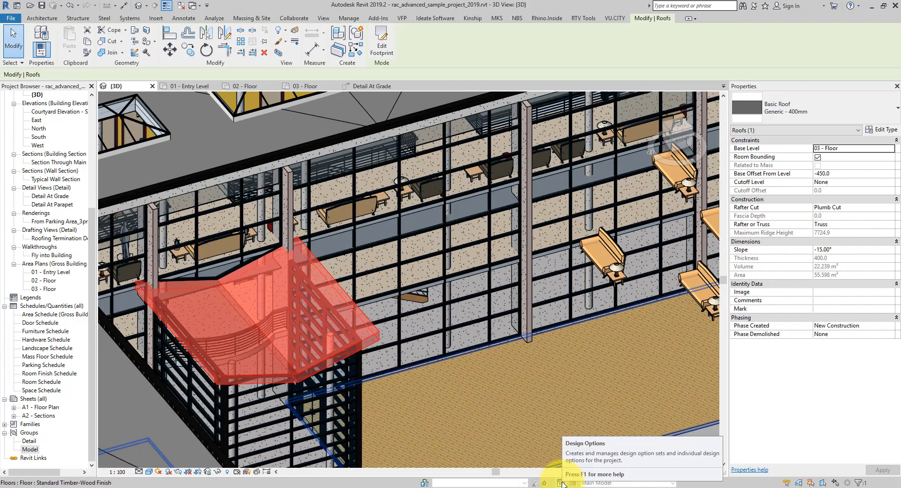
# Step: Create a new design option set with a primary option and add a second option to it
pyautogui.click(561, 482)
pyautogui.moveTo(750, 251); pyautogui.dragTo(620, 152)
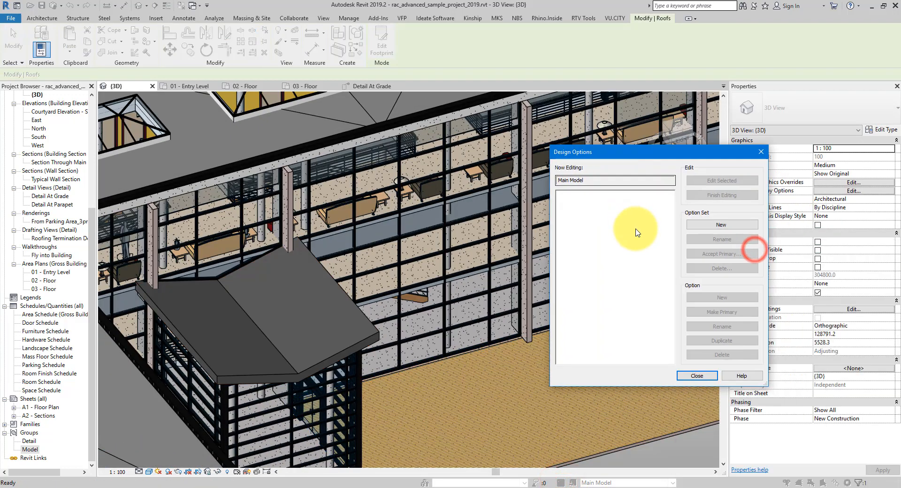
pyautogui.click(703, 228)
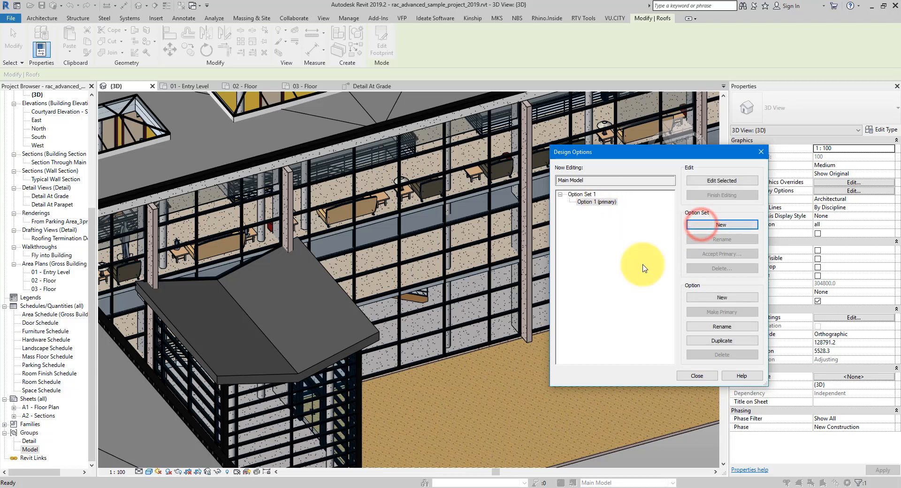
pyautogui.click(591, 198)
pyautogui.click(592, 202)
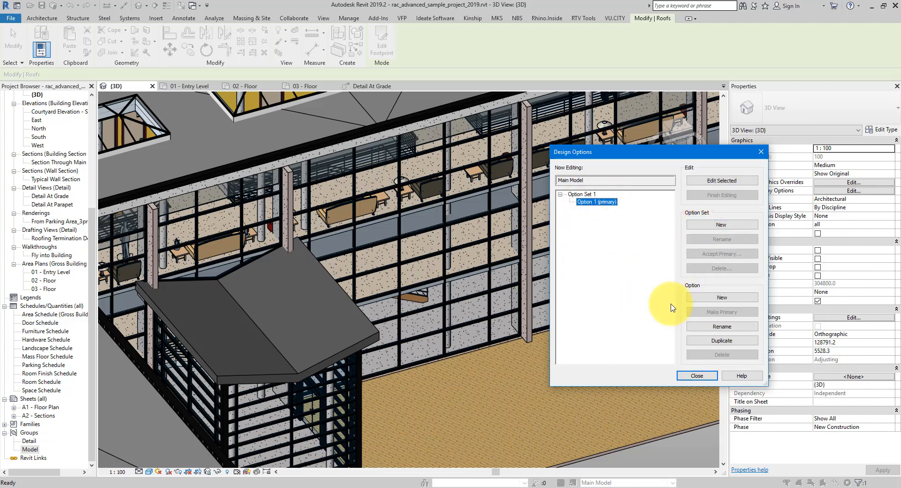
pyautogui.click(713, 303)
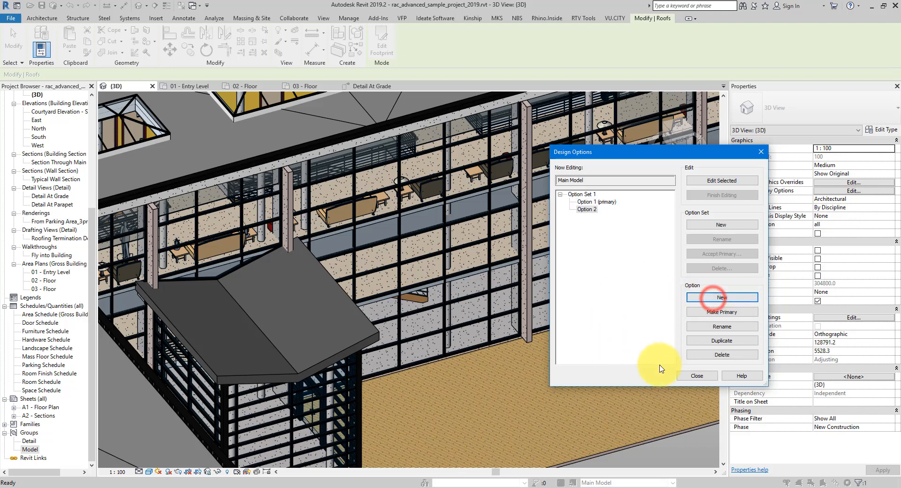
pyautogui.click(689, 374)
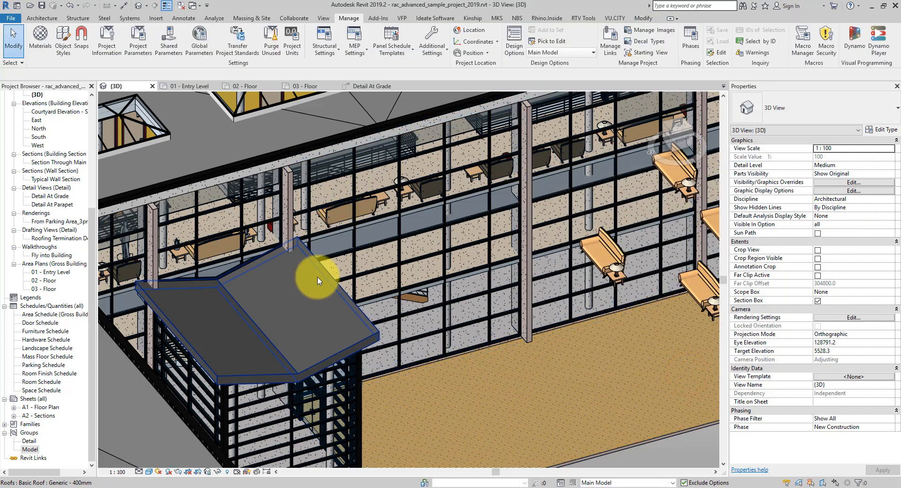
# Step: Add the sloped entrance roof to both Option 1 and Option 2 of Option Set 1
pyautogui.click(318, 280)
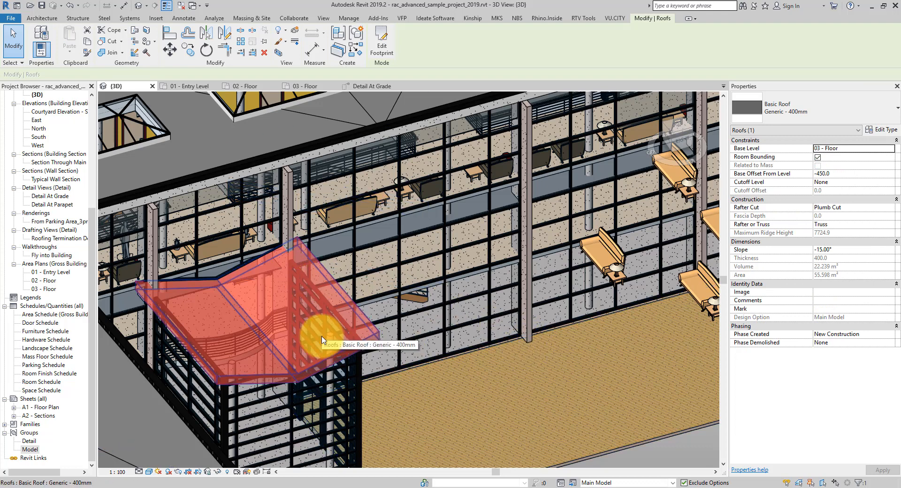
pyautogui.click(575, 482)
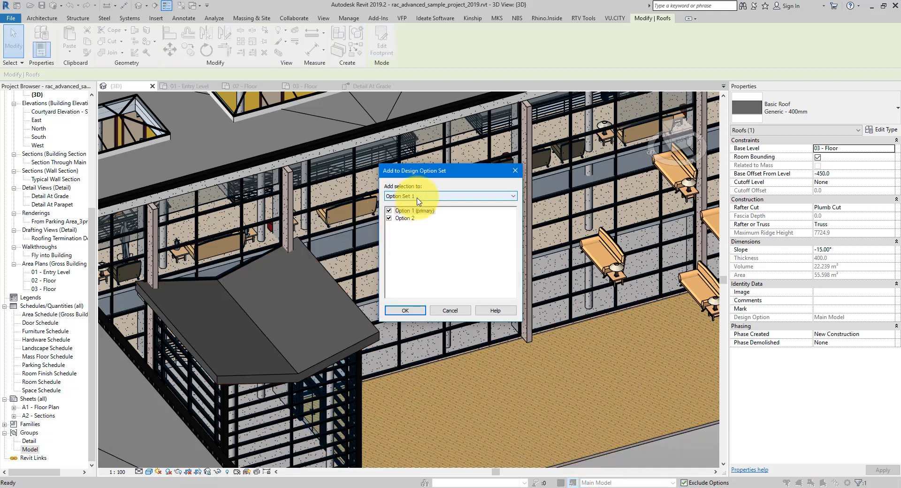
pyautogui.click(410, 311)
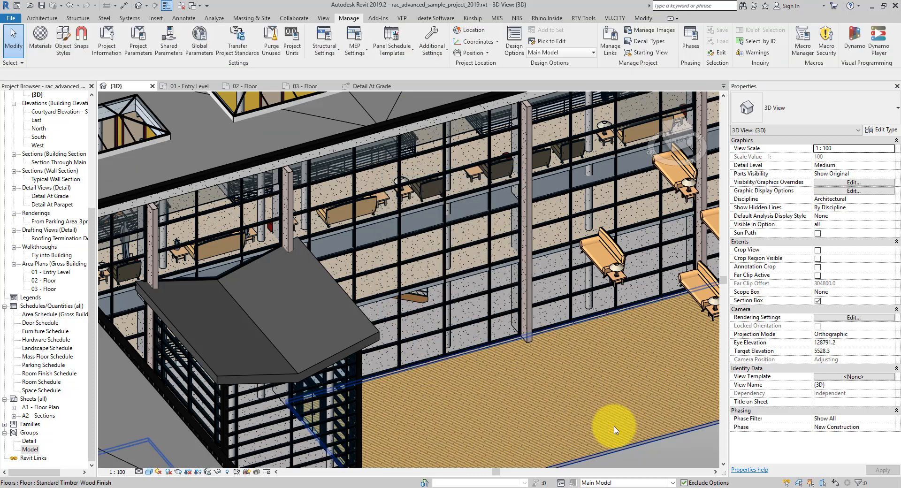
# Step: Activate Option 1 and Option 2 in turn and select the entrance roof in each to check its design option
pyautogui.click(605, 482)
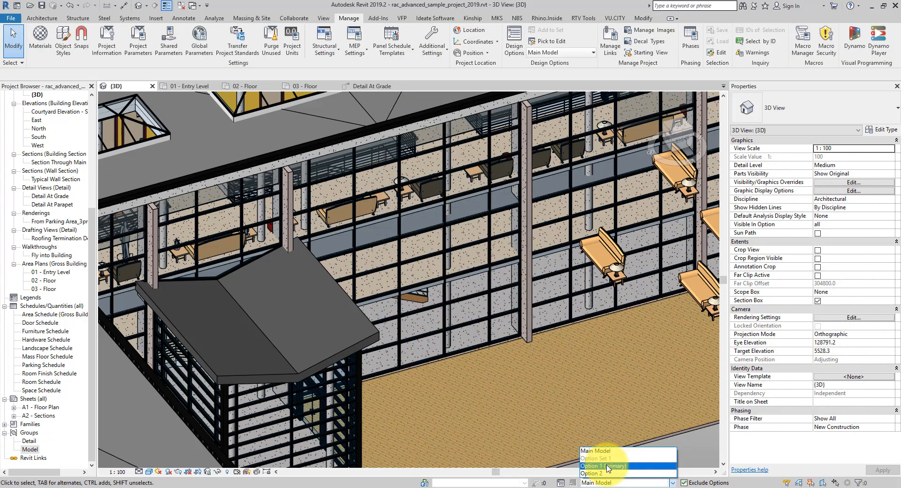
pyautogui.click(607, 466)
pyautogui.click(331, 331)
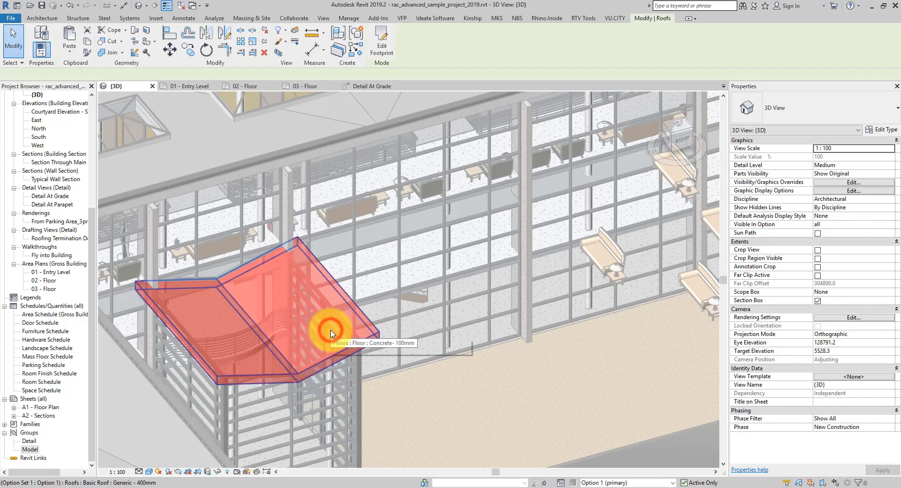
pyautogui.click(619, 483)
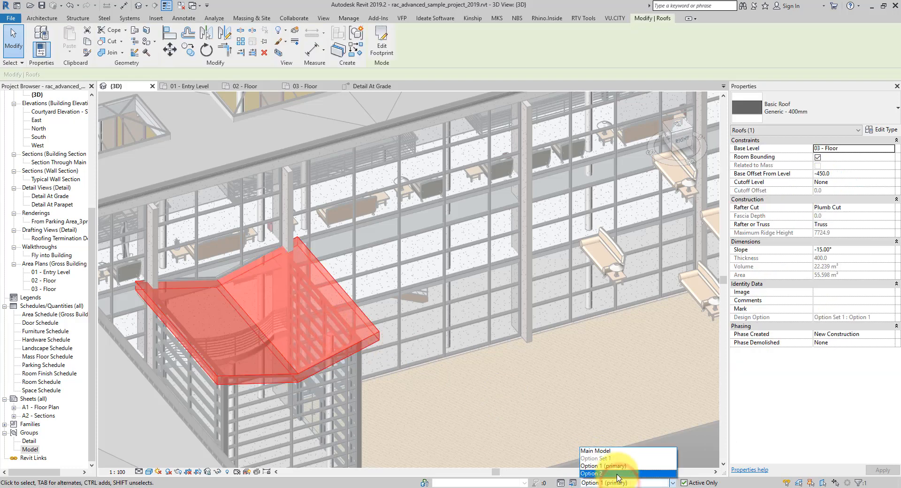
pyautogui.click(615, 472)
pyautogui.click(368, 336)
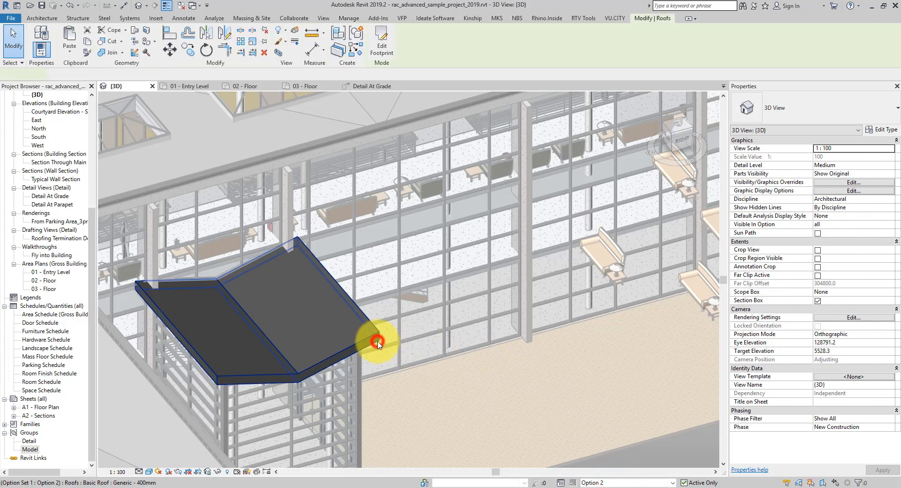
pyautogui.press('Escape')
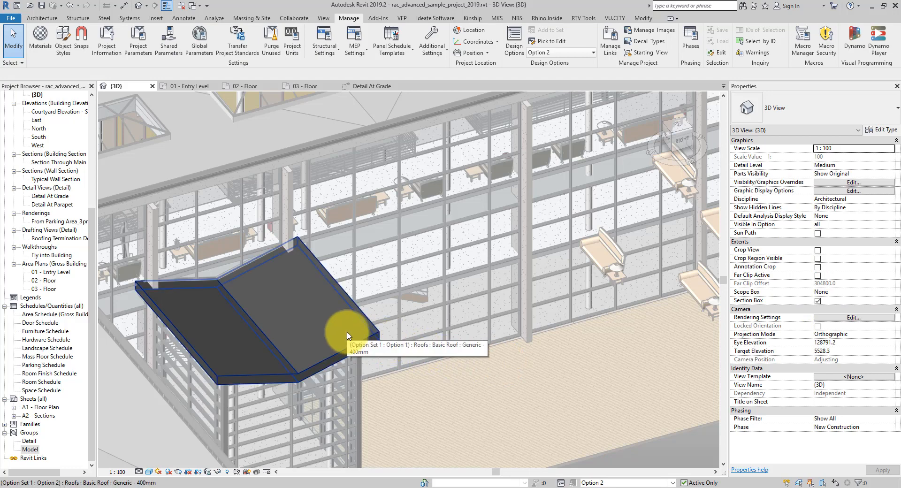
# Step: Select the Option 2 entrance roof to inspect it, and return the active design option to Main Model
pyautogui.keyDown('shift'); pyautogui.moveTo(495, 375); pyautogui.dragTo(581, 373, button='middle'); pyautogui.keyUp('shift')
pyautogui.scroll(-1, 580, 373)
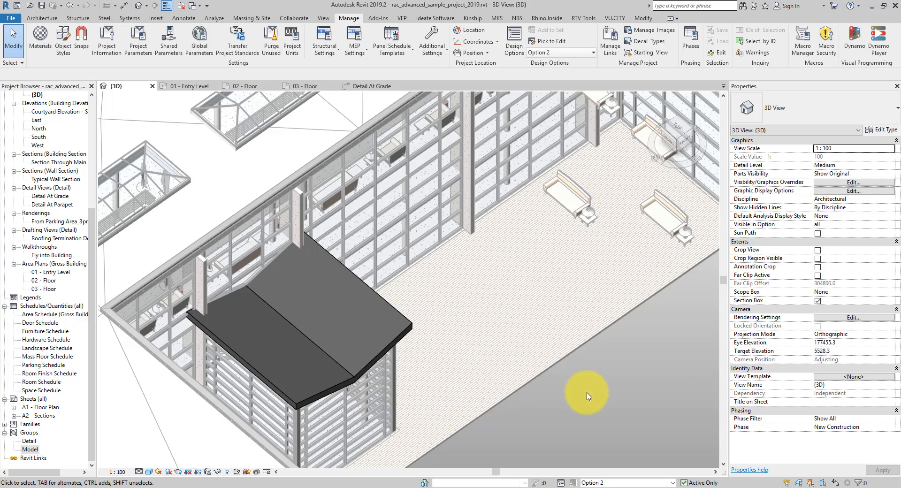
pyautogui.click(410, 326)
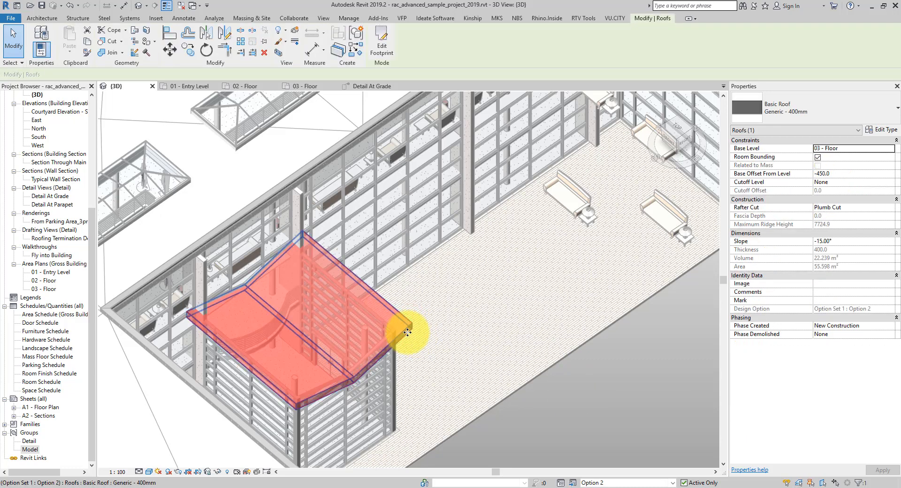
pyautogui.click(594, 482)
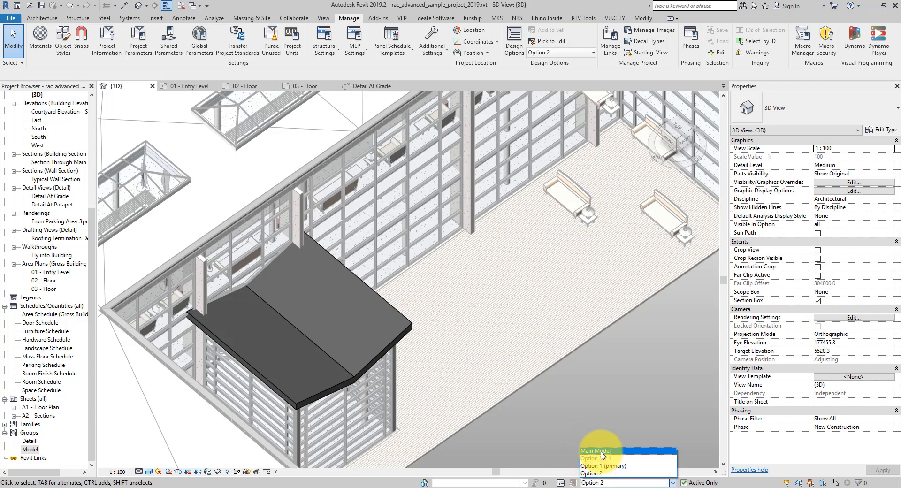
pyautogui.click(600, 450)
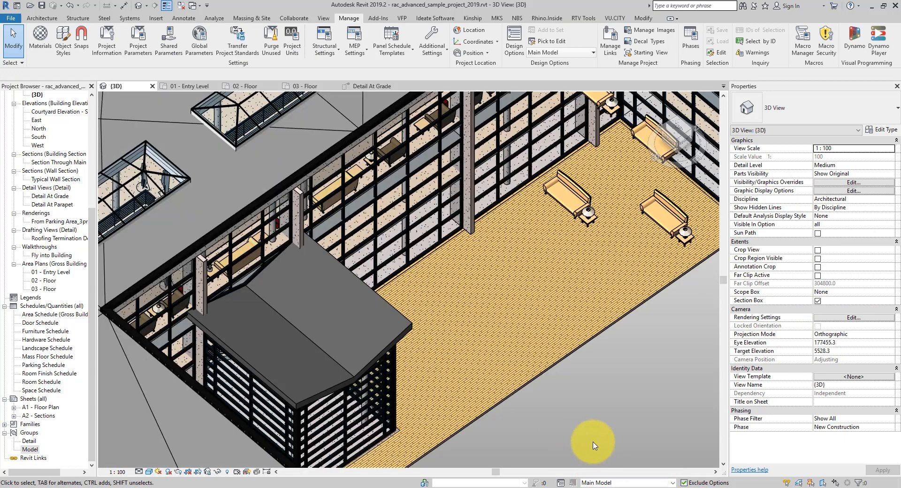
# Step: Review the options of Option Set 1, delete the set, and select the remaining entrance roof to check it
pyautogui.click(561, 483)
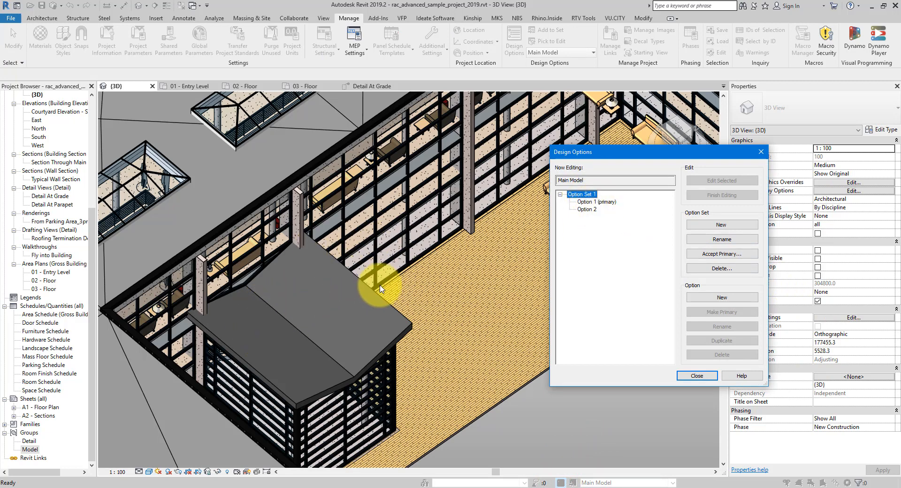
pyautogui.click(610, 202)
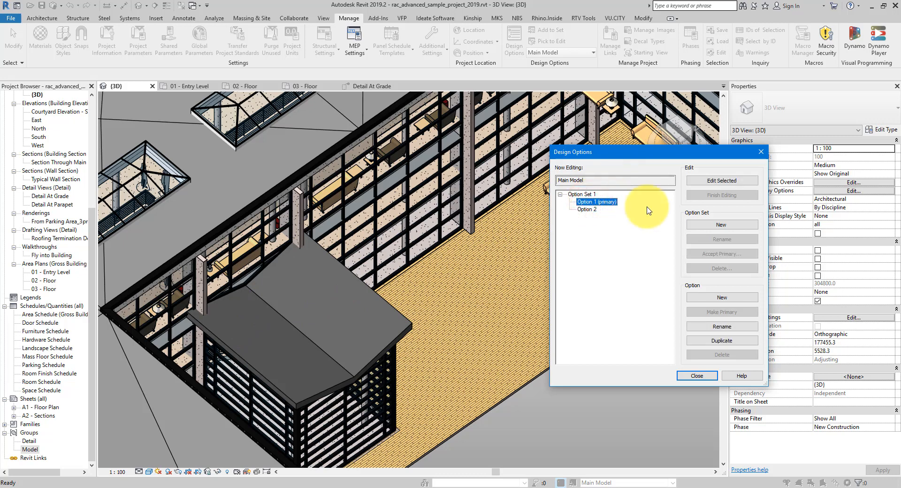
pyautogui.click(587, 209)
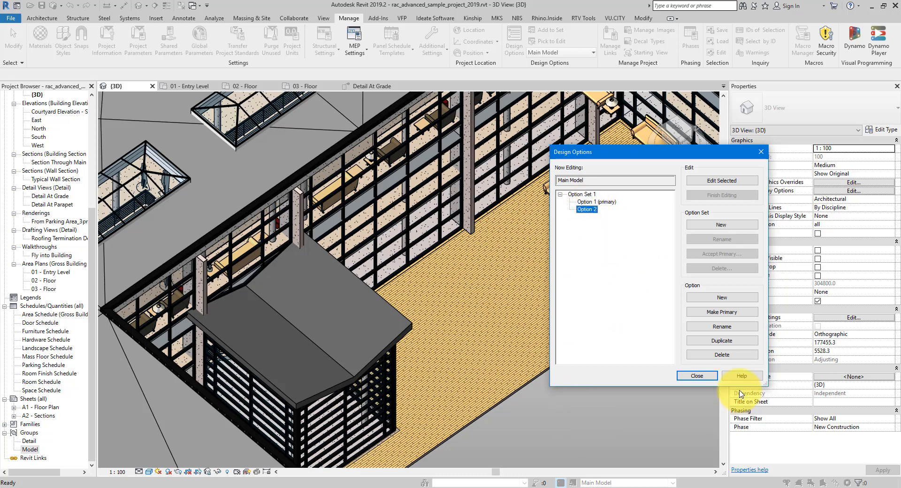
pyautogui.click(581, 194)
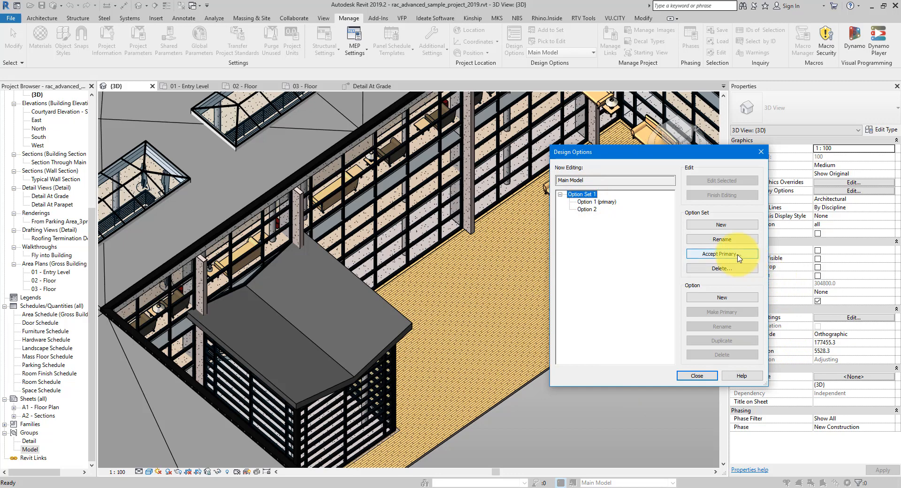
pyautogui.click(725, 268)
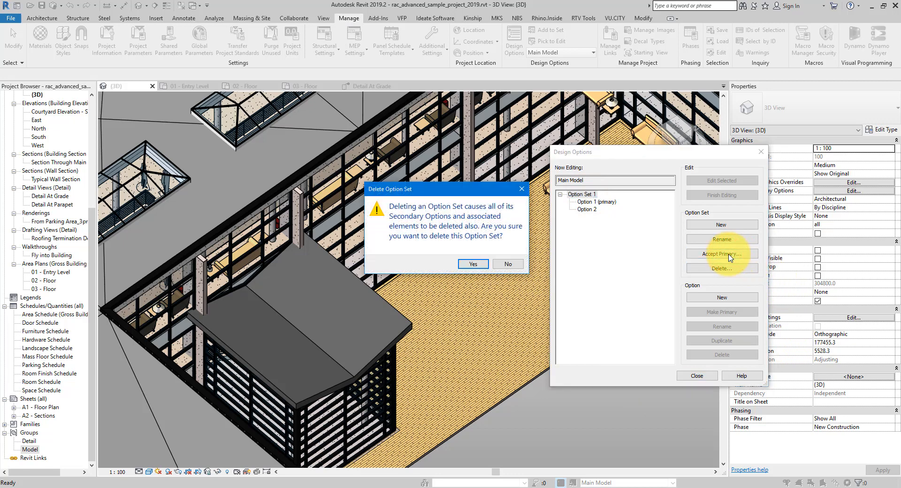
pyautogui.click(473, 265)
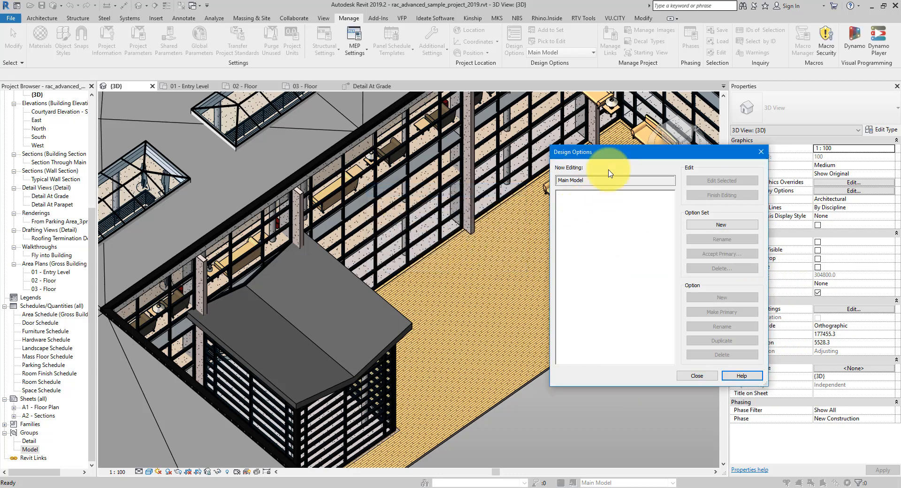
pyautogui.click(695, 376)
pyautogui.click(351, 280)
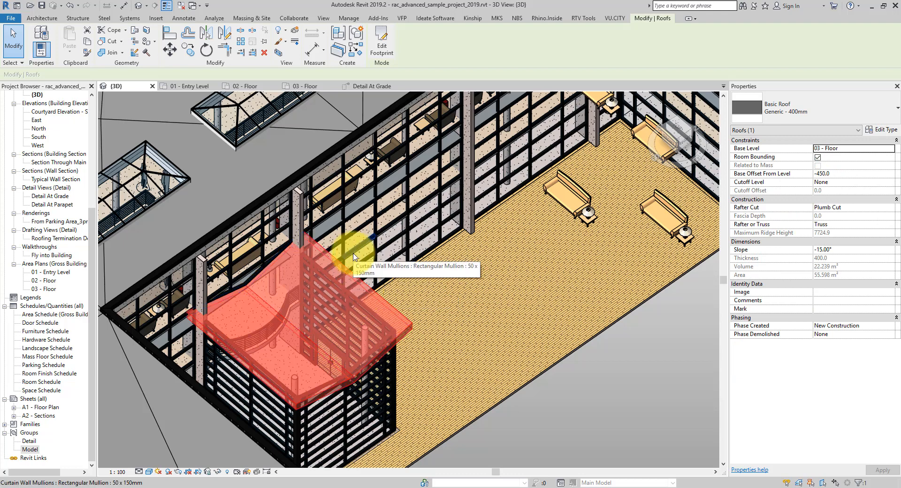
# Step: Undo the deletion of Option Set 1 and make Option 2 its primary option
pyautogui.click(78, 6)
pyautogui.click(89, 19)
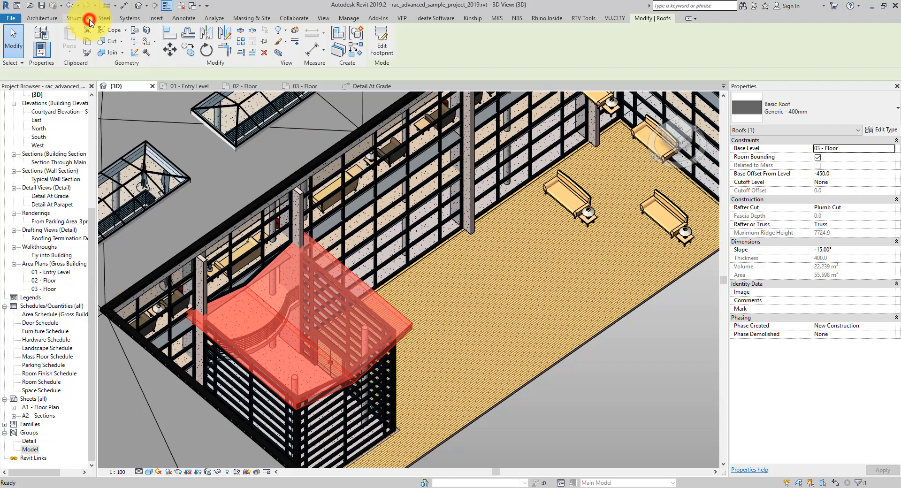
pyautogui.click(561, 483)
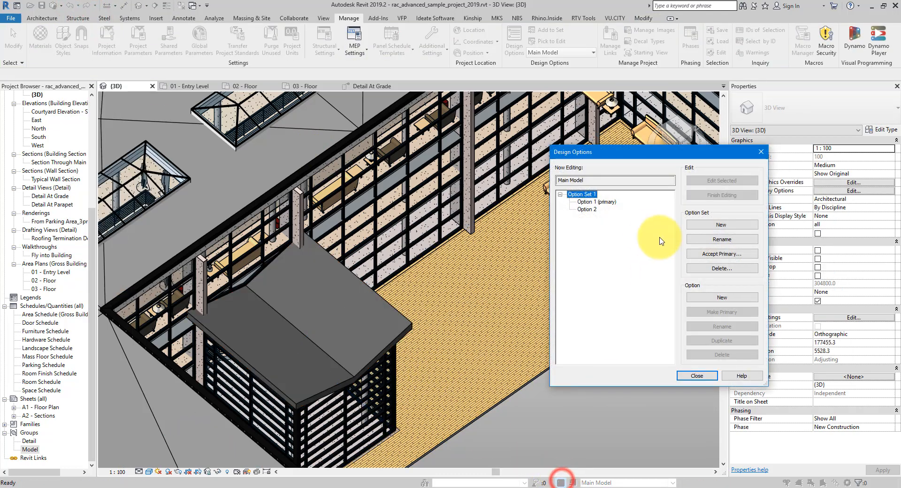
pyautogui.click(587, 210)
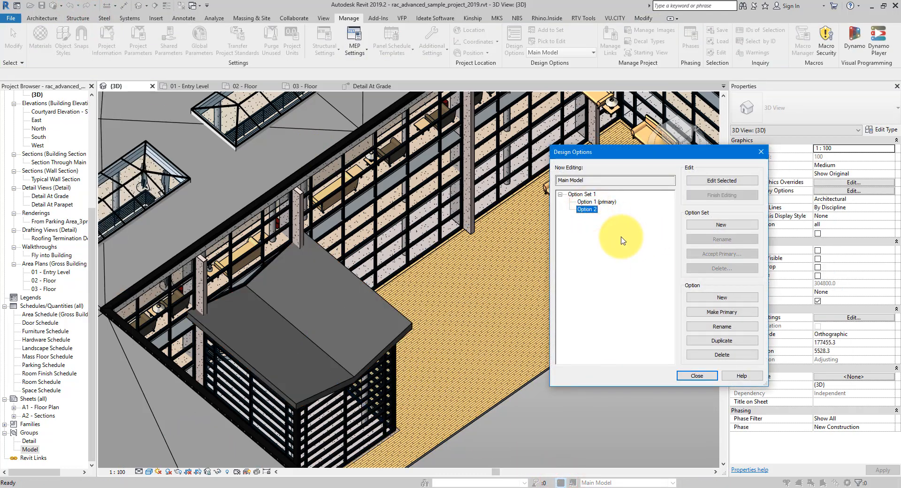
pyautogui.click(735, 313)
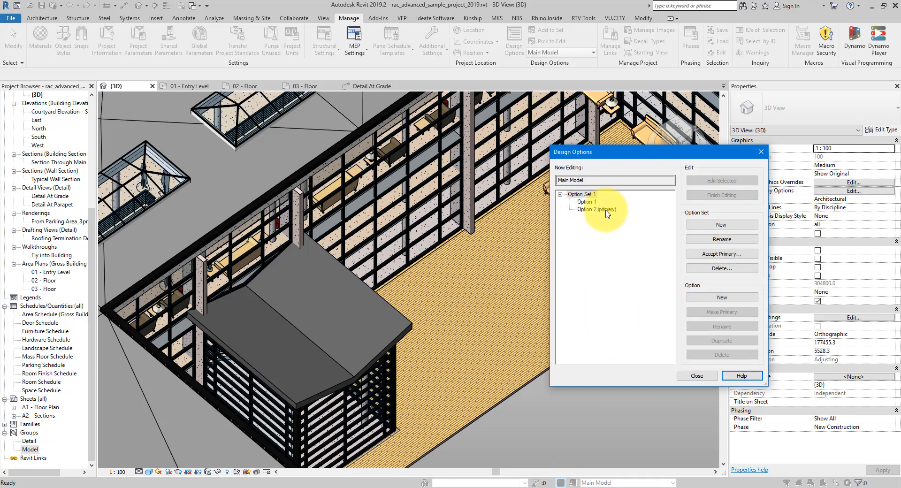
# Step: Delete Option Set 1 together with its secondary option and close the design options
pyautogui.click(584, 194)
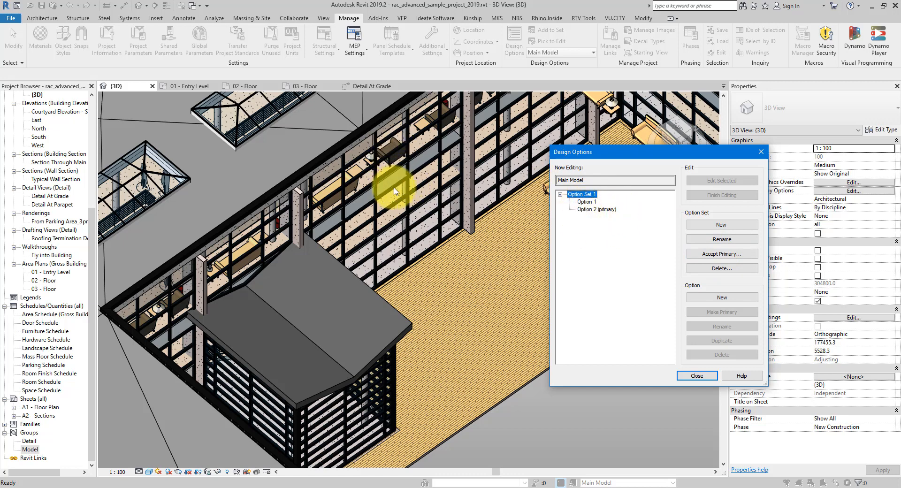
pyautogui.click(721, 268)
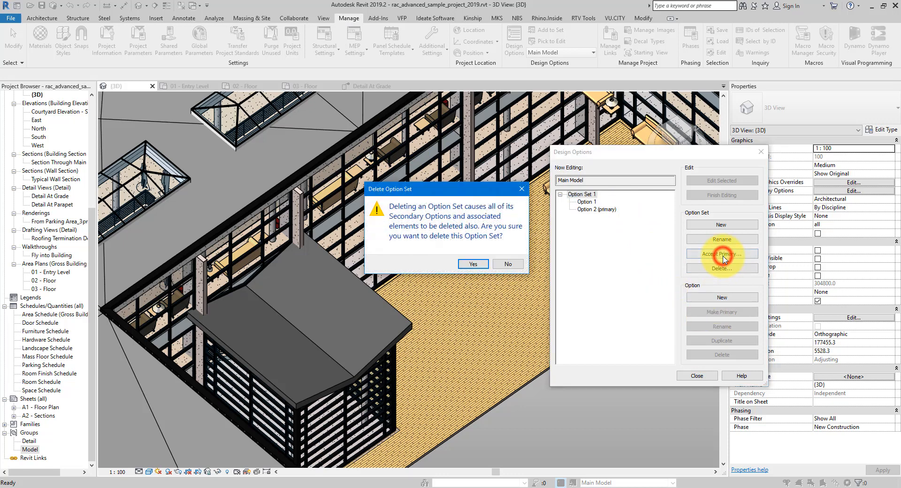
pyautogui.click(471, 270)
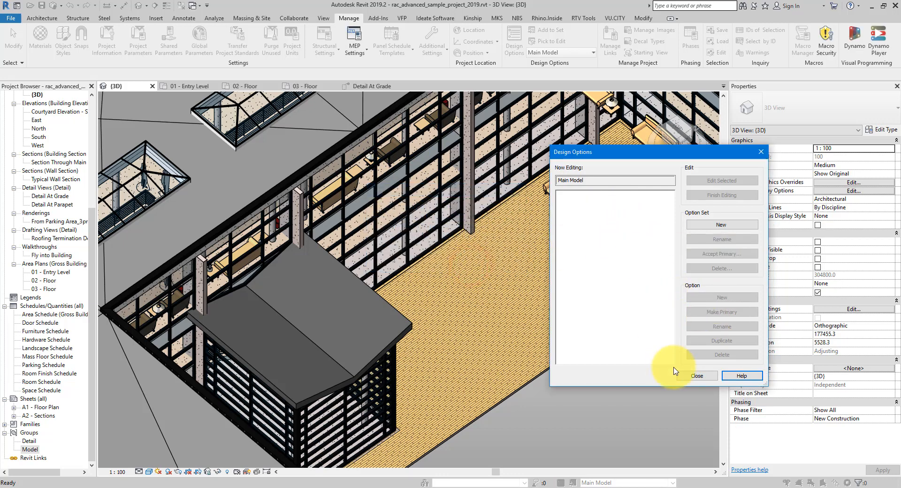
pyautogui.click(691, 375)
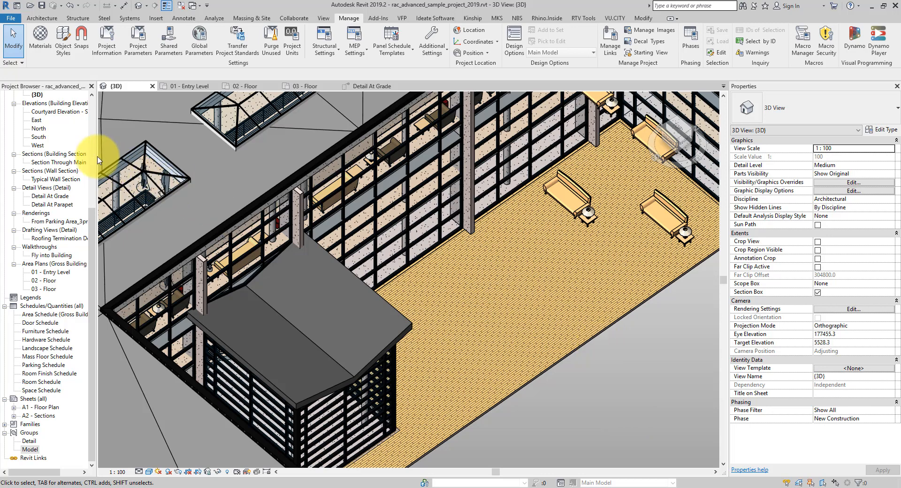
# Step: Widen the Project Browser and go through its view categories from Floor Plans to Ceiling Plans
pyautogui.moveTo(97, 155); pyautogui.dragTo(144, 162)
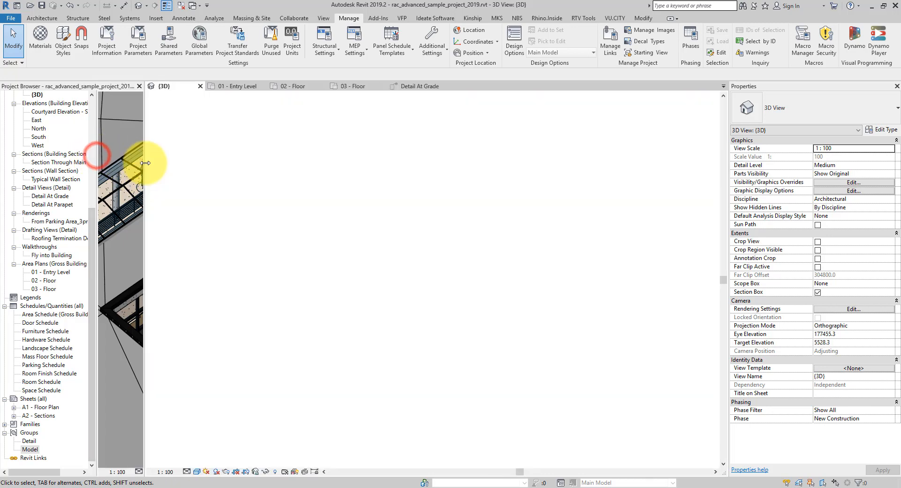
pyautogui.scroll(5, 141, 164)
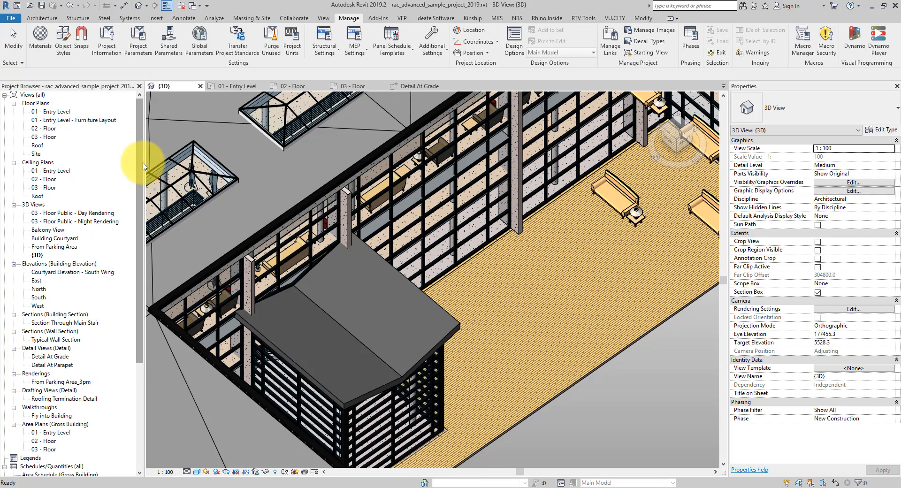
pyautogui.click(35, 94)
pyautogui.click(41, 103)
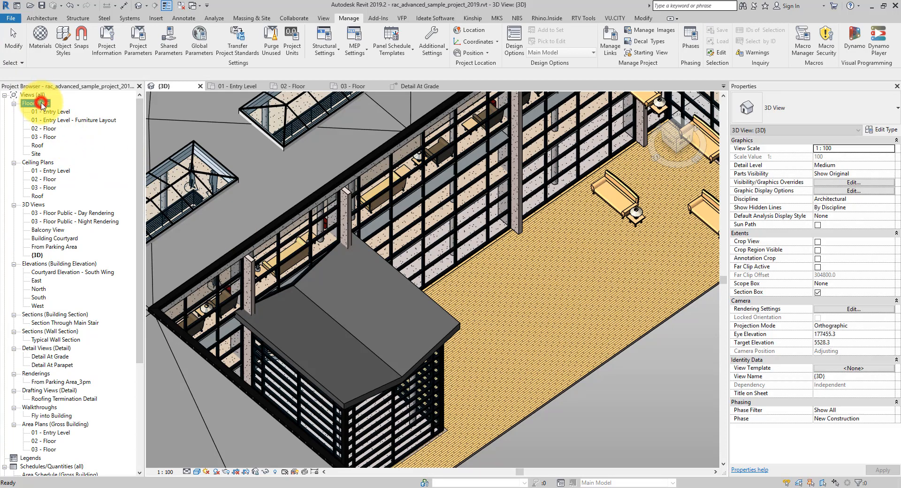
pyautogui.click(33, 162)
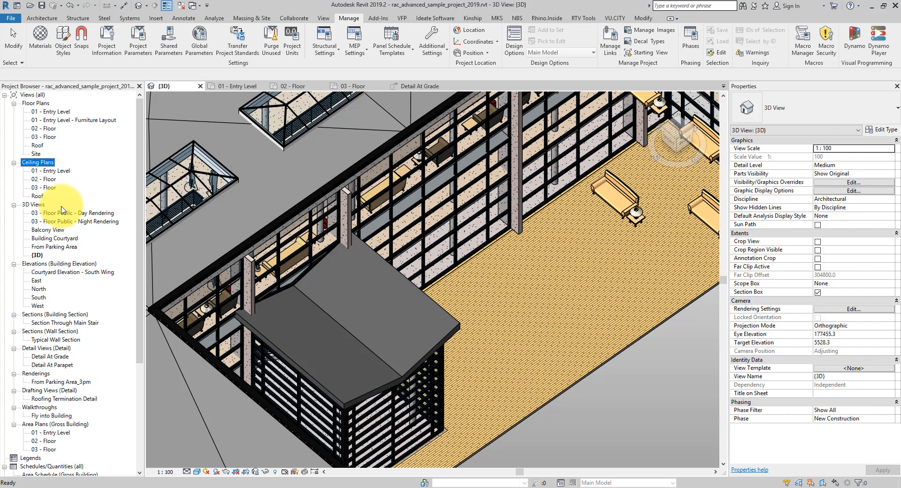
# Step: Open the 03 - Floor plan and draw a section line down Lobby 318, looking towards the row of couches and chairs
pyautogui.doubleClick(47, 137)
pyautogui.scroll(-2, 371, 230)
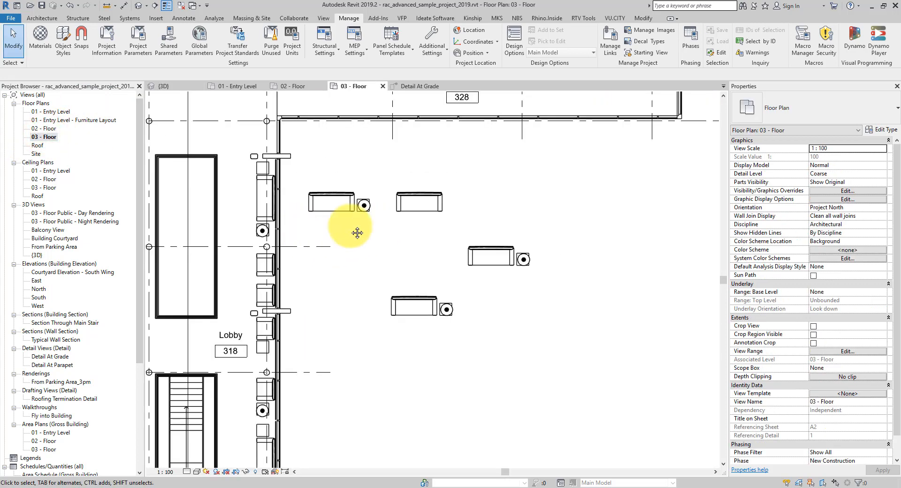
pyautogui.moveTo(357, 233); pyautogui.dragTo(469, 246, button='middle')
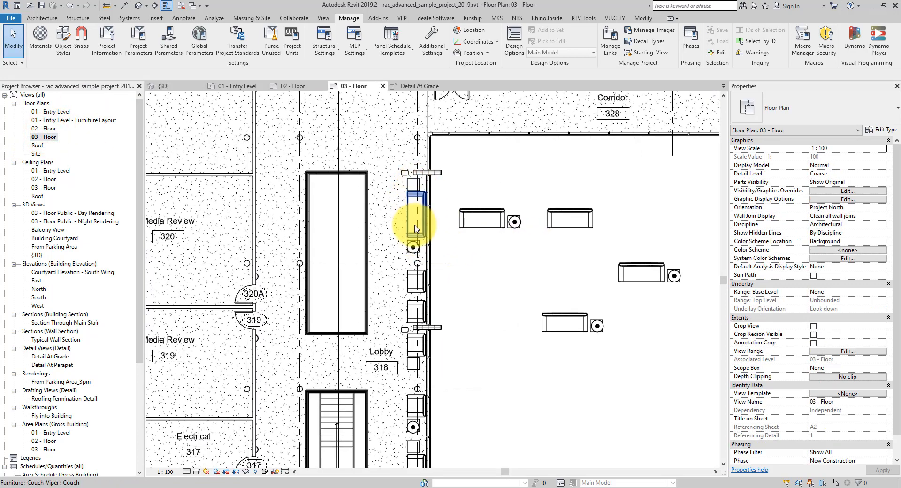
pyautogui.scroll(-3, 413, 221)
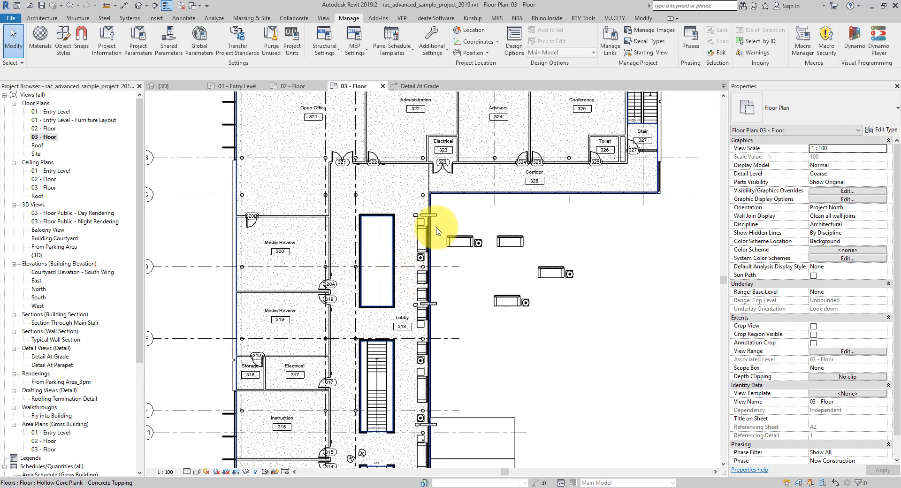
pyautogui.click(155, 6)
pyautogui.click(409, 180)
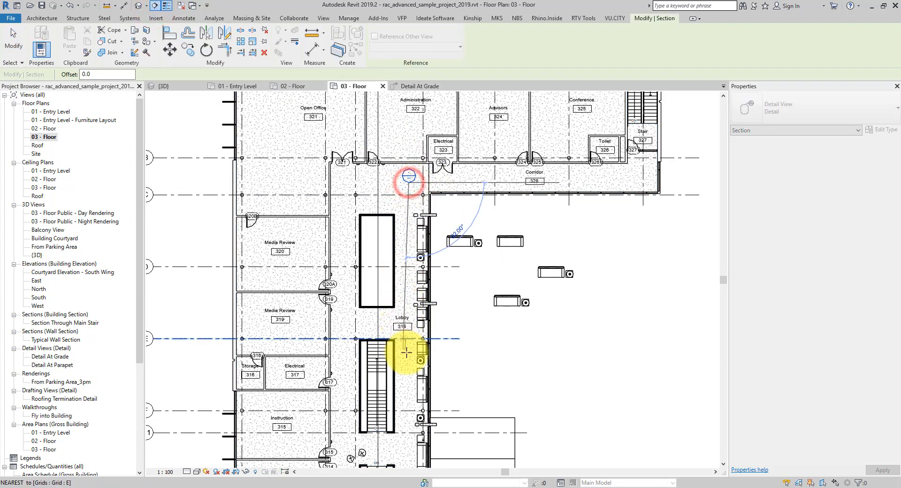
pyautogui.click(407, 353)
# Step: Open the view of the new lobby section and move its crop region up to take in the Parapet level
pyautogui.rightClick(592, 326)
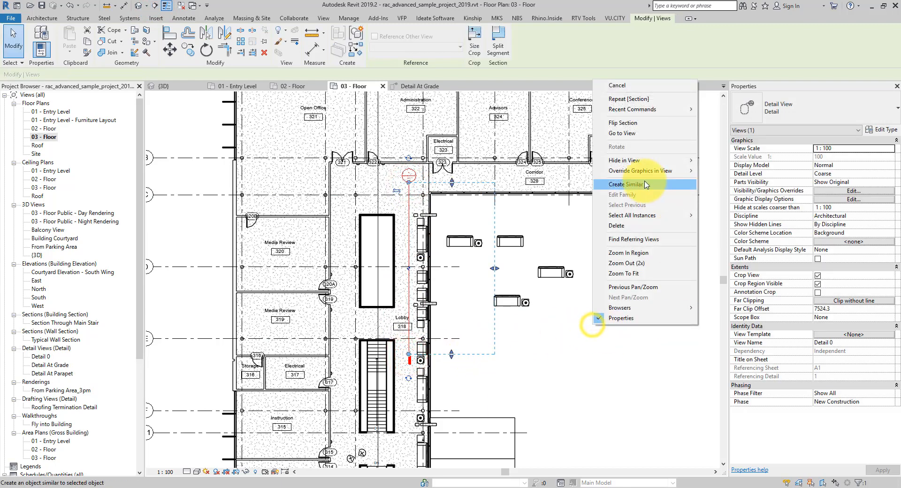
pyautogui.click(622, 133)
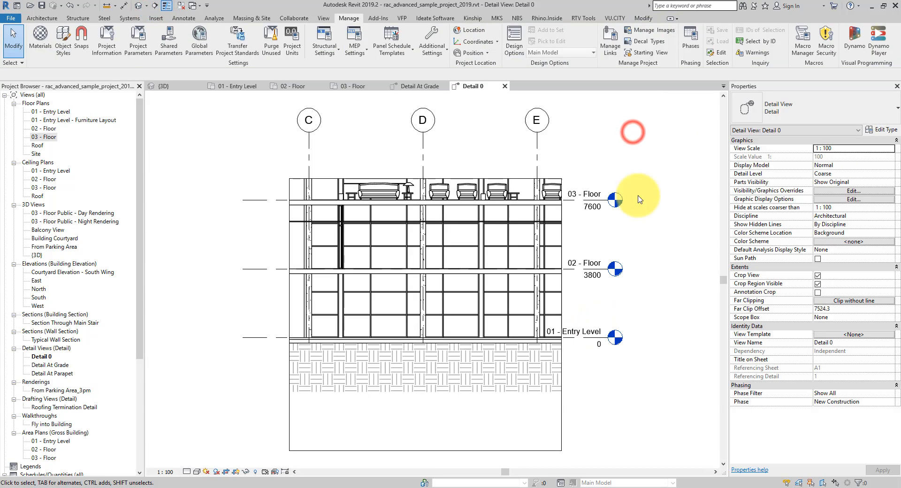
pyautogui.click(502, 179)
pyautogui.moveTo(513, 178); pyautogui.dragTo(551, 115)
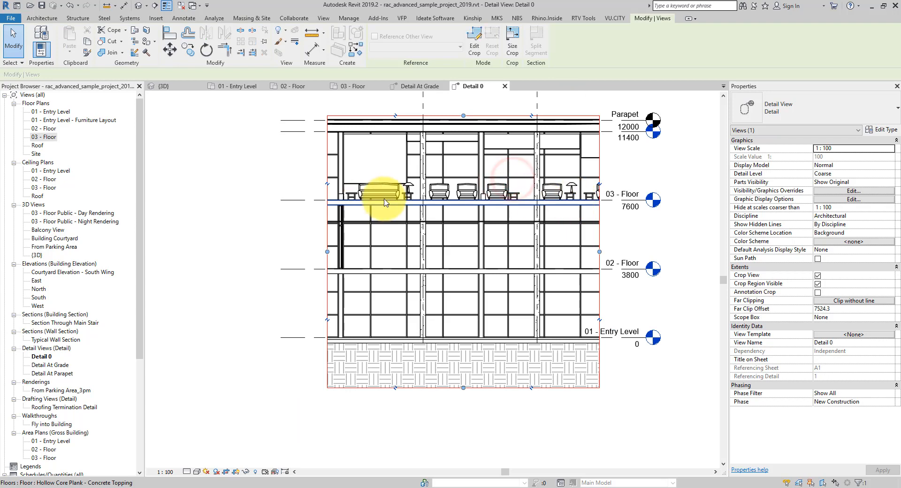
# Step: Return to the 03 - Floor plan and move the lobby couch up along the curtain wall to the column on the upper grid line
pyautogui.doubleClick(44, 137)
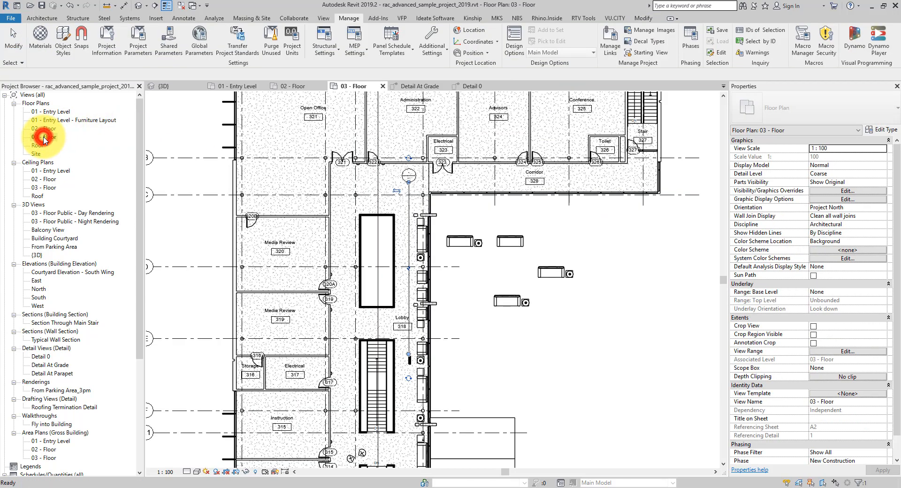
pyautogui.scroll(3, 419, 231)
pyautogui.click(418, 231)
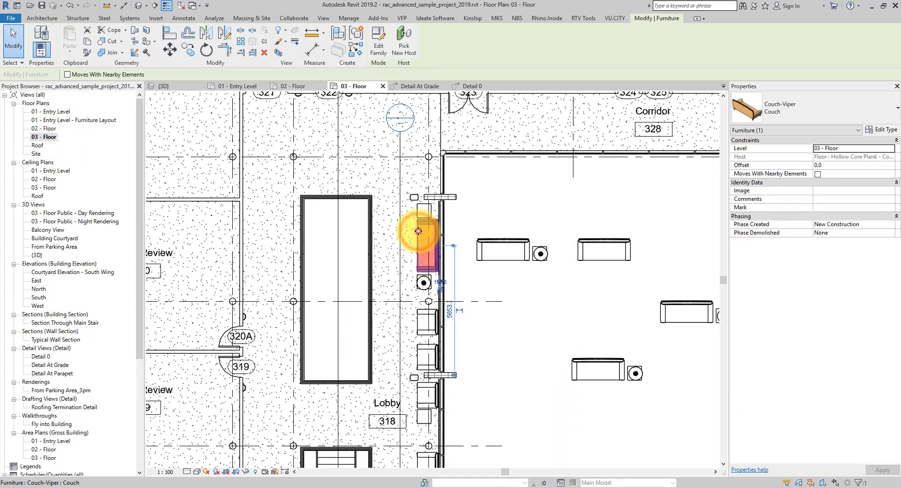
pyautogui.moveTo(418, 231); pyautogui.dragTo(423, 151)
pyautogui.click(495, 211)
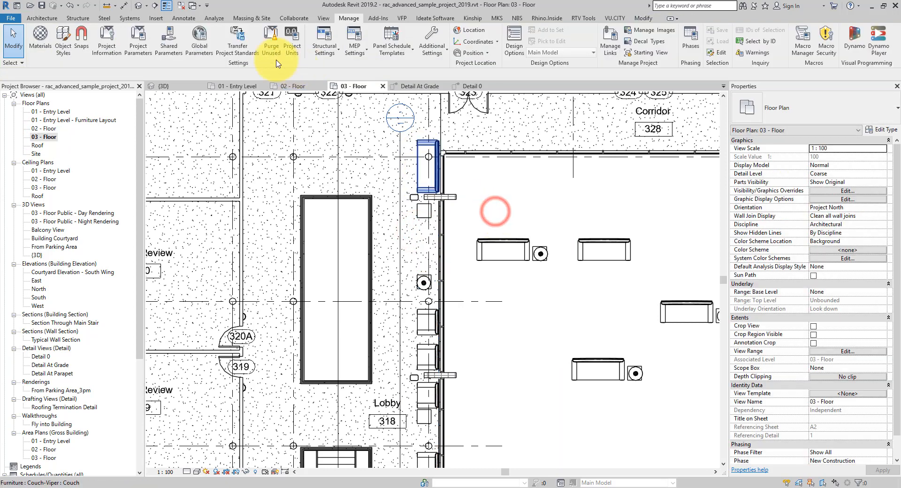
# Step: Draw a second, shorter section line in the lobby facing the moved couch and column
pyautogui.click(155, 5)
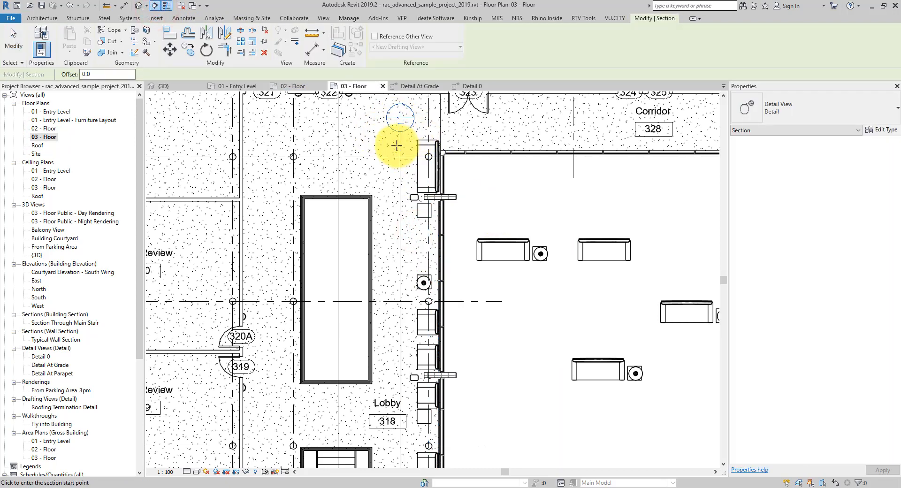
pyautogui.click(379, 112)
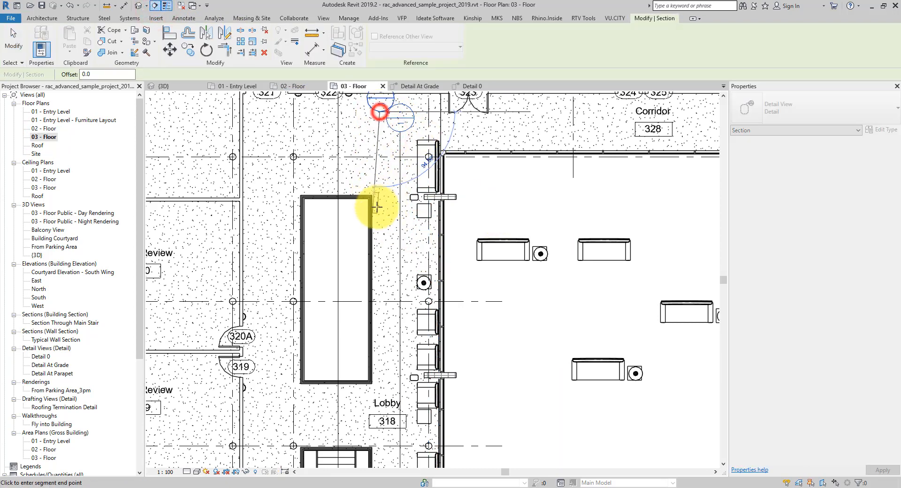
pyautogui.click(380, 229)
# Step: Open the second section's view and move its crop region up to show the full third-floor height around the couch and column
pyautogui.rightClick(480, 209)
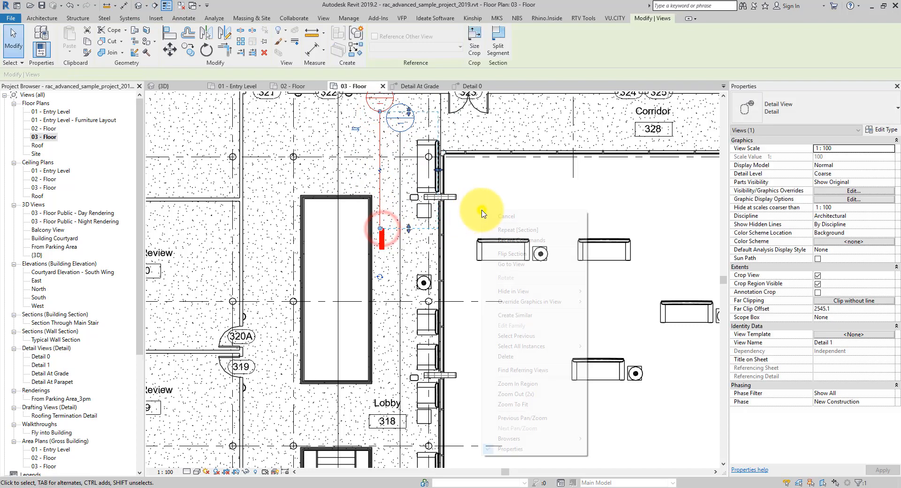
pyautogui.click(518, 264)
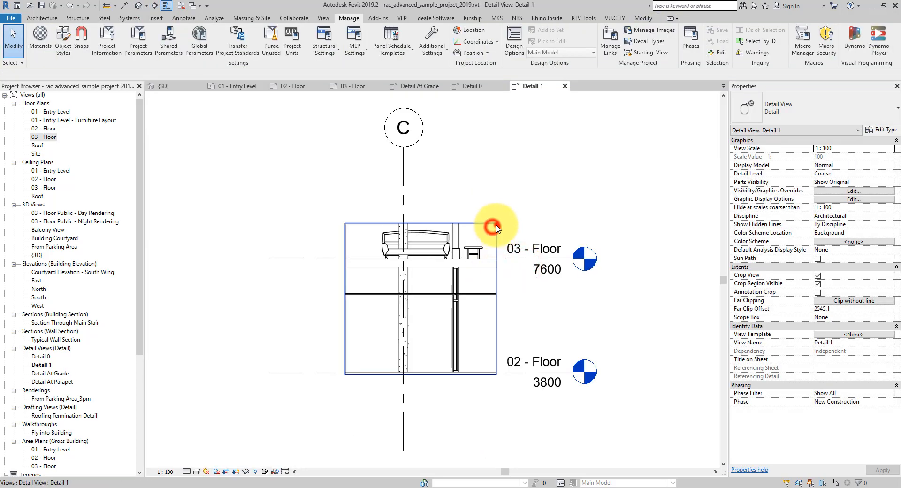
pyautogui.moveTo(497, 228); pyautogui.dragTo(564, 176)
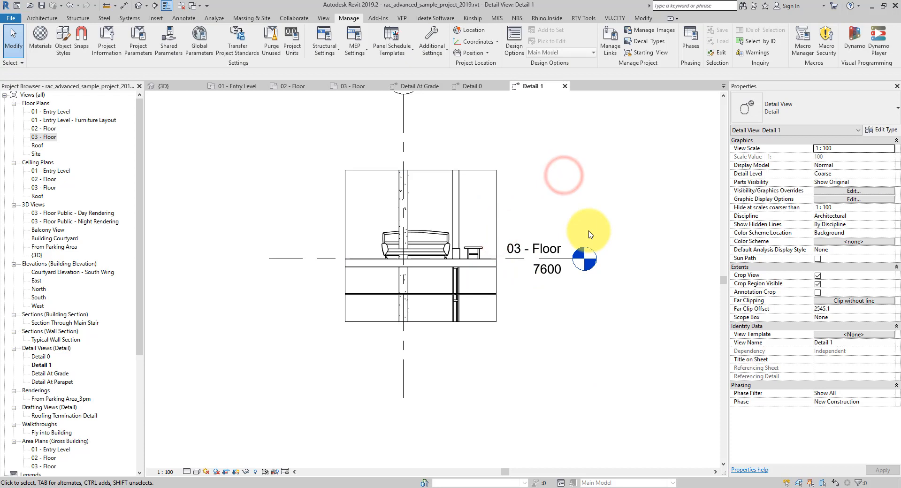
pyautogui.scroll(5, 422, 238)
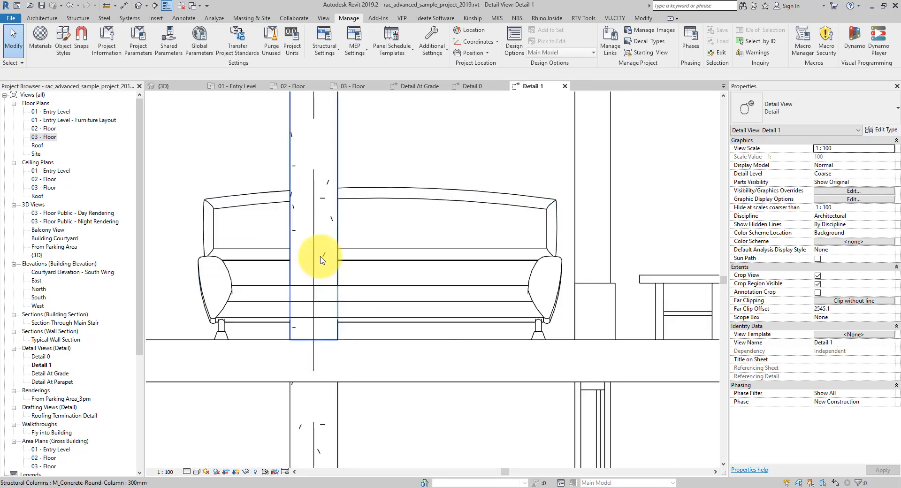
# Step: Return to the 03 - Floor plan and check the two section lines in the lobby by selecting them both
pyautogui.scroll(-5, 434, 293)
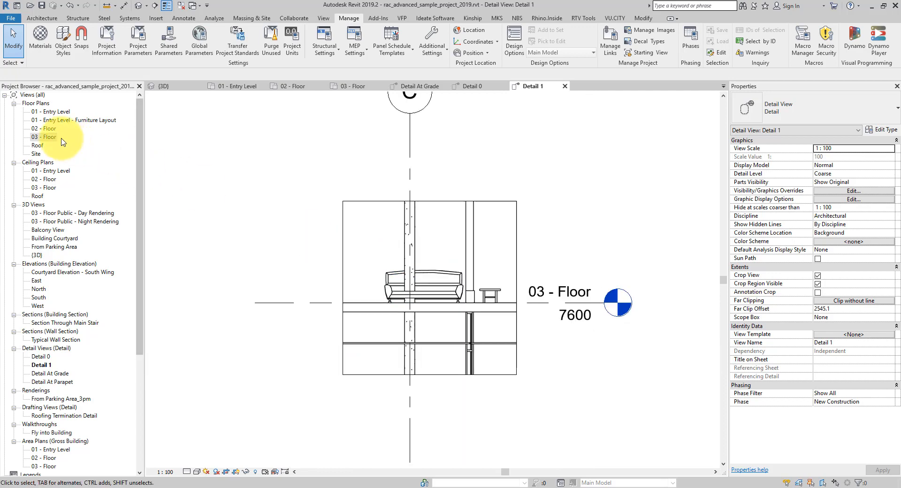
pyautogui.doubleClick(52, 137)
pyautogui.scroll(-3, 413, 242)
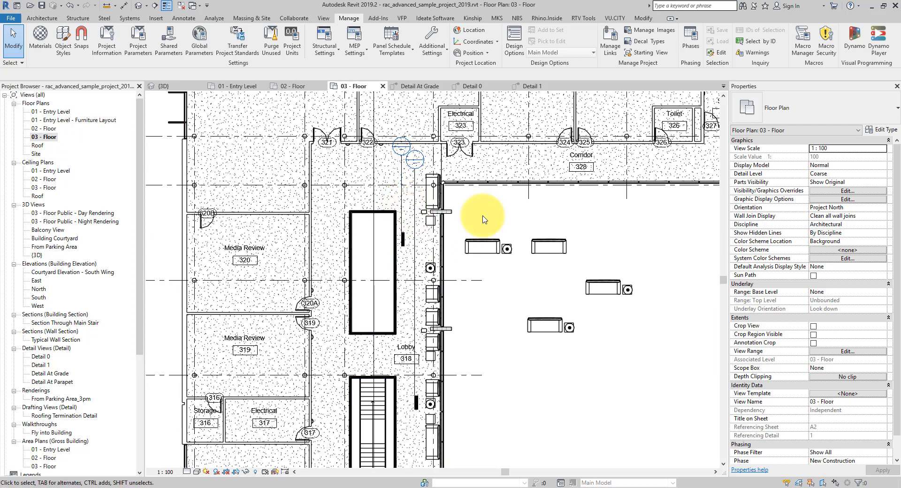
pyautogui.click(413, 218)
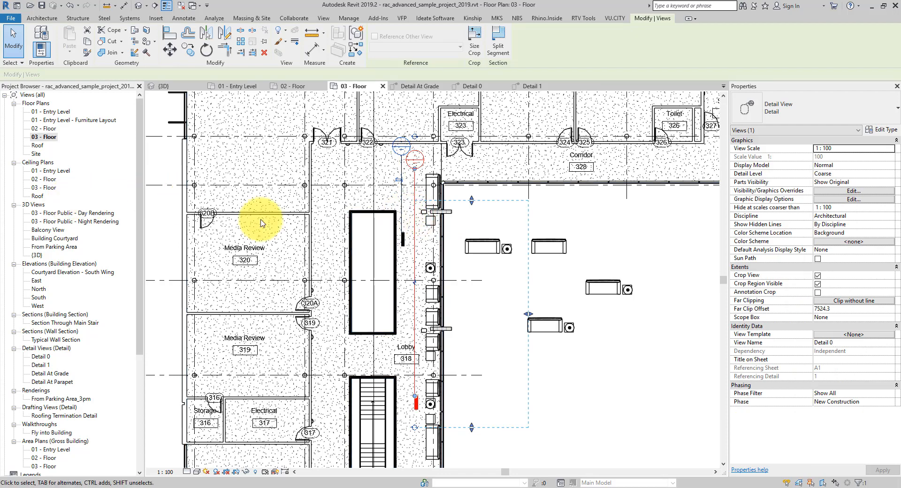
pyautogui.click(485, 218)
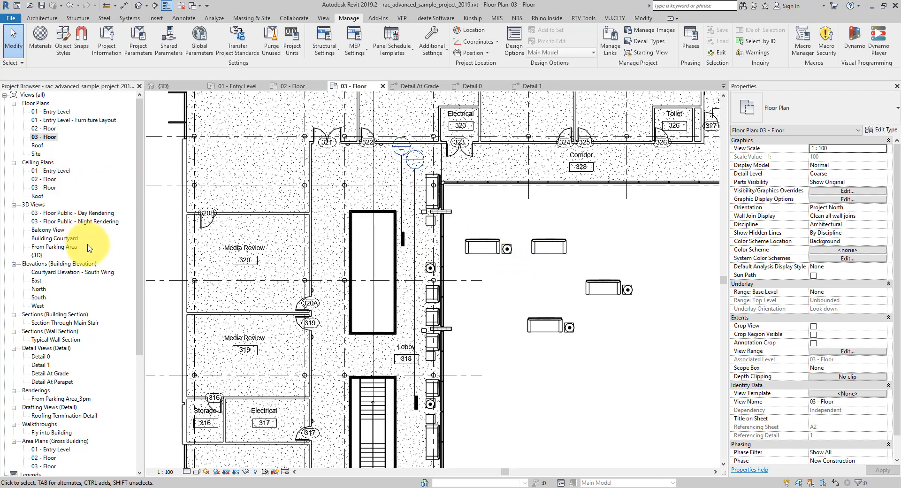
pyautogui.click(140, 206)
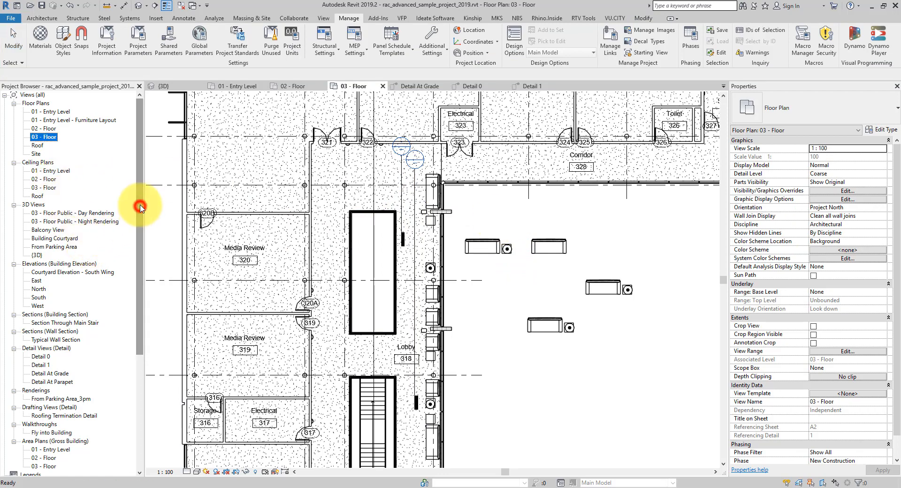
pyautogui.click(413, 201)
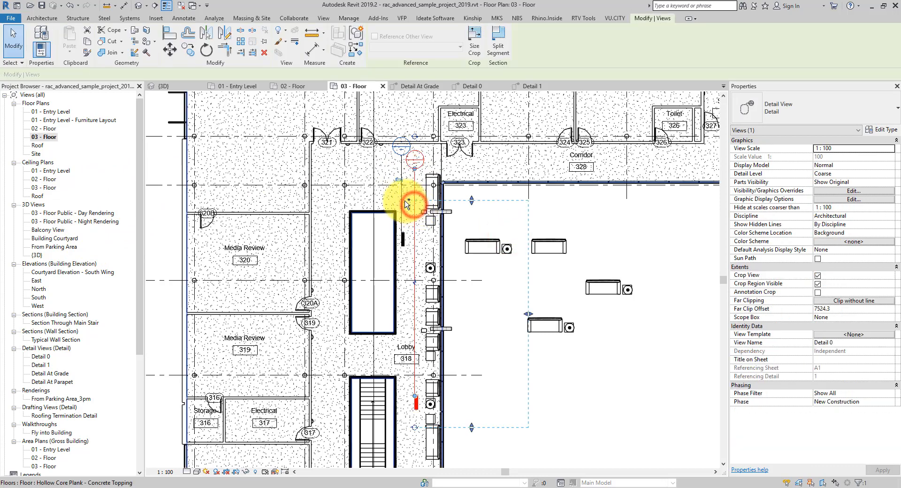
pyautogui.keyDown('ctrl'); pyautogui.click(403, 207); pyautogui.keyUp('ctrl')
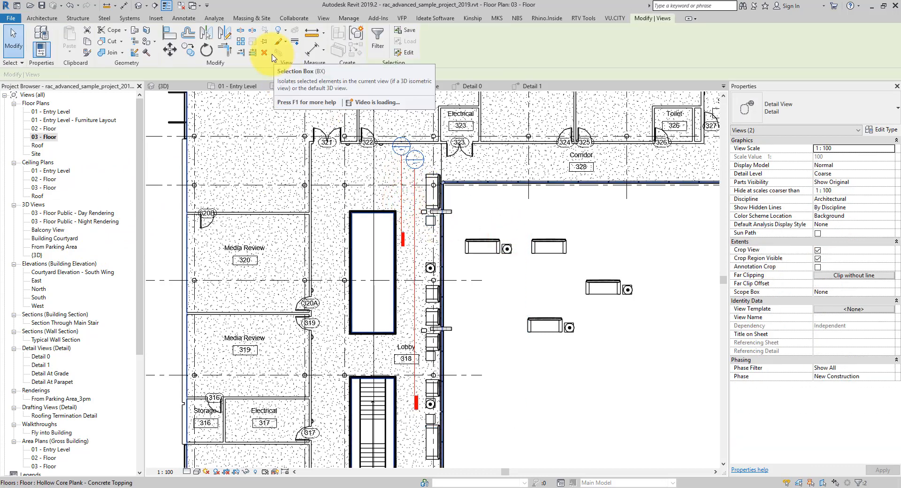
pyautogui.click(166, 238)
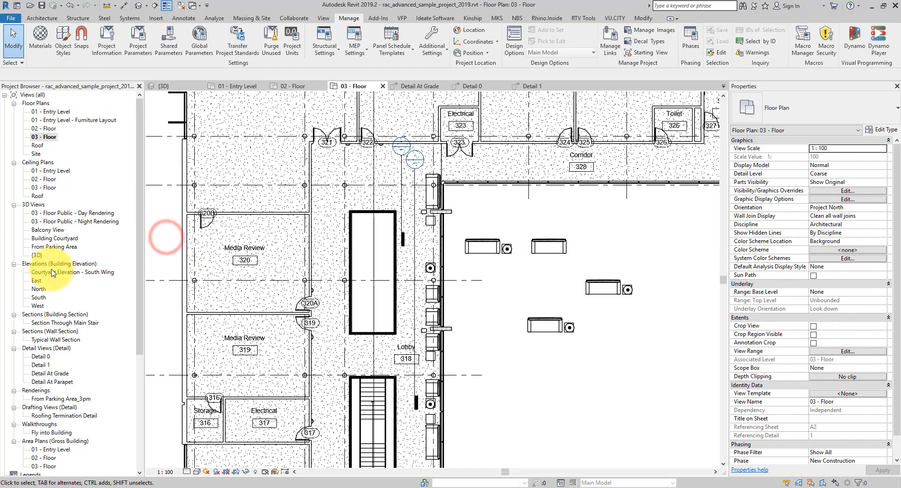
# Step: Delete the detail views Detail 0 and Detail 1 from the project
pyautogui.scroll(-2, 87, 400)
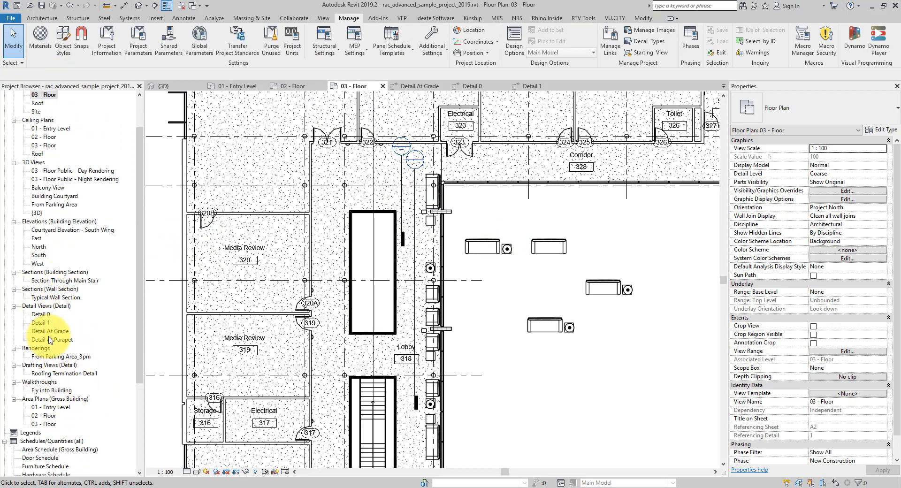
pyautogui.click(47, 315)
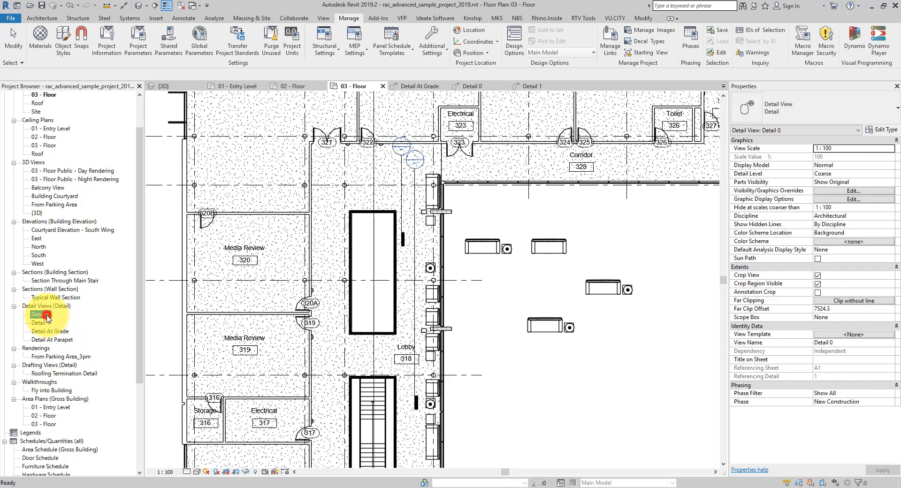
pyautogui.keyDown('ctrl'); pyautogui.click(40, 323); pyautogui.keyUp('ctrl')
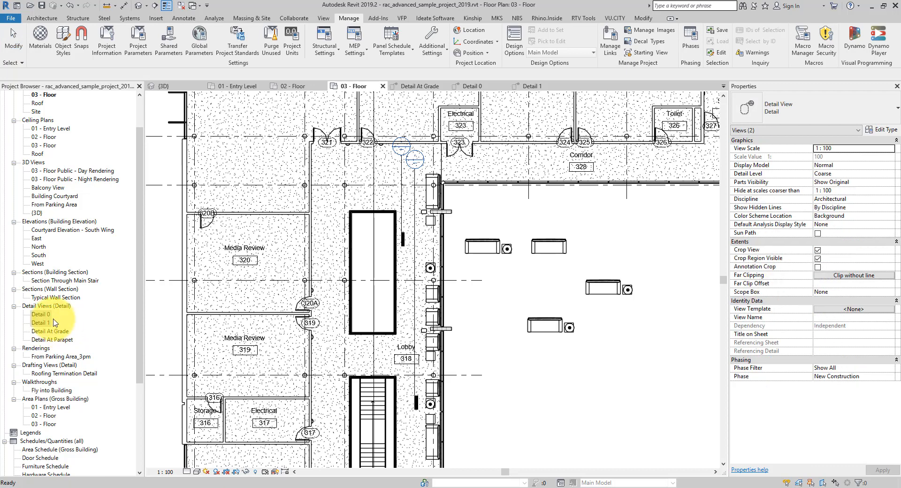
pyautogui.click(47, 314)
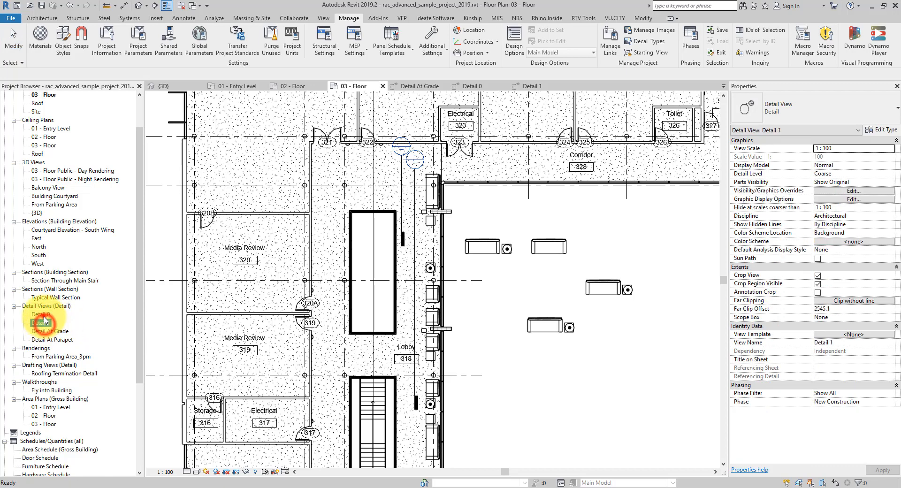
pyautogui.keyDown('ctrl'); pyautogui.click(46, 323); pyautogui.keyUp('ctrl')
pyautogui.press('Delete')
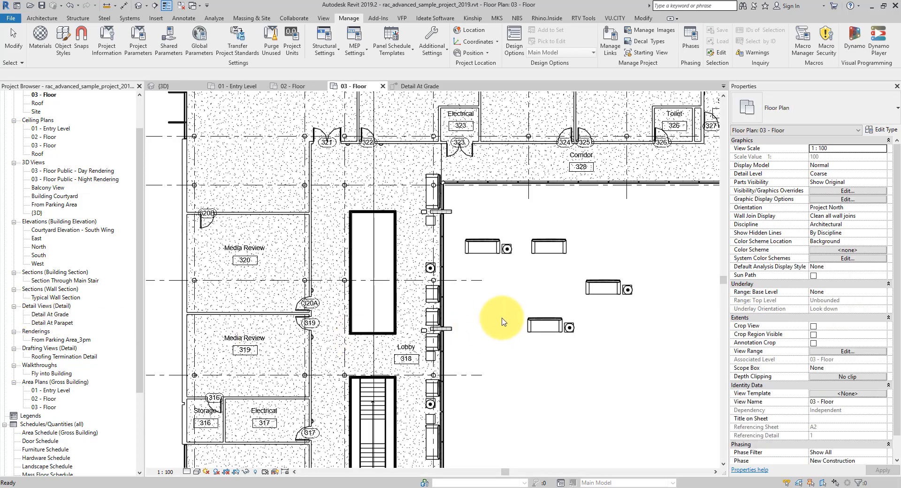
# Step: Draw a Building Section line across the third floor, from outside Media Review 320 through the lobby into the courtyard
pyautogui.scroll(2, 141, 111)
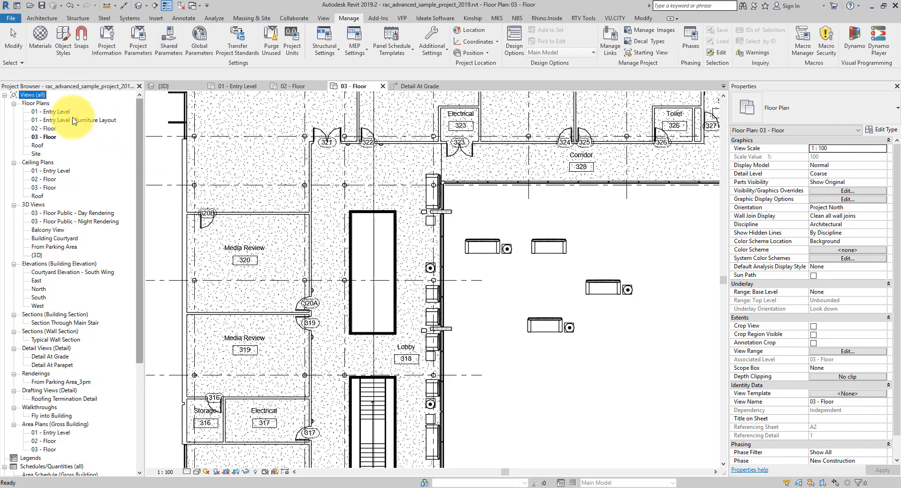
pyautogui.click(156, 6)
pyautogui.click(803, 112)
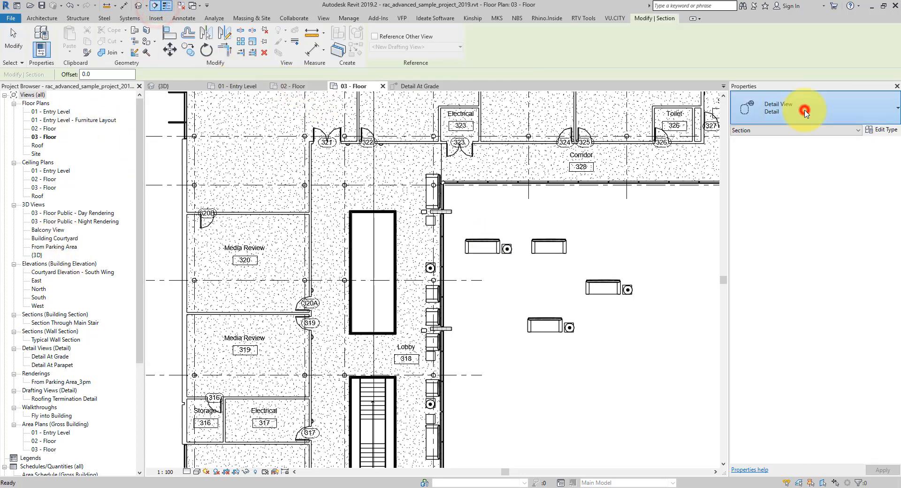
pyautogui.click(774, 187)
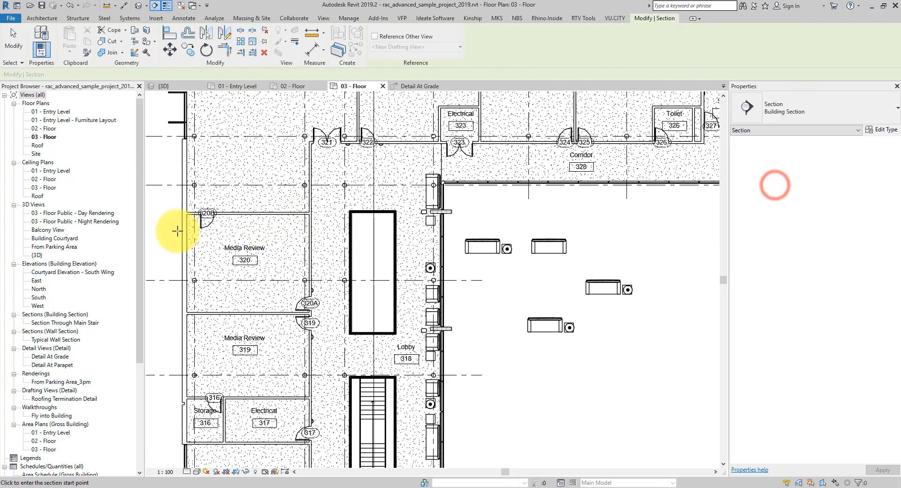
pyautogui.click(167, 231)
pyautogui.click(468, 230)
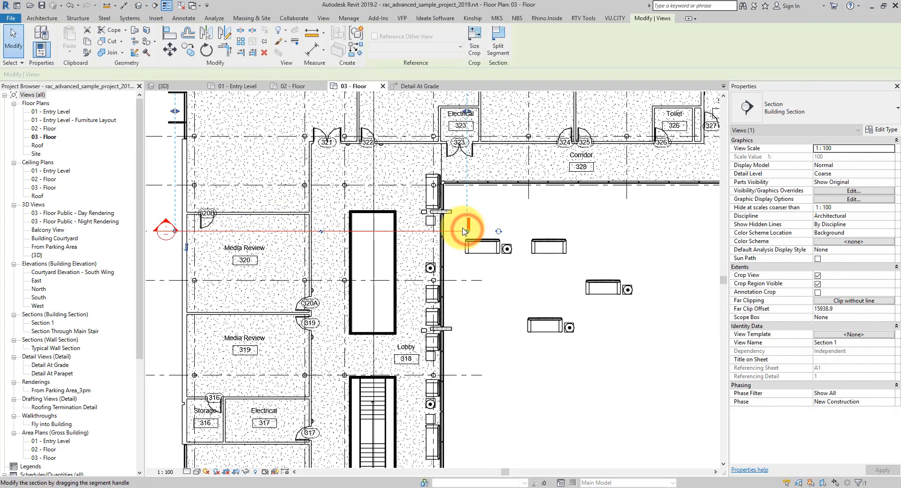
# Step: Open the view of the new building section and locate it among the project's building sections
pyautogui.rightClick(466, 230)
pyautogui.click(483, 284)
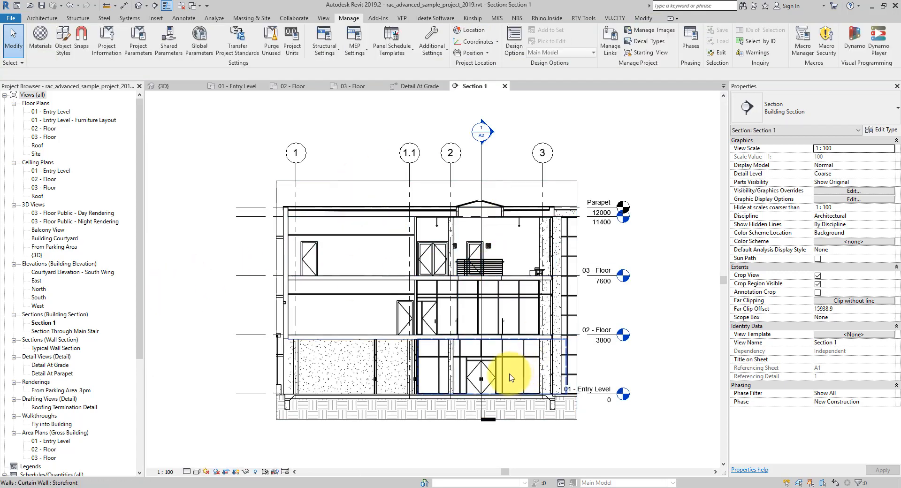
pyautogui.click(51, 323)
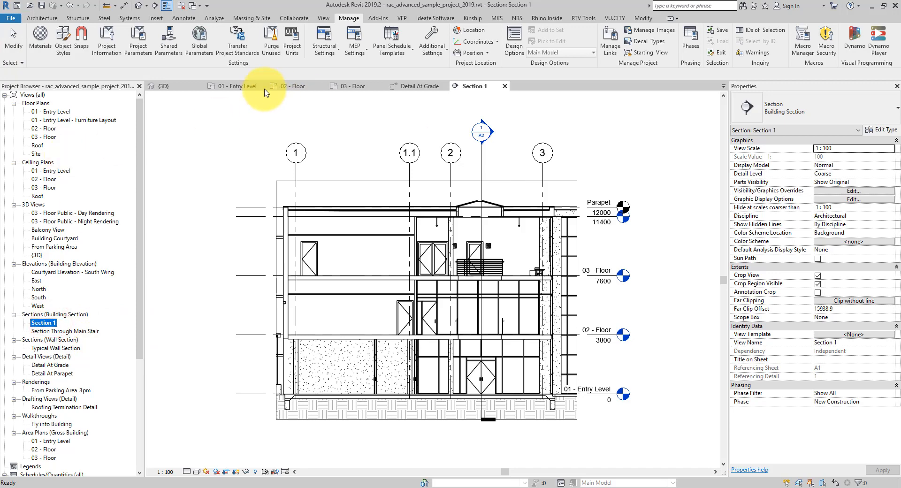
# Step: Switch to the 01 - Entry Level plan and draw a second building section line across the west wing and lounge into the courtyard
pyautogui.click(239, 86)
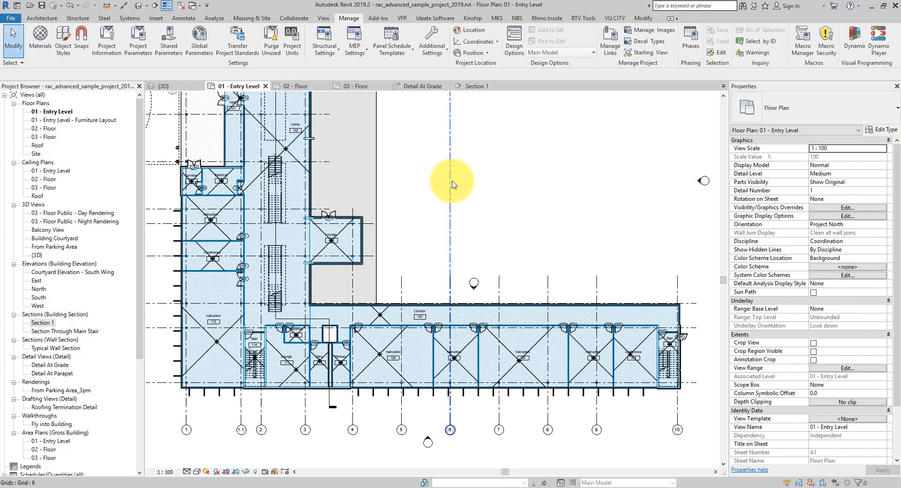
pyautogui.click(452, 183)
pyautogui.click(155, 6)
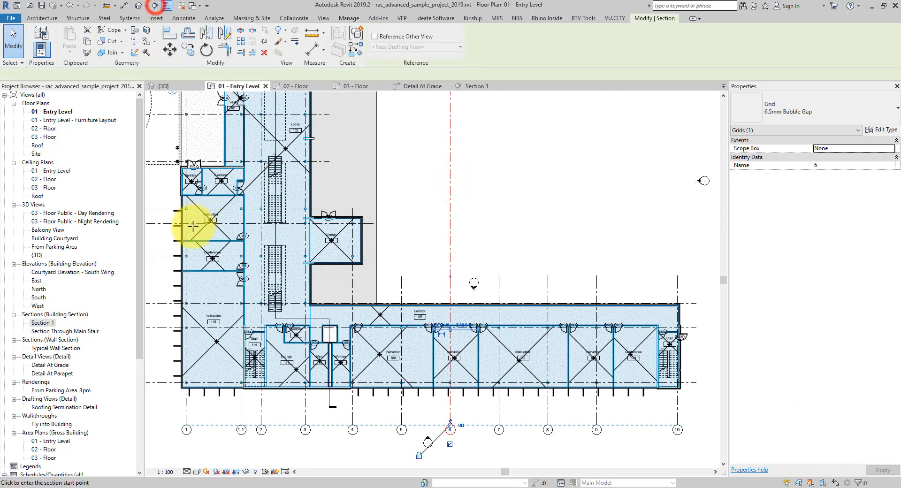
pyautogui.click(157, 237)
pyautogui.click(445, 237)
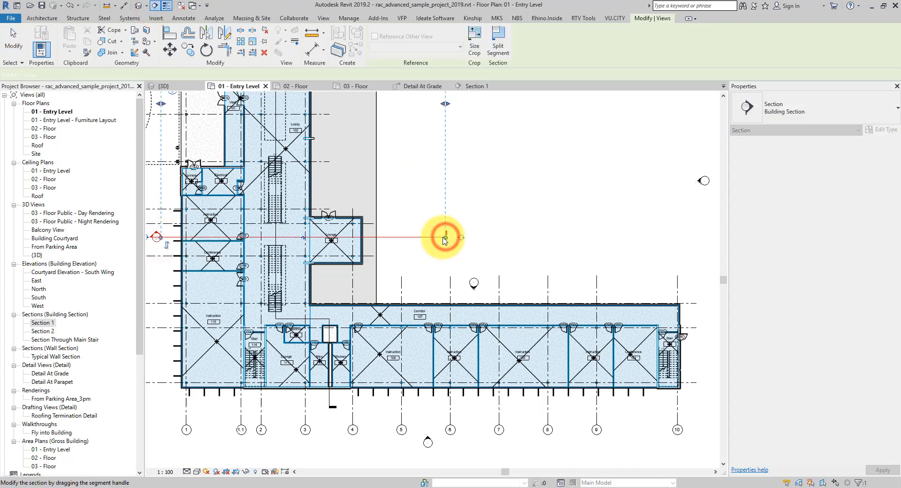
pyautogui.press('Escape')
pyautogui.press('Escape')
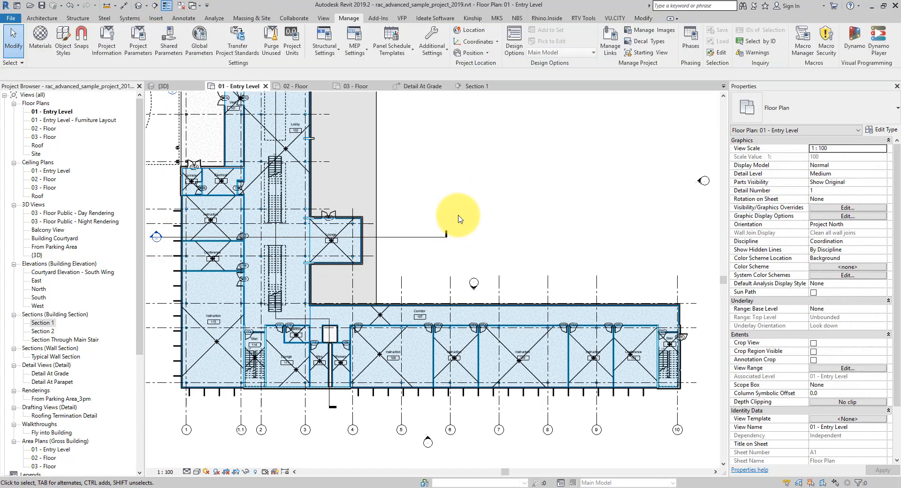
# Step: Rename the Section 2 view as Long Section AA and delete the Section 1 view
pyautogui.click(52, 333)
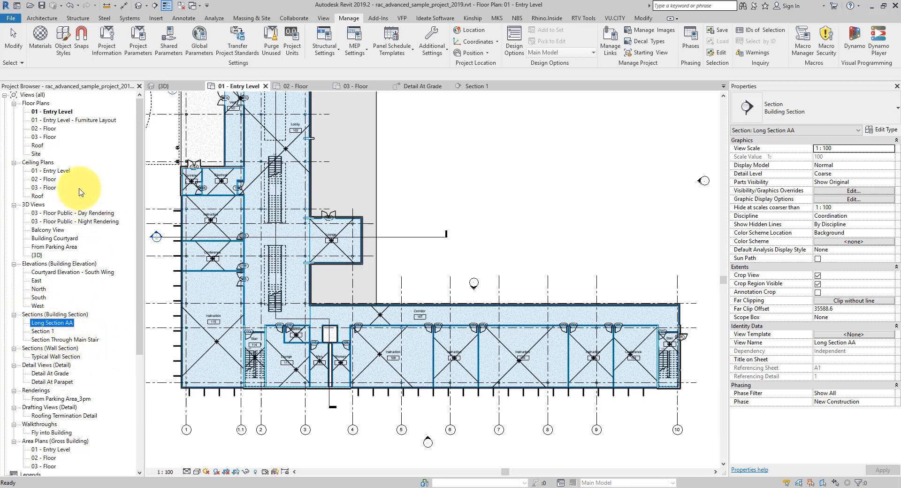
pyautogui.click(45, 331)
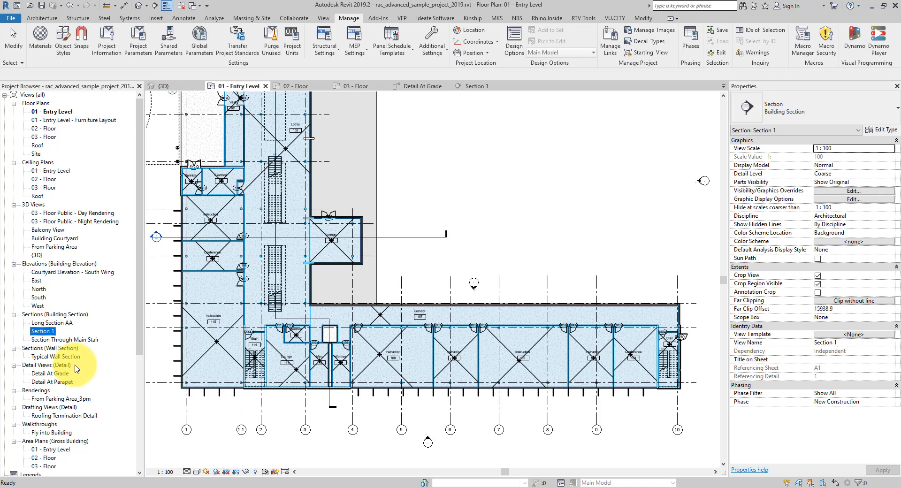
pyautogui.press('Delete')
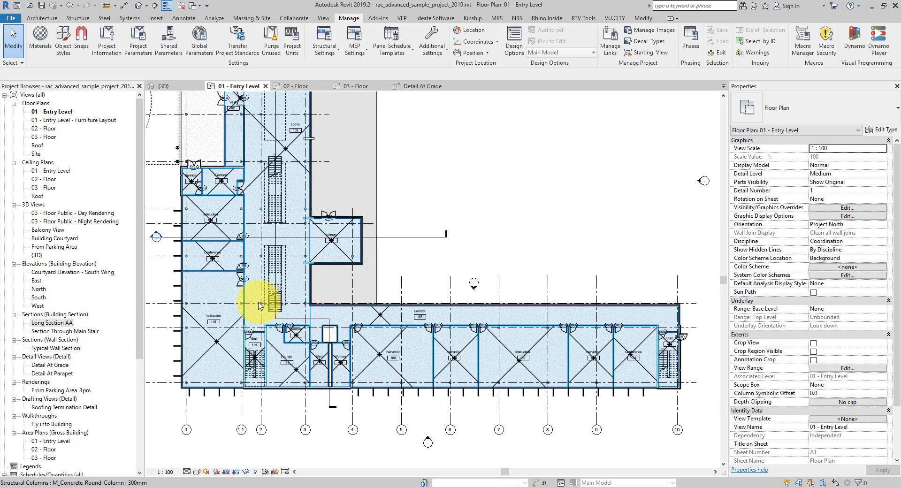
# Step: Add the prefix TT_ to the long section's view name so it reads TT_Long Section AA
pyautogui.click(66, 322)
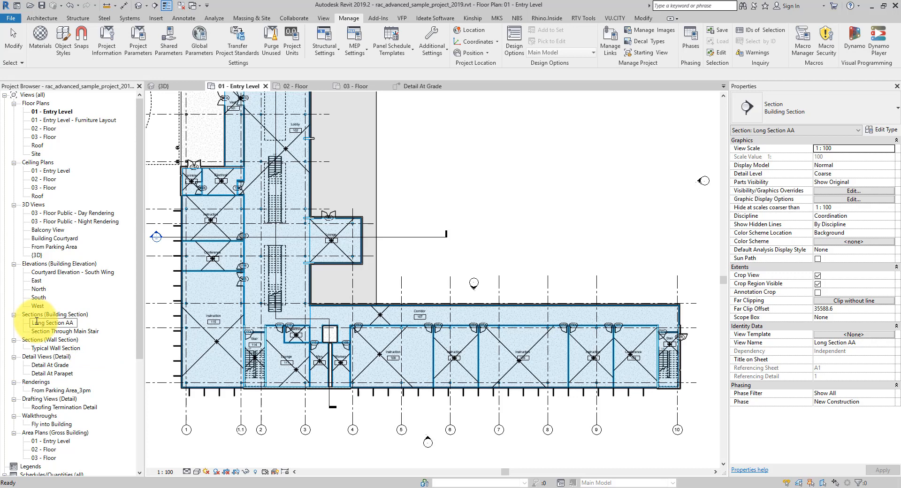
pyautogui.write('_')
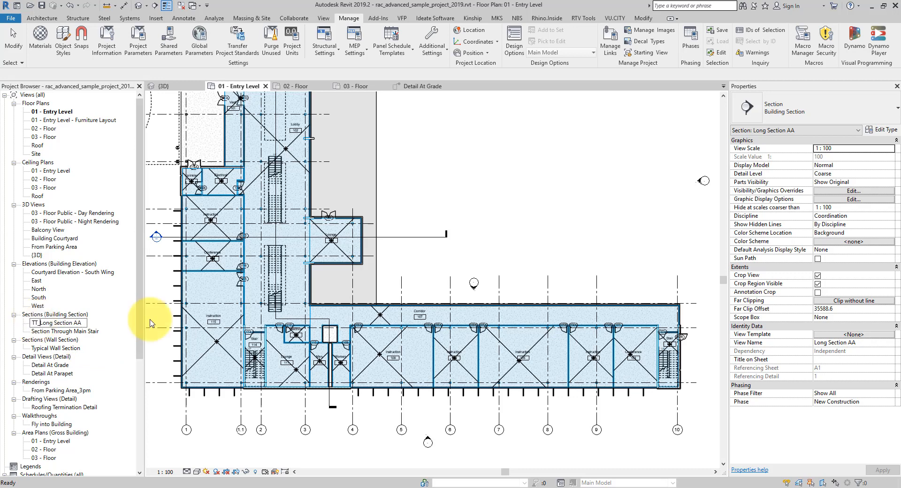
pyautogui.press('Return')
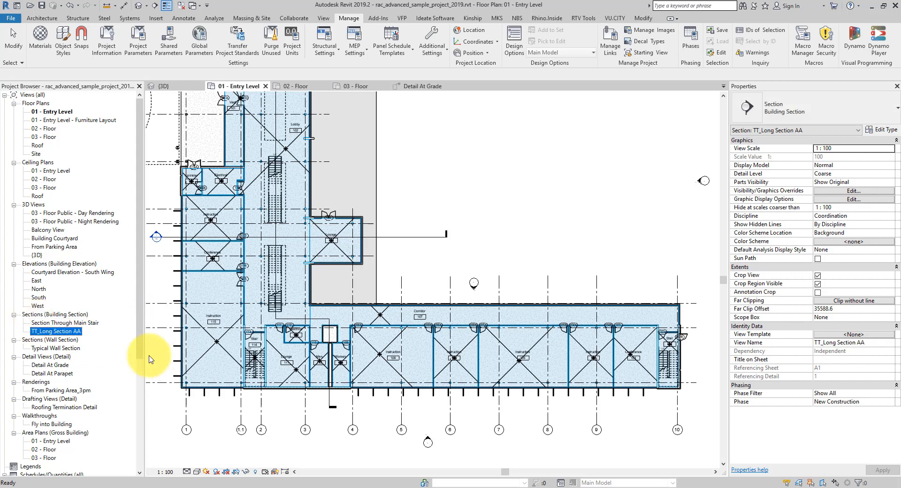
# Step: Delete the TT_Long Section AA view from the building sections
pyautogui.click(88, 323)
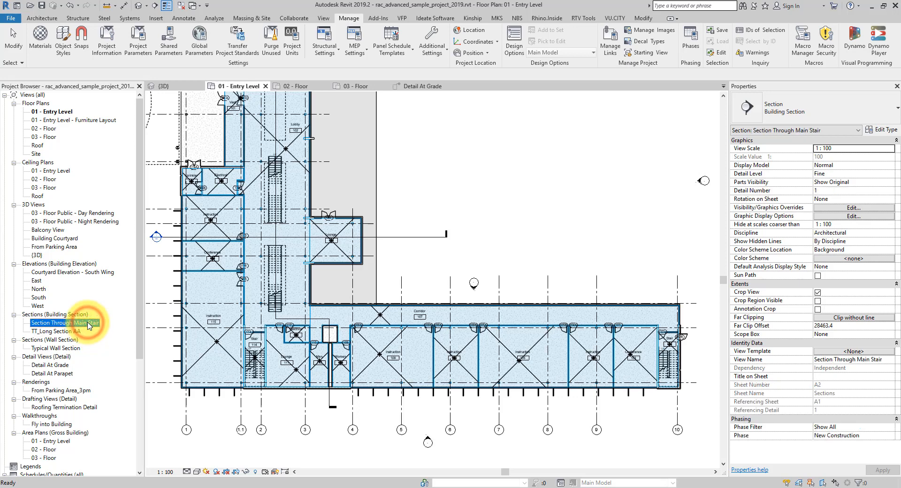
pyautogui.click(65, 331)
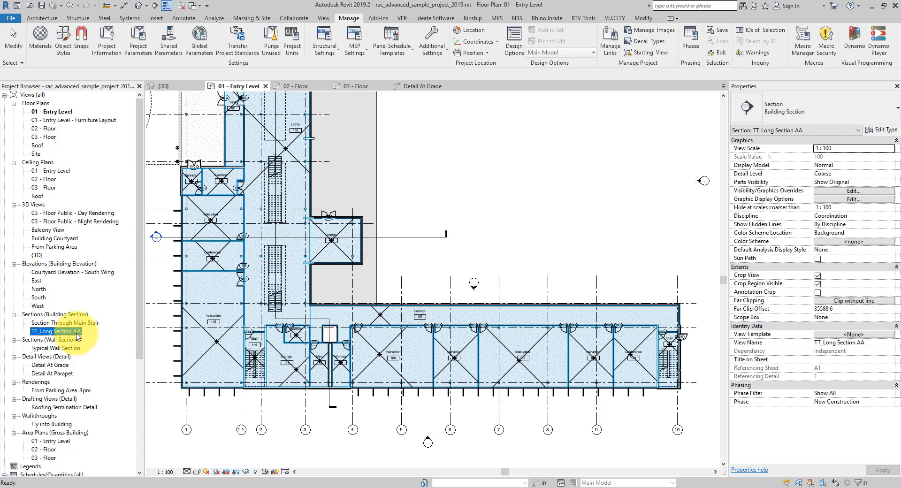
pyautogui.press('Delete')
pyautogui.click(539, 230)
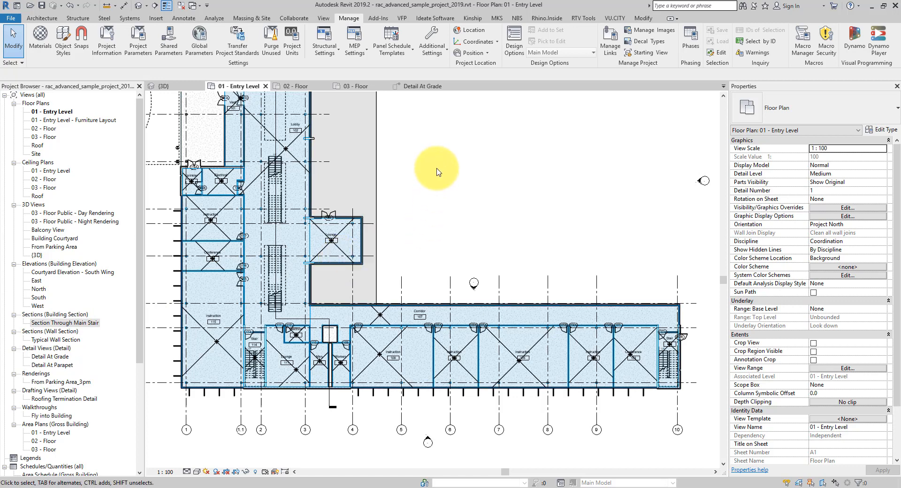
pyautogui.moveTo(436, 172); pyautogui.dragTo(441, 224, button='middle')
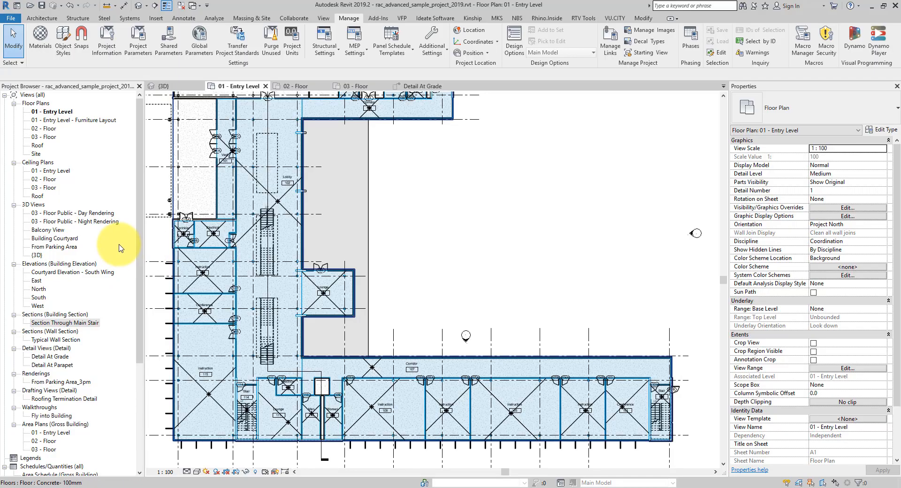
pyautogui.moveTo(141, 232); pyautogui.dragTo(147, 342)
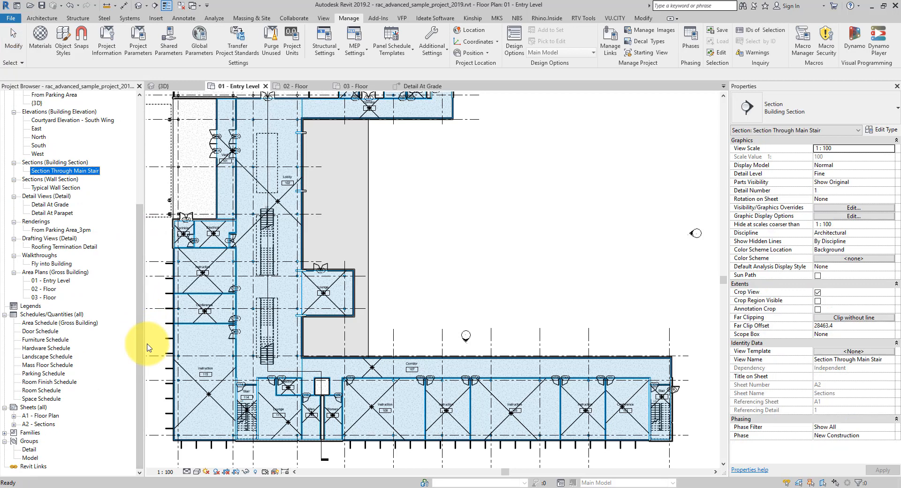
pyautogui.click(535, 177)
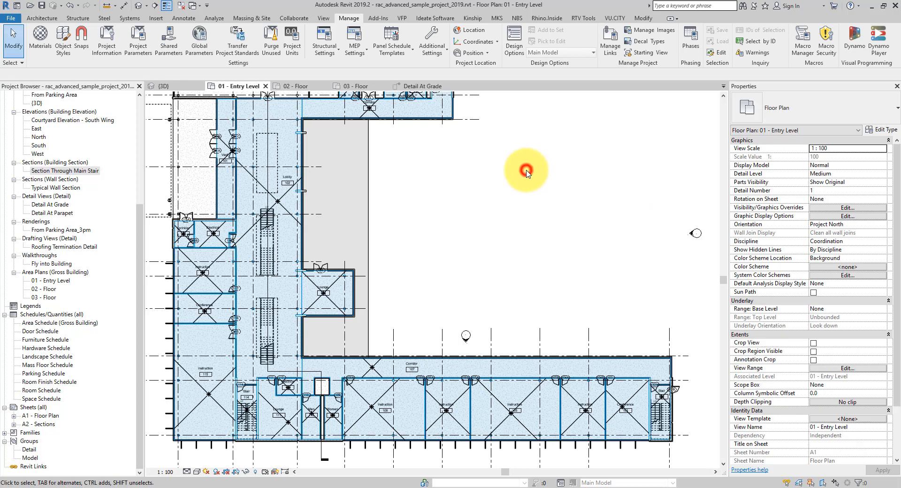
# Step: Create a view template named Rooms visible from the 01 - Entry Level floor plan, keeping all its included properties
pyautogui.click(140, 101)
pyautogui.click(477, 216)
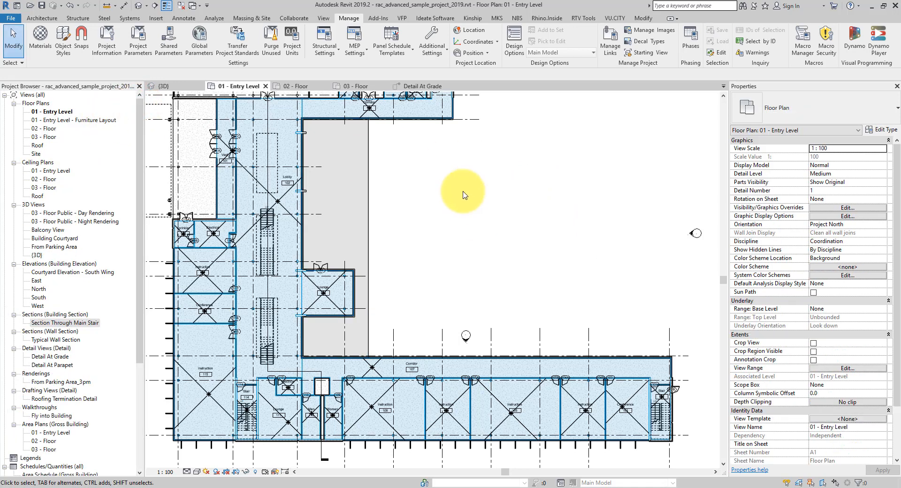
pyautogui.moveTo(465, 180); pyautogui.dragTo(459, 293, button='middle')
pyautogui.moveTo(449, 237); pyautogui.dragTo(549, 248, button='middle')
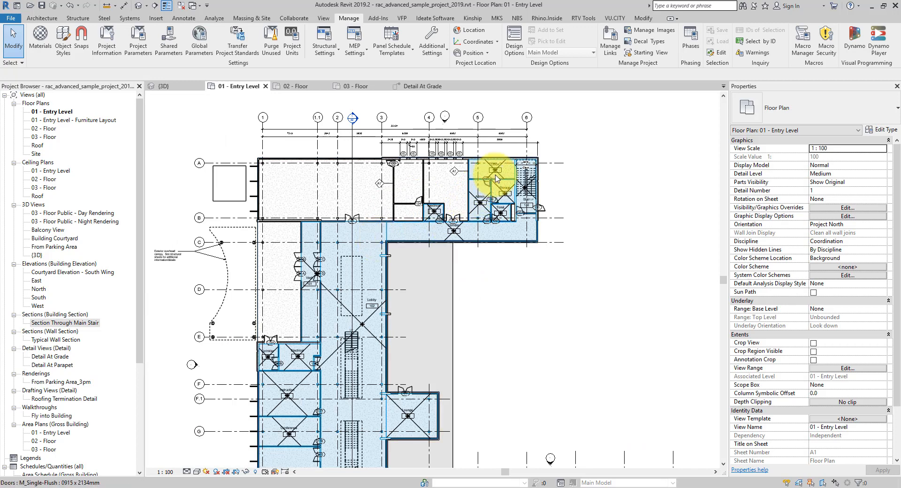
pyautogui.rightClick(65, 114)
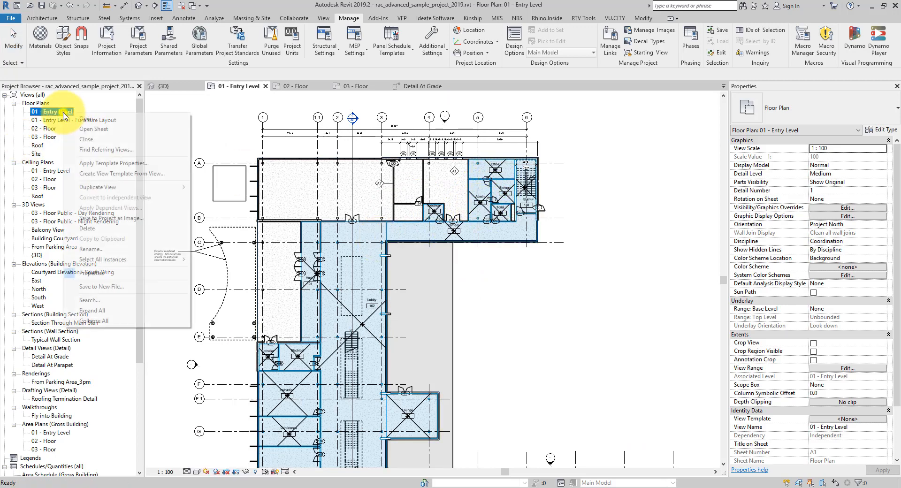
pyautogui.click(146, 174)
pyautogui.write('Rooms visibl')
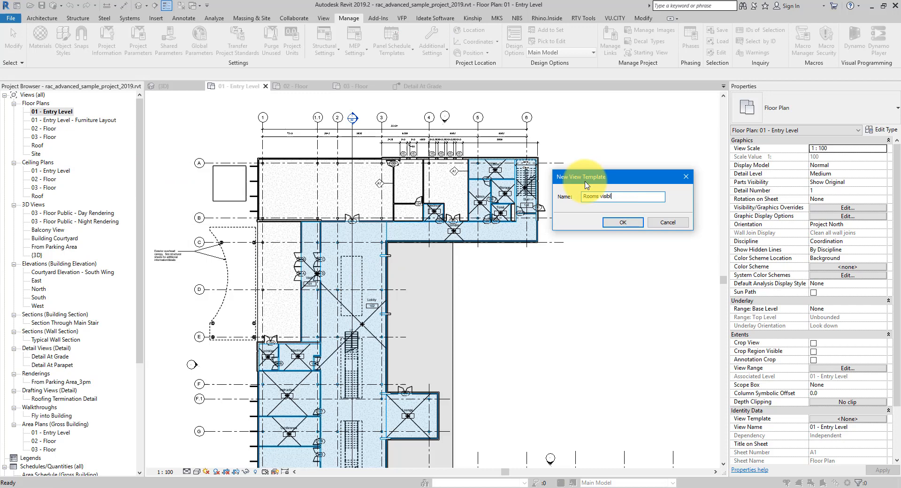
pyautogui.press('Return')
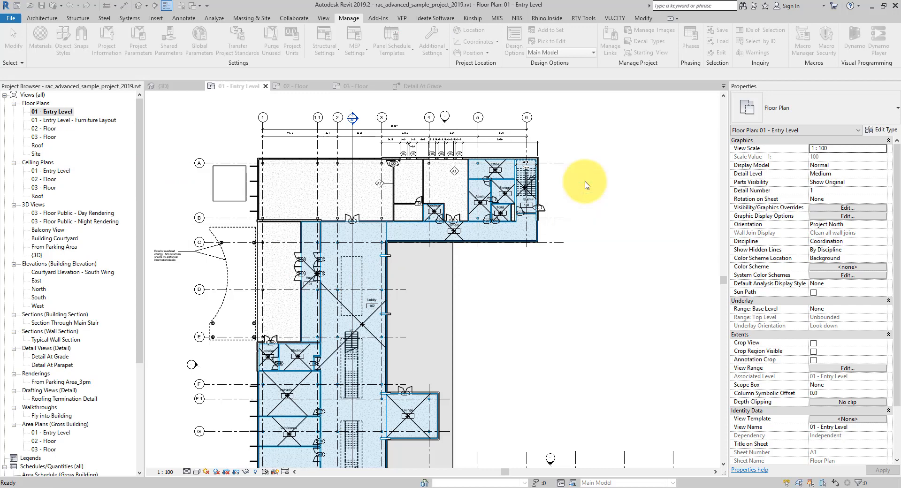
pyautogui.moveTo(349, 108); pyautogui.dragTo(393, 105)
pyautogui.moveTo(476, 174)
pyautogui.mouseDown()
pyautogui.moveTo(479, 225)
pyautogui.moveTo(481, 180)
pyautogui.mouseUp()
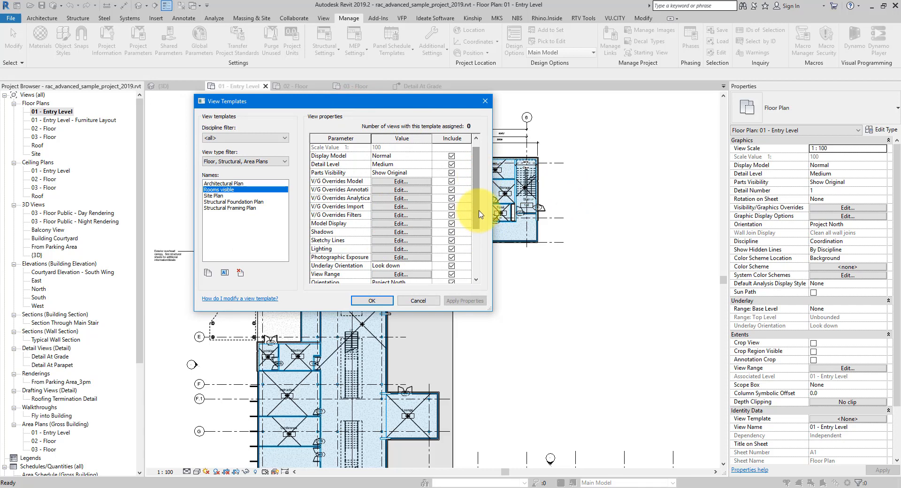
pyautogui.click(372, 301)
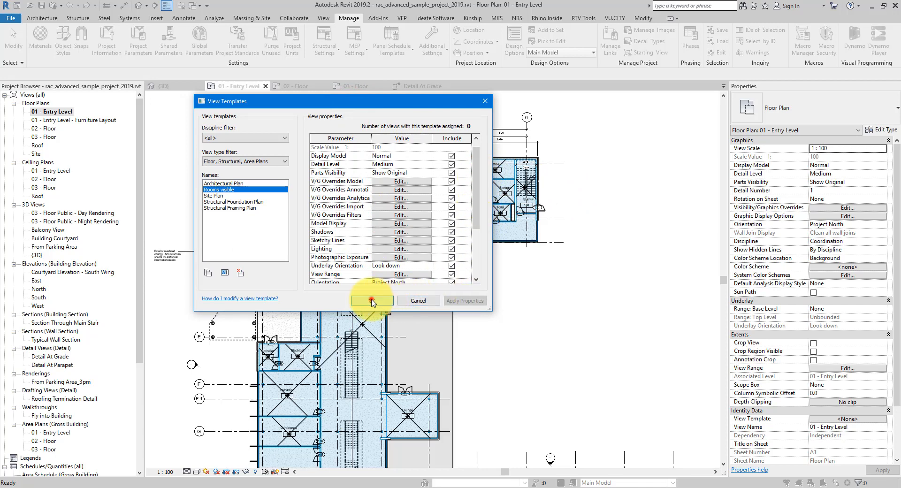
# Step: Open the 02 - Floor plan and review its model categories in the Visibility/Graphic Overrides
pyautogui.doubleClick(45, 129)
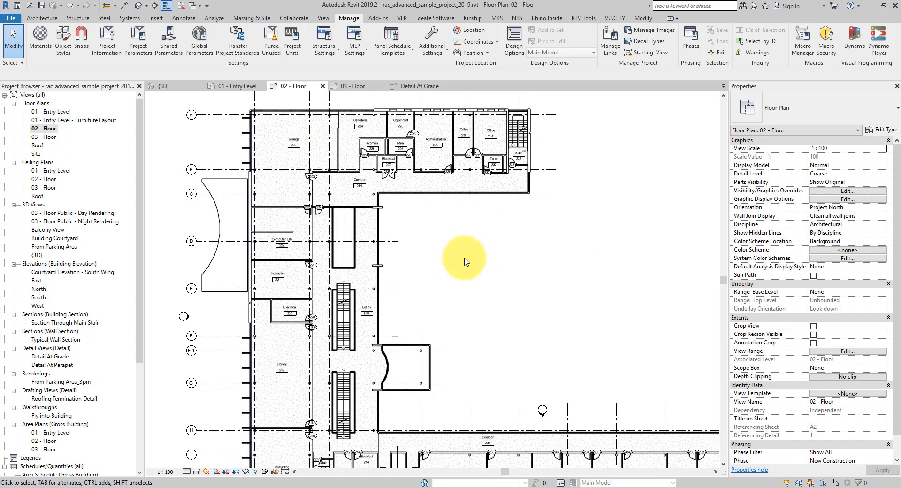
pyautogui.click(568, 257)
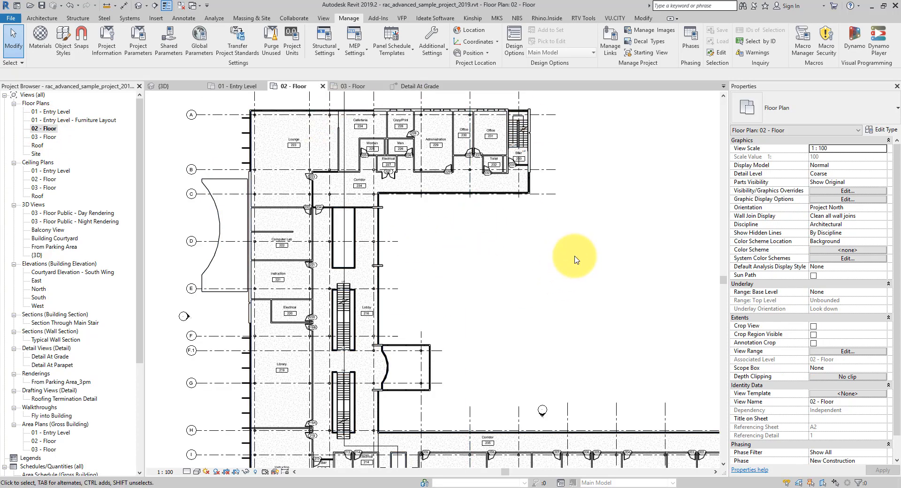
pyautogui.press('v')
pyautogui.press('v')
pyautogui.click(510, 258)
pyautogui.scroll(-5, 519, 287)
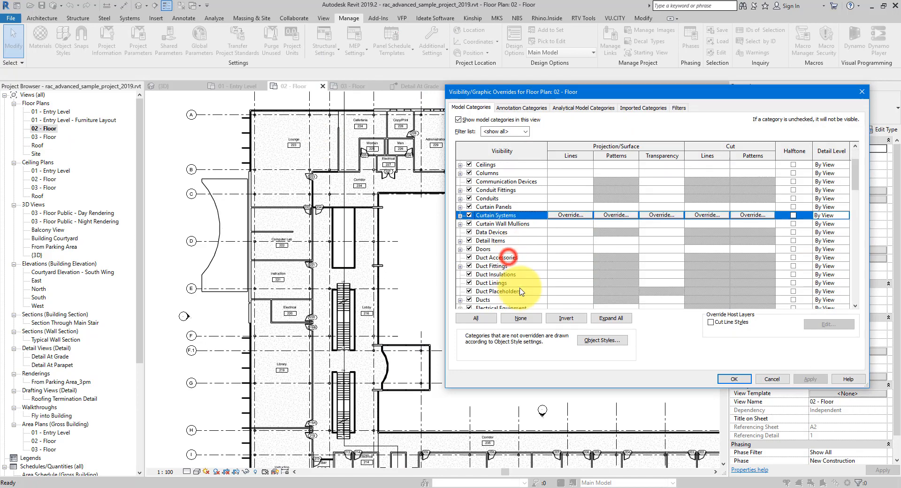
pyautogui.click(748, 381)
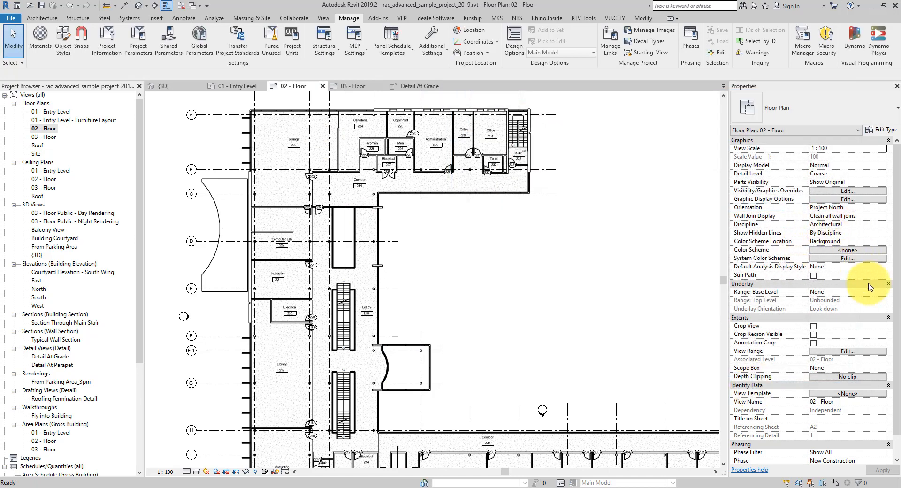
# Step: Assign the Rooms visible view template to the 02 - Floor plan
pyautogui.moveTo(897, 299); pyautogui.dragTo(897, 310)
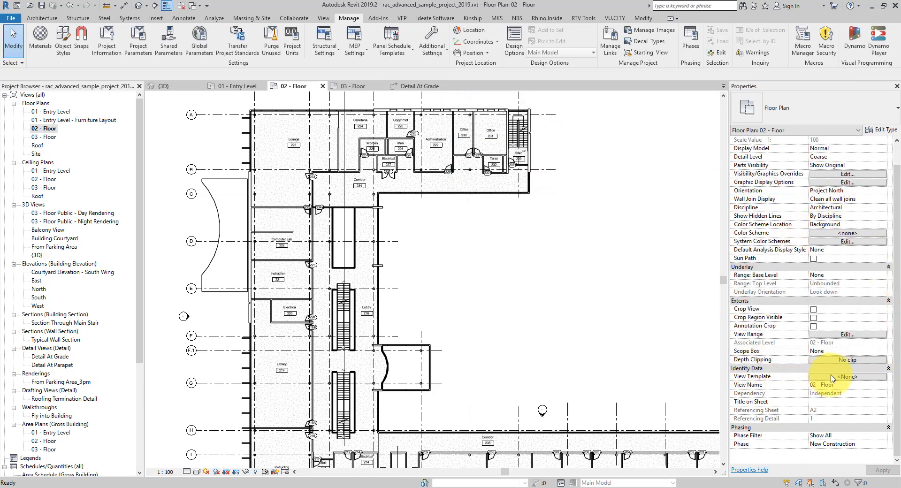
pyautogui.click(847, 377)
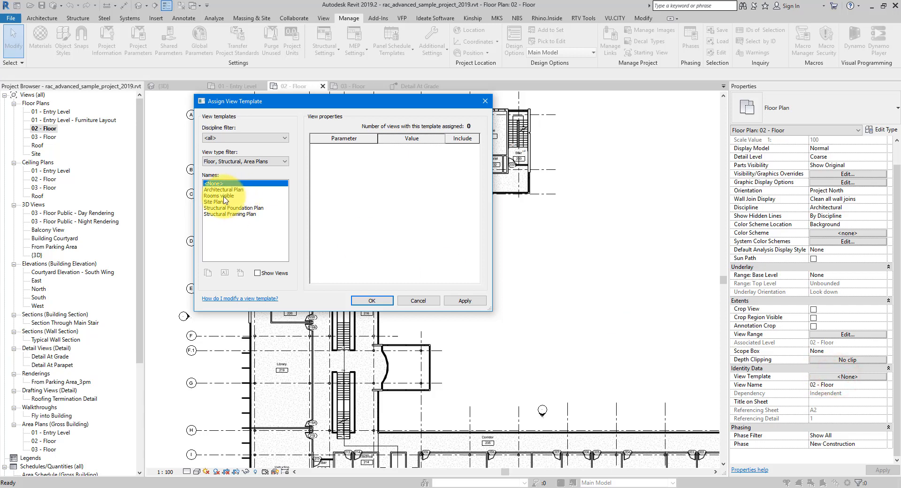
pyautogui.click(219, 196)
pyautogui.click(370, 301)
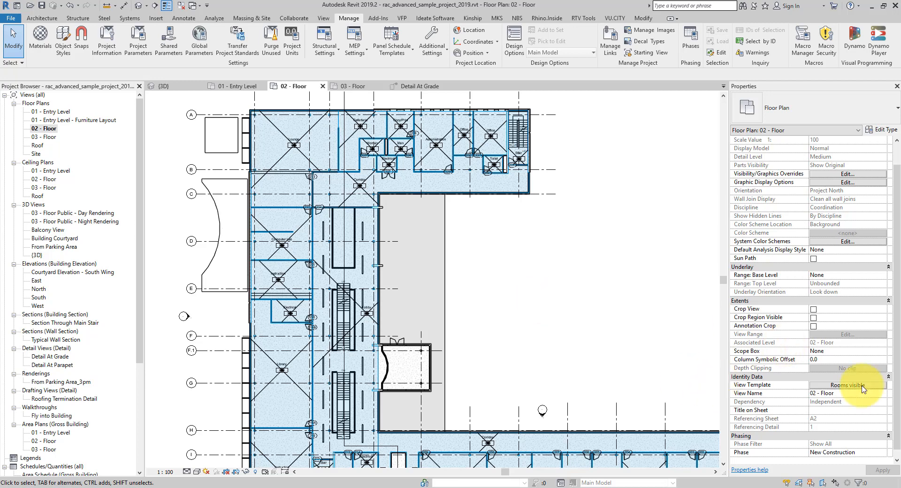
pyautogui.click(668, 365)
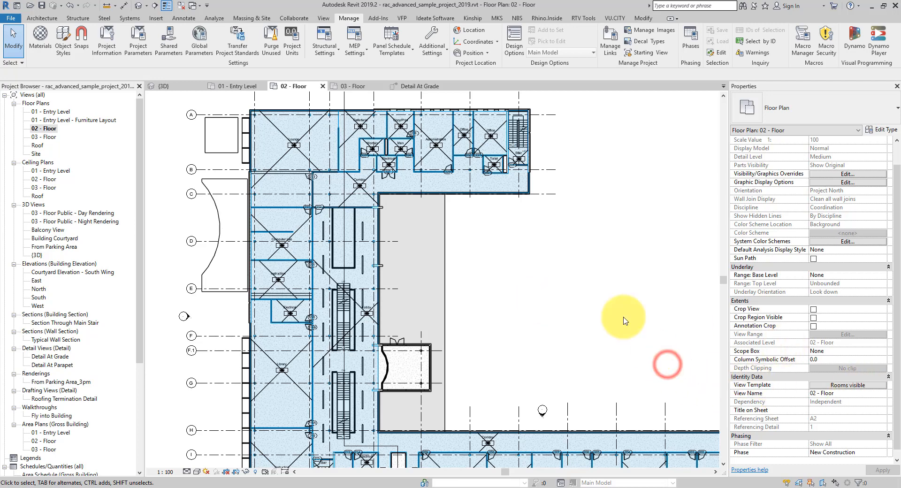
# Step: Open the project's view template manager and check how many views use the Rooms visible and Site Plan templates
pyautogui.click(324, 18)
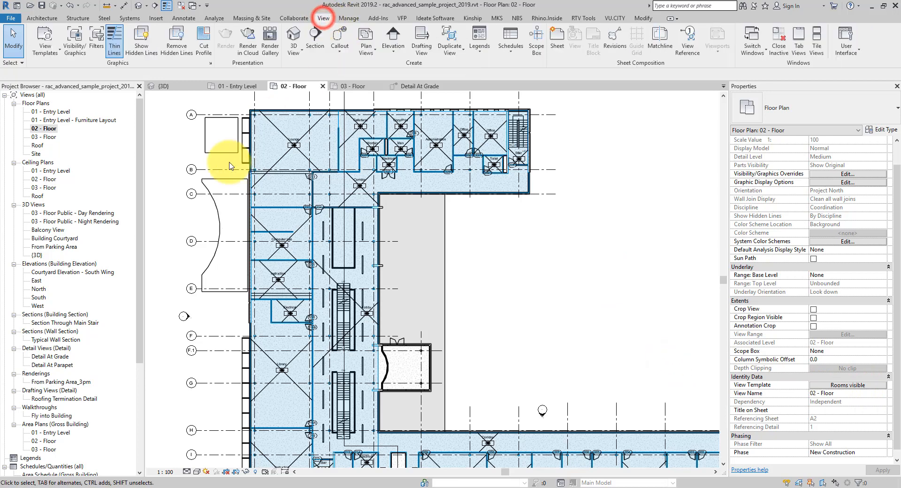
pyautogui.click(47, 56)
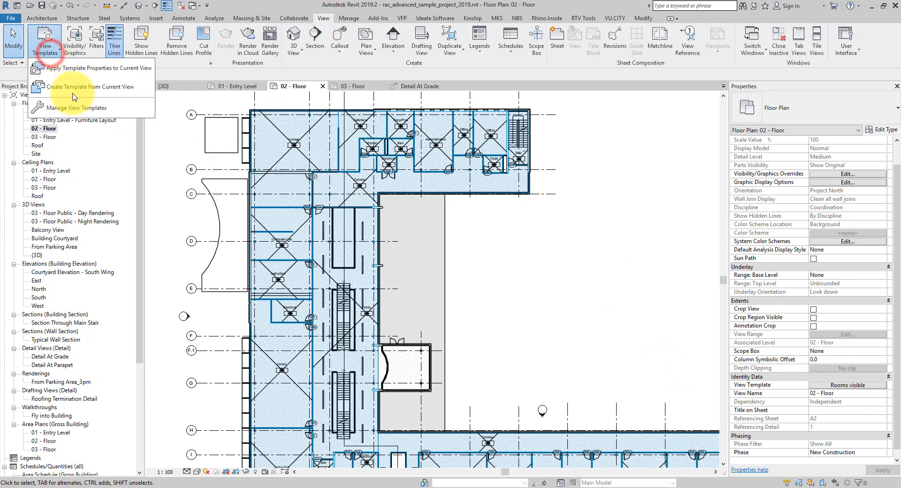
pyautogui.click(95, 110)
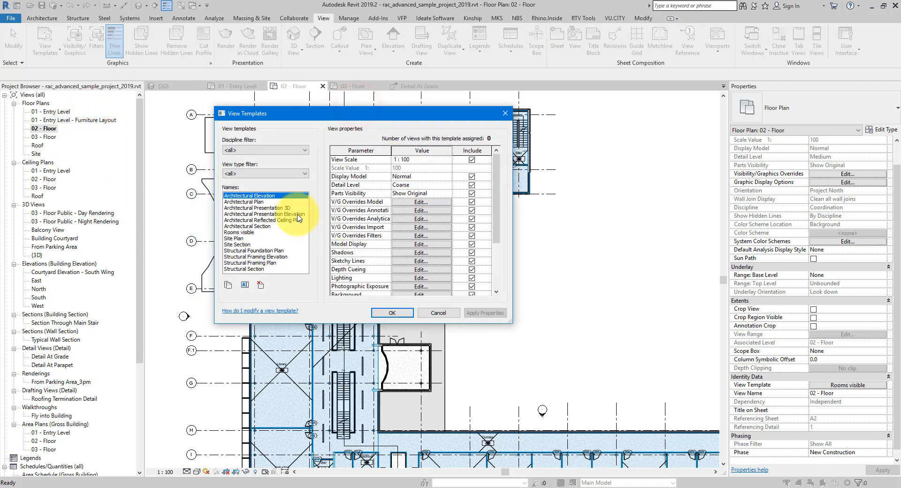
pyautogui.moveTo(433, 112); pyautogui.dragTo(388, 110)
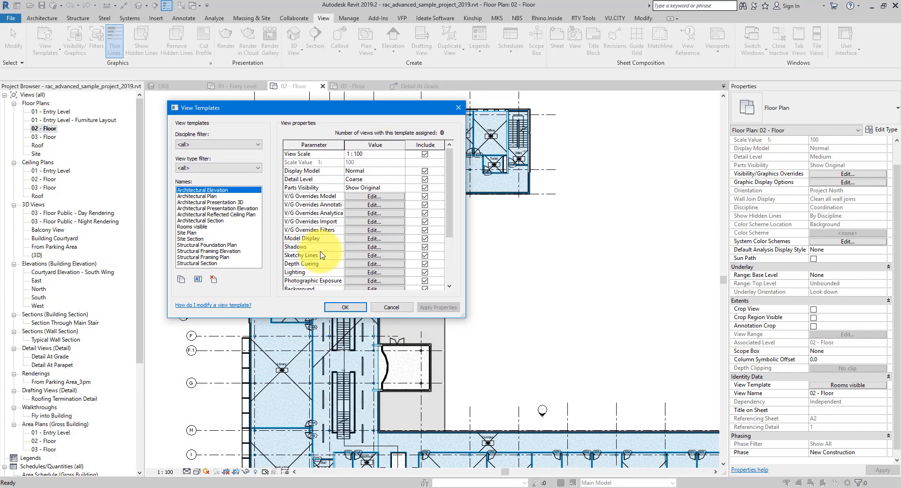
pyautogui.click(207, 227)
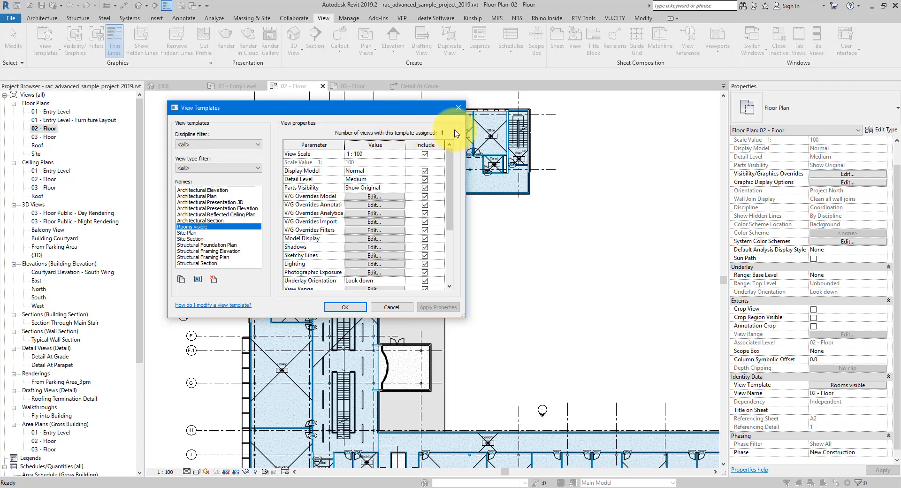
pyautogui.click(194, 232)
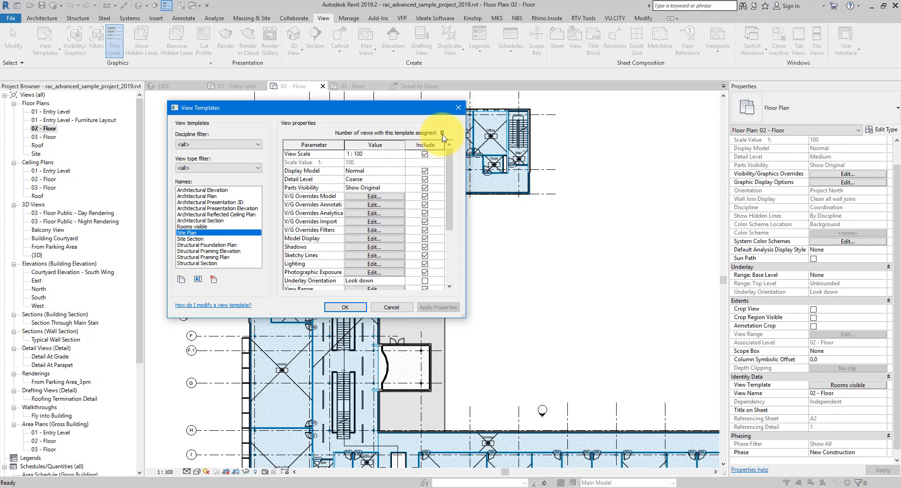
# Step: Go through the view templates from Architectural Elevation to Structural Foundation Plan, checking each one's number of assigned views
pyautogui.click(219, 190)
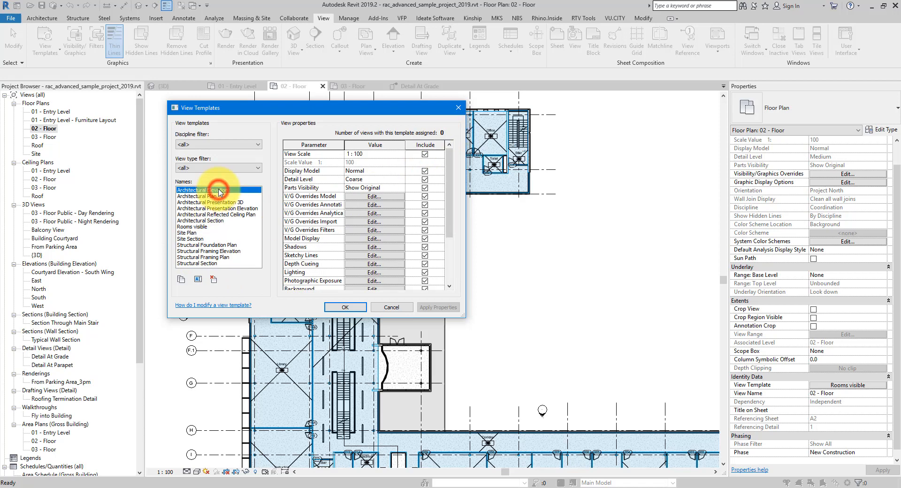
pyautogui.press('Down')
pyautogui.press('Down')
pyautogui.press('Down')
pyautogui.press('Down')
pyautogui.press('Down')
pyautogui.press('Down')
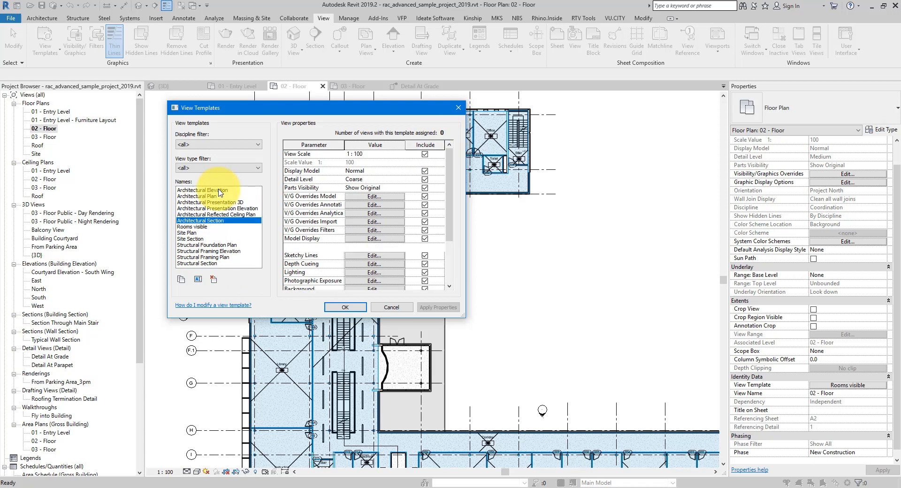
pyautogui.press('Down')
pyautogui.press('Down')
pyautogui.press('Down')
pyautogui.press('Down')
pyautogui.press('Down')
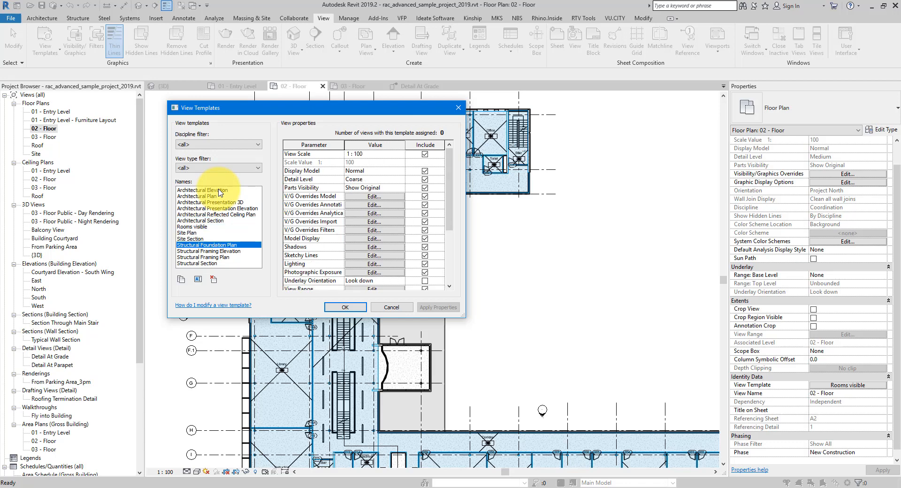
pyautogui.press('Up')
pyautogui.press('Up')
pyautogui.press('Up')
pyautogui.press('Up')
pyautogui.press('Up')
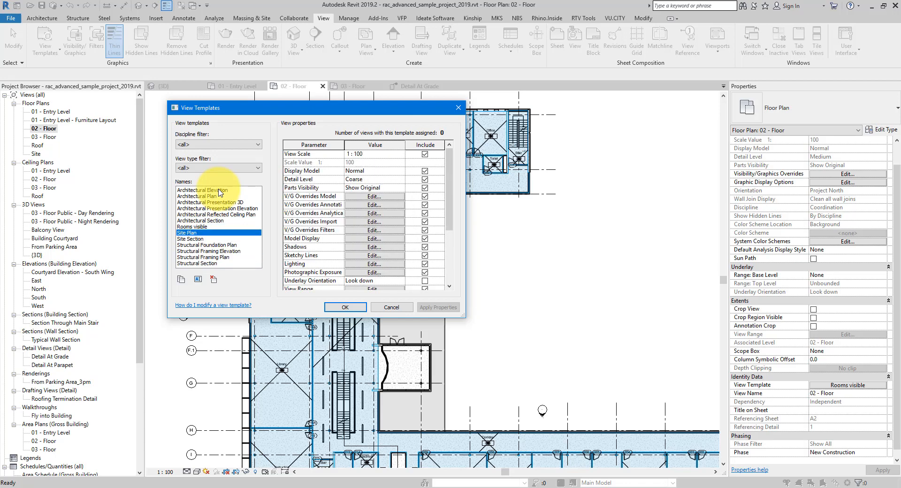
# Step: Delete the unused architectural view templates: Elevation, Plan, Presentation 3D, Presentation Elevation, Reflected Ceiling Plan and Section
pyautogui.click(221, 191)
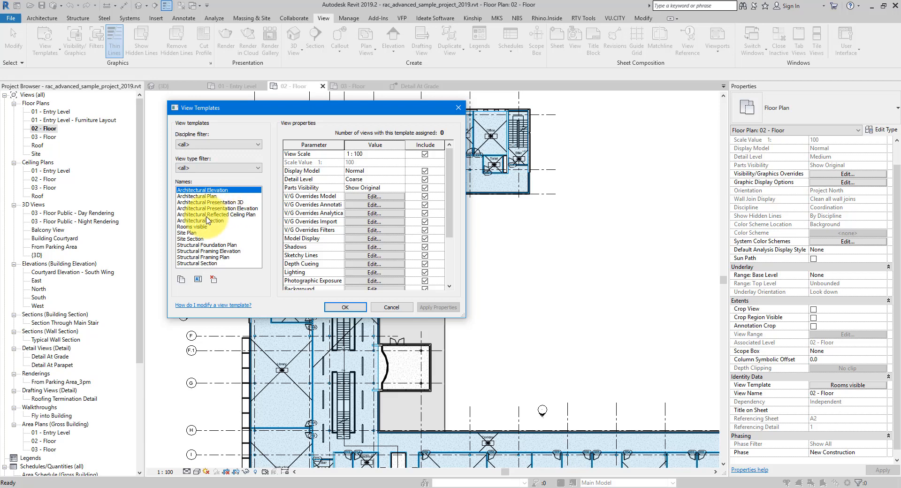
pyautogui.click(229, 208)
pyautogui.click(228, 191)
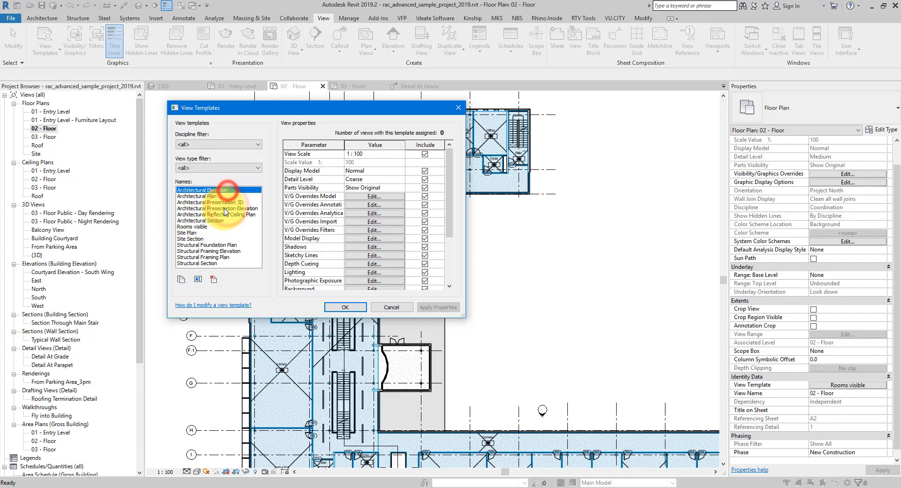
pyautogui.click(223, 197)
pyautogui.click(226, 191)
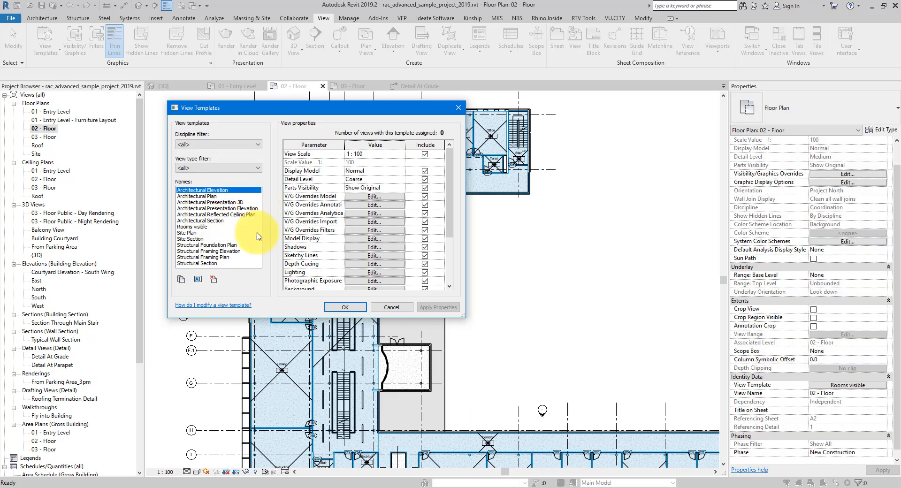
pyautogui.click(216, 281)
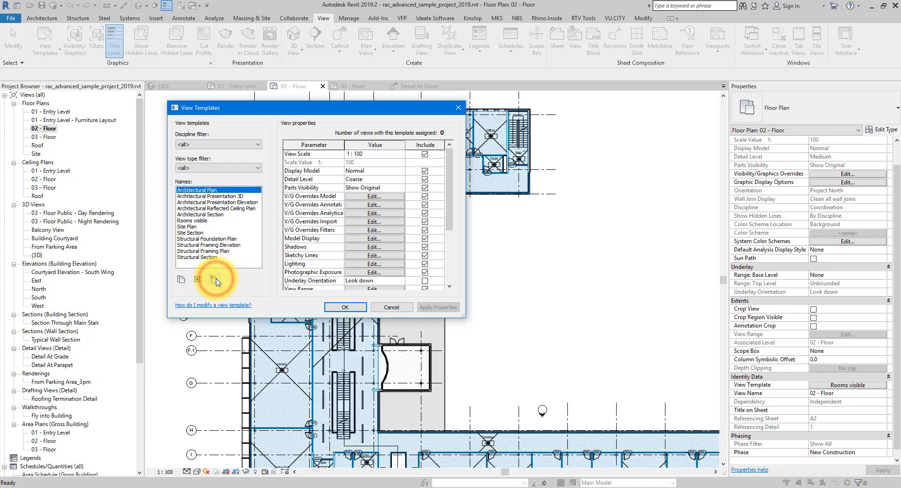
pyautogui.click(216, 280)
pyautogui.click(216, 281)
pyautogui.click(216, 281)
pyautogui.click(216, 281)
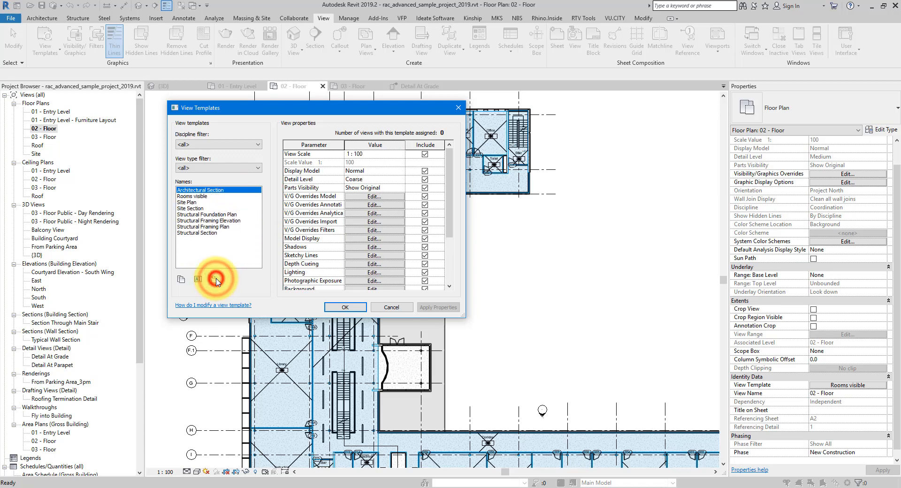
pyautogui.click(208, 196)
pyautogui.click(197, 190)
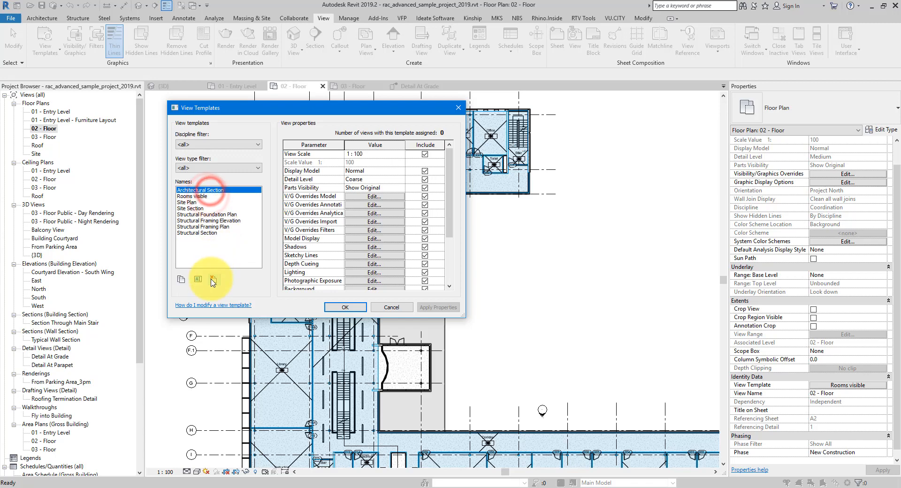
pyautogui.click(214, 279)
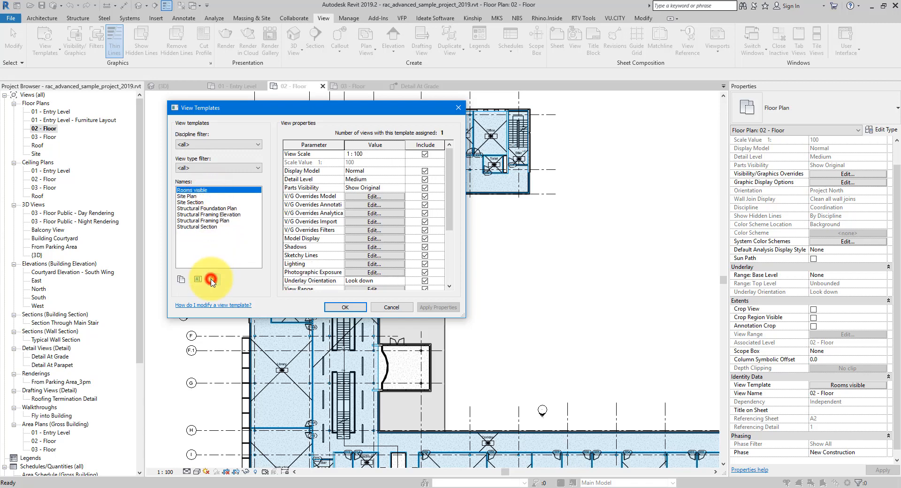
# Step: Delete the remaining site and structural view templates, leaving only Rooms visible in the list
pyautogui.click(200, 196)
pyautogui.click(214, 280)
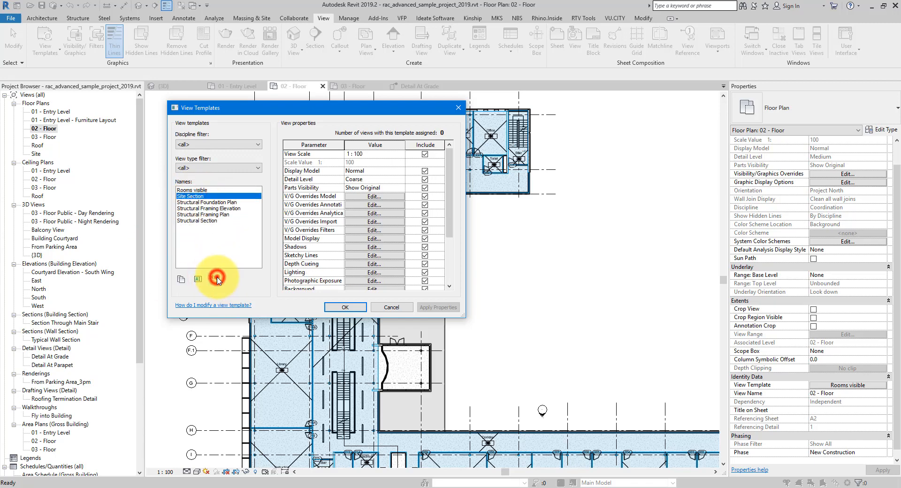
pyautogui.click(215, 280)
pyautogui.click(216, 280)
pyautogui.click(216, 280)
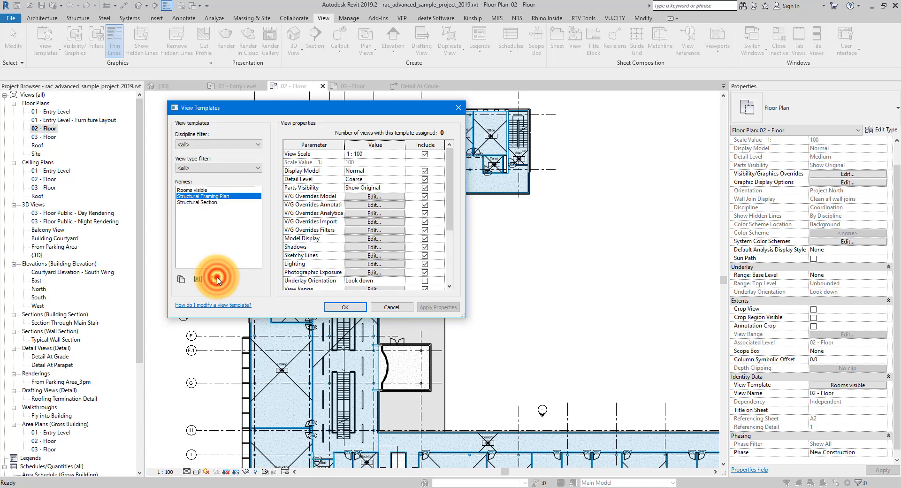
pyautogui.click(216, 280)
pyautogui.click(215, 281)
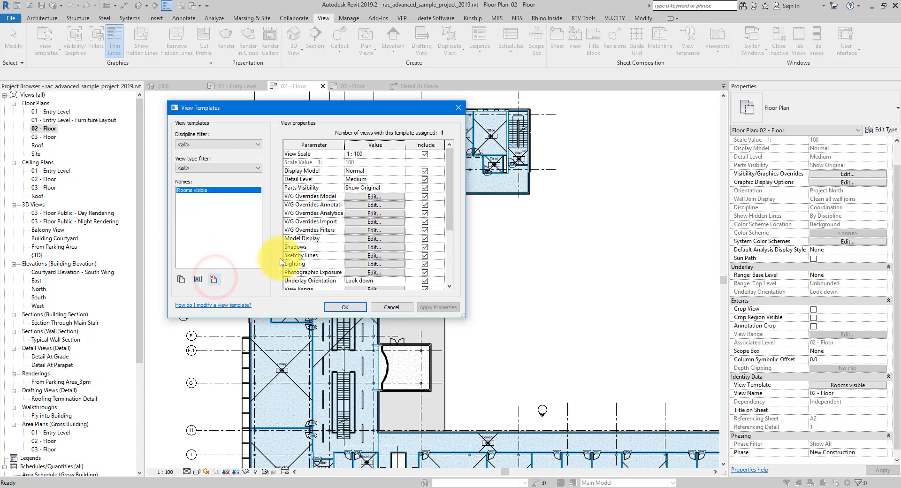
# Step: Try to delete the Rooms visible view template, cancel that deletion and accept the changes made in the template manager
pyautogui.moveTo(325, 113); pyautogui.dragTo(535, 174)
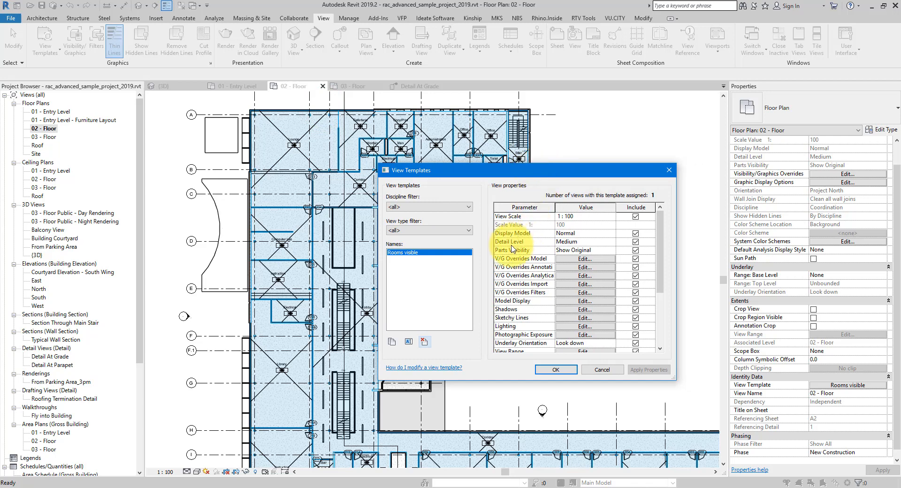
pyautogui.click(424, 342)
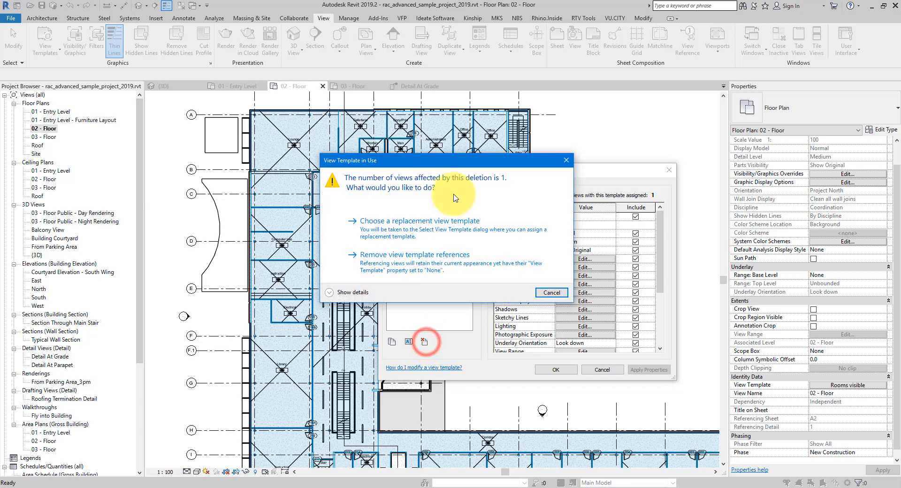
pyautogui.moveTo(434, 152); pyautogui.dragTo(618, 117)
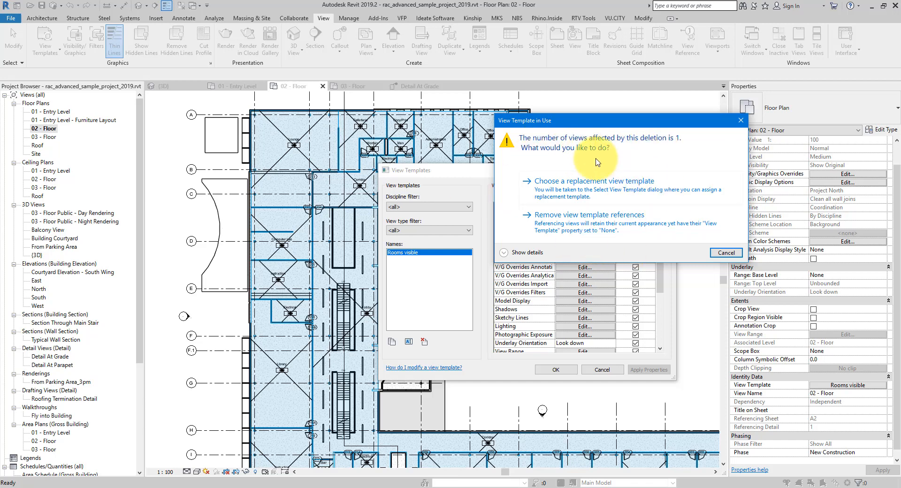
pyautogui.click(740, 254)
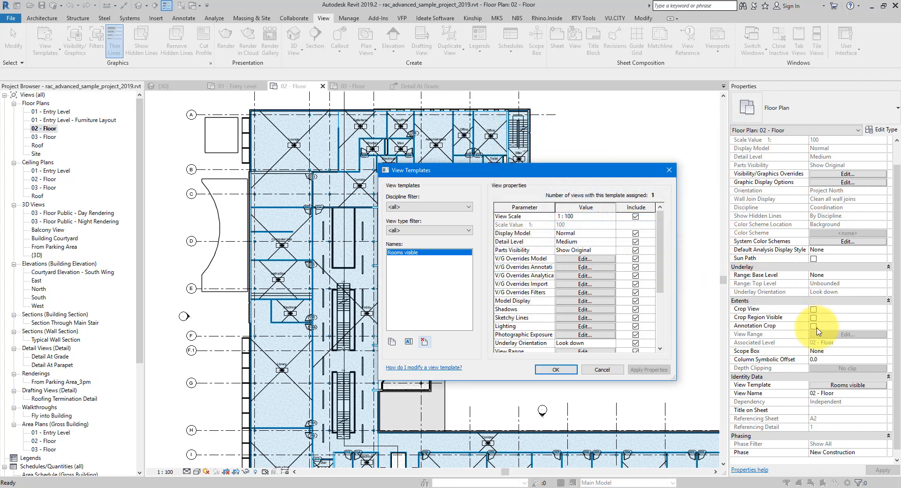
pyautogui.click(552, 371)
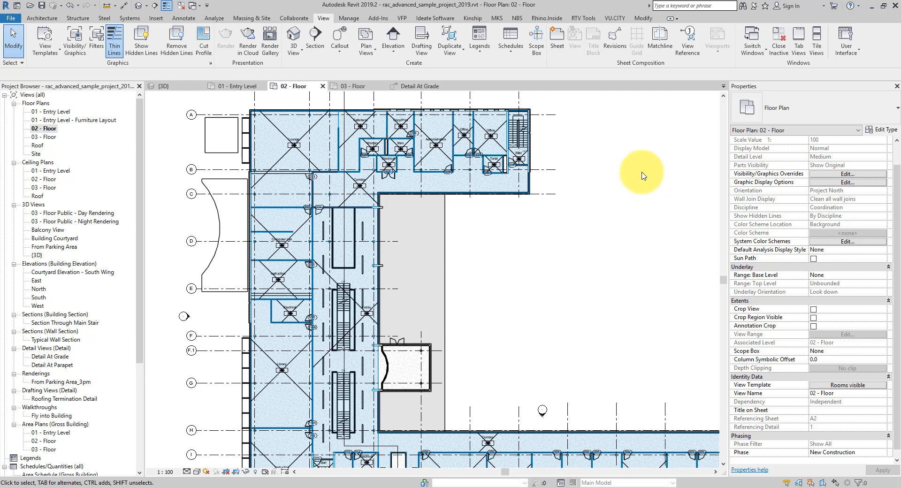
# Step: Open the 01 - Entry Level floor plan, followed by the A1 - Floor Plan sheet
pyautogui.click(167, 134)
pyautogui.doubleClick(52, 111)
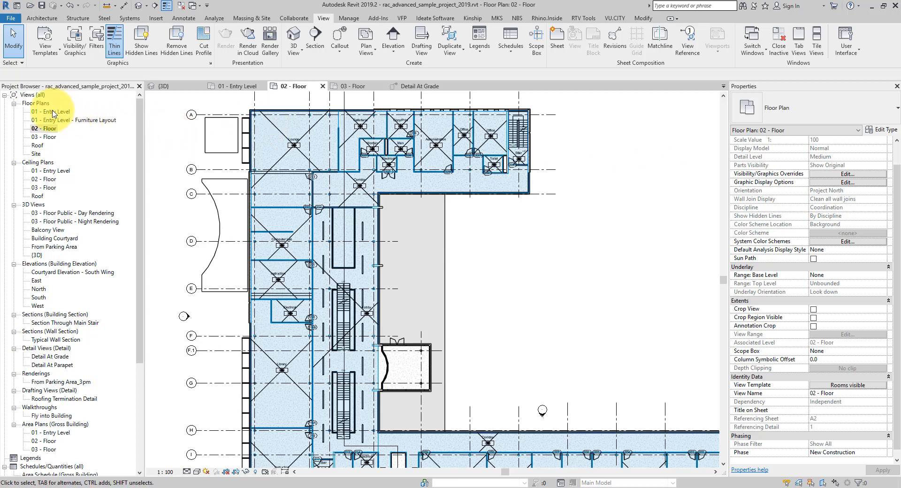
pyautogui.scroll(-3, 412, 276)
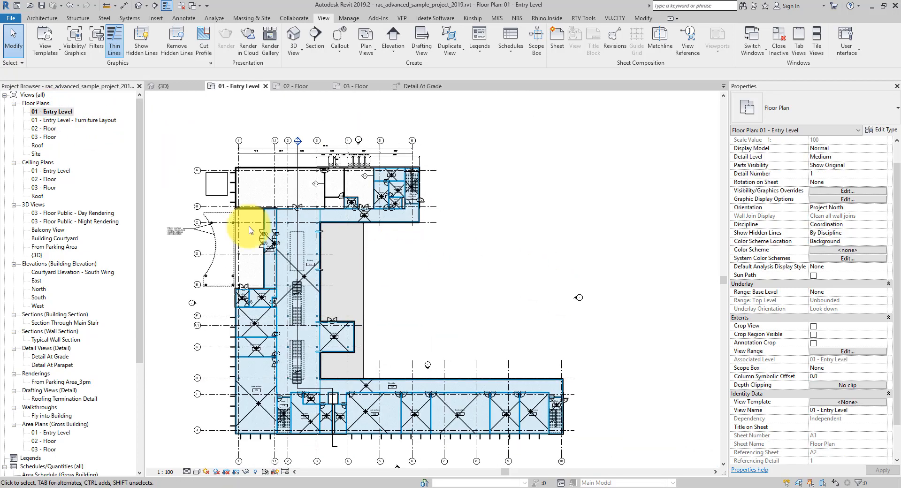
pyautogui.moveTo(141, 197); pyautogui.dragTo(142, 298)
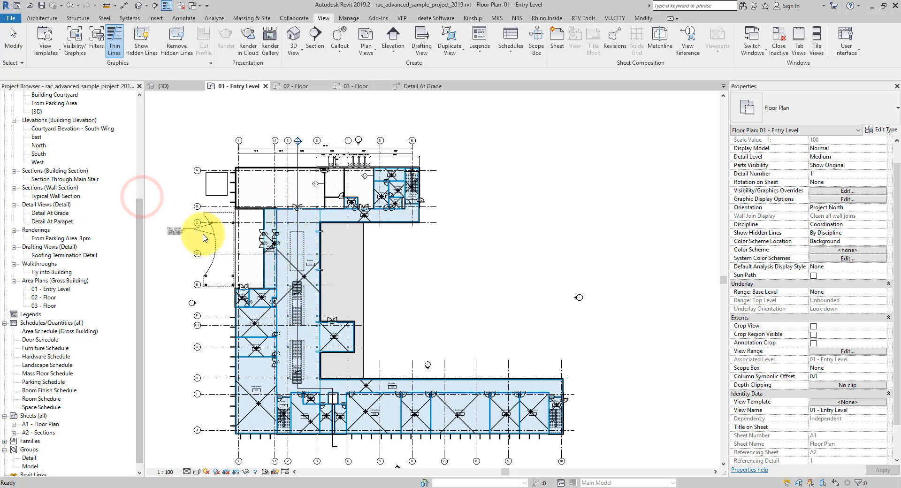
pyautogui.moveTo(142, 249); pyautogui.dragTo(158, 296)
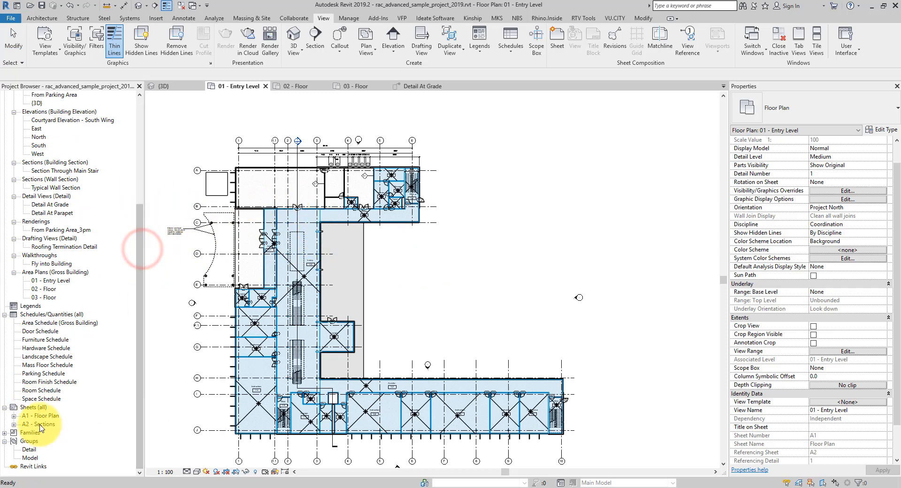
pyautogui.doubleClick(41, 416)
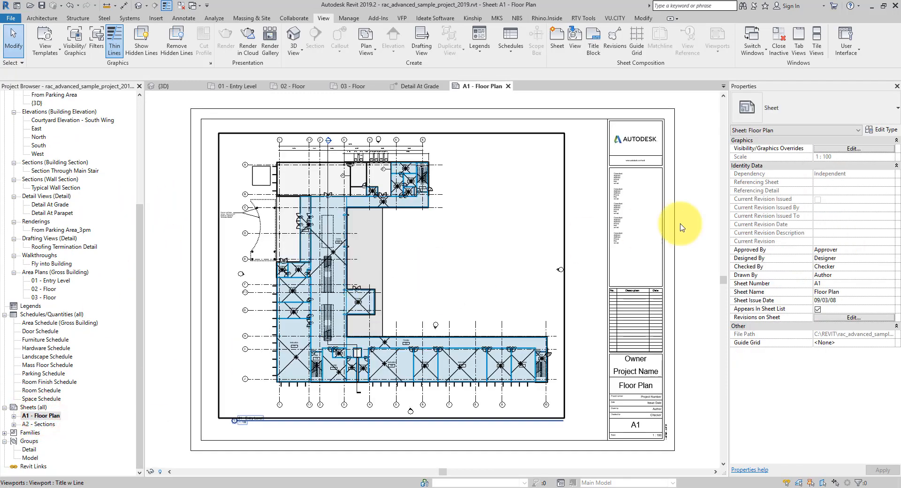
pyautogui.click(463, 237)
pyautogui.click(587, 169)
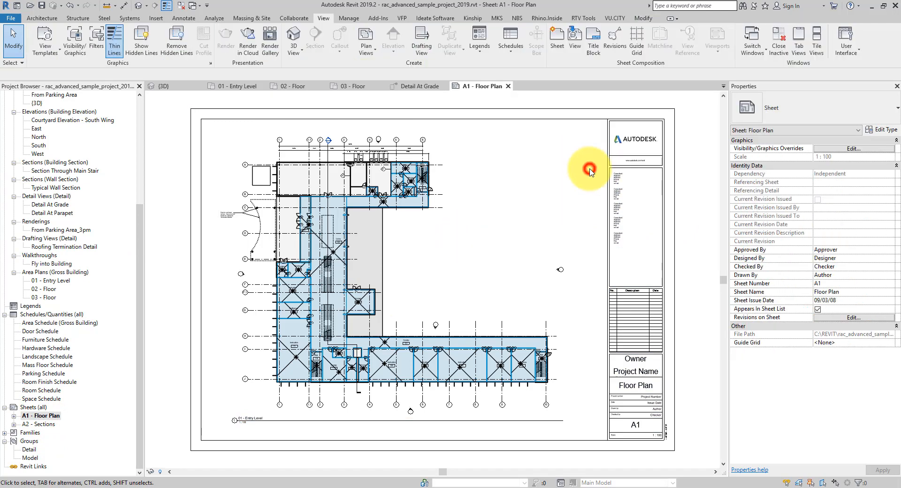
# Step: Import the image Fix stair railing - Finished.jpg from the v2019 folder and place it on the A1 sheet
pyautogui.click(156, 18)
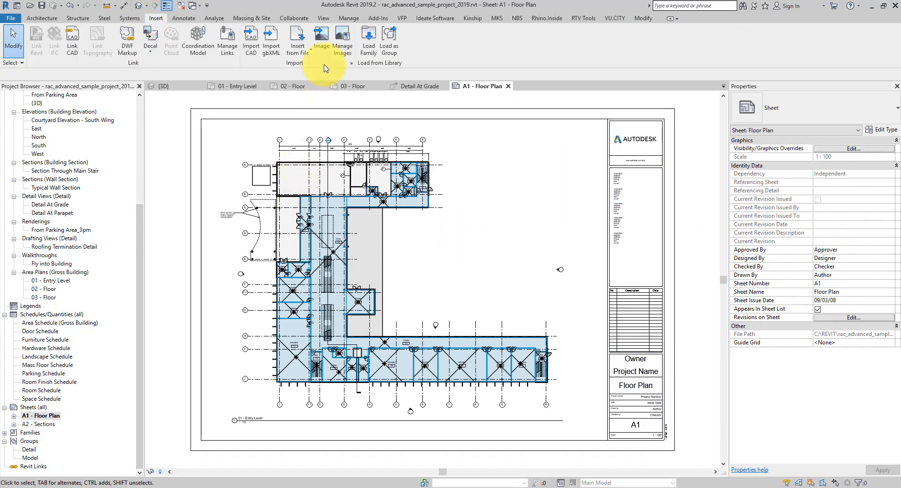
pyautogui.click(322, 47)
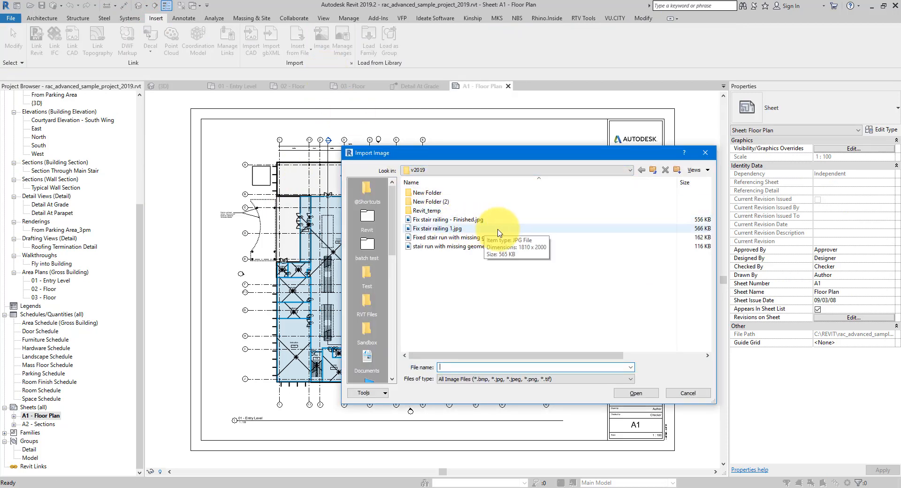
pyautogui.click(708, 172)
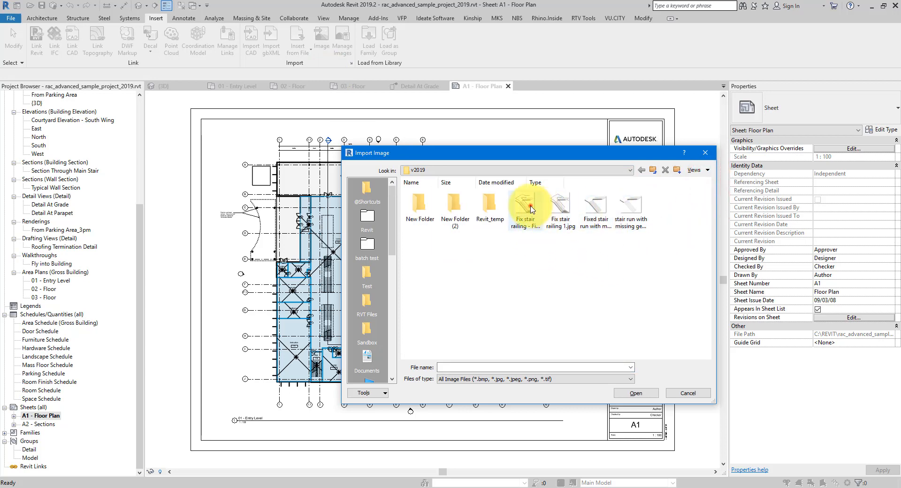
pyautogui.click(525, 206)
pyautogui.click(637, 394)
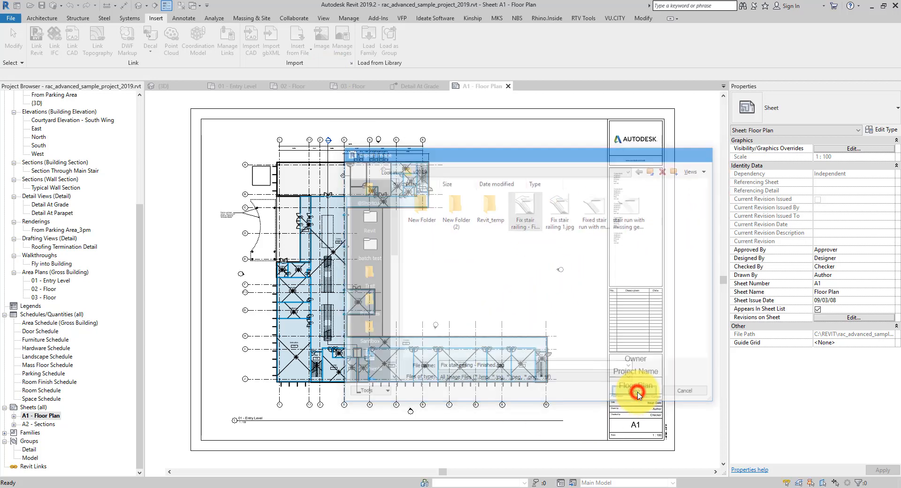
pyautogui.scroll(-2, 490, 267)
pyautogui.moveTo(507, 242); pyautogui.dragTo(483, 260, button='middle')
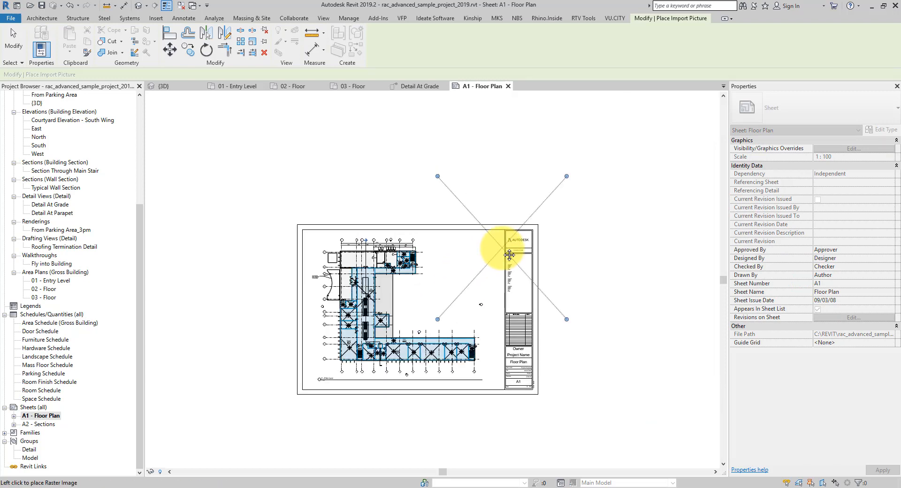
pyautogui.click(490, 245)
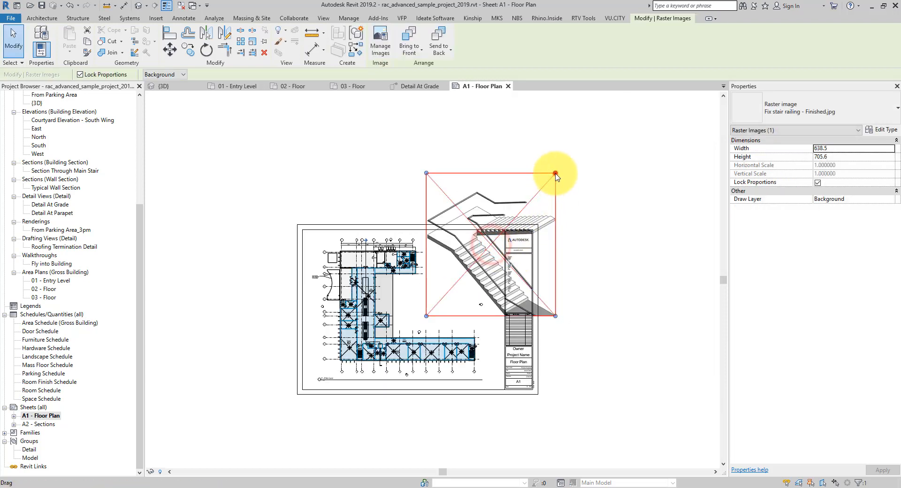
# Step: Scale the stair image down proportionally to about 364 by 402 and fit it between the floor plan and the title block
pyautogui.click(555, 173)
pyautogui.moveTo(503, 237); pyautogui.dragTo(501, 234)
pyautogui.scroll(3, 459, 254)
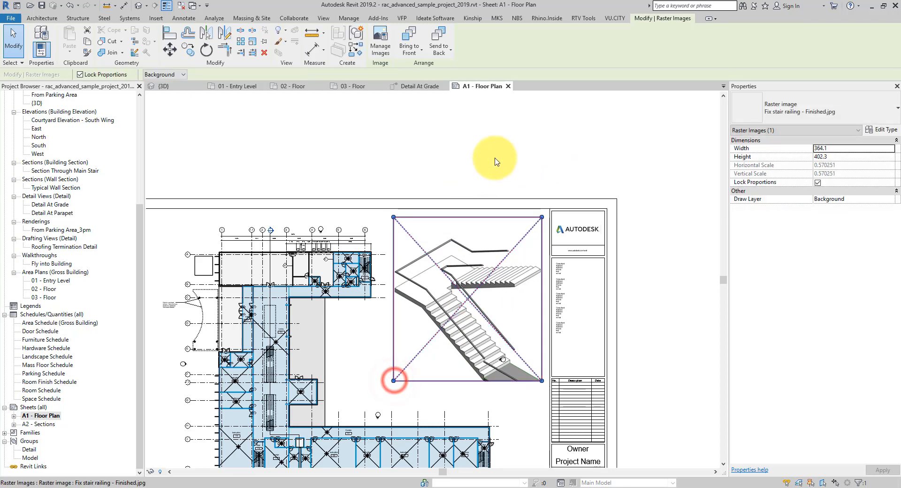
pyautogui.click(495, 155)
pyautogui.middleClick(559, 132)
pyautogui.middleClick(559, 132)
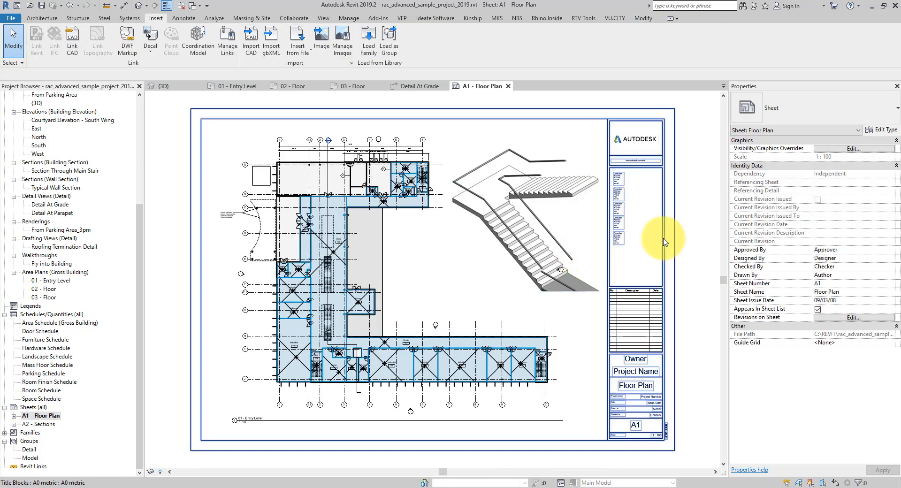
# Step: Delete the placed stair image from the A1 sheet
pyautogui.click(530, 211)
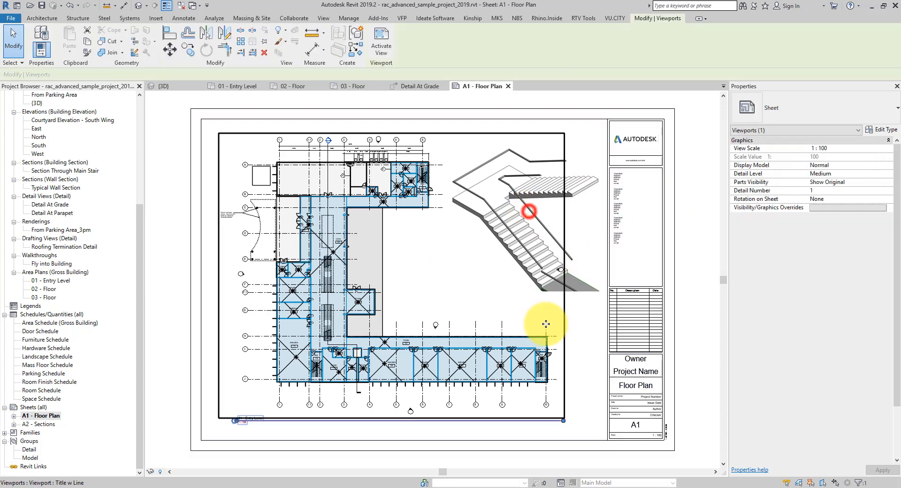
pyautogui.click(585, 189)
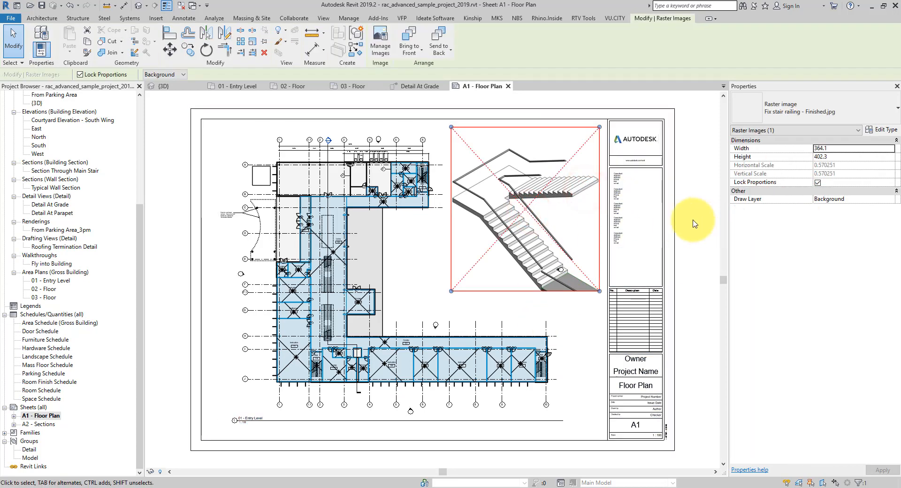
pyautogui.press('Delete')
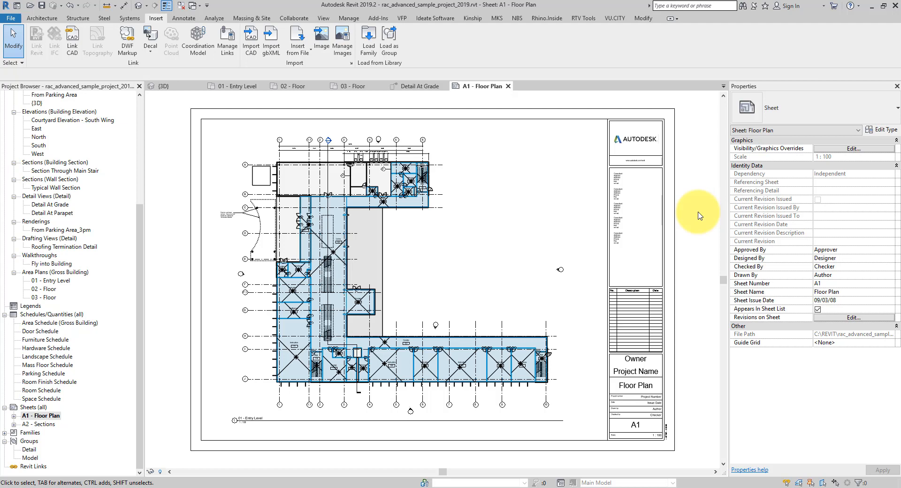
# Step: Open the project's image manager and check the usage counts of Fix stair railing - Finished.jpg and From Parking Area_3pm
pyautogui.click(156, 18)
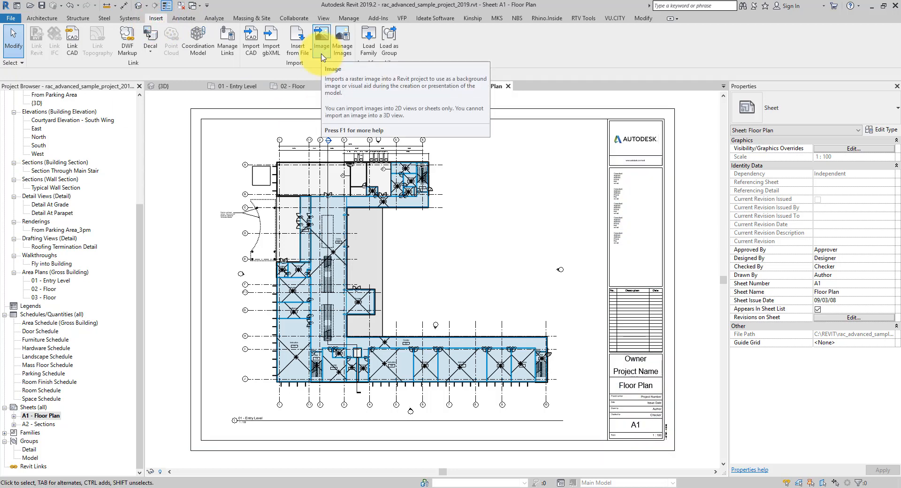
pyautogui.click(340, 49)
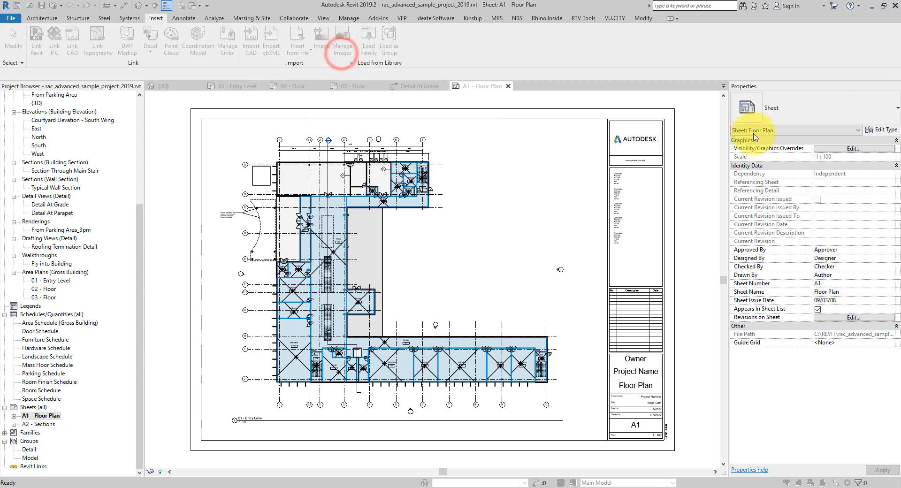
pyautogui.moveTo(440, 67); pyautogui.dragTo(557, 64)
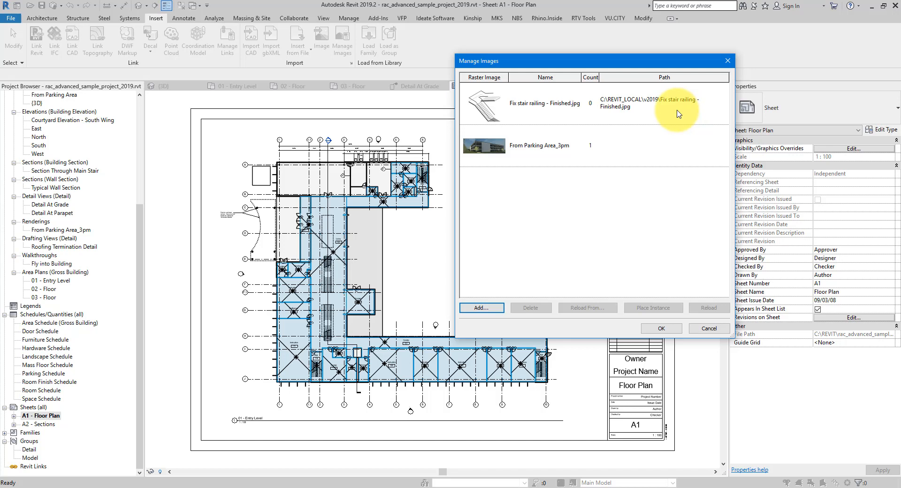
pyautogui.click(483, 103)
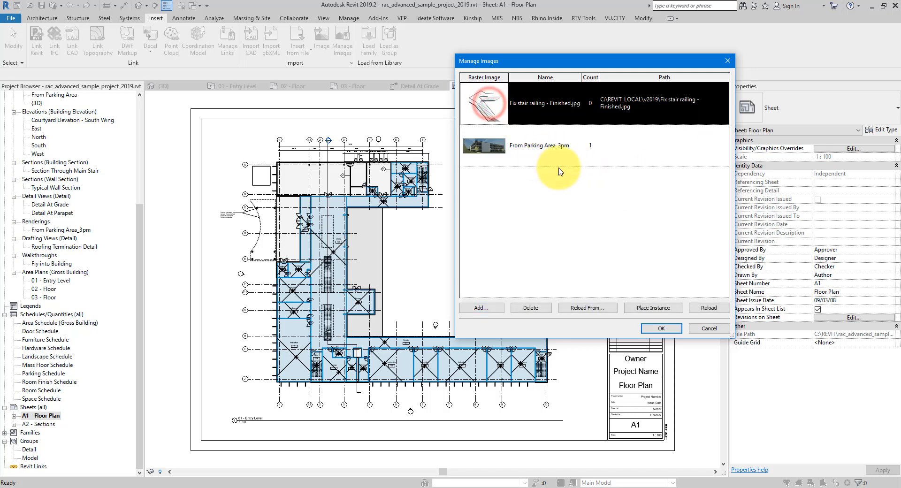
pyautogui.click(497, 152)
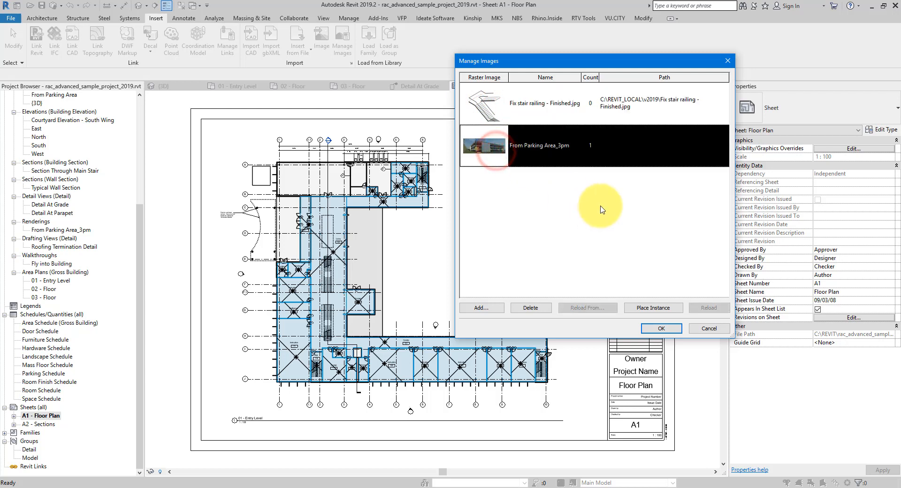
# Step: Place a new instance of Fix stair railing - Finished.jpg on the sheet from the image manager, and undo the placement
pyautogui.click(570, 106)
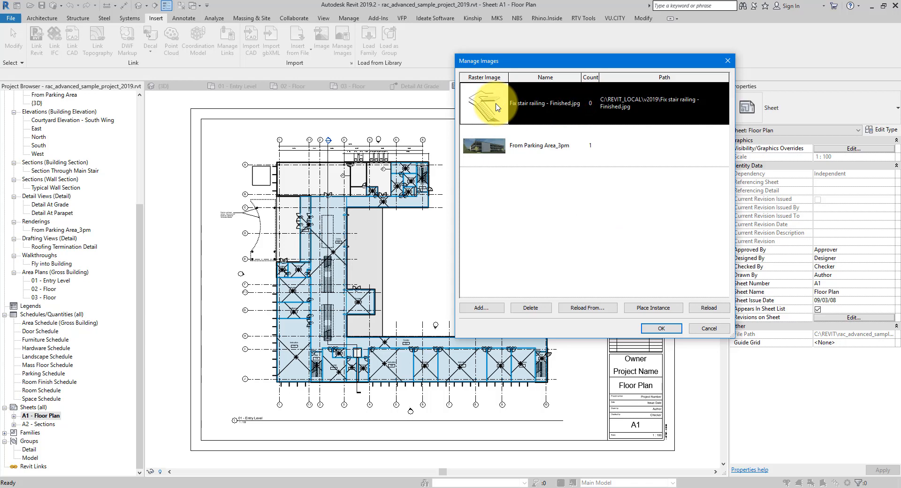
pyautogui.click(650, 308)
pyautogui.click(538, 225)
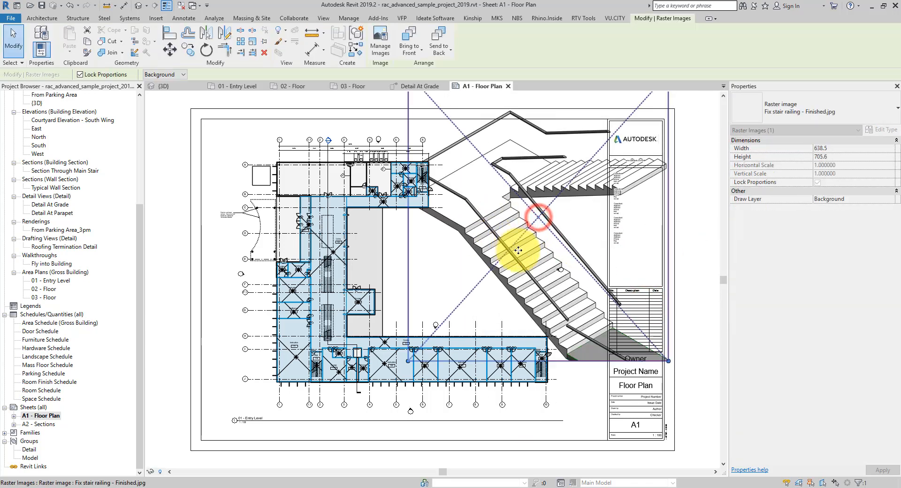
pyautogui.click(69, 5)
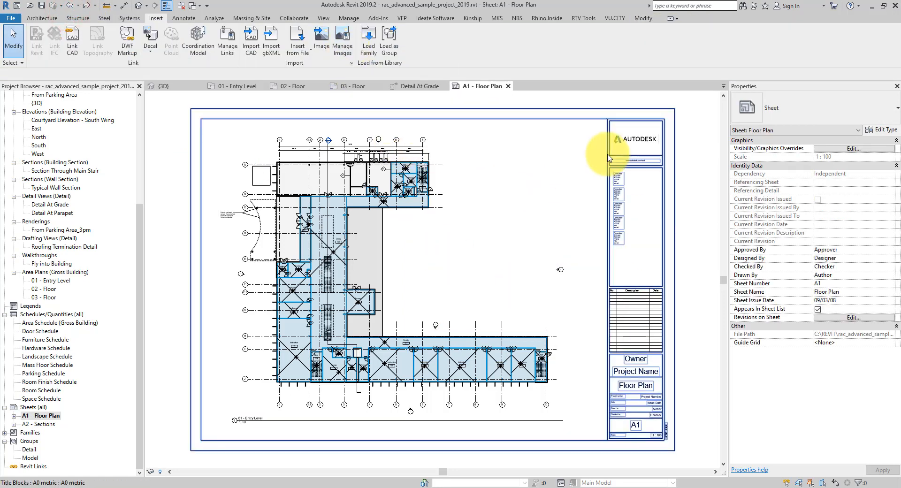
# Step: Delete Fix stair railing - Finished.jpg from the project's managed images and accept the change
pyautogui.click(342, 42)
pyautogui.moveTo(520, 62); pyautogui.dragTo(493, 52)
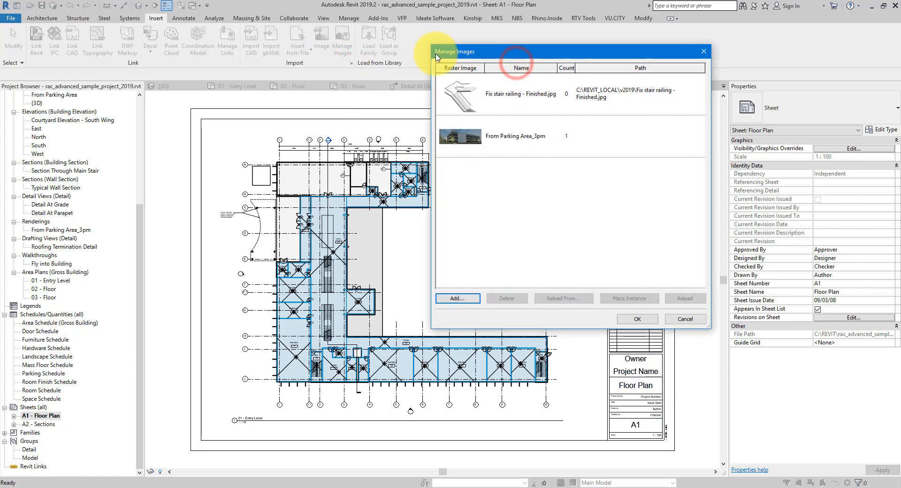
pyautogui.click(454, 106)
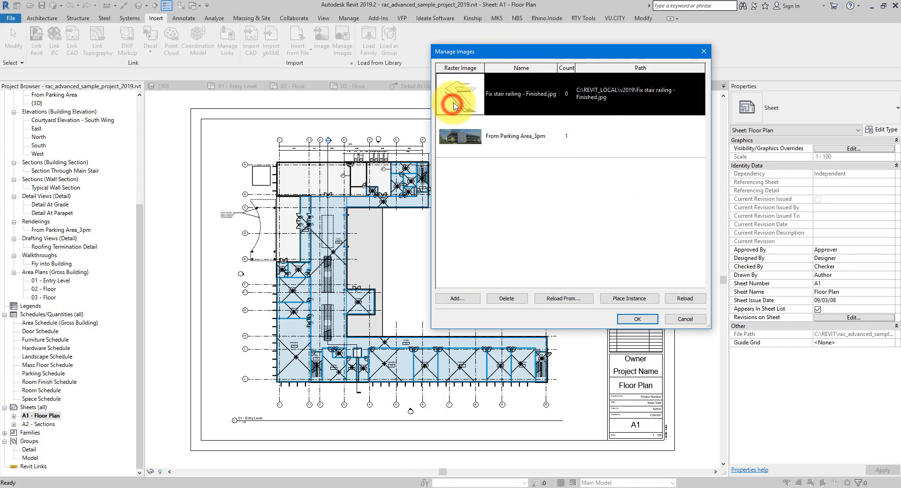
pyautogui.click(507, 299)
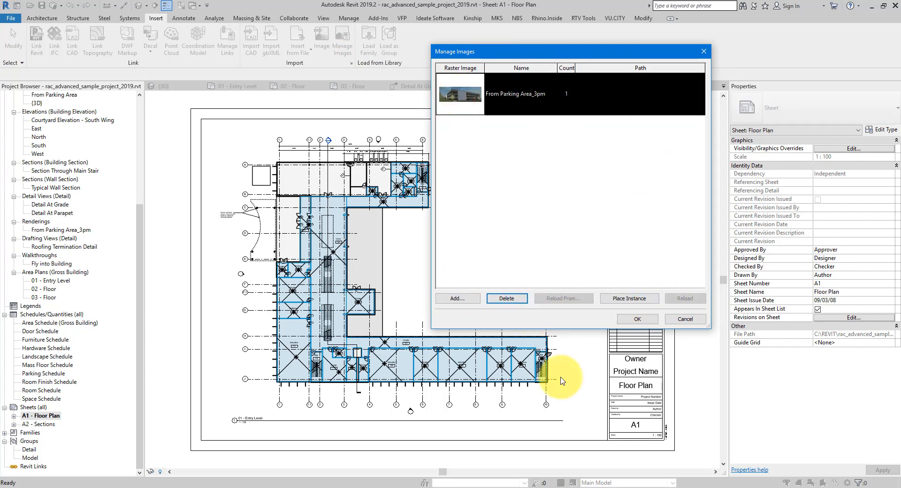
pyautogui.click(637, 318)
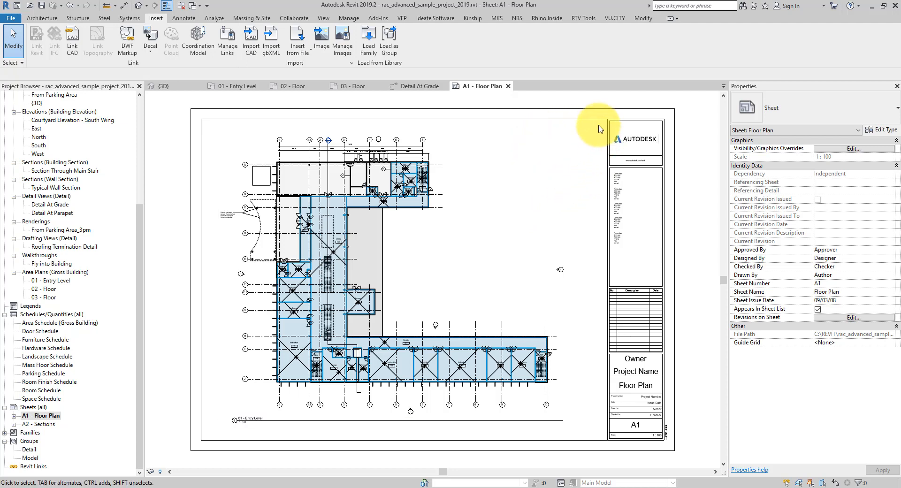
pyautogui.moveTo(598, 125)
pyautogui.mouseDown()
pyautogui.moveTo(559, 165)
pyautogui.moveTo(581, 161)
pyautogui.mouseUp()
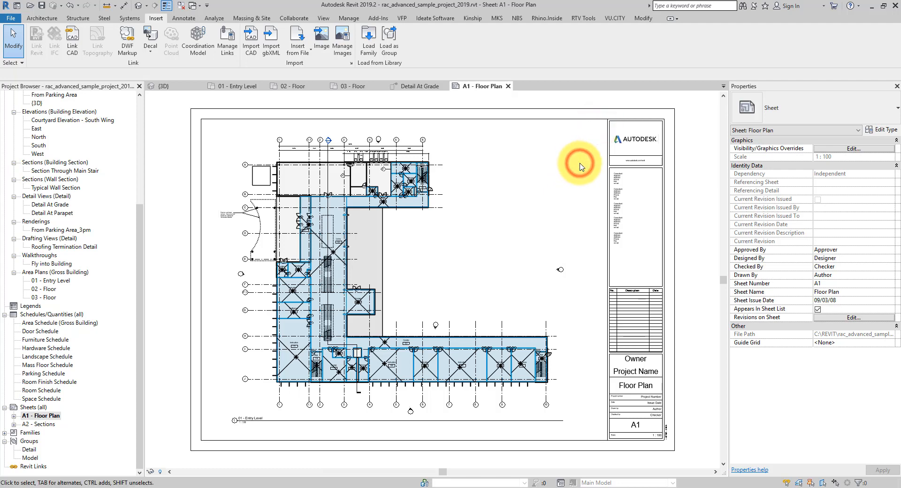
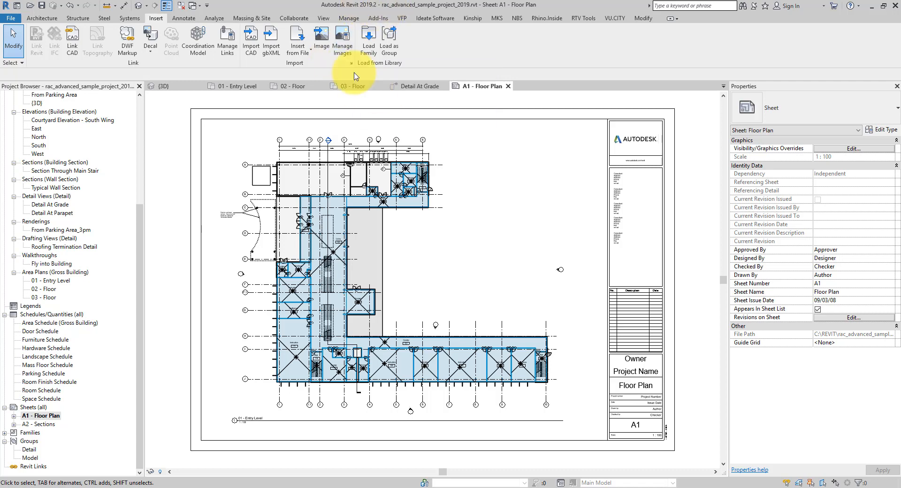
# Step: Reopen the image manager to check which images remain in the project, and close it without changes
pyautogui.click(342, 41)
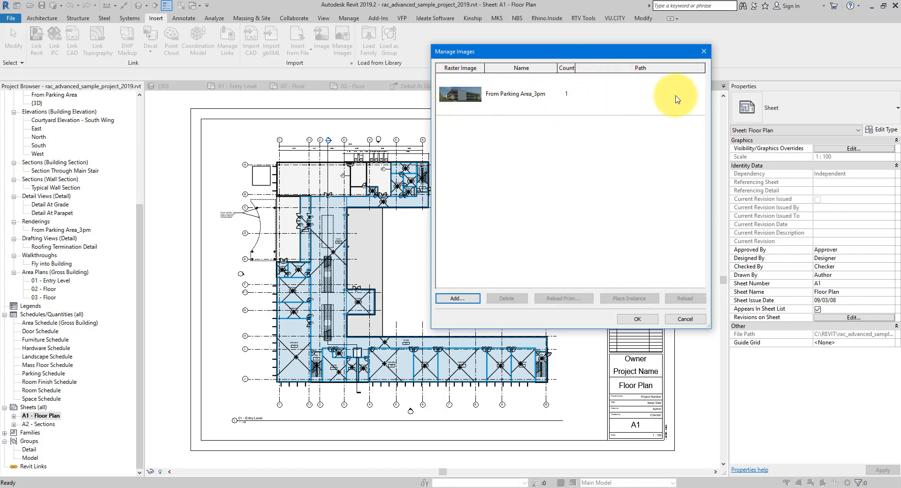
pyautogui.press('Escape')
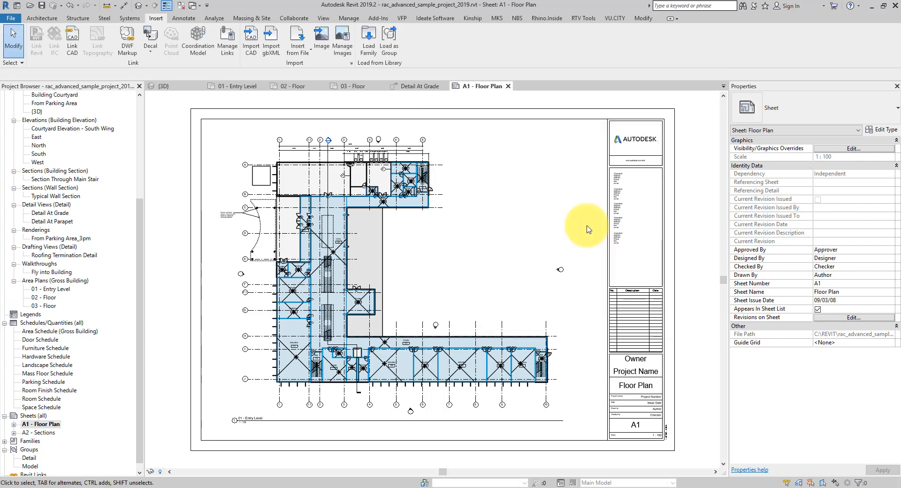
# Step: Switch to the Revit 2022 window with the project サンプル意匠.rvt and list its linked images in the link manager
pyautogui.moveTo(258, 486)
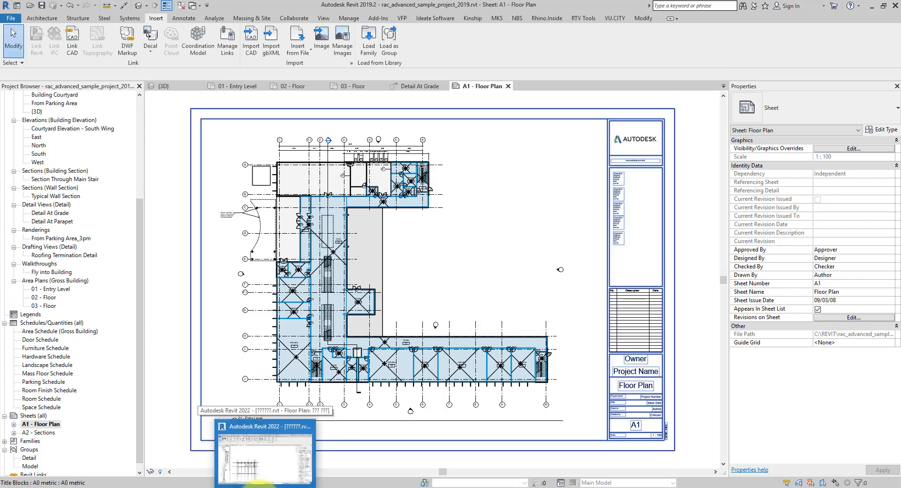
pyautogui.click(261, 466)
pyautogui.moveTo(634, 51); pyautogui.dragTo(583, 58)
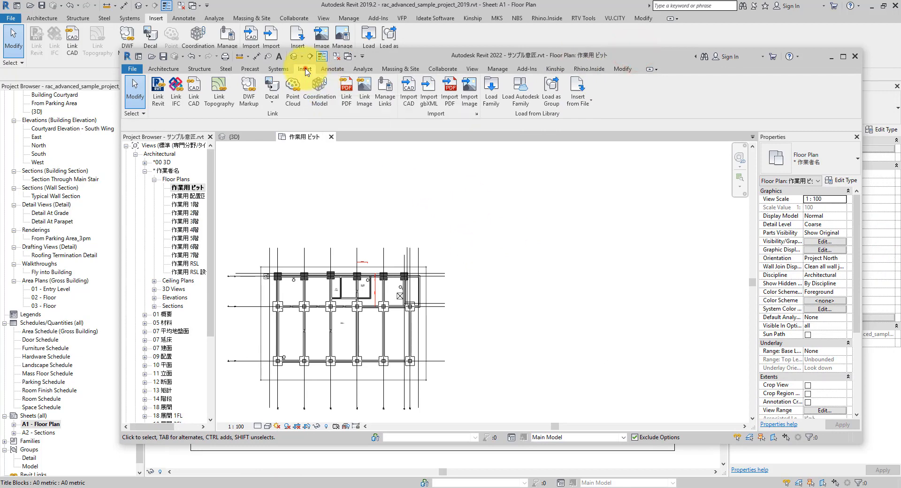
pyautogui.click(385, 99)
pyautogui.click(603, 114)
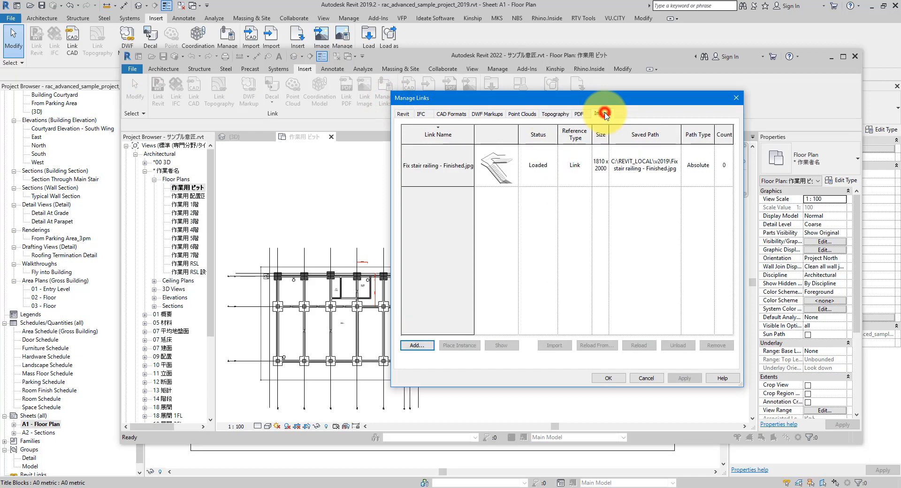
# Step: Widen the link manager to examine the reference type, saved path and usage count of Fix stair railing - Finished.jpg, and close it
pyautogui.moveTo(391, 171); pyautogui.dragTo(239, 171)
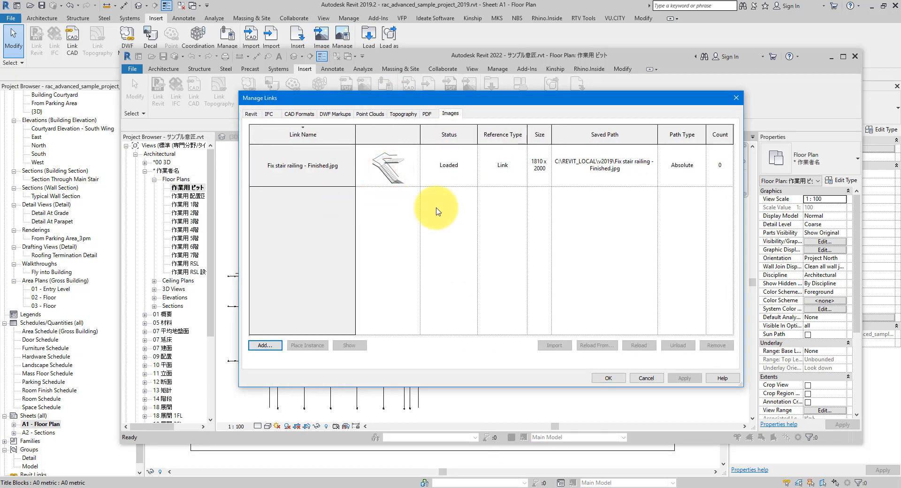
pyautogui.moveTo(447, 98); pyautogui.dragTo(530, 322)
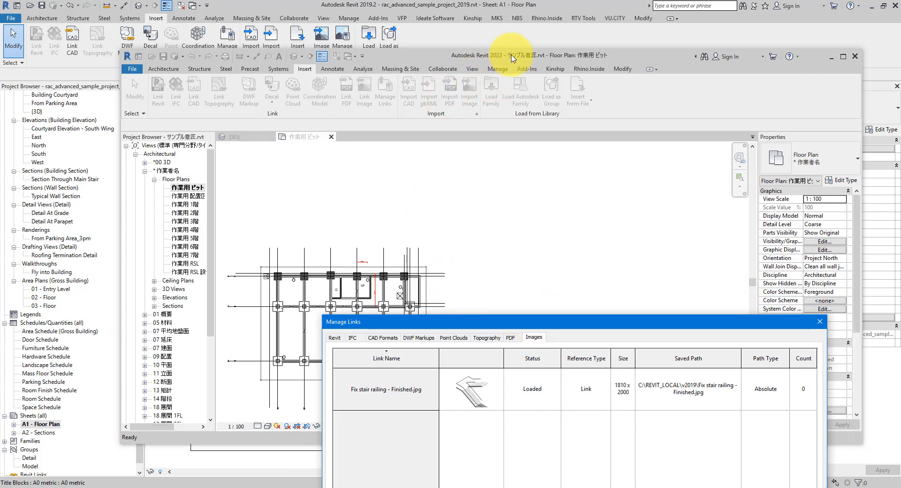
pyautogui.moveTo(569, 323); pyautogui.dragTo(458, 54)
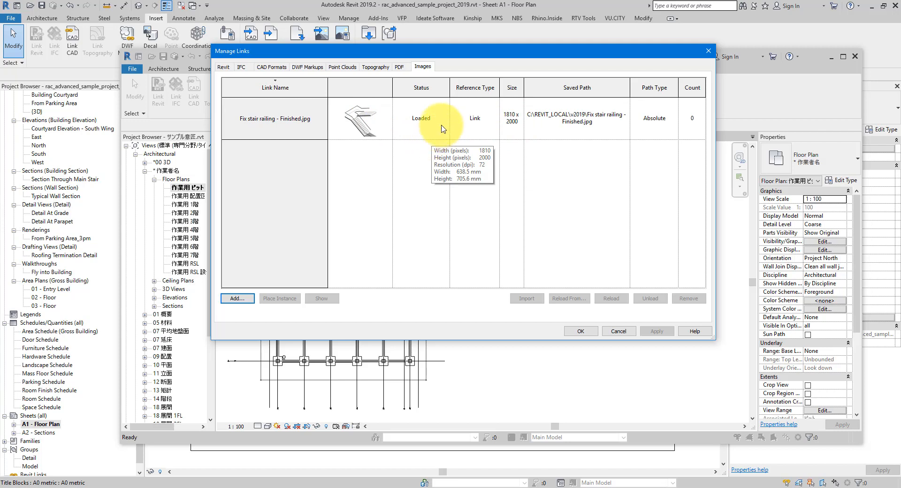
pyautogui.click(567, 119)
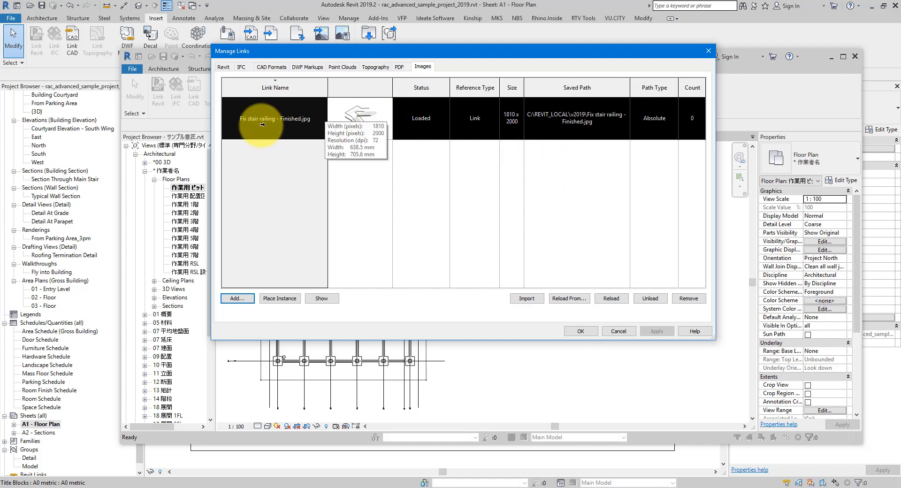
pyautogui.click(303, 123)
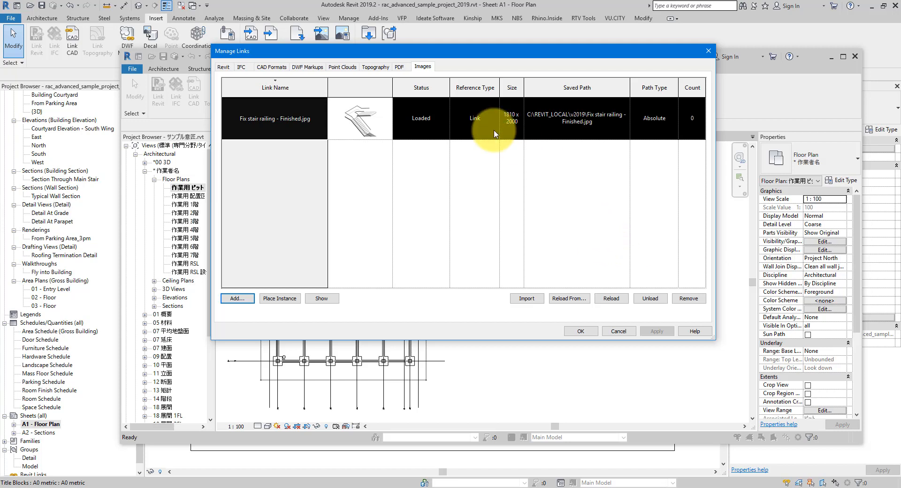
pyautogui.moveTo(394, 119)
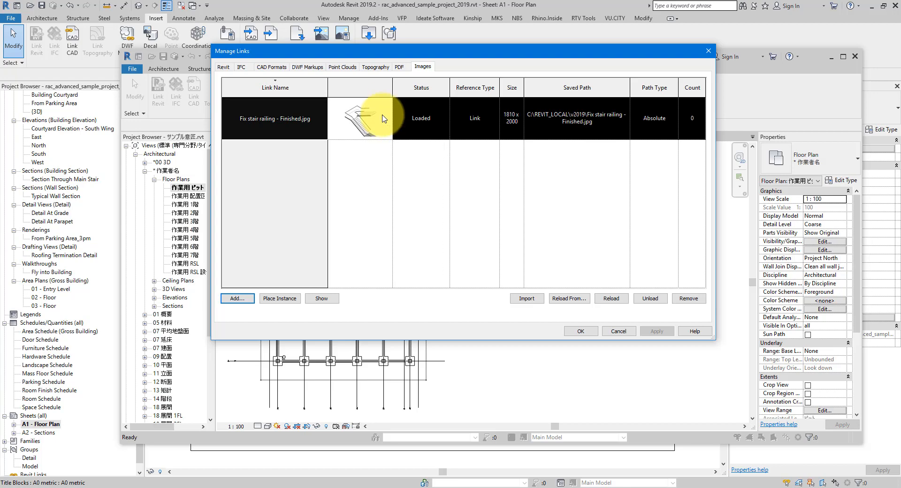
pyautogui.press('Escape')
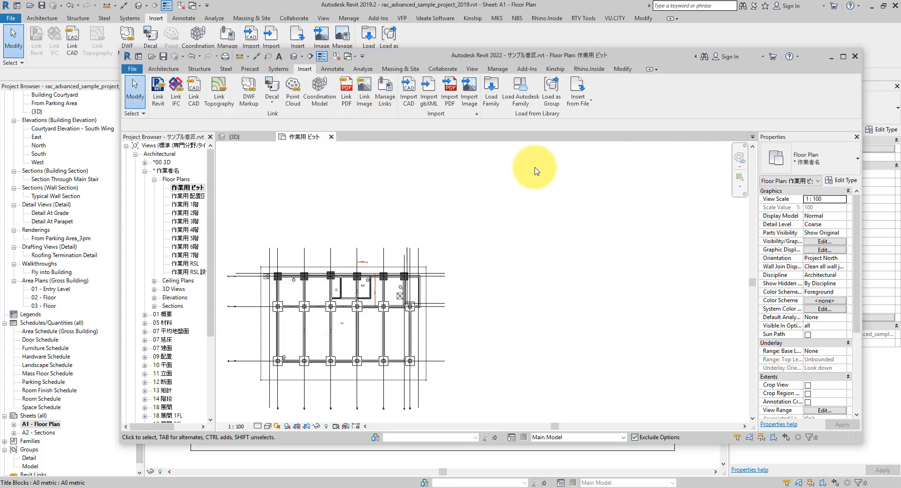
# Step: Remove the linked image Fix stair railing - Finished.jpg from サンプル意匠.rvt through the link manager and accept the change
pyautogui.moveTo(517, 53); pyautogui.dragTo(510, 76)
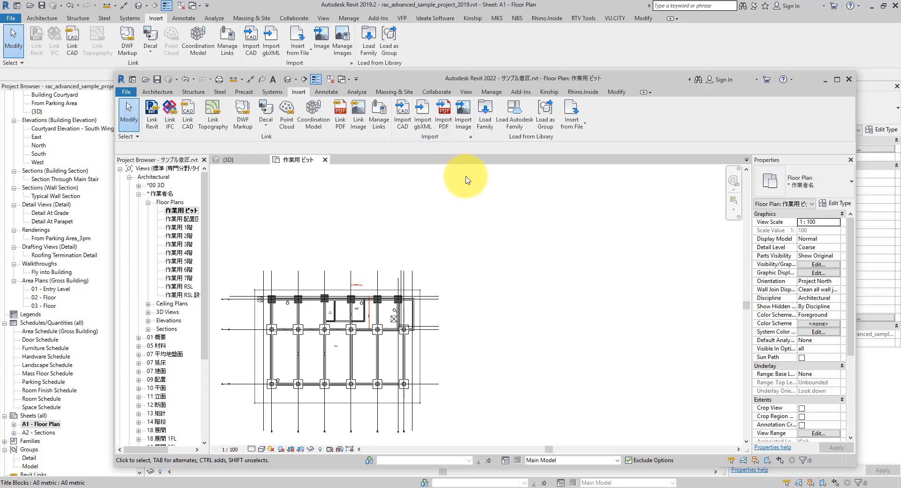
pyautogui.click(381, 127)
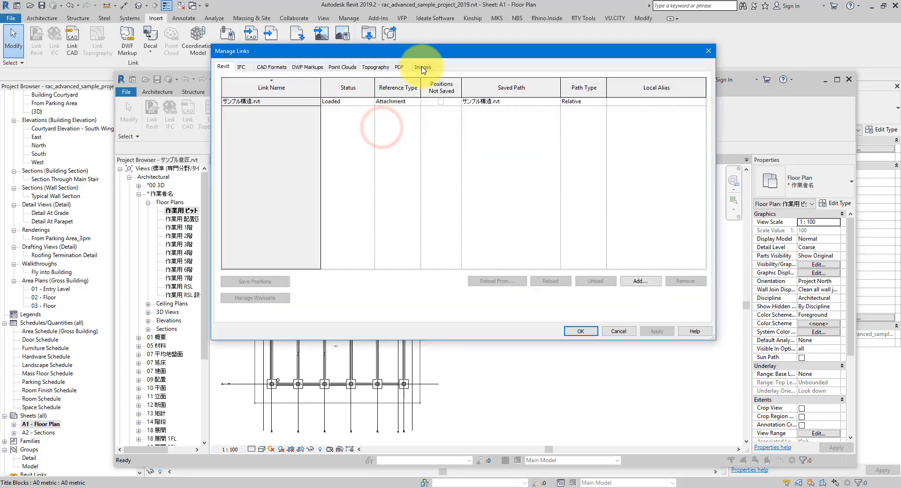
pyautogui.click(422, 67)
pyautogui.click(375, 129)
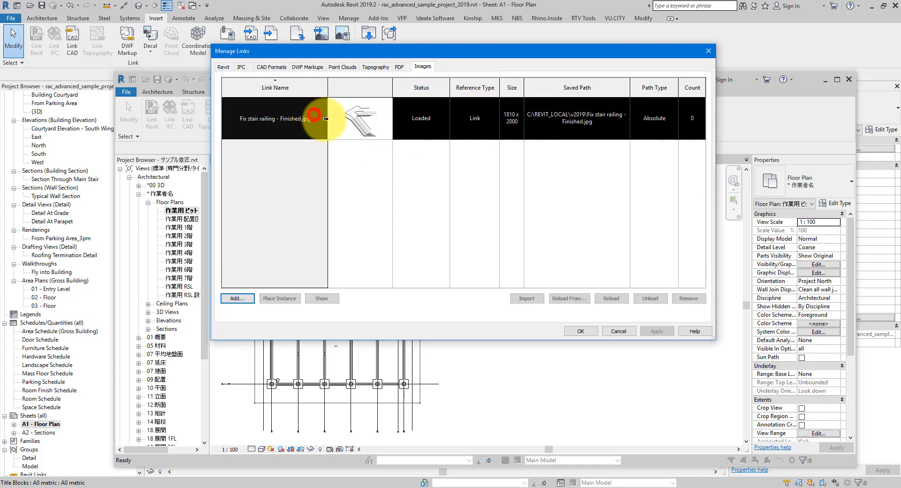
pyautogui.moveTo(691, 122)
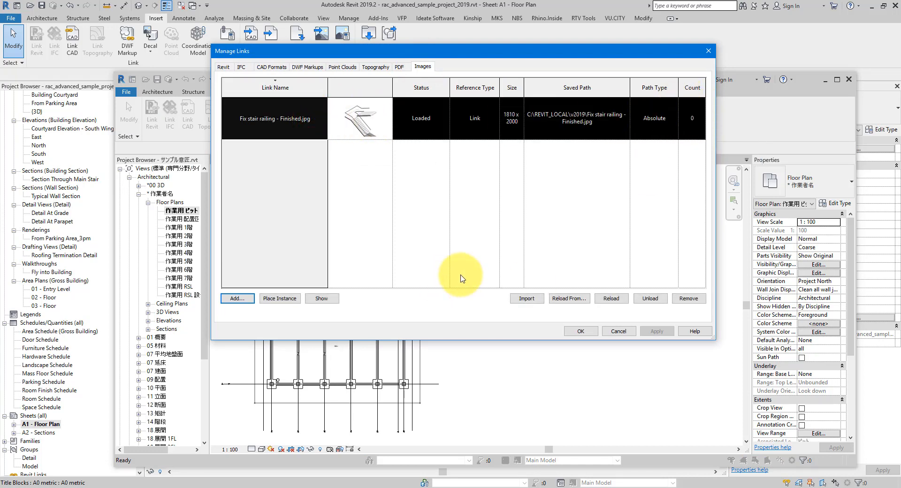
pyautogui.click(684, 299)
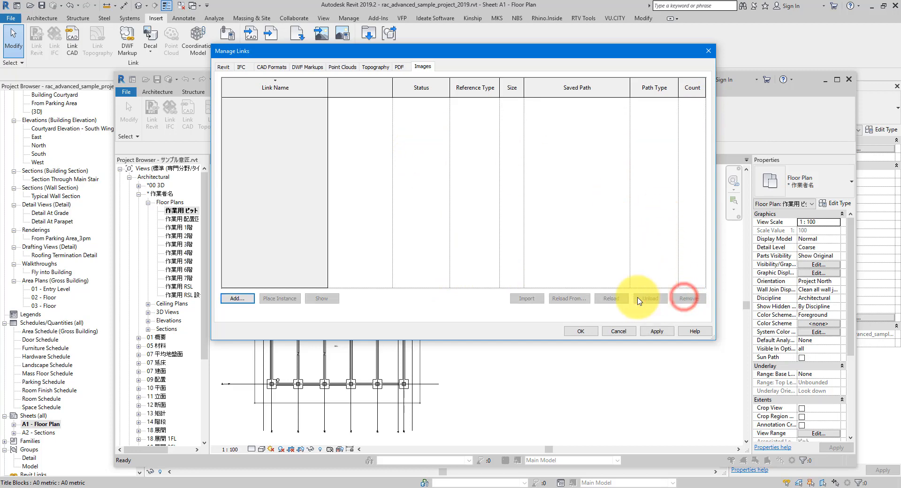
pyautogui.click(567, 331)
# Step: Return to the advanced sample project in Revit 2019 and open its default 3D view at the open area beside the timber floor
pyautogui.click(691, 36)
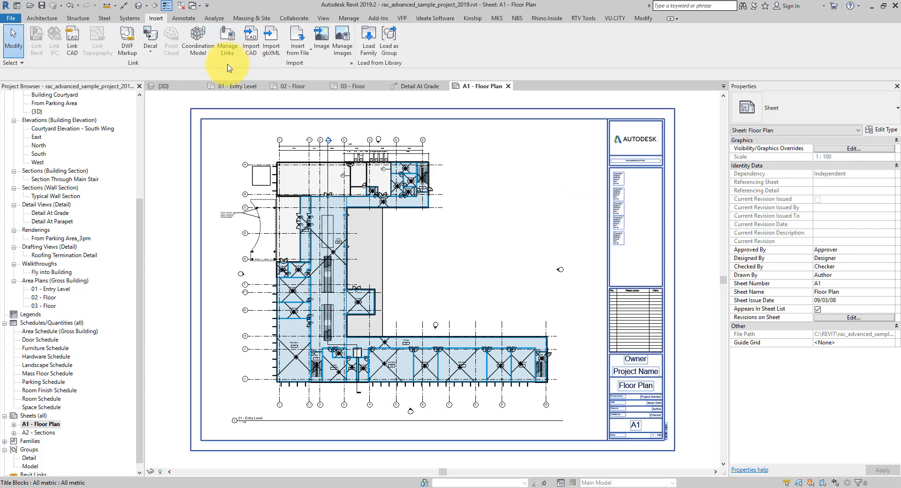
pyautogui.click(137, 98)
pyautogui.doubleClick(53, 111)
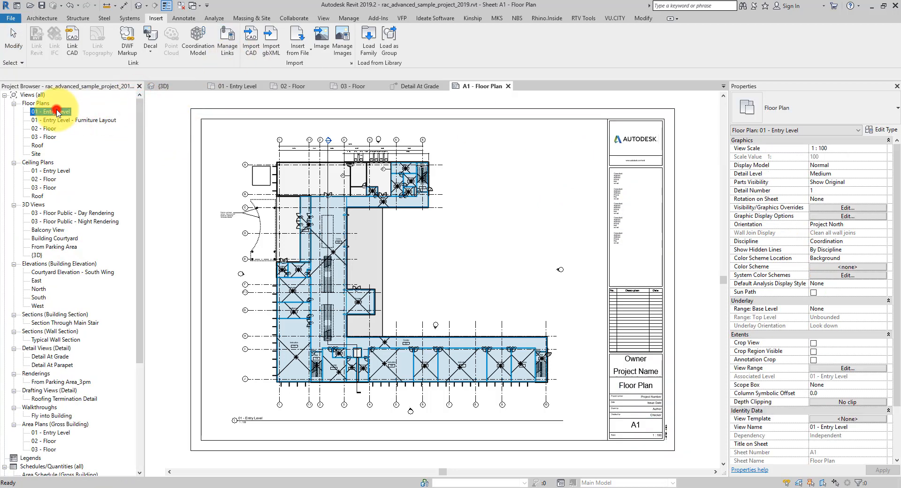
pyautogui.click(138, 5)
pyautogui.moveTo(541, 304); pyautogui.dragTo(370, 193, button='middle')
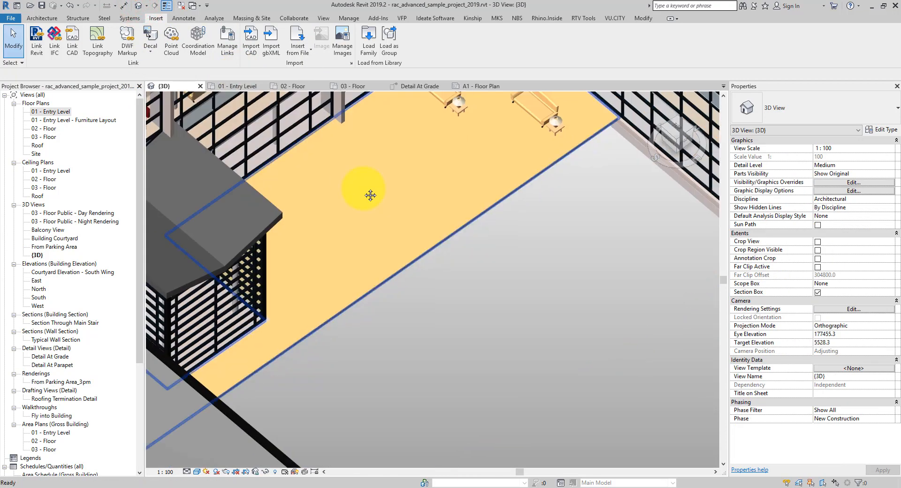
# Step: Start a new in-place model component in the Generic Models category, keeping the default name
pyautogui.click(43, 18)
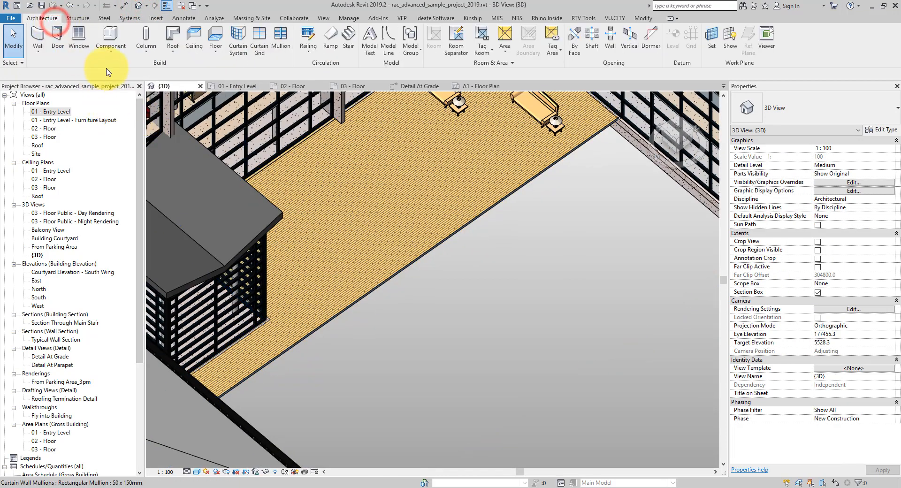
pyautogui.click(112, 53)
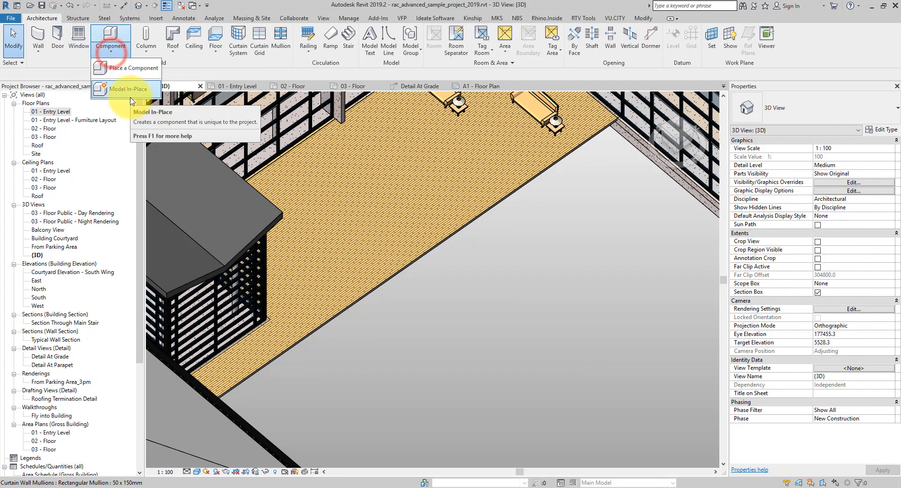
pyautogui.click(134, 92)
pyautogui.click(275, 222)
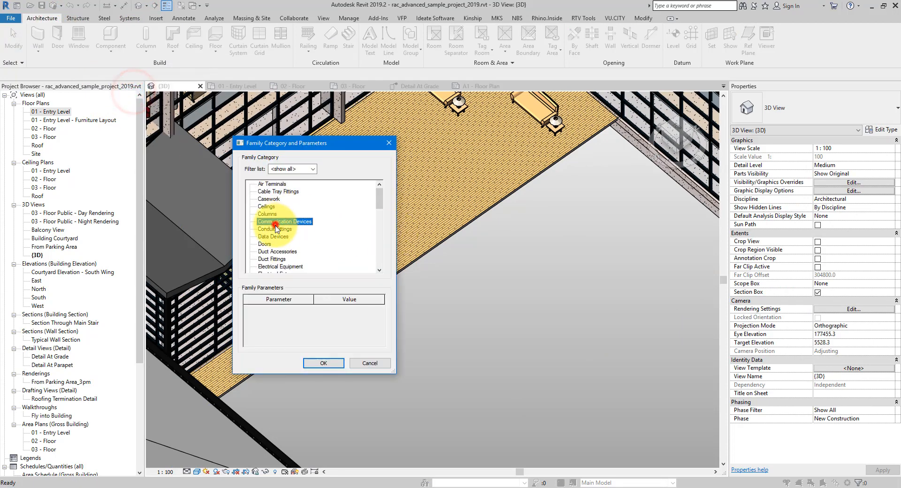
pyautogui.press('g')
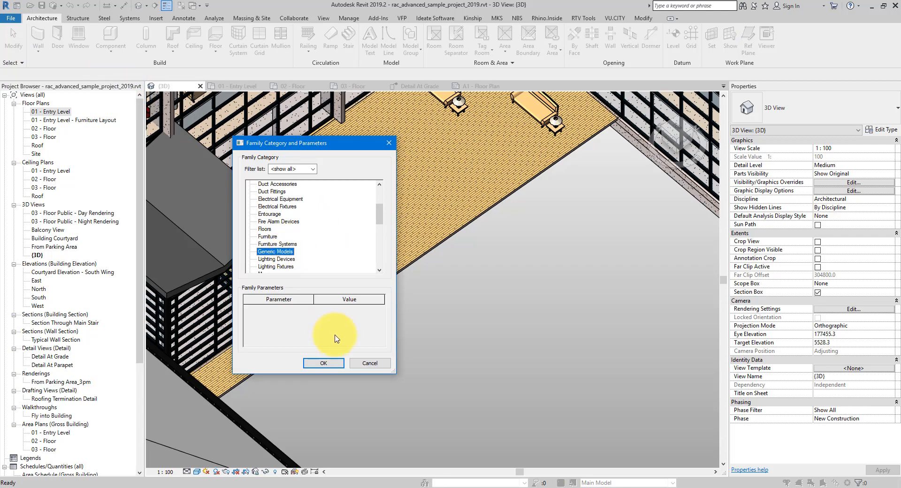
pyautogui.click(334, 363)
pyautogui.click(623, 220)
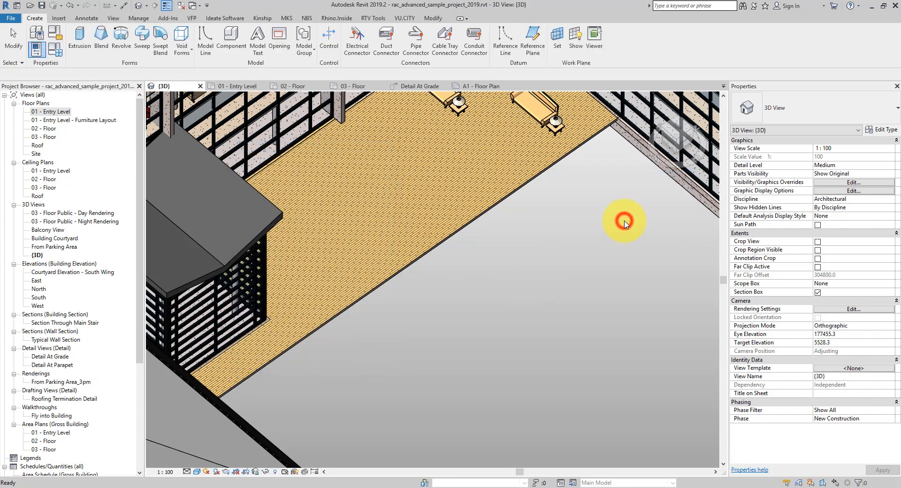
# Step: Extrude a square about 2300 mm per side to 6600 beside the timber floor and finish the in-place model
pyautogui.click(78, 37)
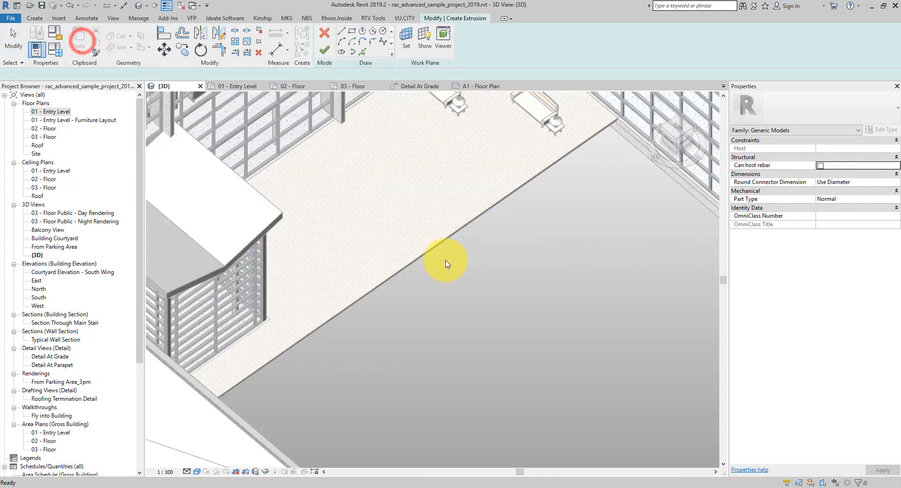
pyautogui.click(352, 31)
pyautogui.click(473, 259)
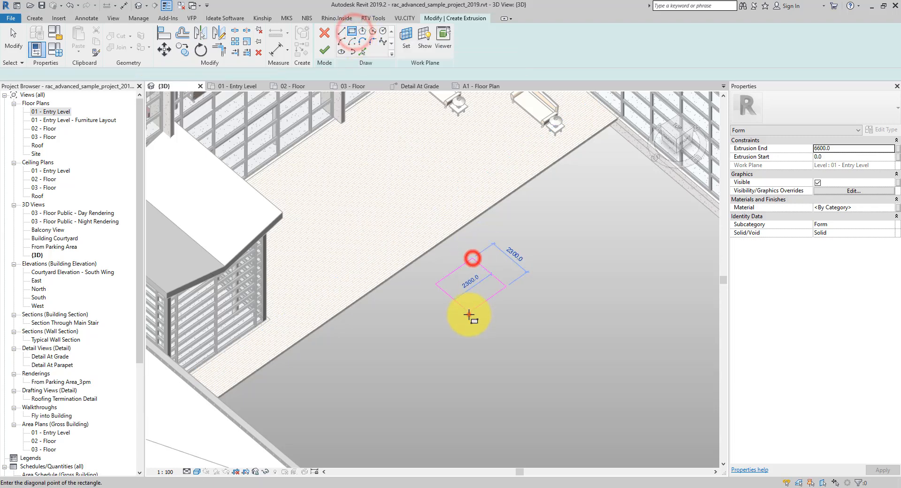
pyautogui.click(468, 314)
pyautogui.click(324, 49)
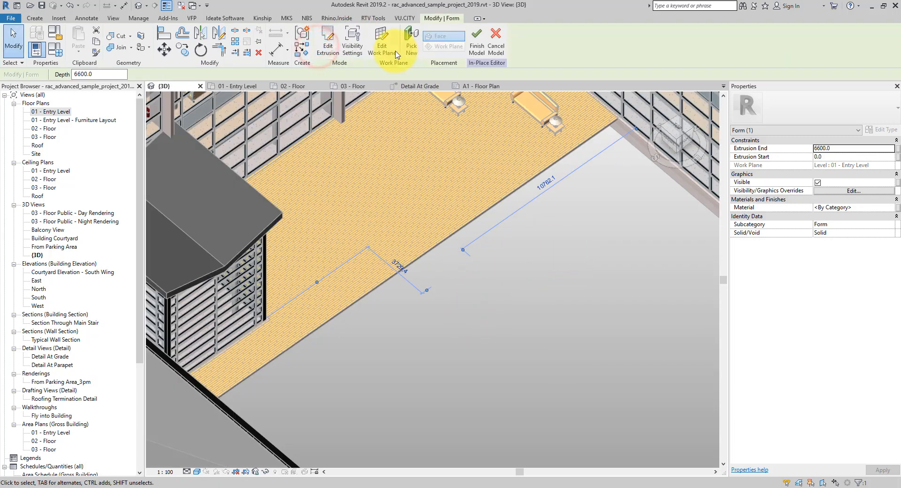
pyautogui.click(475, 49)
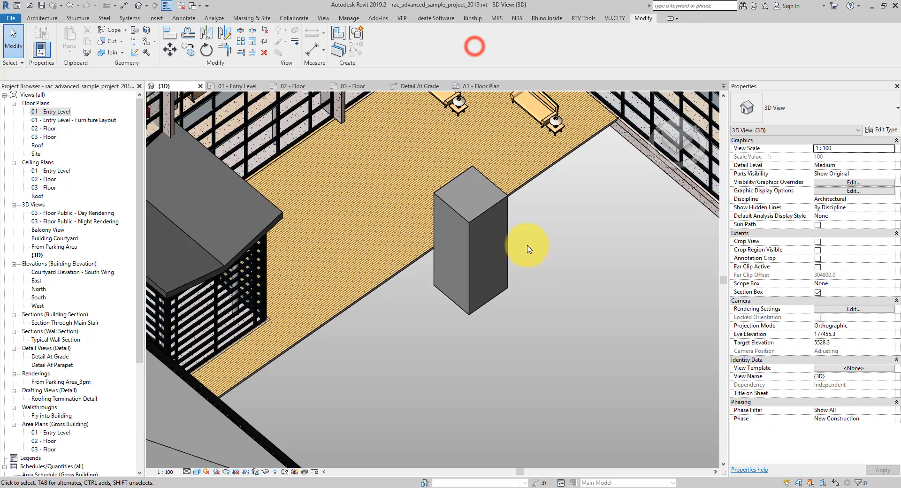
# Step: Lower the top of the in-place block beside the timber floor and place four copies of it across the open area
pyautogui.keyDown('shift'); pyautogui.moveTo(588, 245); pyautogui.dragTo(586, 267, button='middle'); pyautogui.keyUp('shift')
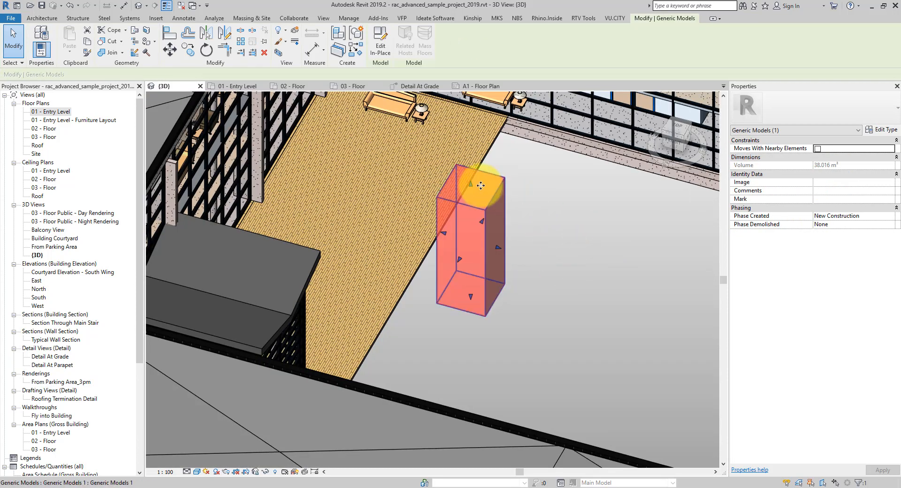
pyautogui.moveTo(471, 184); pyautogui.dragTo(524, 262)
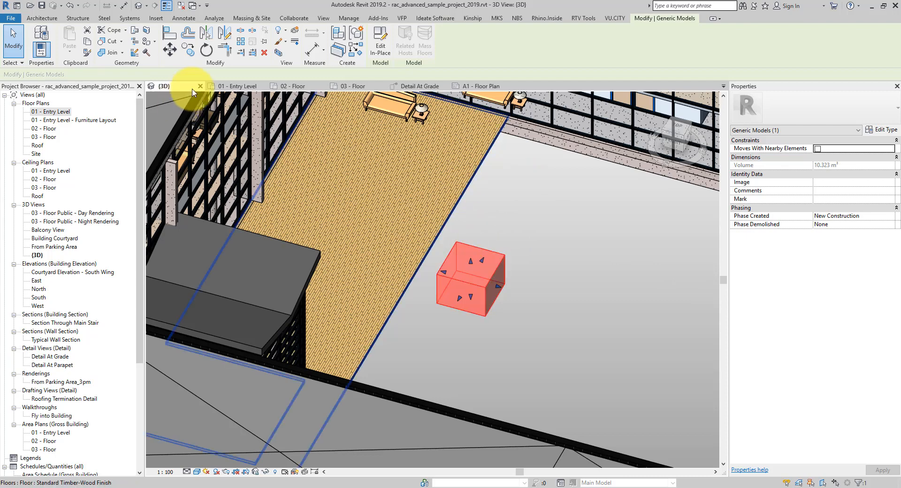
pyautogui.click(190, 52)
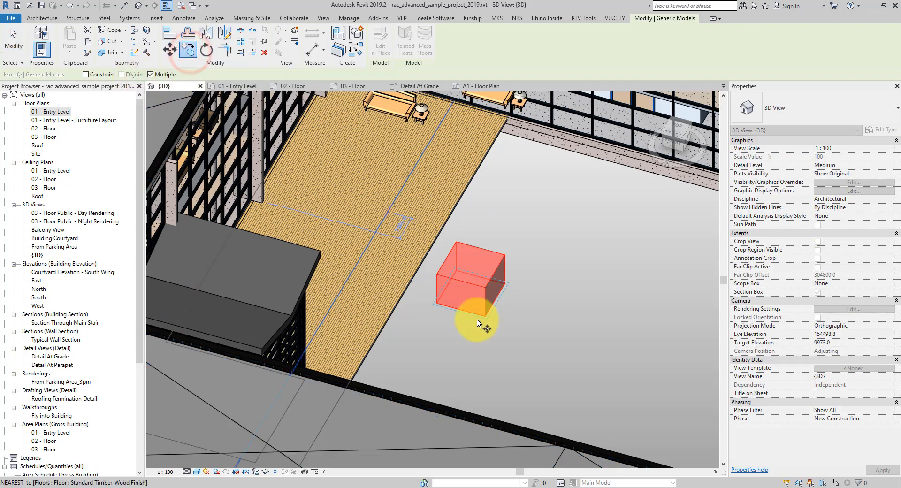
pyautogui.click(440, 305)
pyautogui.click(570, 223)
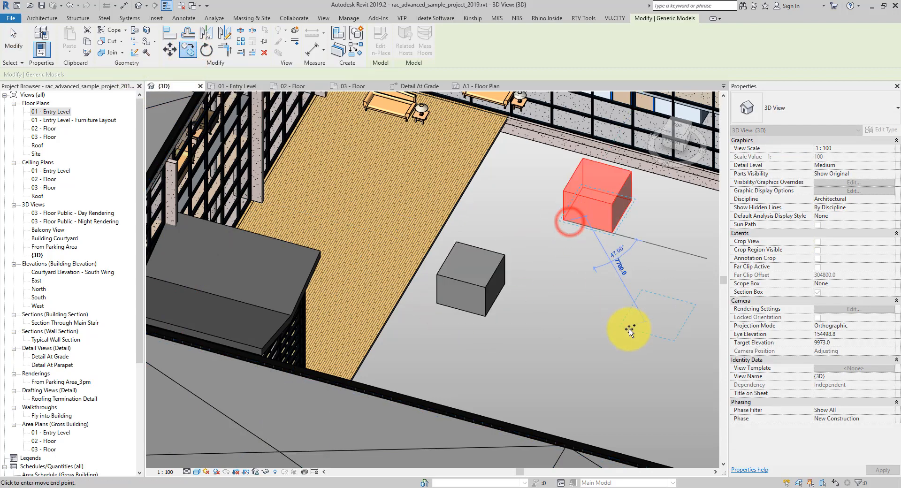
pyautogui.click(629, 327)
pyautogui.click(566, 272)
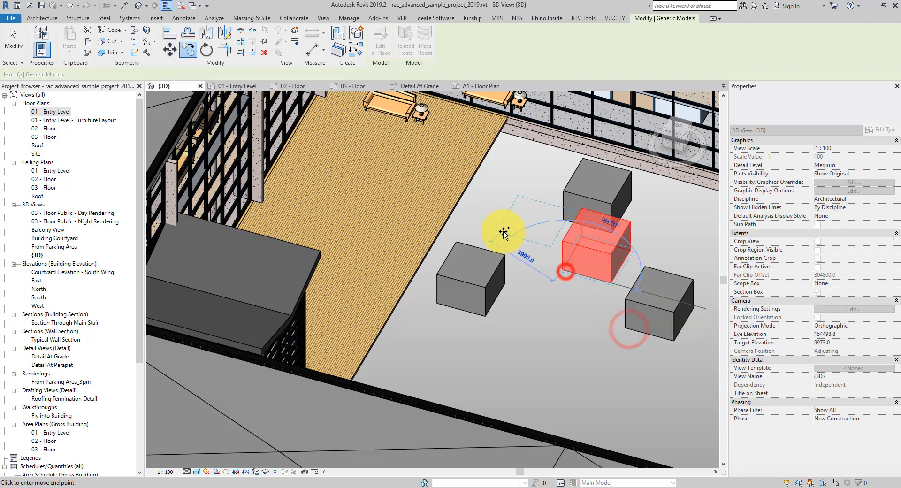
pyautogui.click(500, 230)
pyautogui.click(13, 46)
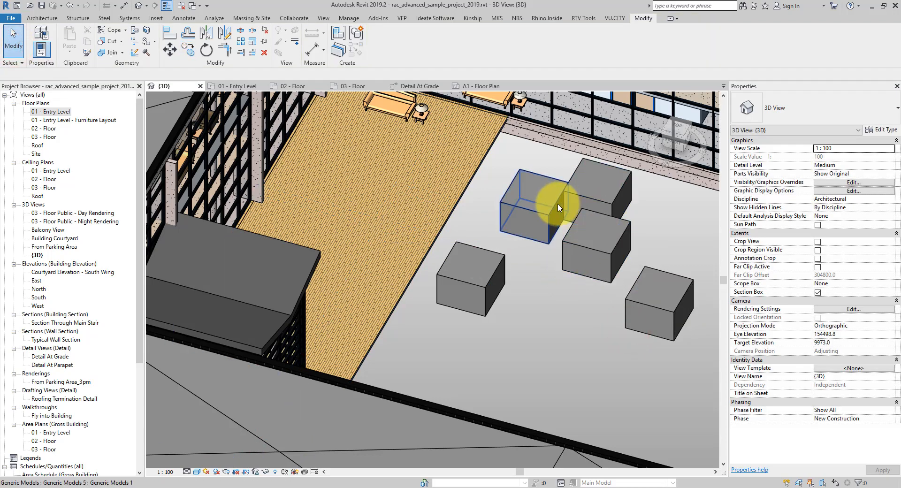
# Step: Stretch the original in-place block sideways over the timber floor and upward, and lengthen the middle copy
pyautogui.click(555, 201)
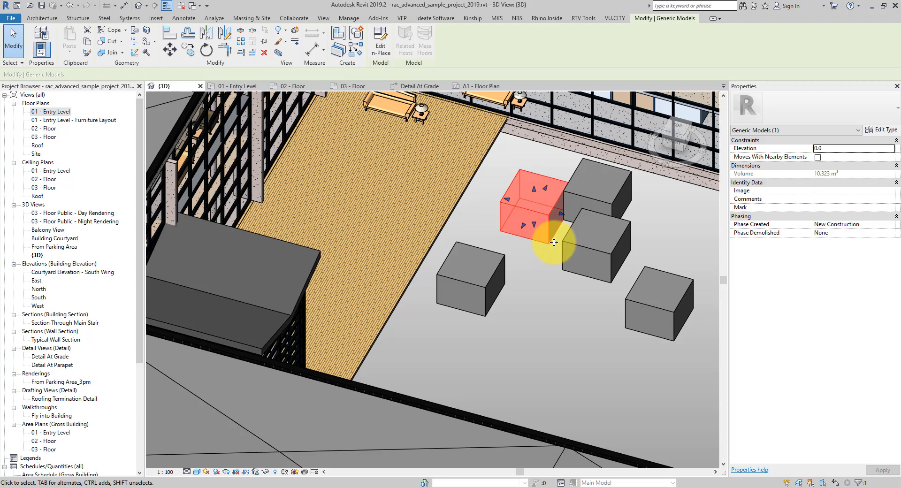
pyautogui.click(474, 256)
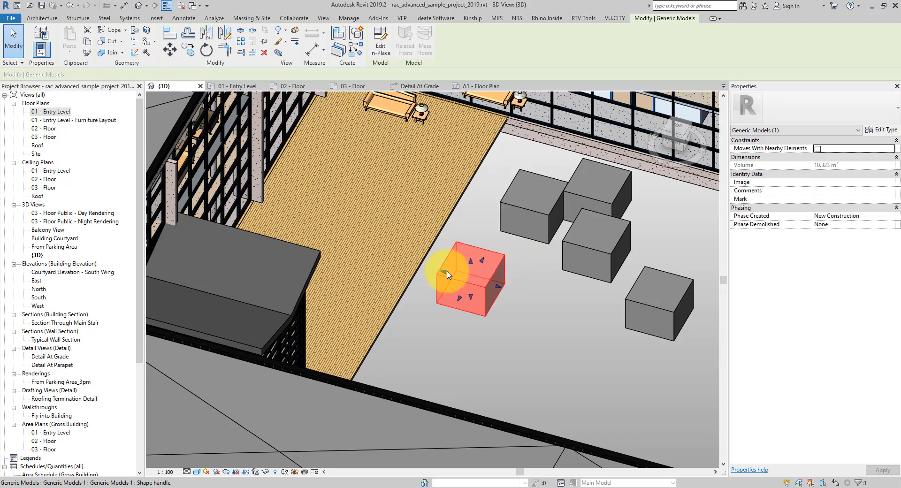
pyautogui.moveTo(448, 275); pyautogui.dragTo(389, 253)
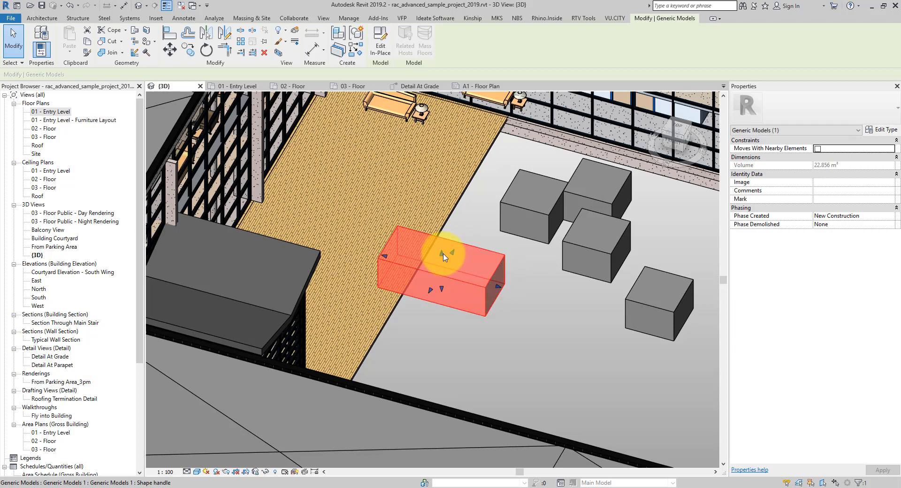
pyautogui.moveTo(443, 257); pyautogui.dragTo(452, 215)
pyautogui.click(520, 284)
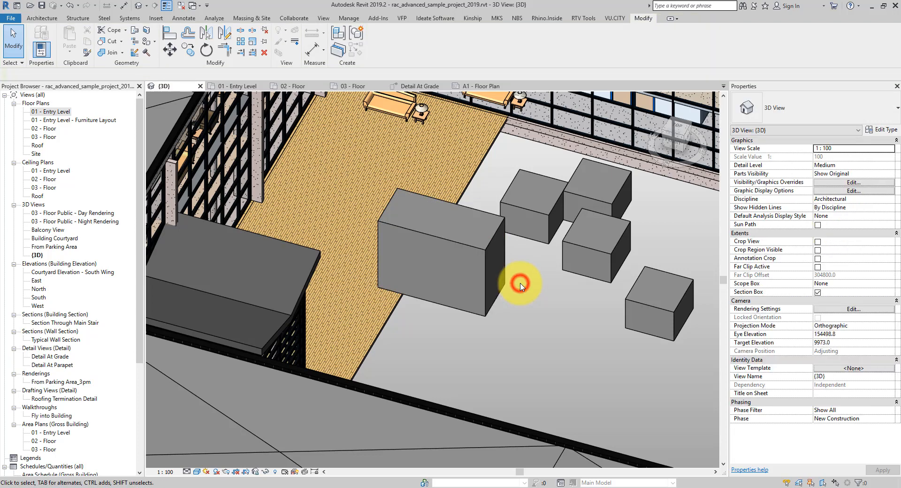
pyautogui.click(613, 242)
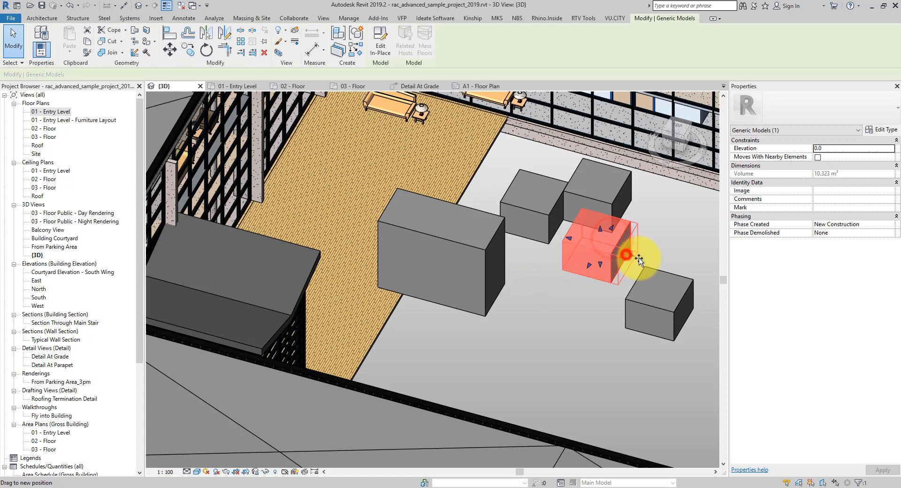
pyautogui.click(680, 266)
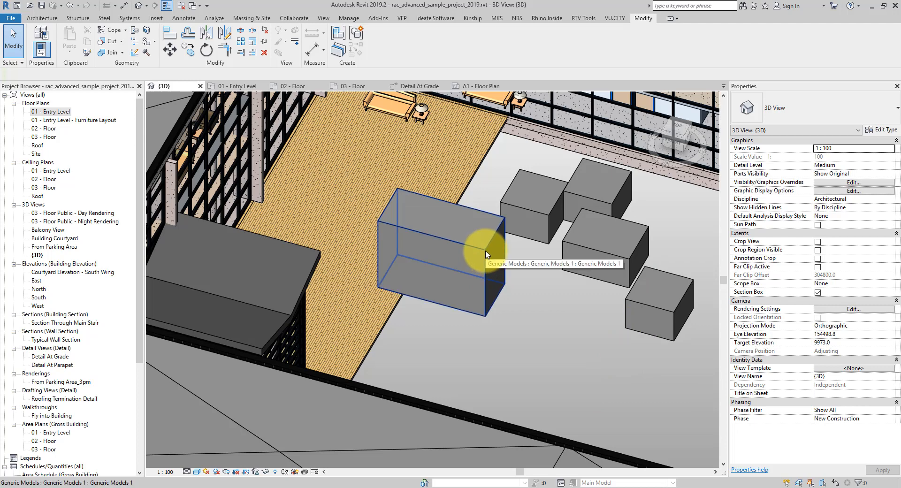
# Step: Delete all five in-place generic models from the open area
pyautogui.moveTo(658, 379); pyautogui.dragTo(498, 214)
pyautogui.click(536, 262)
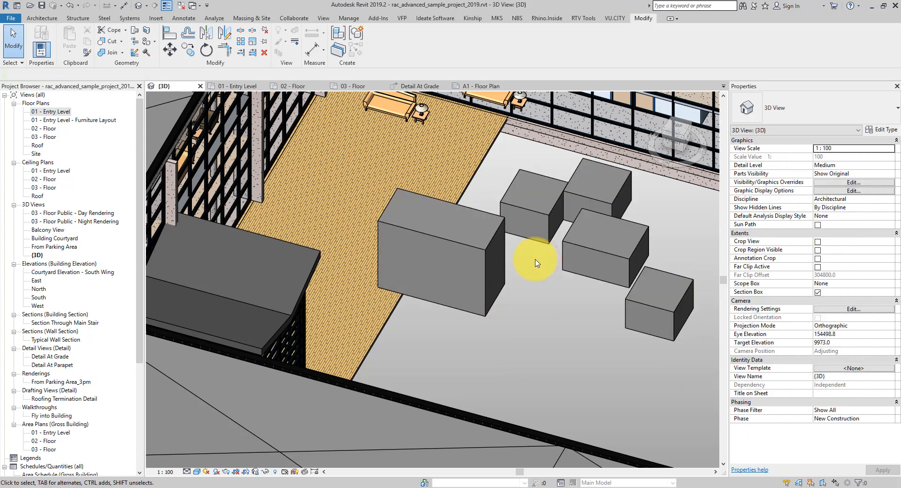
pyautogui.moveTo(667, 371); pyautogui.dragTo(488, 195)
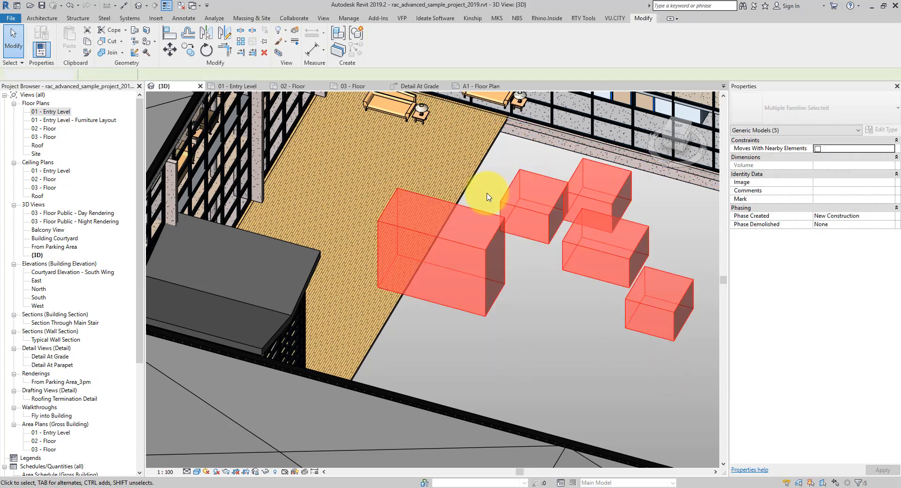
pyautogui.press('Delete')
# Step: Create a new family from the template Metric Generic Model.rft in the English folder, listing the templates by name
pyautogui.click(7, 19)
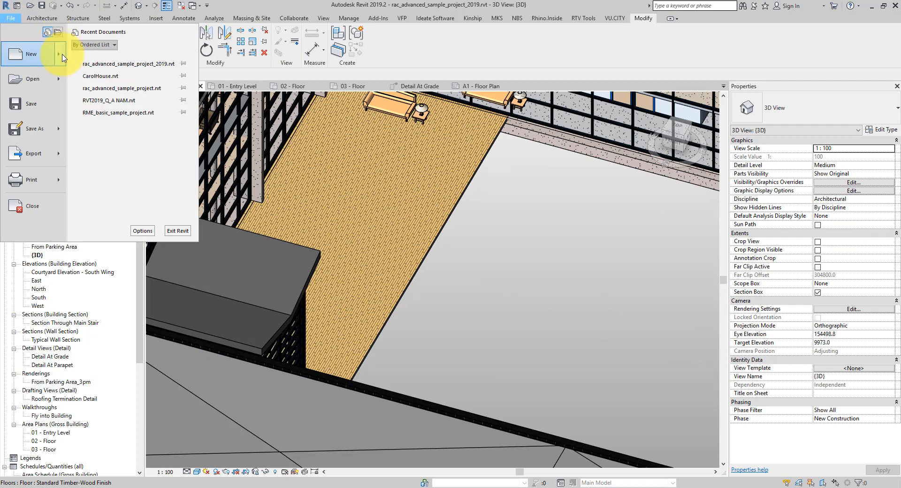
pyautogui.moveTo(44, 55)
pyautogui.click(111, 83)
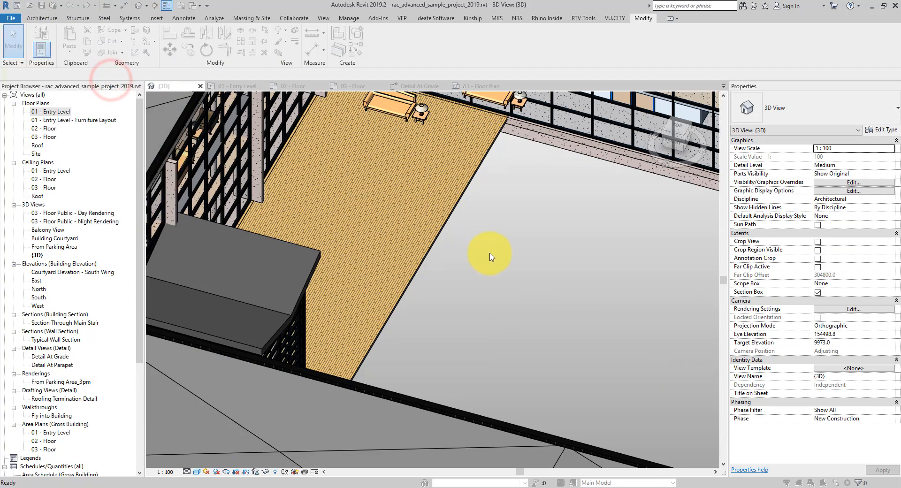
pyautogui.doubleClick(419, 204)
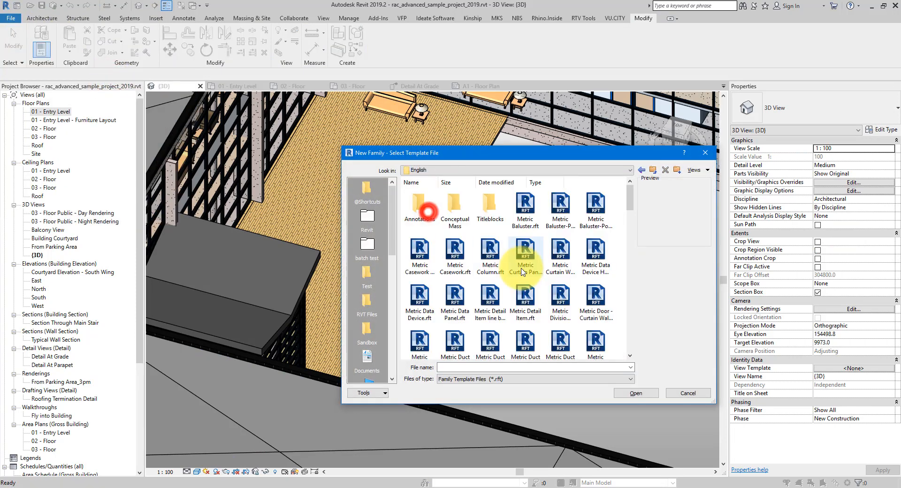
pyautogui.click(707, 170)
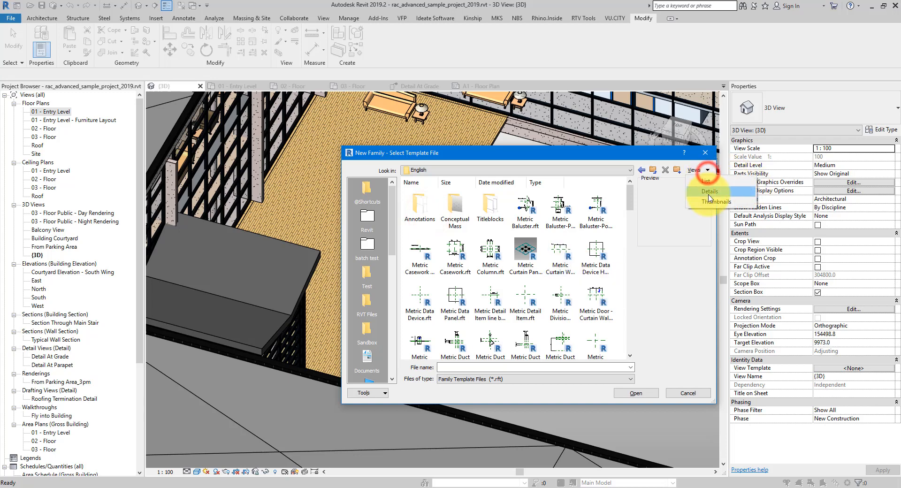
pyautogui.click(709, 197)
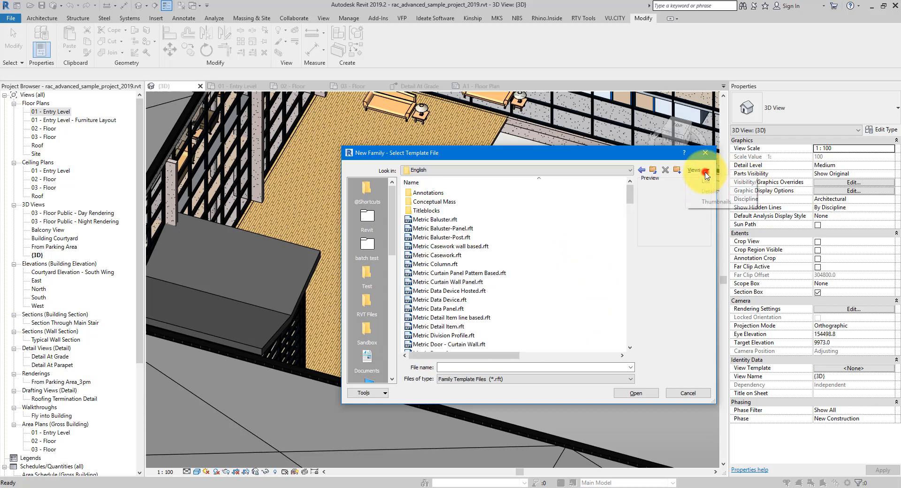
pyautogui.click(630, 236)
pyautogui.click(459, 256)
pyautogui.scroll(-3, 455, 272)
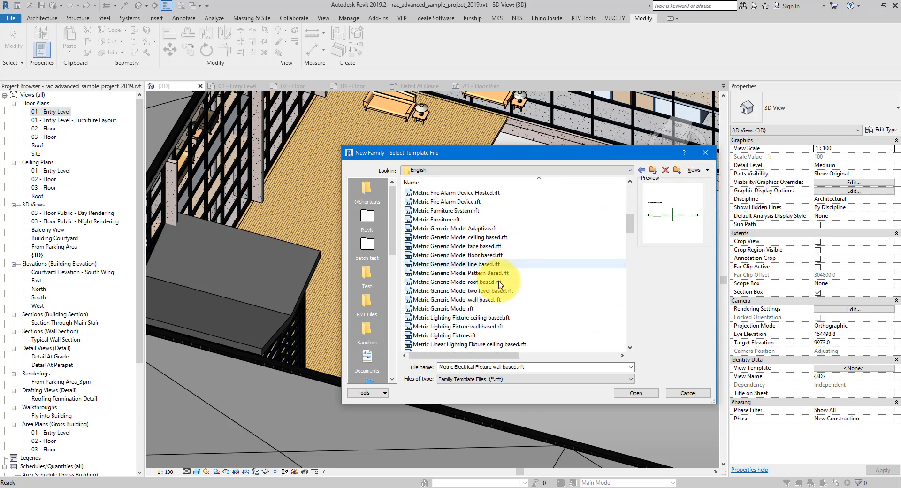
pyautogui.click(449, 310)
pyautogui.click(631, 393)
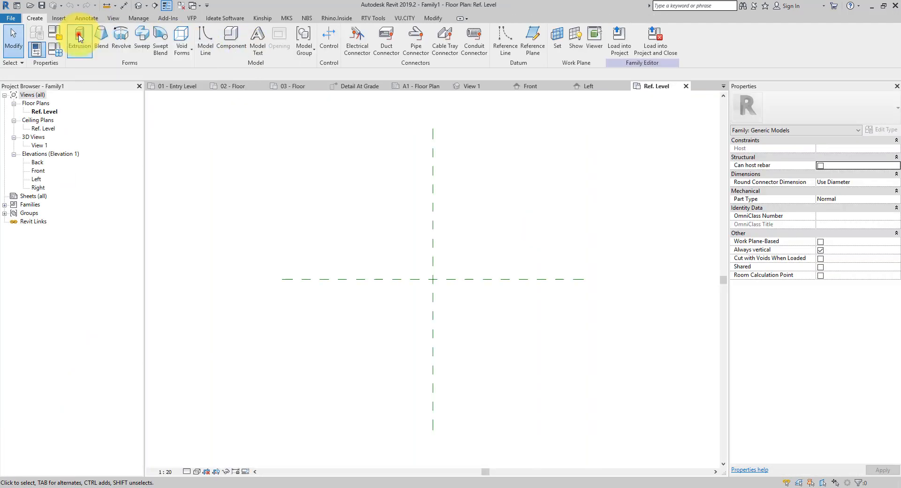
# Step: Extrude a rectangle about 1380 by 1260 mm around the reference plane intersection, with a depth of 250
pyautogui.click(76, 34)
pyautogui.click(397, 237)
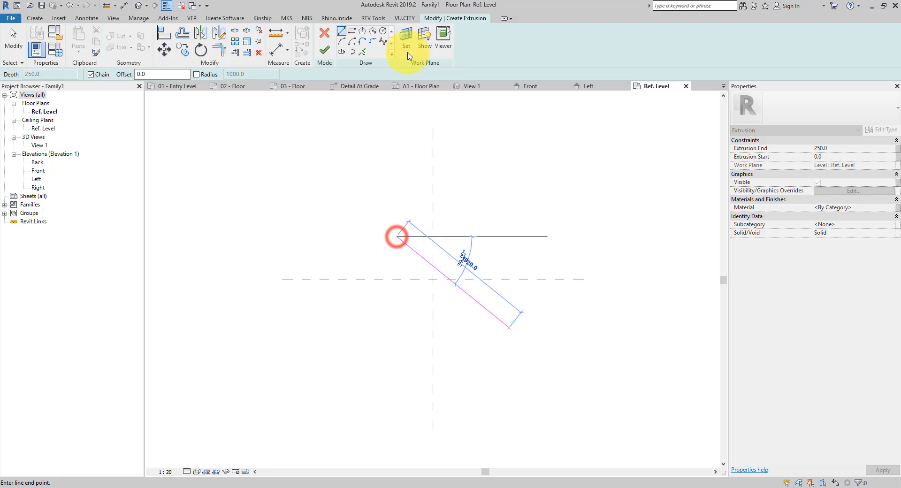
pyautogui.click(352, 31)
pyautogui.click(390, 236)
pyautogui.click(494, 331)
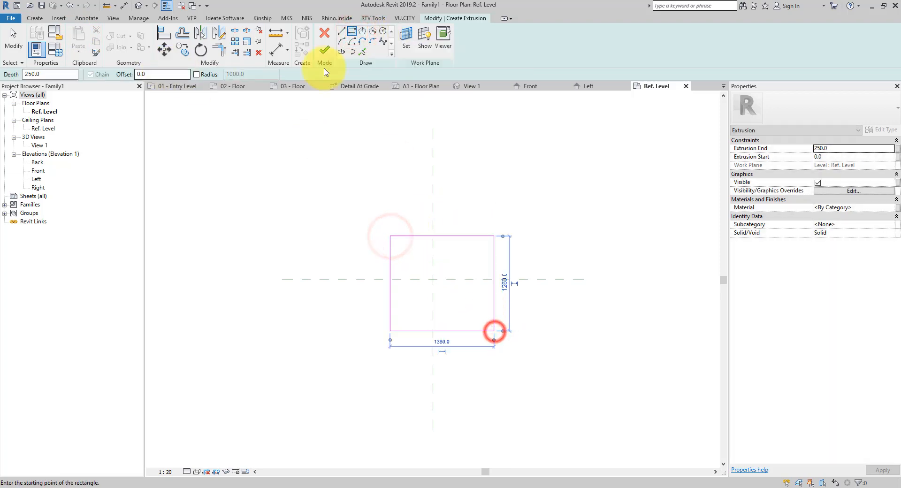
pyautogui.click(325, 50)
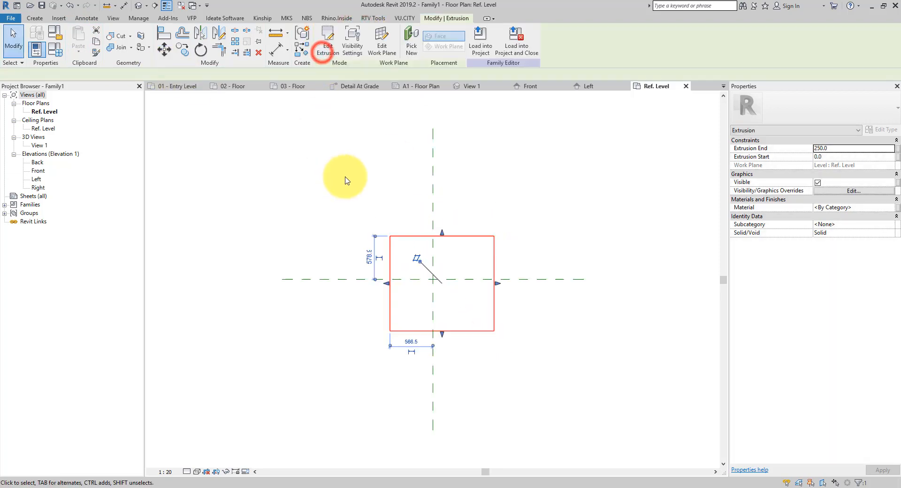
# Step: Load the new family into the project and place one instance on 01 - Entry Level beside the timber floor
pyautogui.click(138, 6)
pyautogui.click(327, 45)
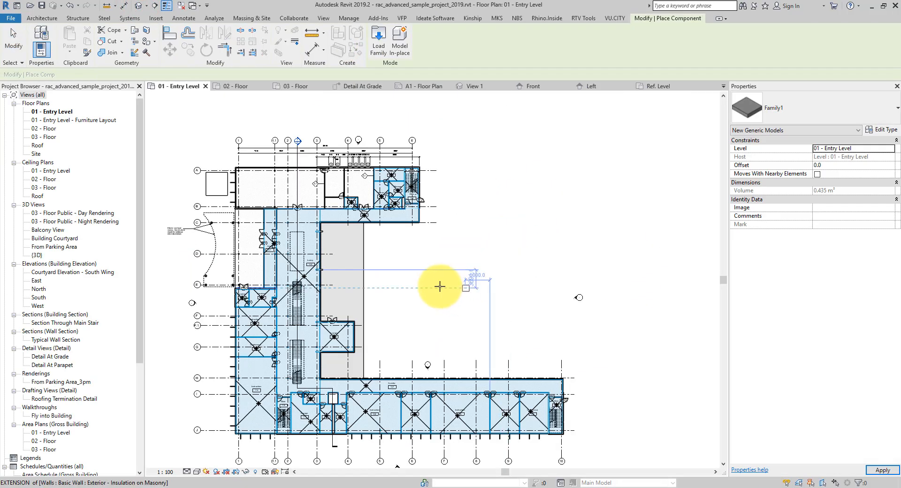
pyautogui.click(374, 311)
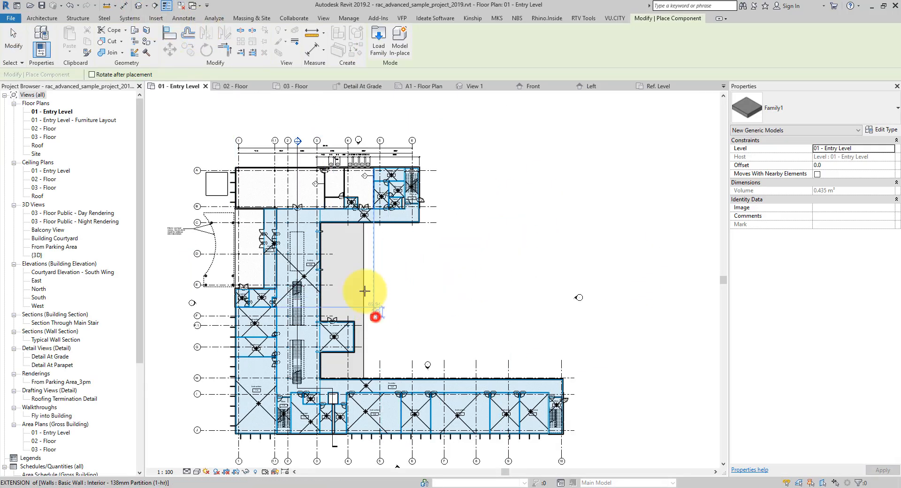
# Step: In the default 3D view, copy the placed Family1 block around the open area to get six instances
pyautogui.click(137, 4)
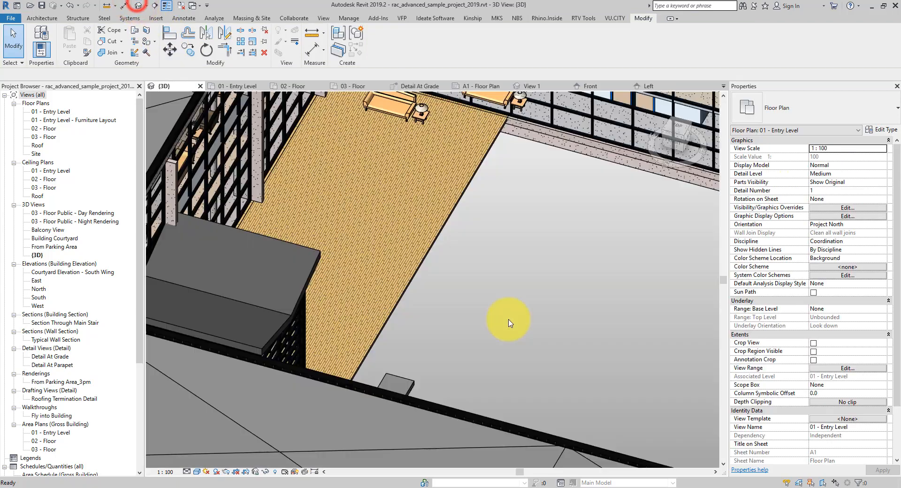
pyautogui.click(412, 381)
pyautogui.moveTo(412, 381); pyautogui.dragTo(638, 292)
pyautogui.click(508, 301)
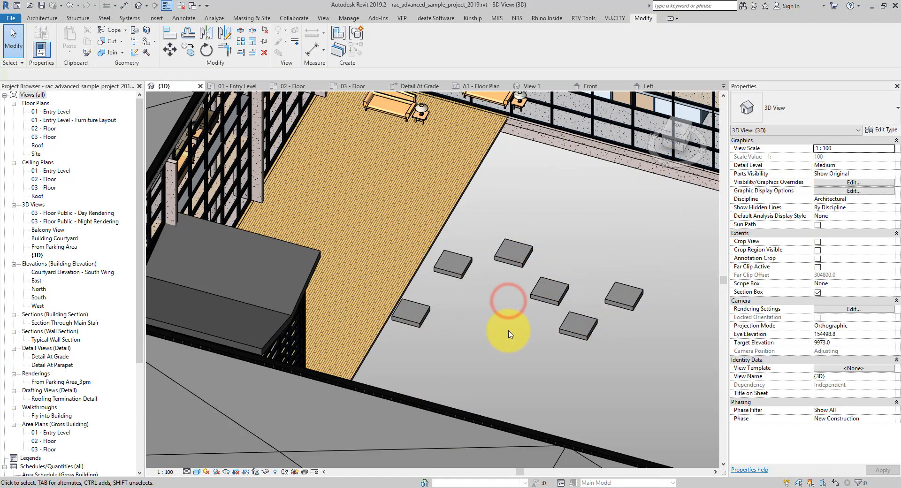
# Step: Move the Family1 instance at the edge of the timber floor further into the open area
pyautogui.click(424, 312)
pyautogui.moveTo(424, 313); pyautogui.dragTo(495, 309)
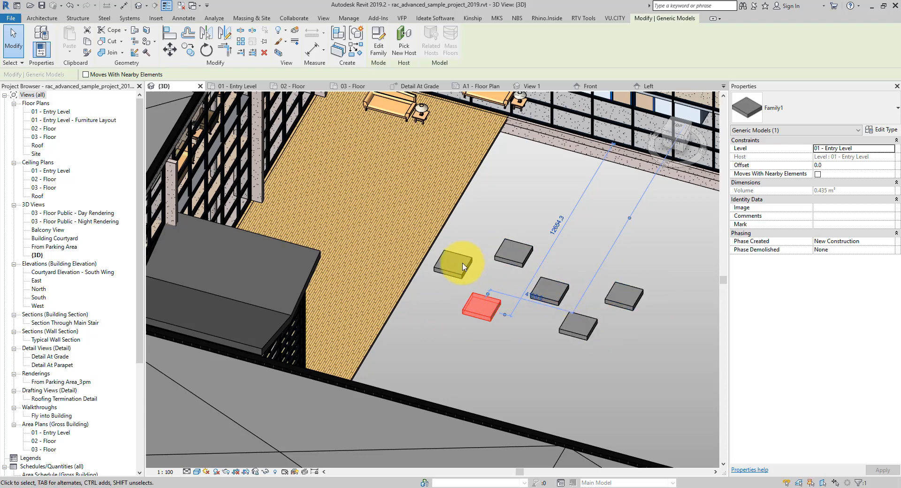
pyautogui.click(502, 345)
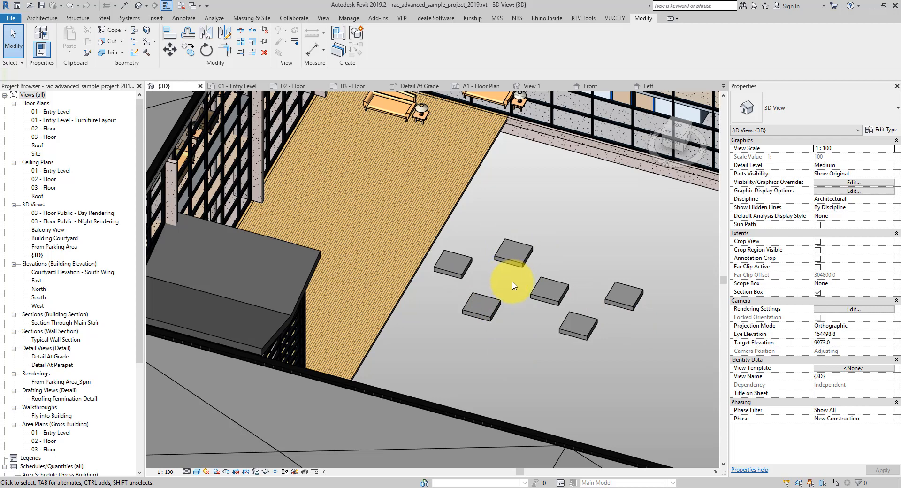
pyautogui.scroll(-5, 513, 284)
pyautogui.keyDown('shift'); pyautogui.moveTo(570, 316); pyautogui.dragTo(538, 301, button='middle'); pyautogui.keyUp('shift')
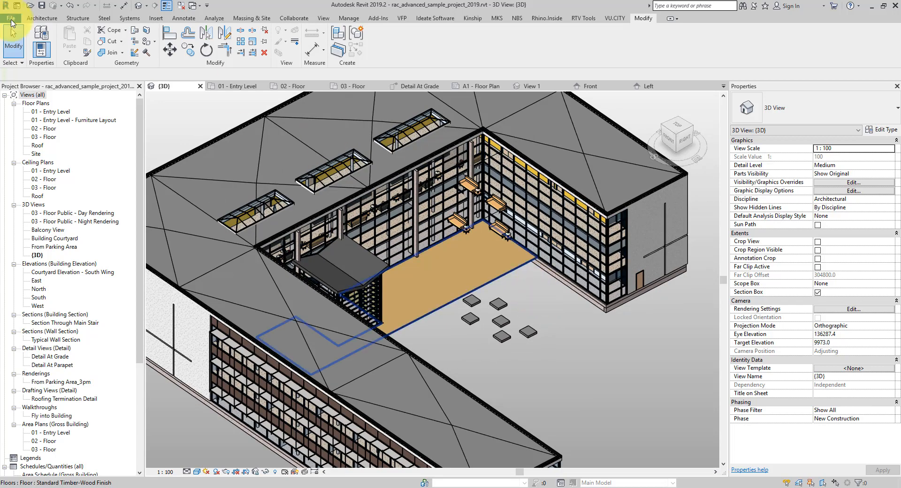
pyautogui.click(260, 143)
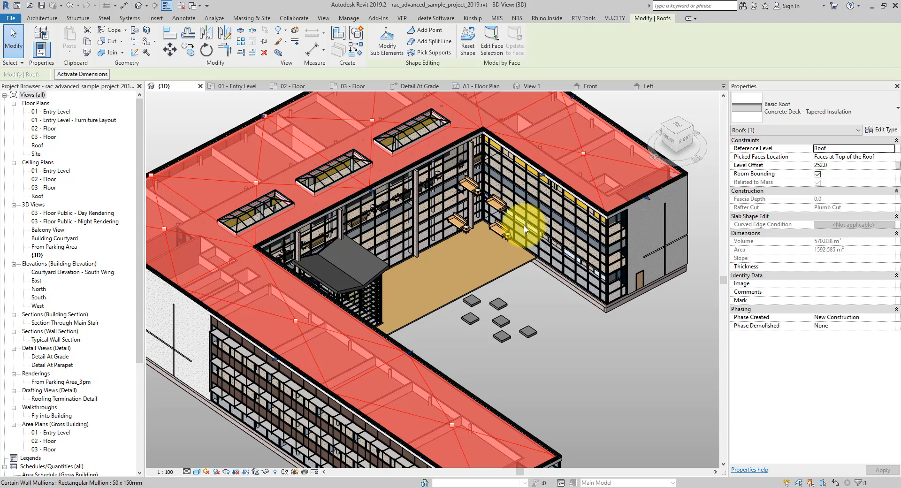
pyautogui.click(534, 284)
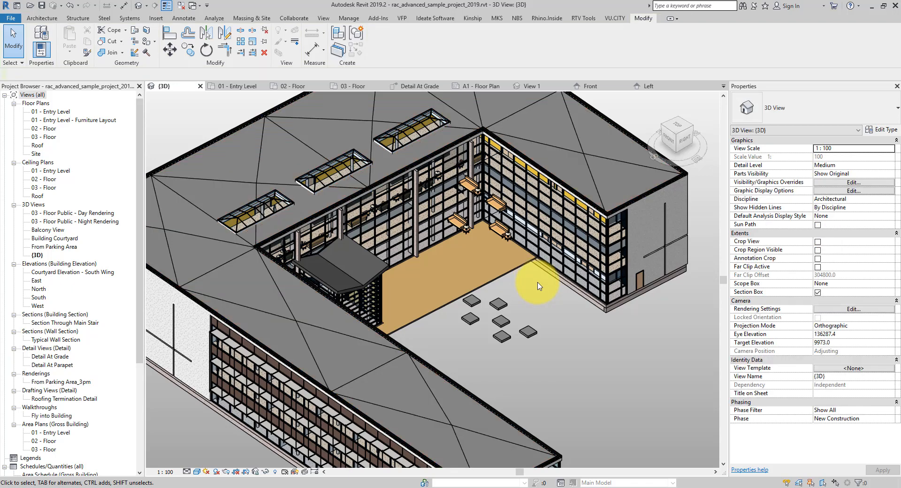
# Step: Save the project under the same name, rac_advanced_sample_project_2019.rvt, in the REVIT folder using Save As with the Compact File option enabled
pyautogui.click(11, 20)
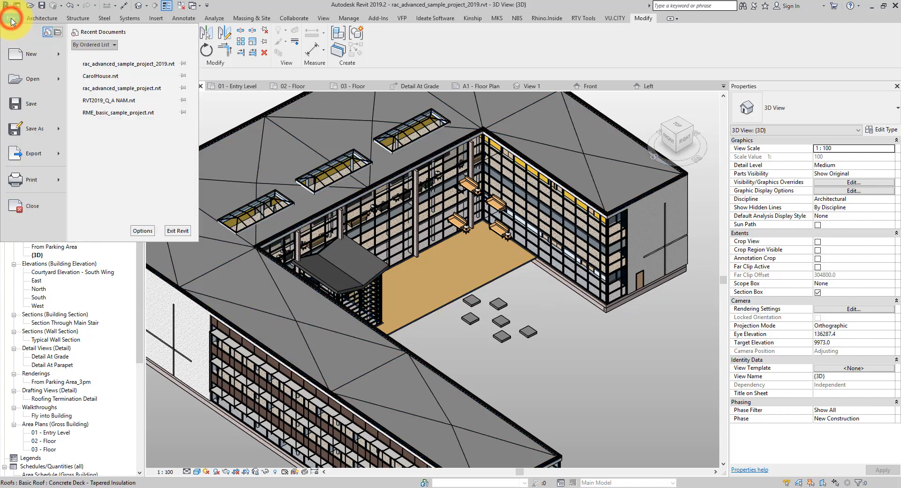
pyautogui.click(48, 132)
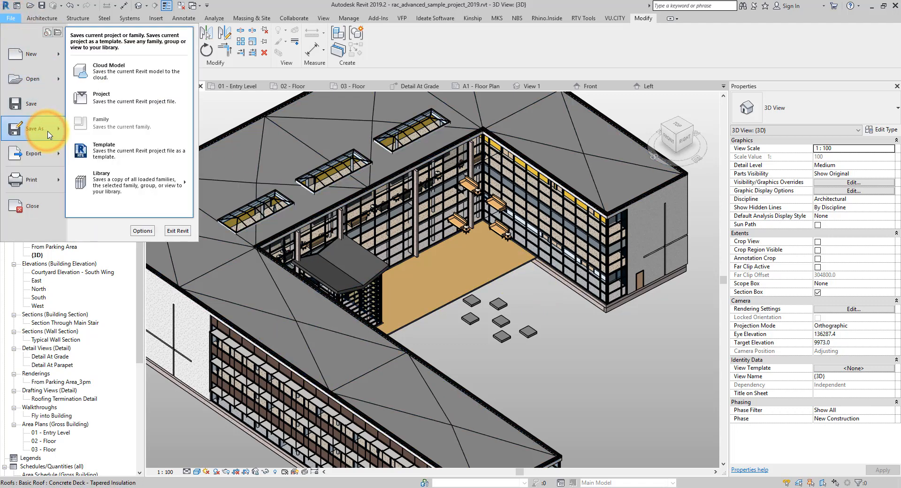
pyautogui.click(154, 97)
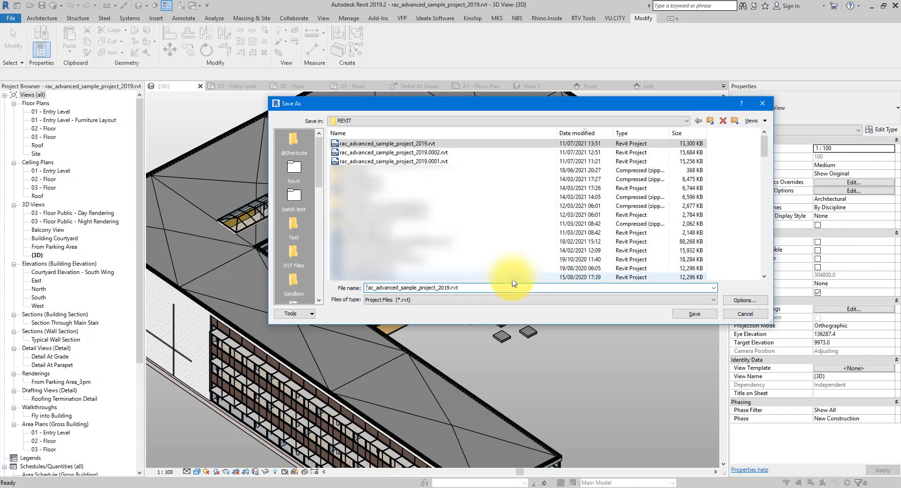
pyautogui.click(491, 287)
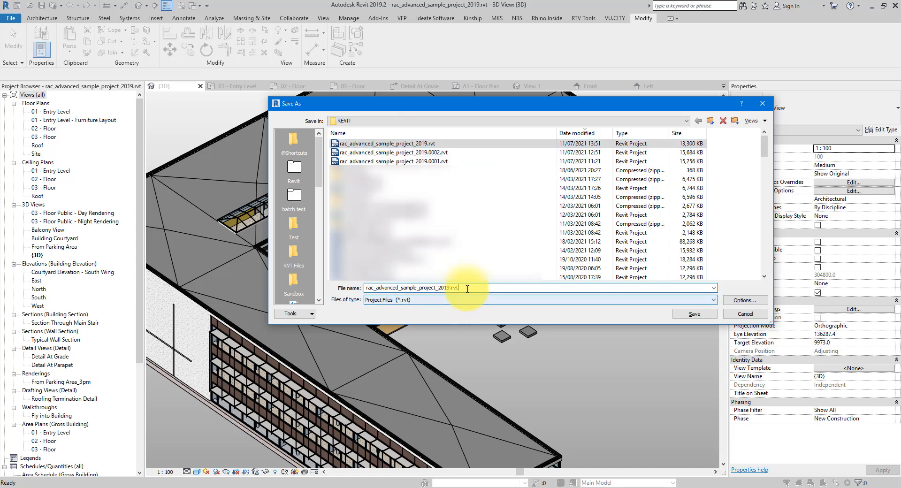
pyautogui.click(750, 300)
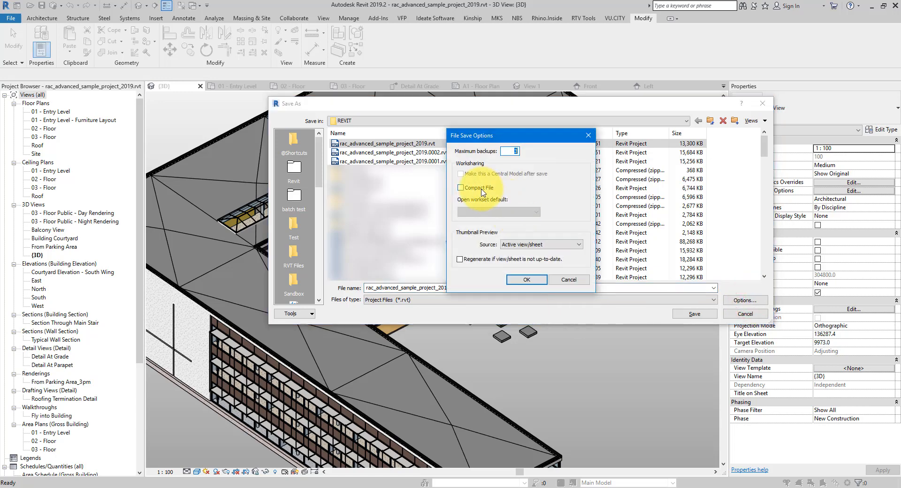
pyautogui.click(478, 189)
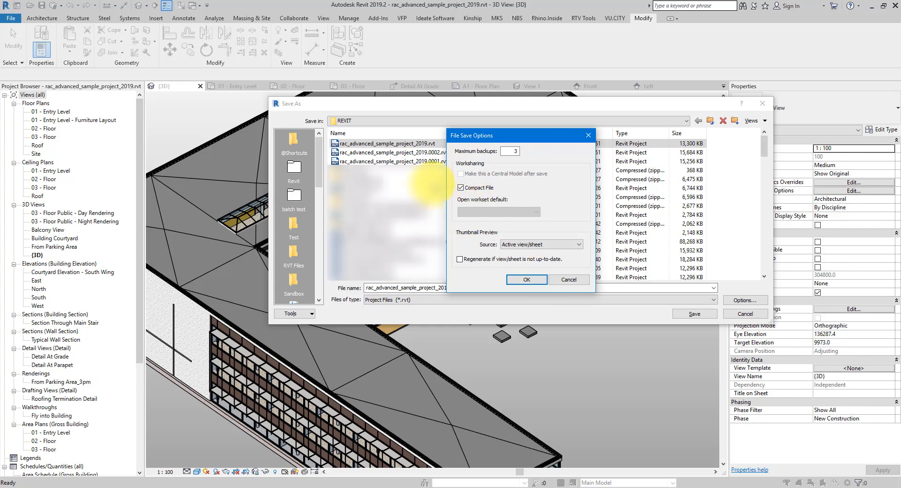
pyautogui.moveTo(482, 138); pyautogui.dragTo(508, 133)
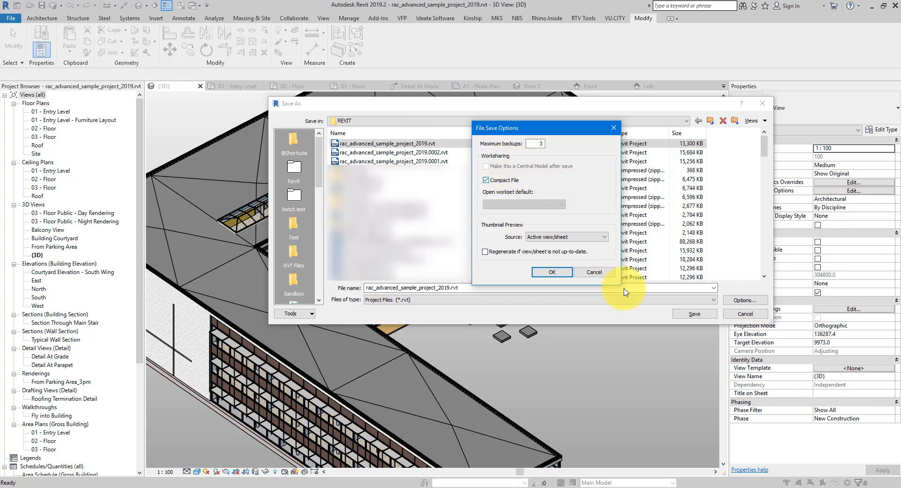
pyautogui.click(558, 272)
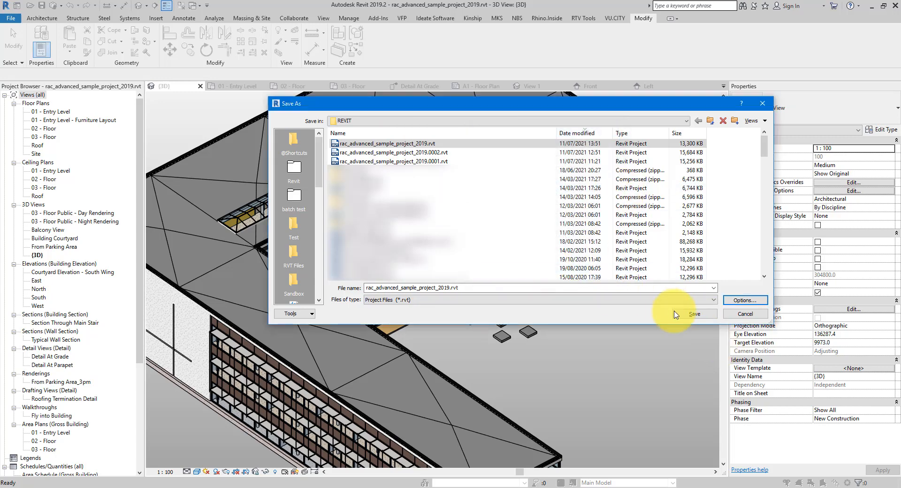
pyautogui.click(692, 313)
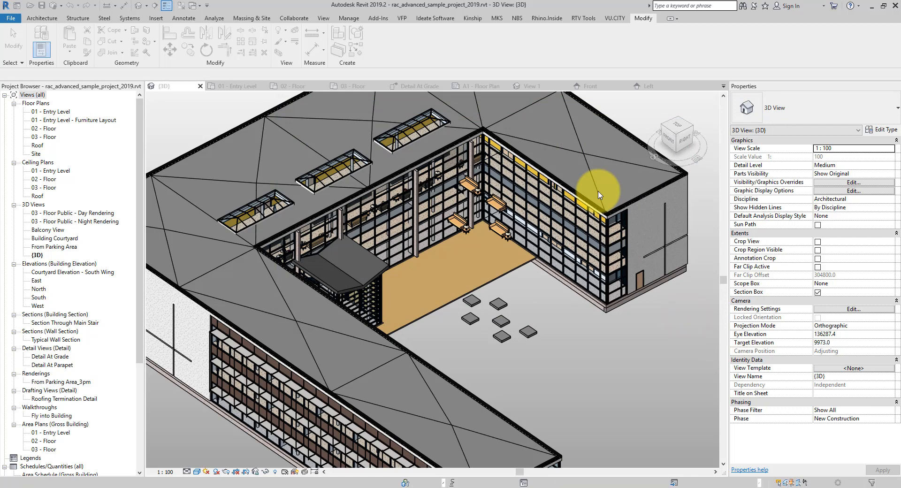